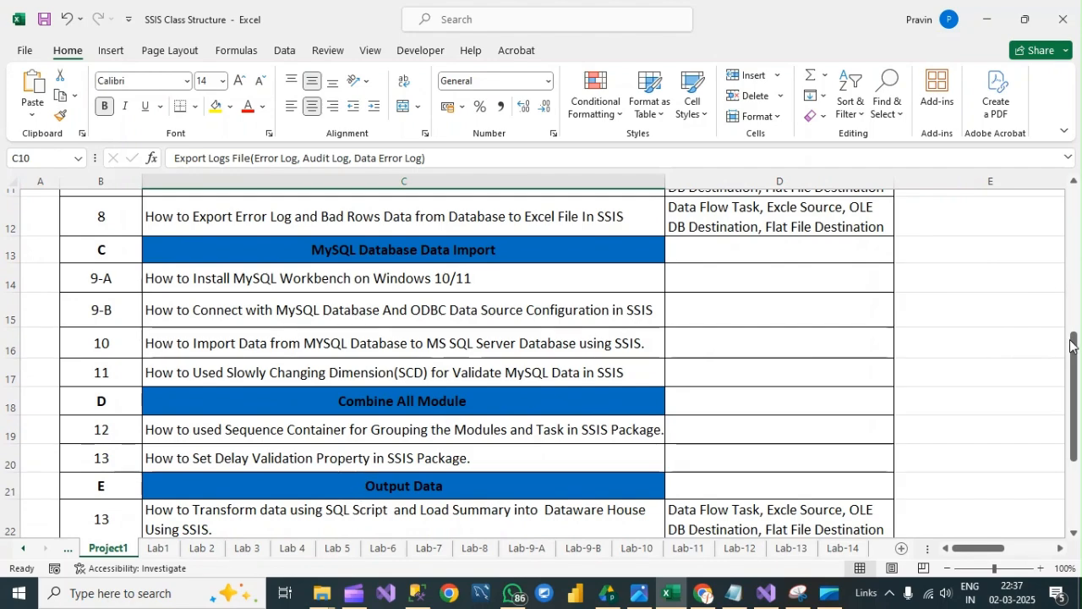
- Locate practical 14 on checkpoints, breakpoints and Data Viewer in the Project1 list and open the Lab-14 sheet
drag(1074, 353, 1074, 395)
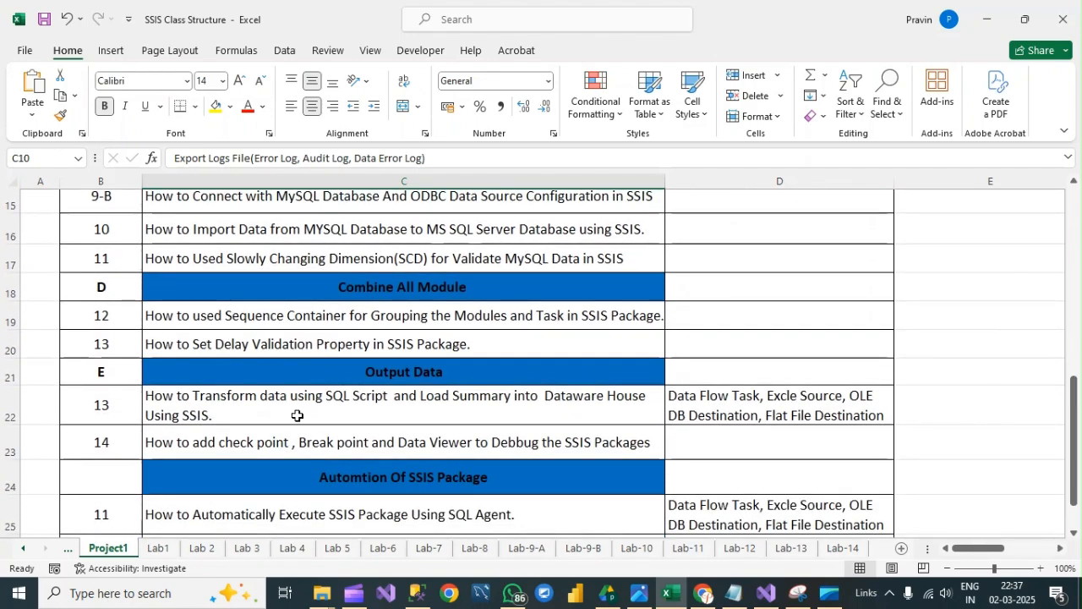
click(199, 446)
click(127, 440)
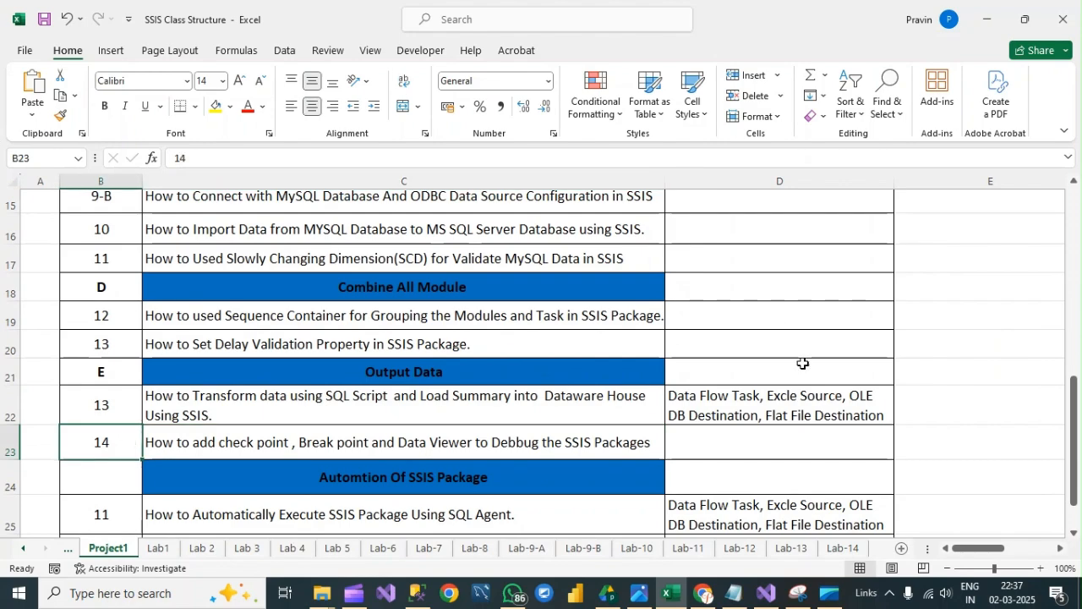
click(840, 549)
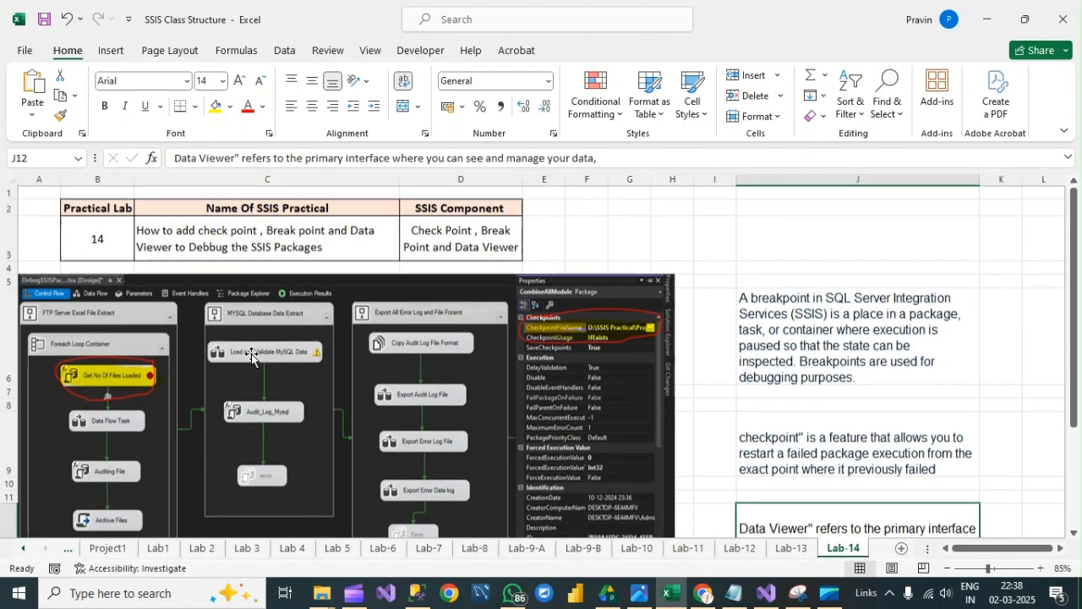
- Examine the package screenshot and the breakpoint, checkpoint and Data Viewer definitions on the Lab-14 sheet
scroll(148, 406, up, 2)
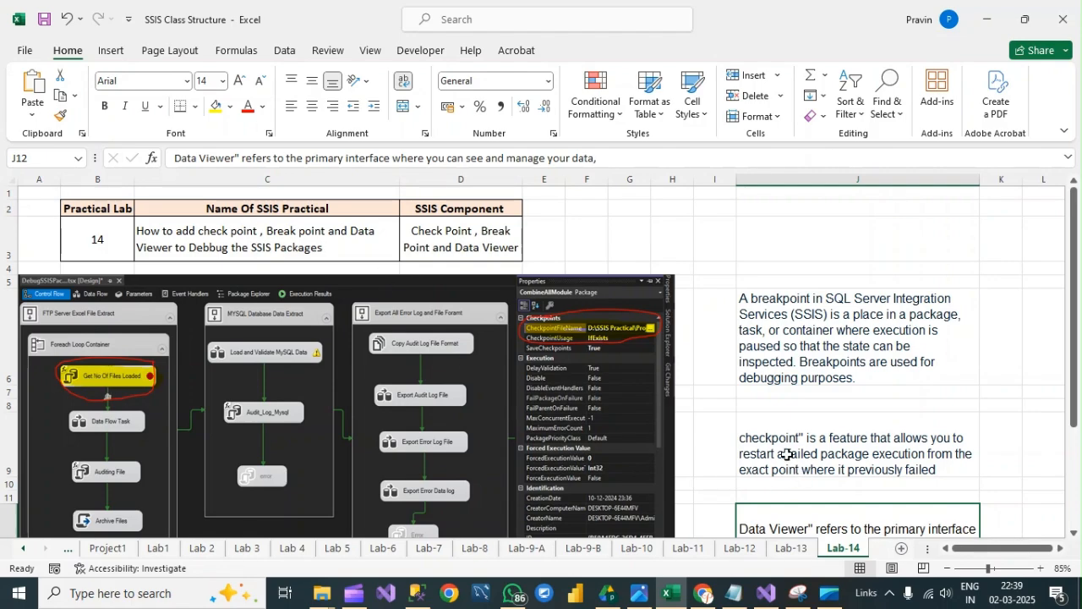
drag(1071, 233, 1071, 268)
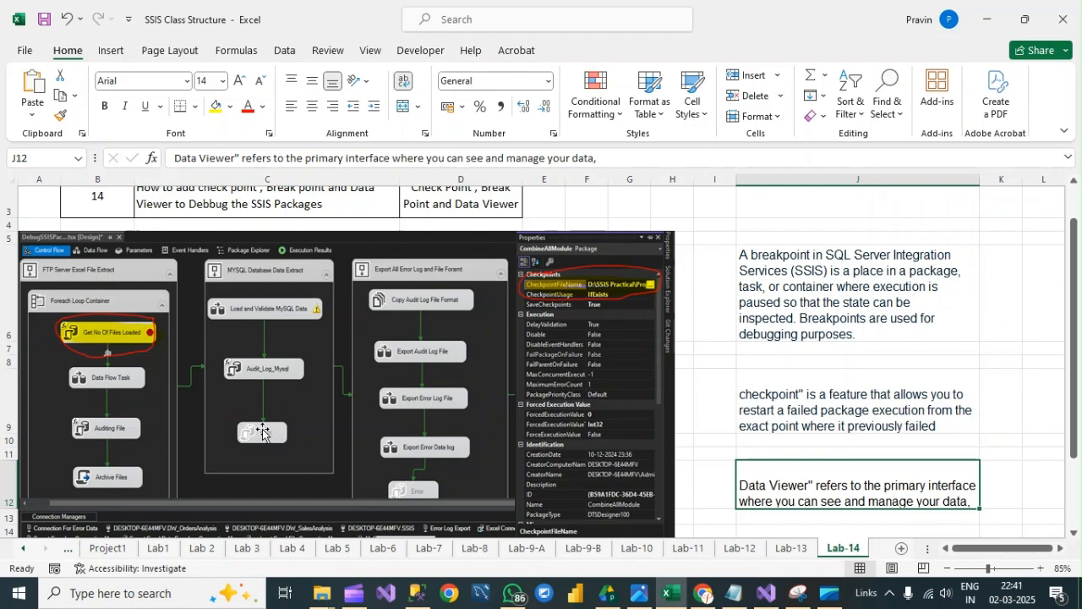
click(261, 272)
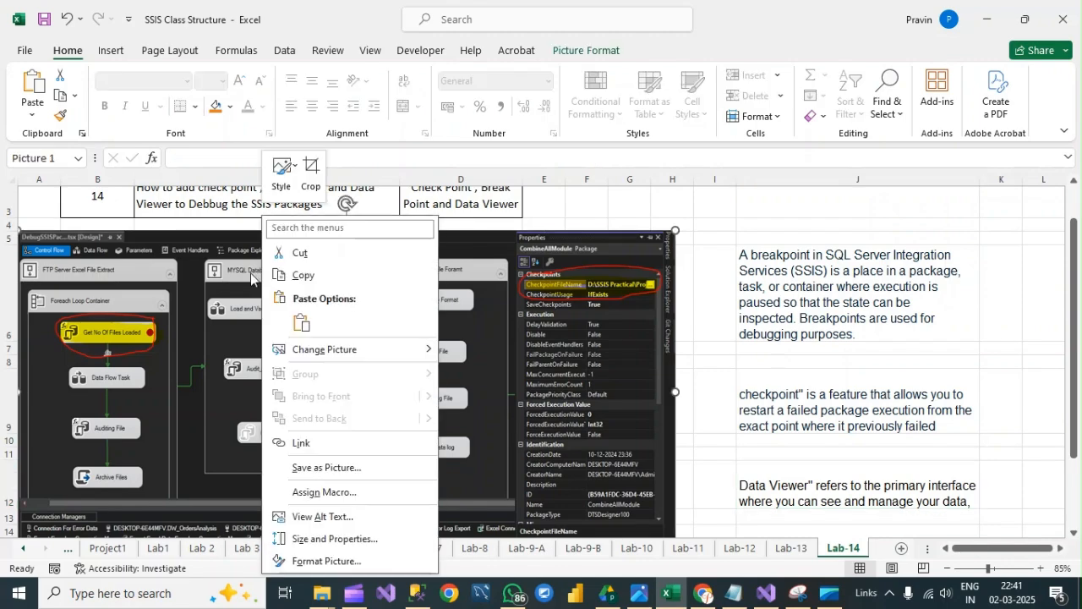
click(241, 274)
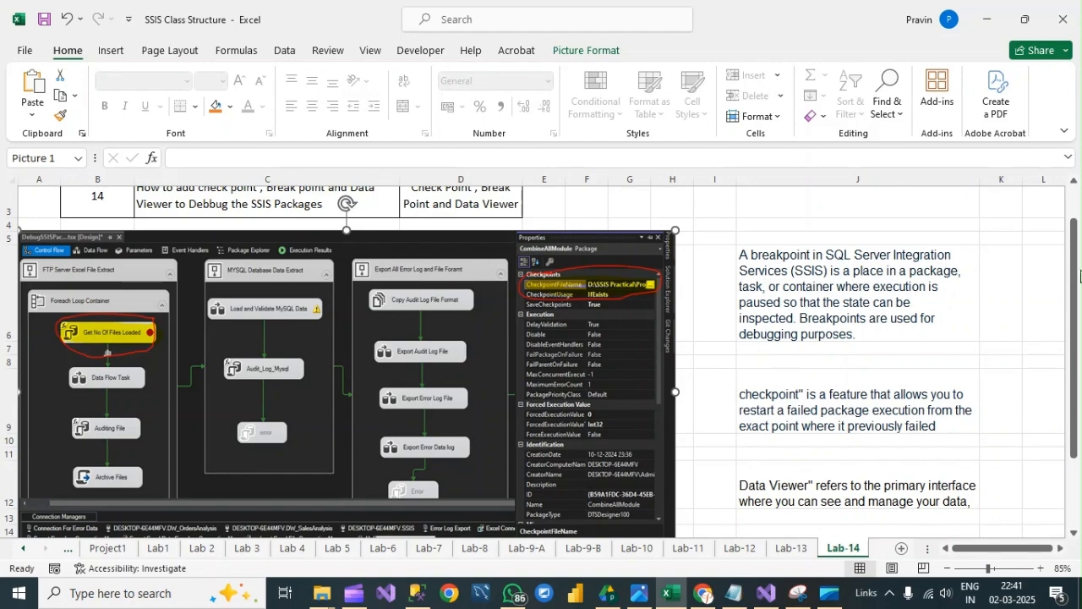
drag(1077, 258, 1077, 300)
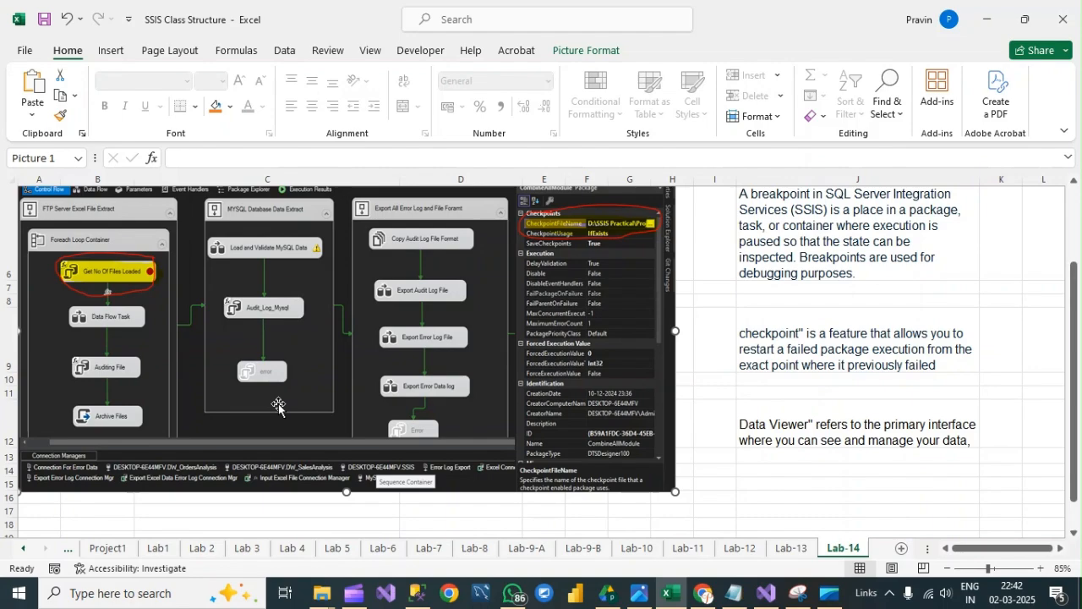
- Look at the Lab-13 practical and its package screenshot, and return to the Lab-14 sheet
click(382, 596)
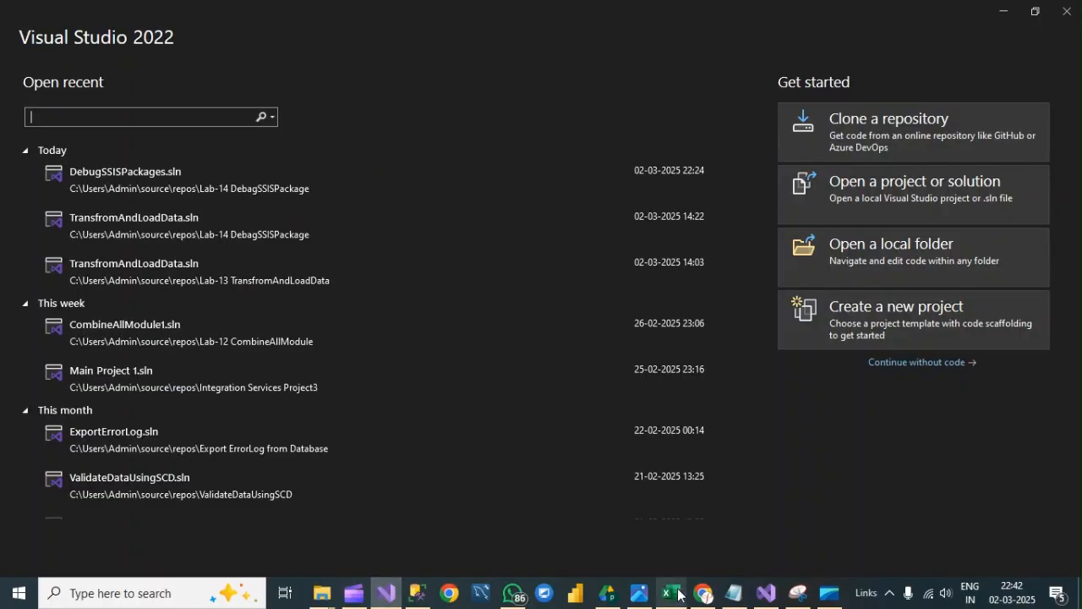
click(673, 594)
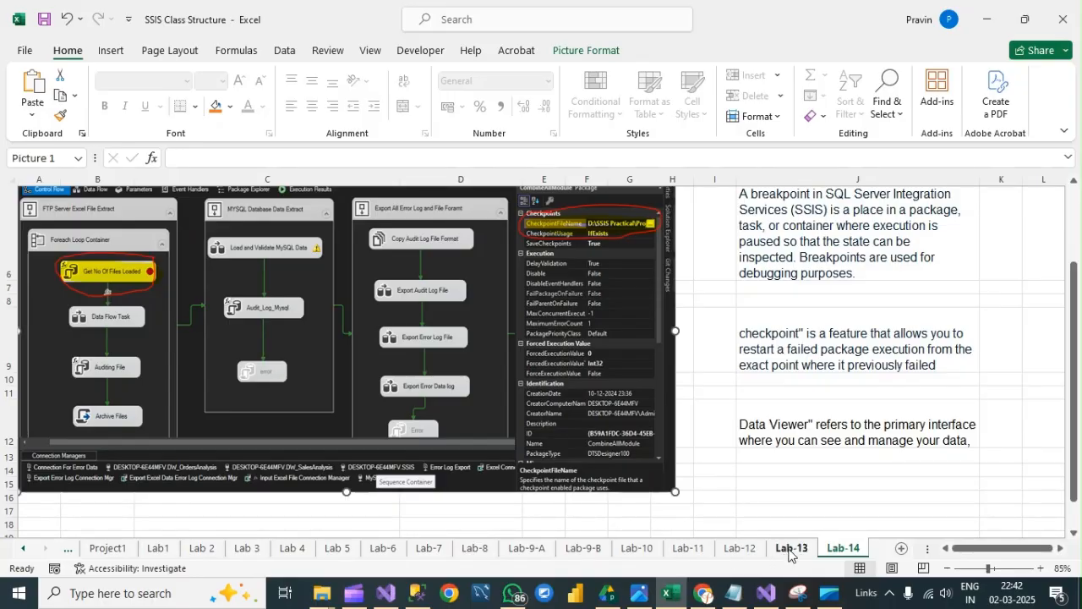
click(791, 550)
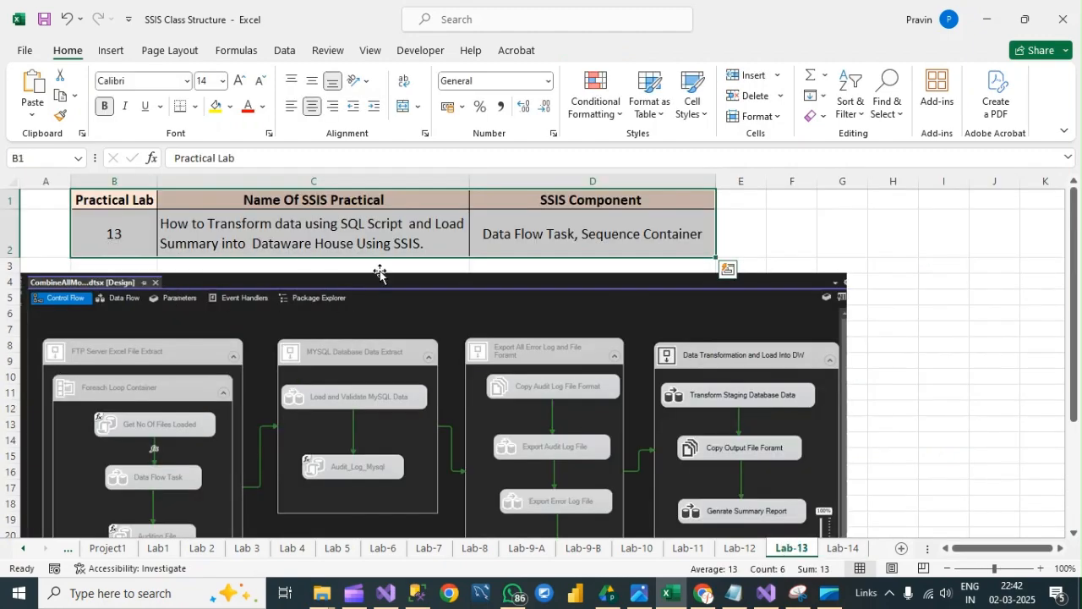
click(840, 547)
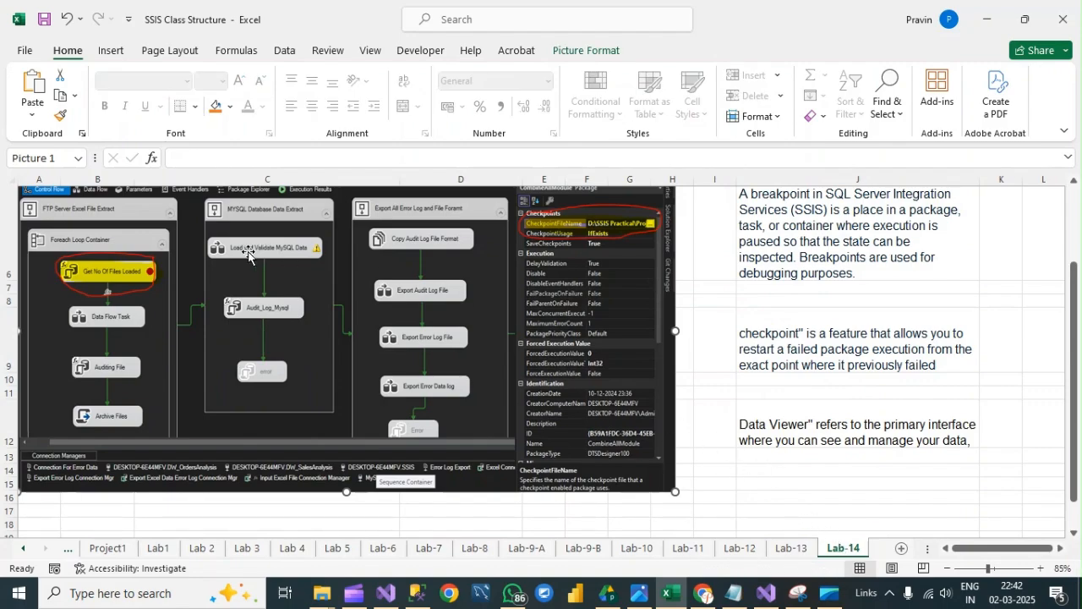
- Switch to Visual Studio 2022 and open DebugSSISPackages.sln from the Lab-14 DebagSSISPackage folder in repos
click(382, 594)
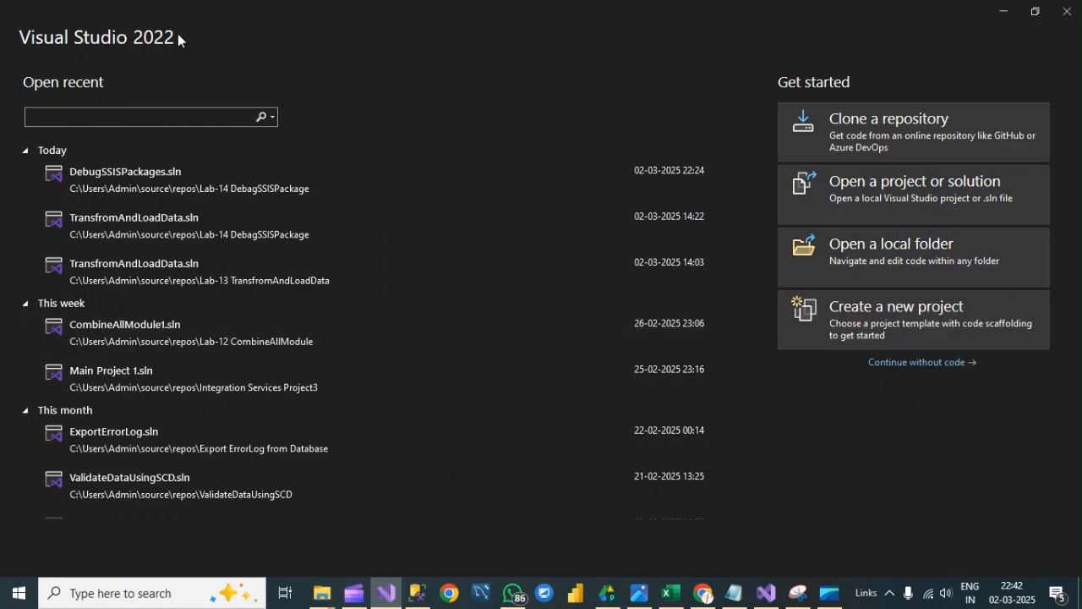
click(894, 186)
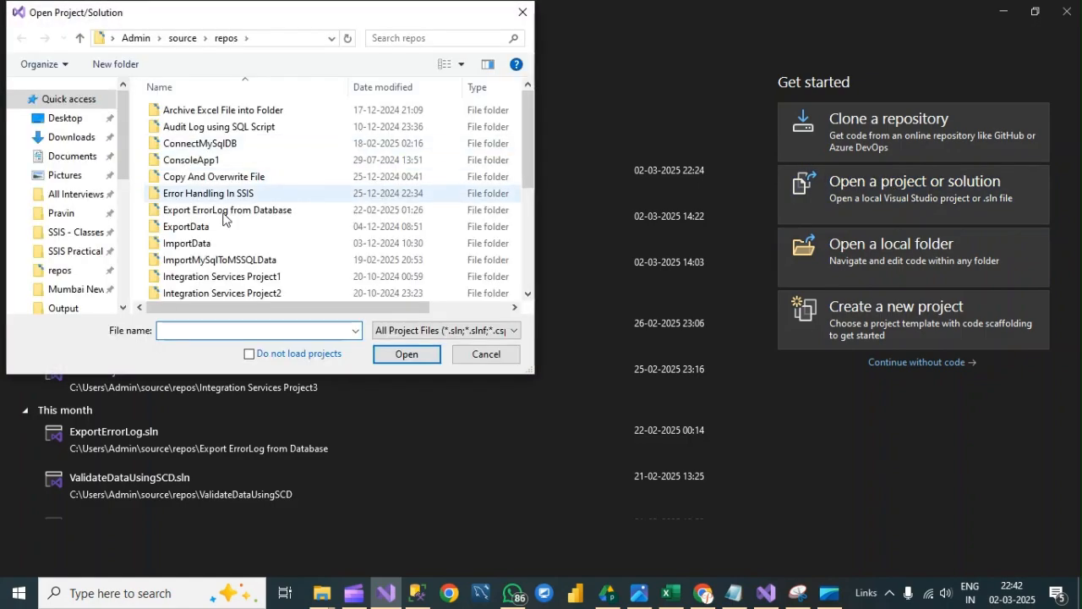
scroll(210, 241, down, 3)
click(204, 210)
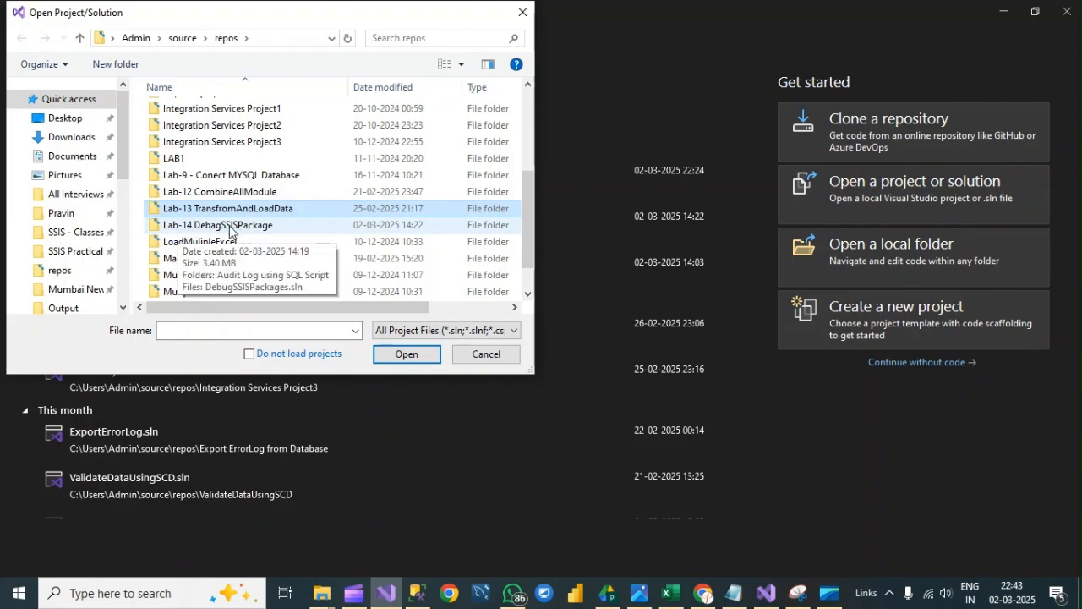
double_click(229, 228)
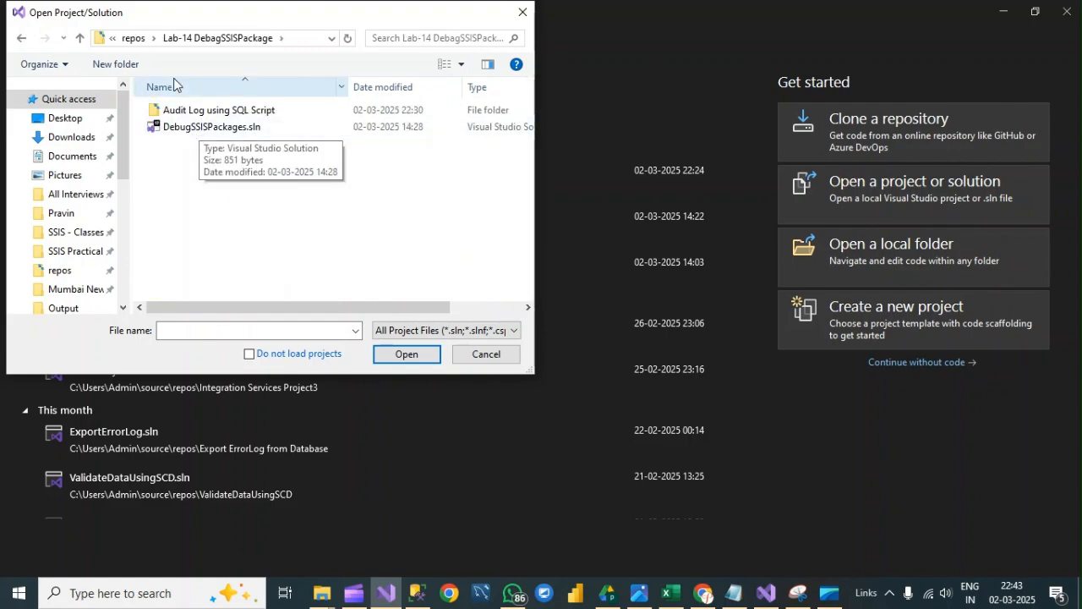
click(142, 42)
click(203, 276)
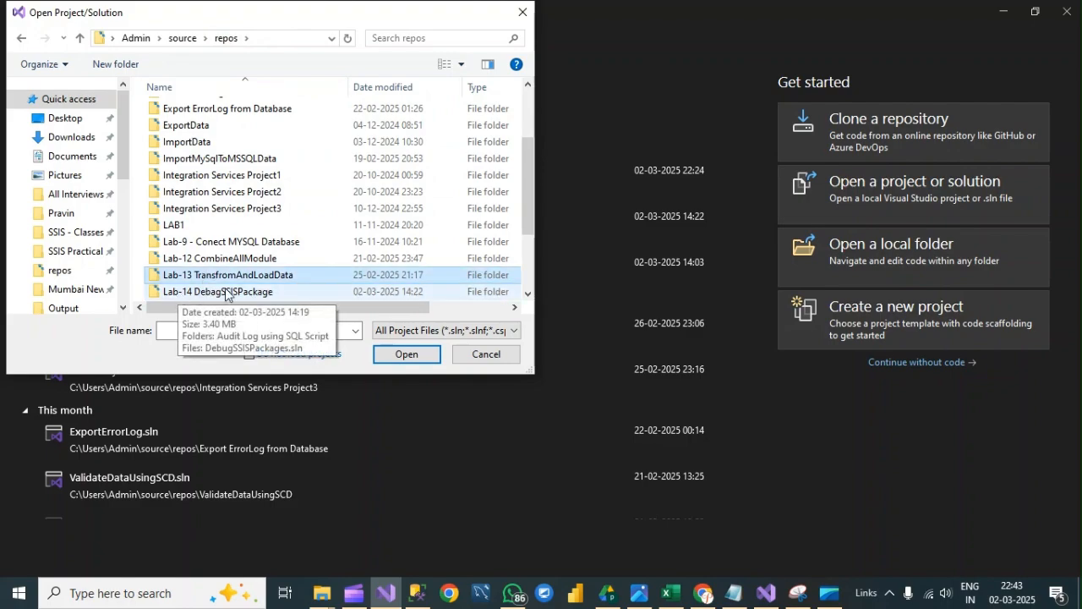
double_click(227, 292)
double_click(194, 125)
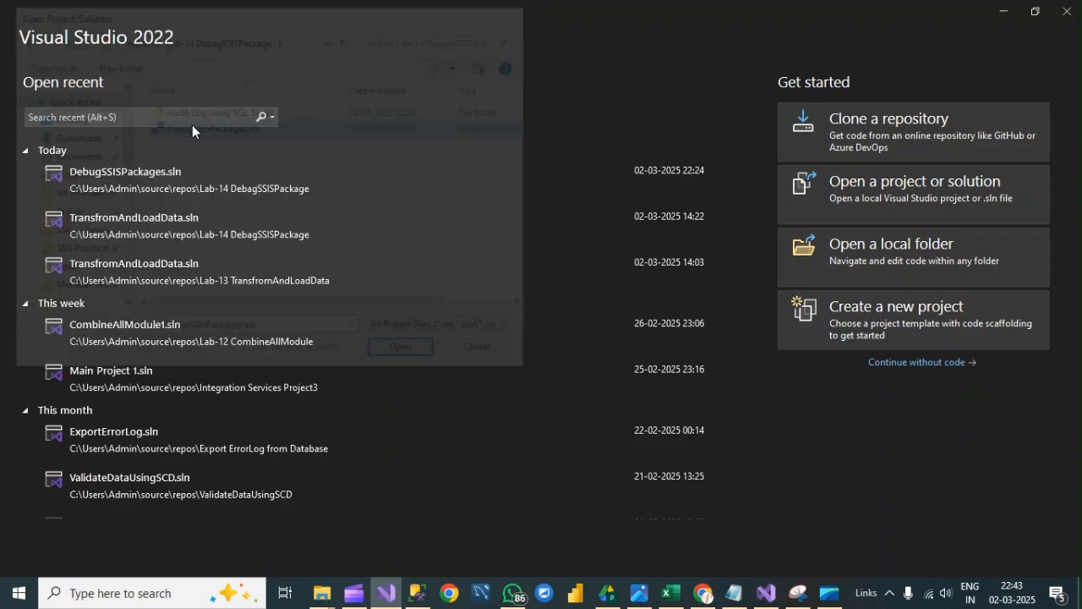
key(alt+Tab)
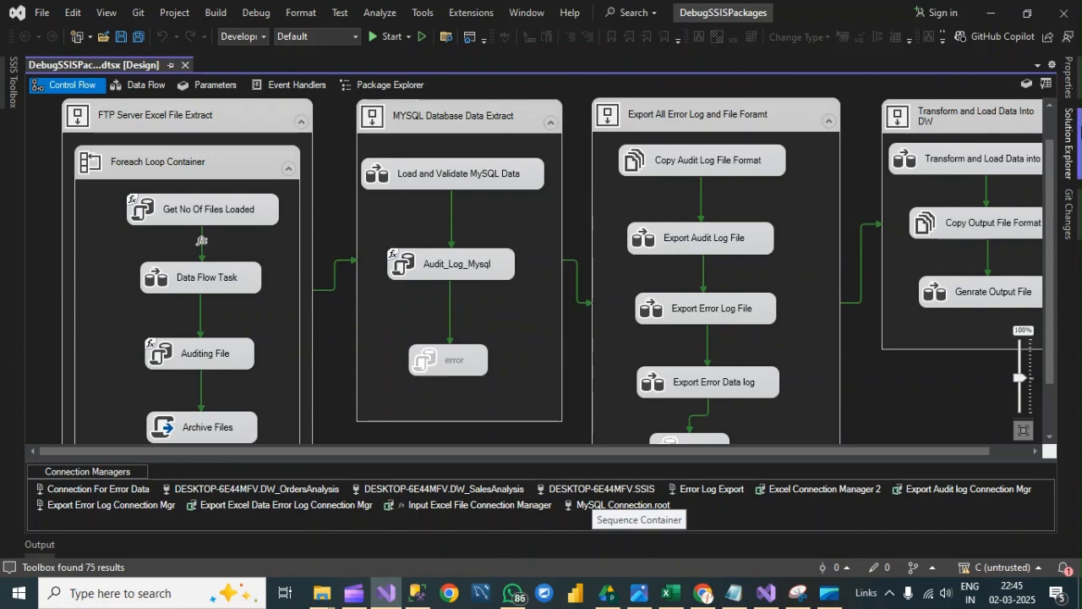
- Check the names of the solution, the project and the DebugSSISPackages.dtsx package in Solution Explorer
click(1080, 133)
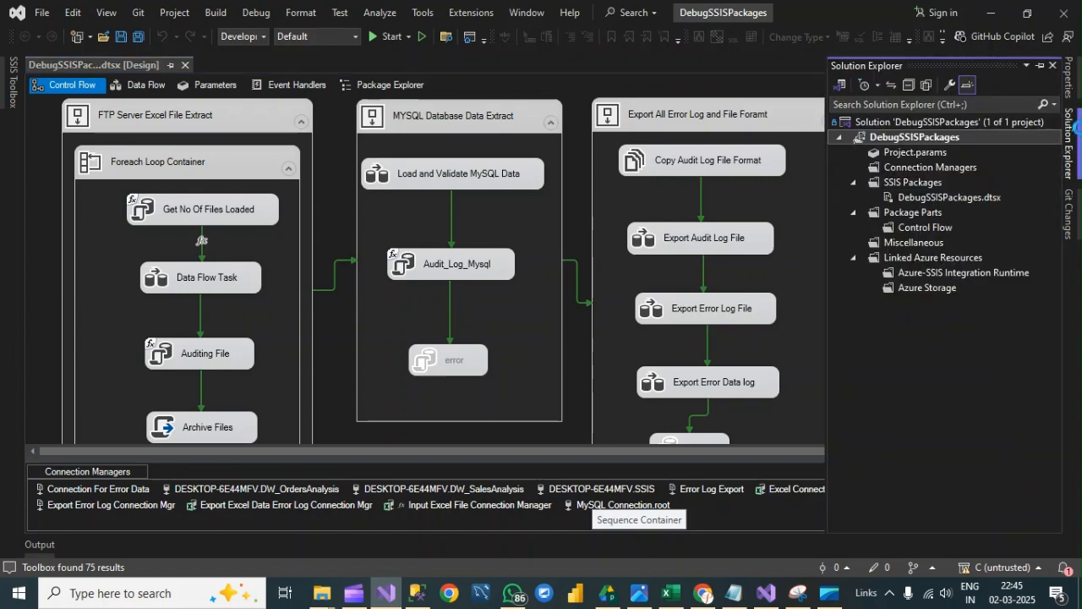
click(901, 124)
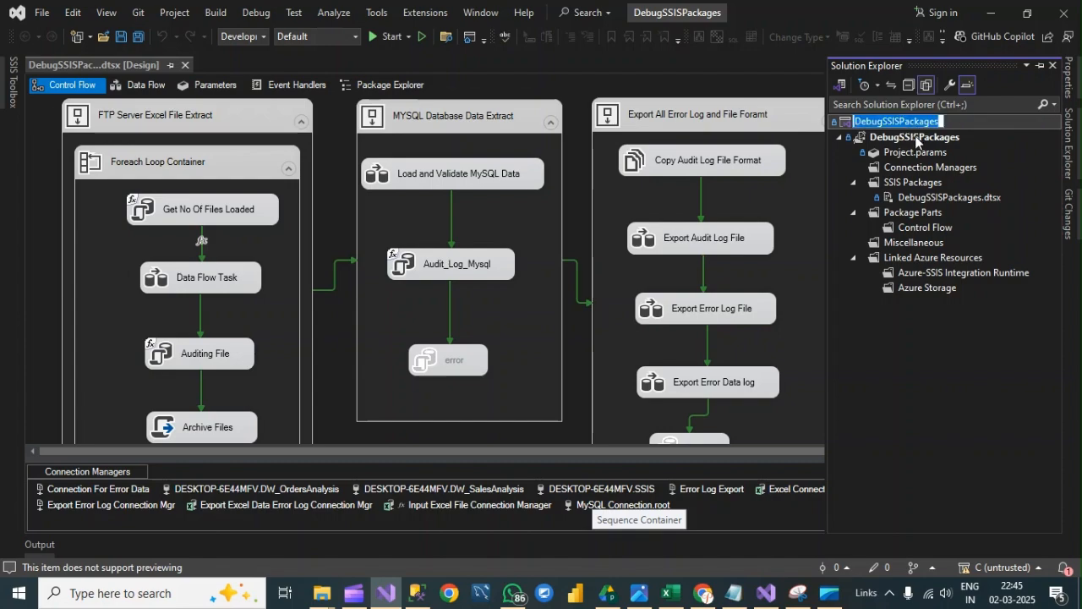
click(921, 140)
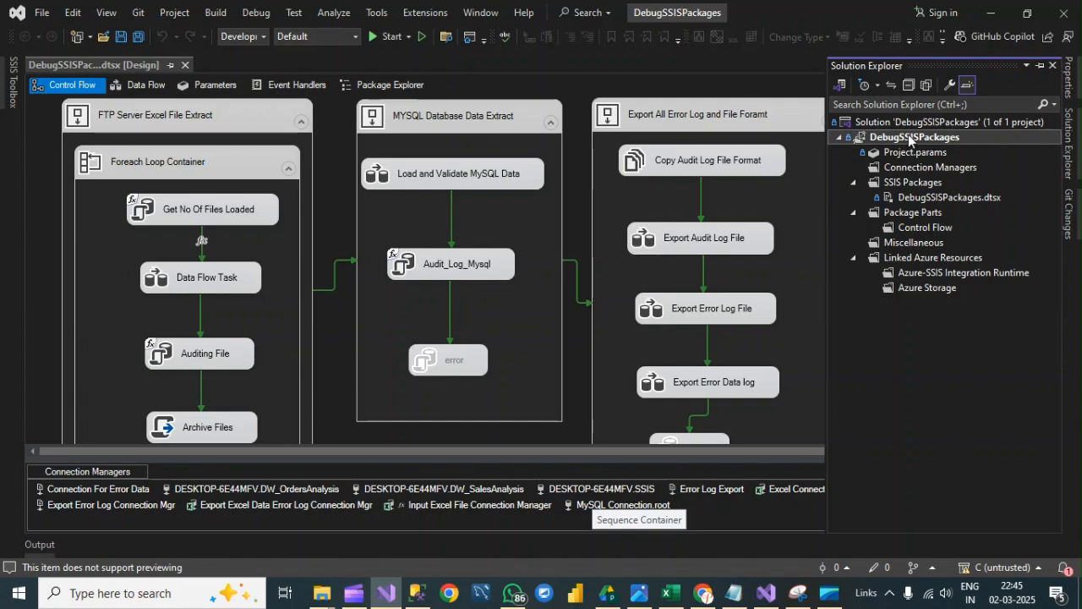
click(905, 138)
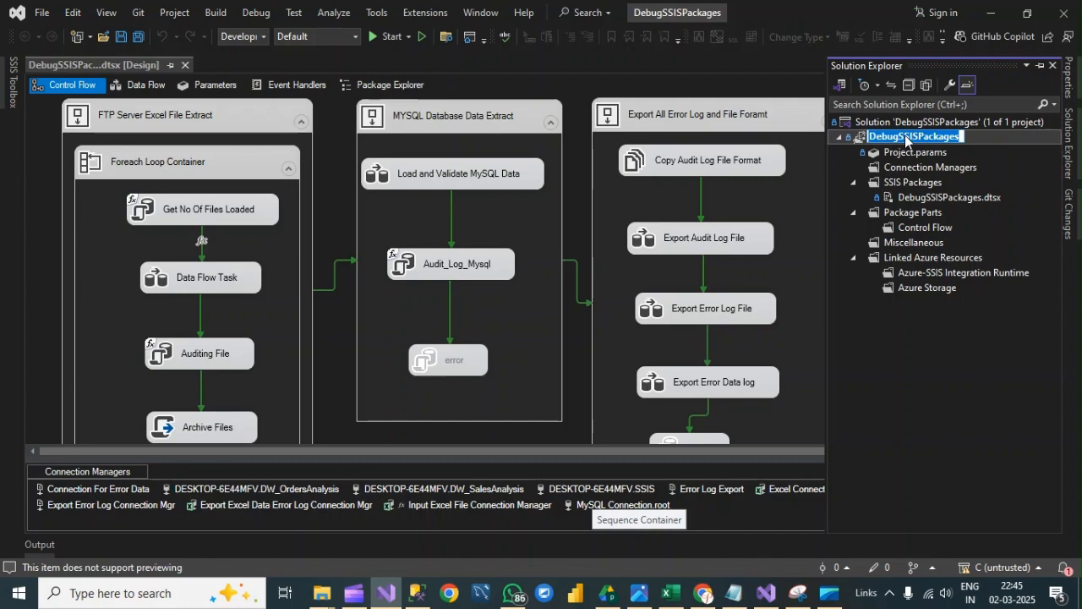
click(915, 197)
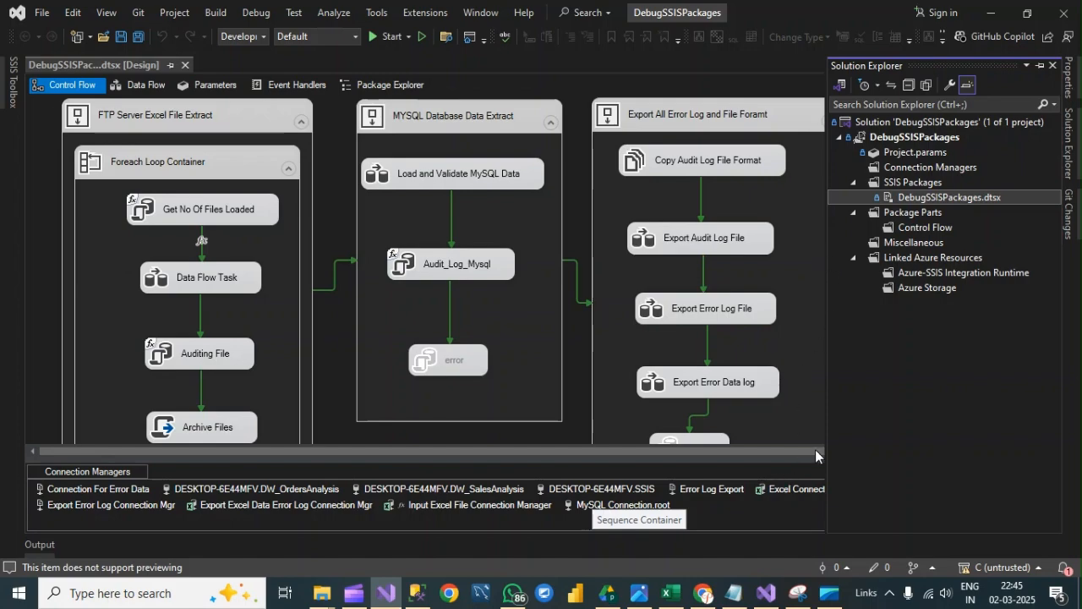
click(807, 93)
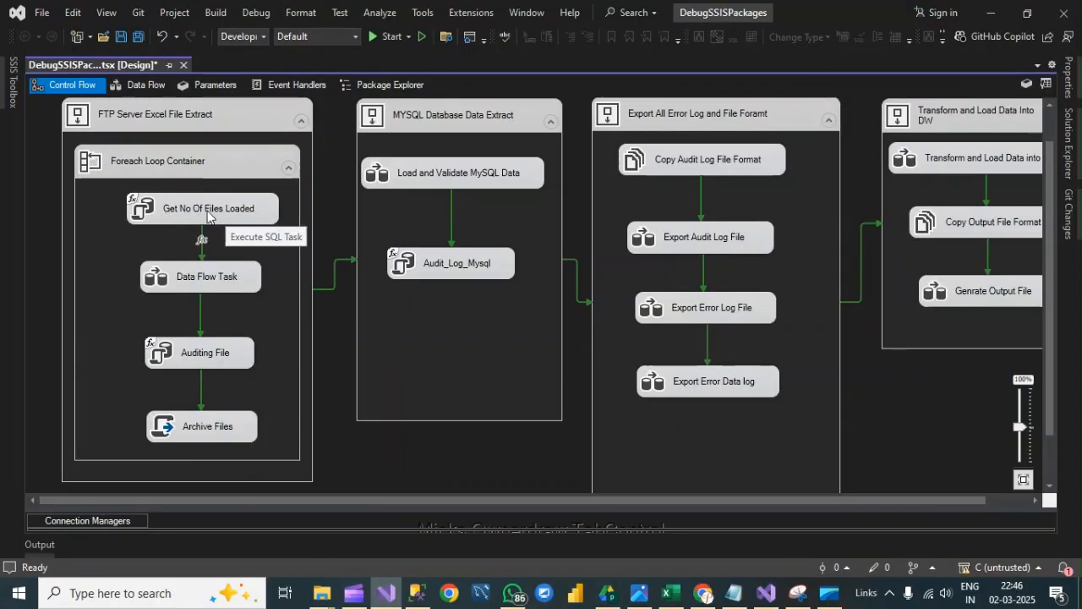
- Enable breakpoints for the OnPreExecute and OnPostExecute events on the Get No Of Files Loaded task
click(158, 213)
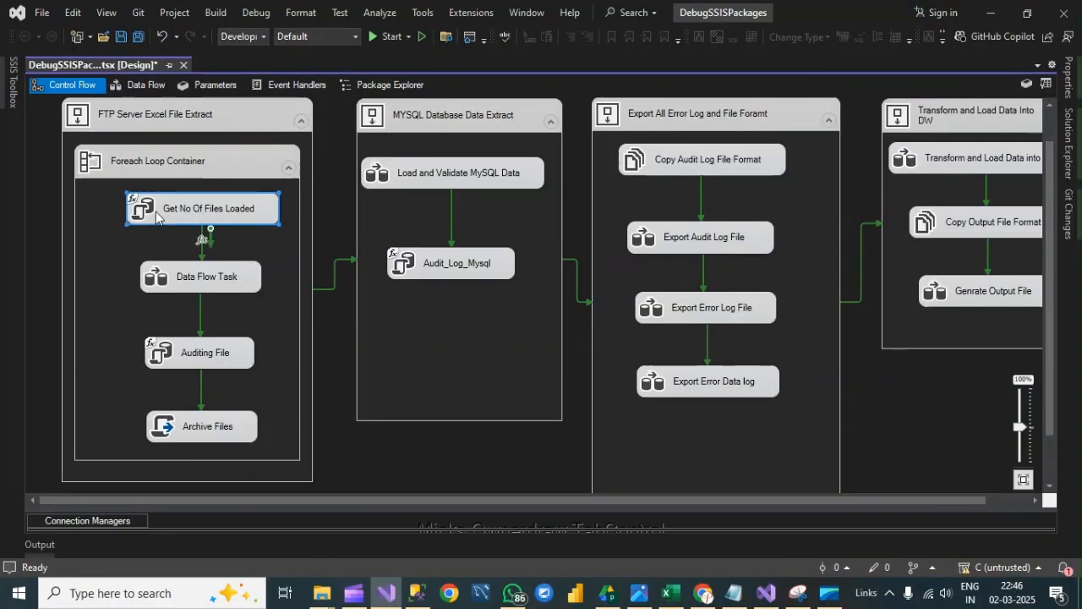
right_click(224, 204)
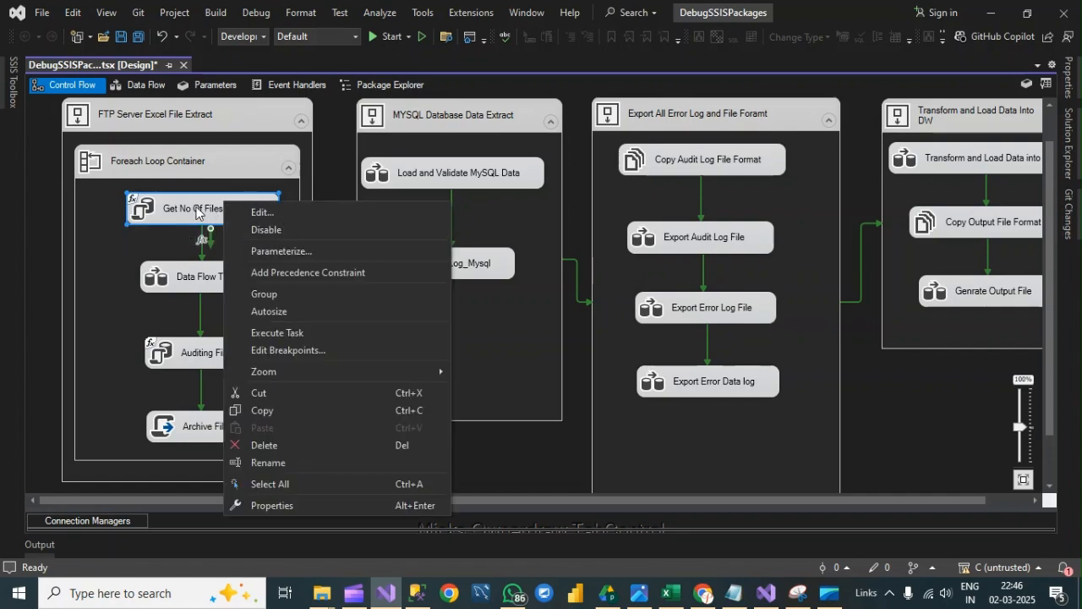
click(280, 354)
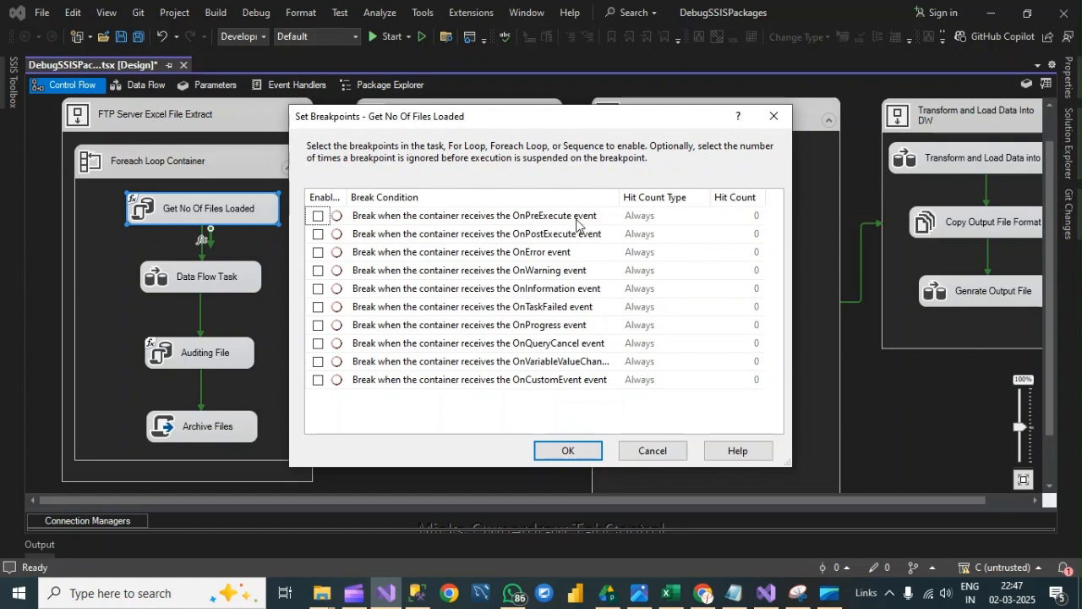
click(318, 218)
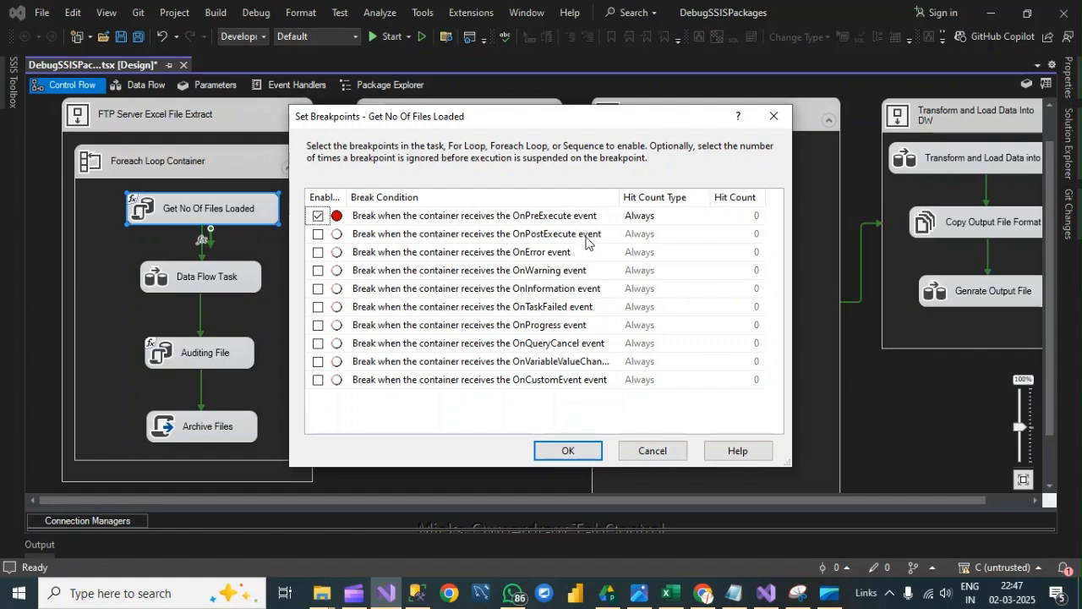
click(318, 235)
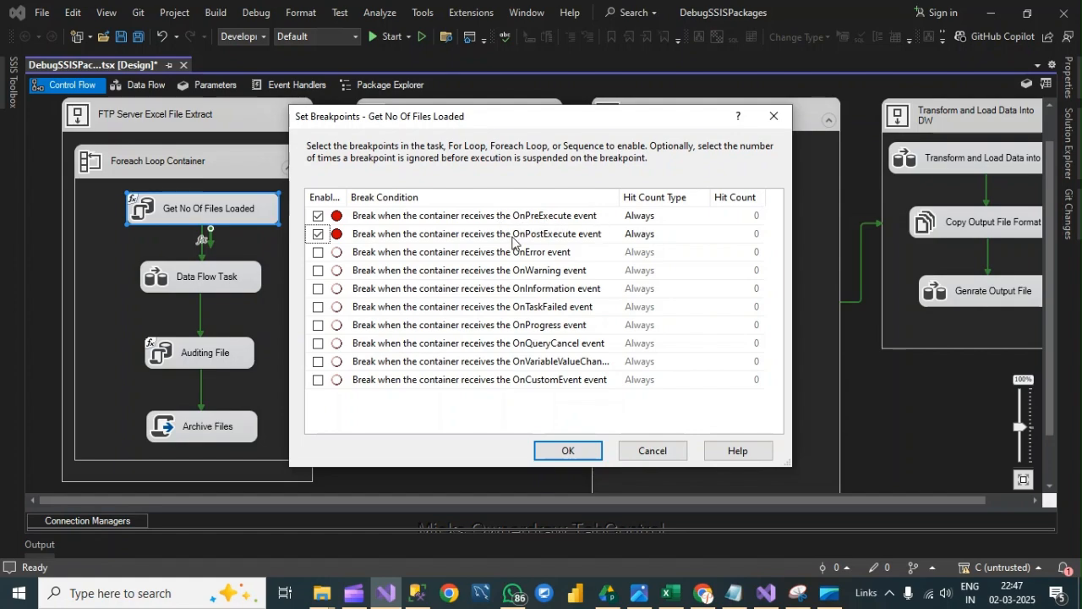
click(583, 454)
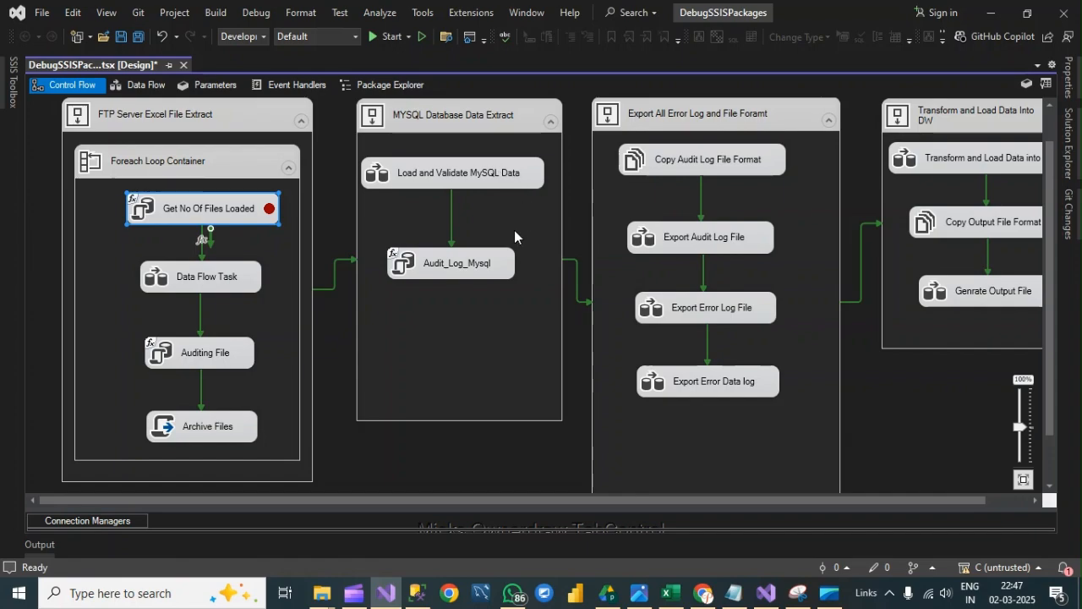
- Enable a breakpoint for the OnPreExecute event on the Audit_Log_Mysql task
right_click(463, 263)
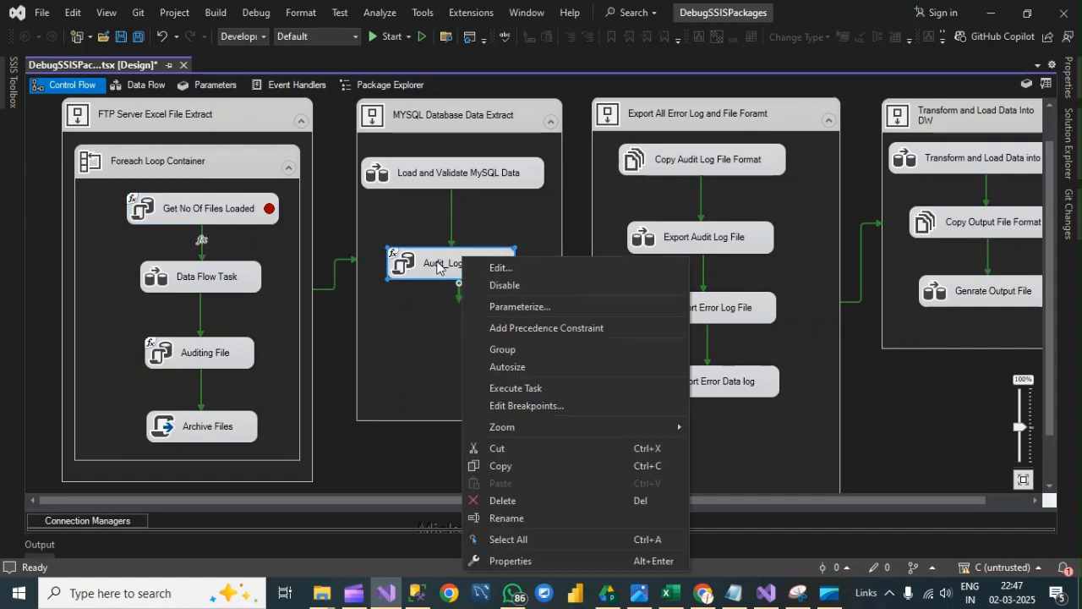
right_click(437, 261)
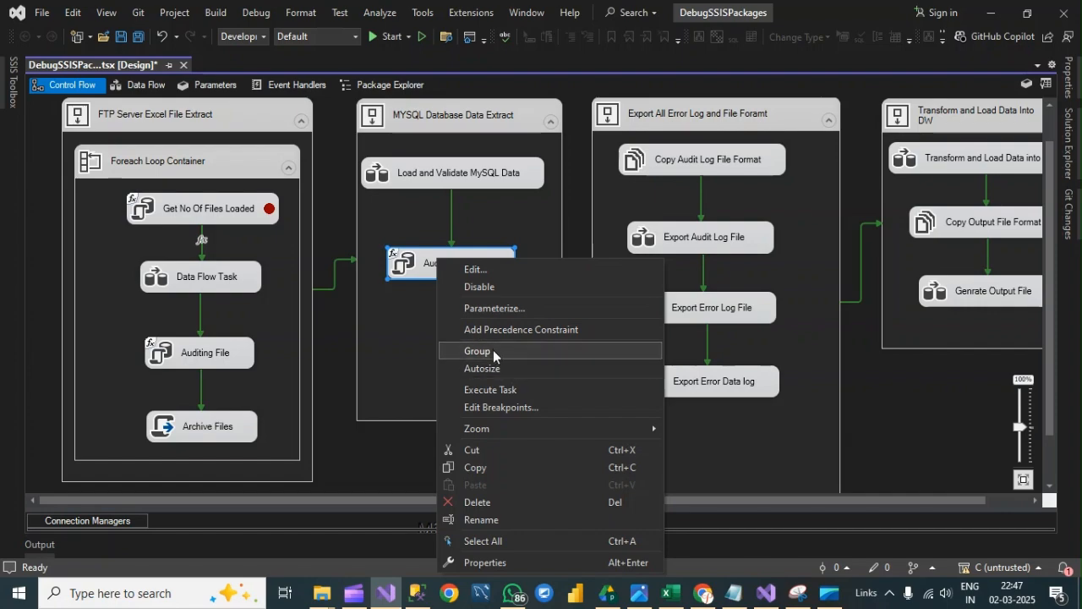
click(487, 407)
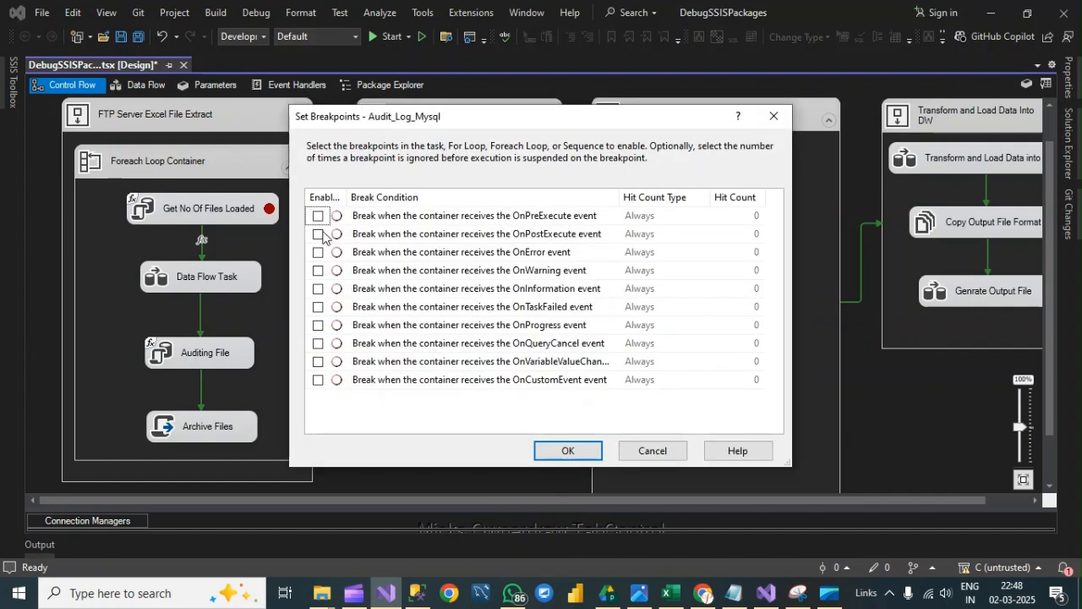
click(319, 217)
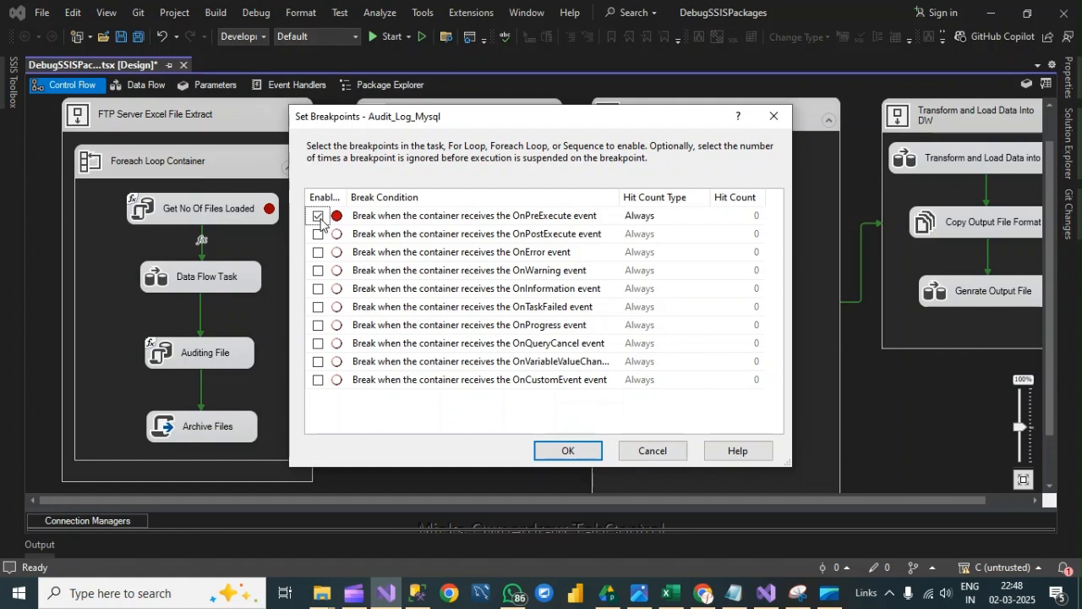
click(586, 454)
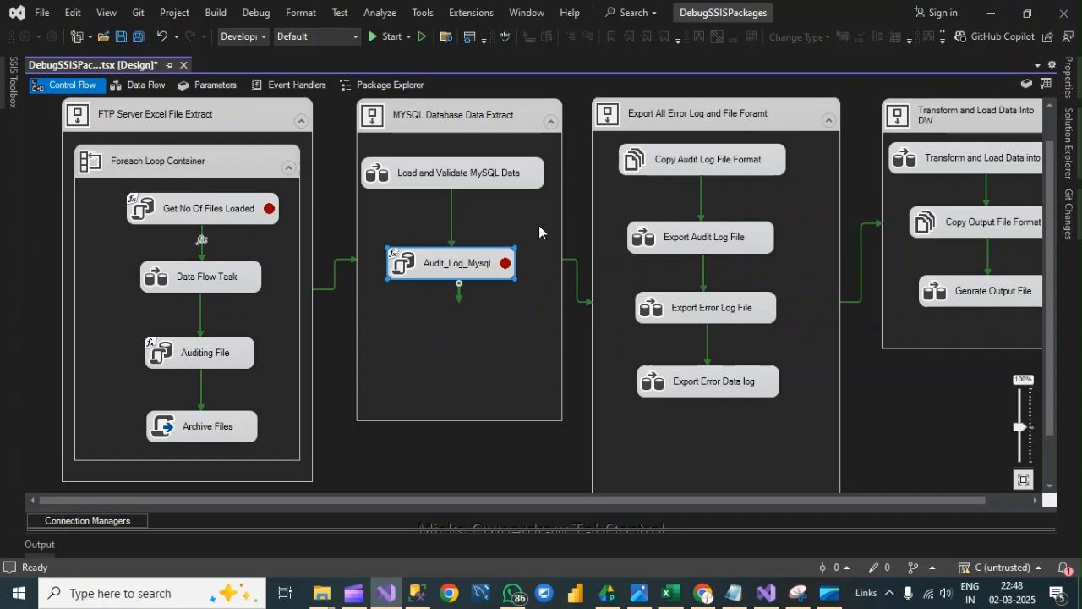
- Enable the OnPreExecute breakpoint on the Export All Error Log and File Foramt sequence container and save the package
drag(607, 502, 671, 501)
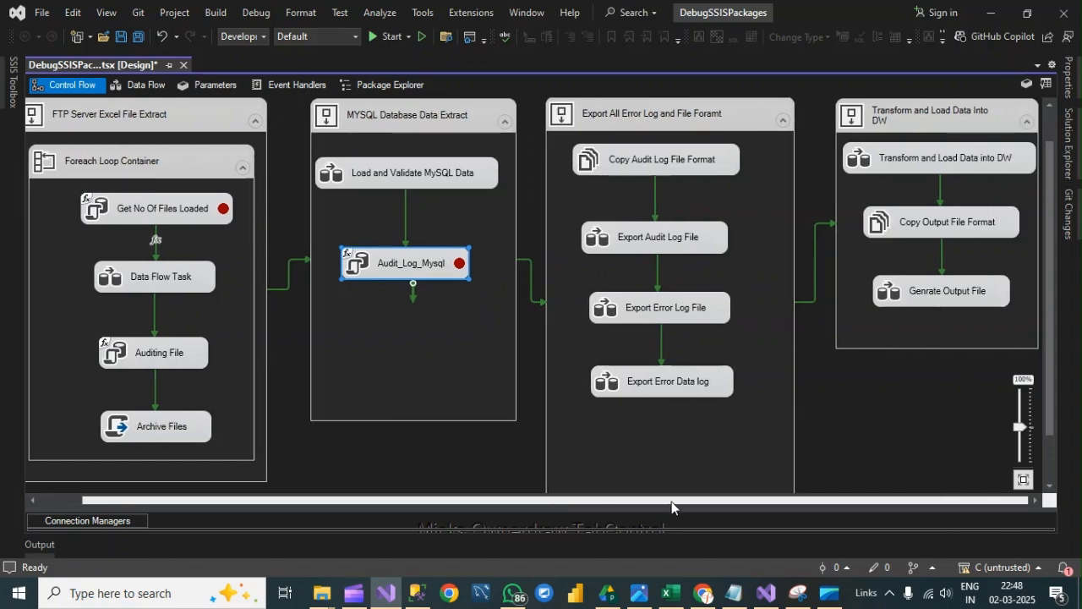
right_click(723, 114)
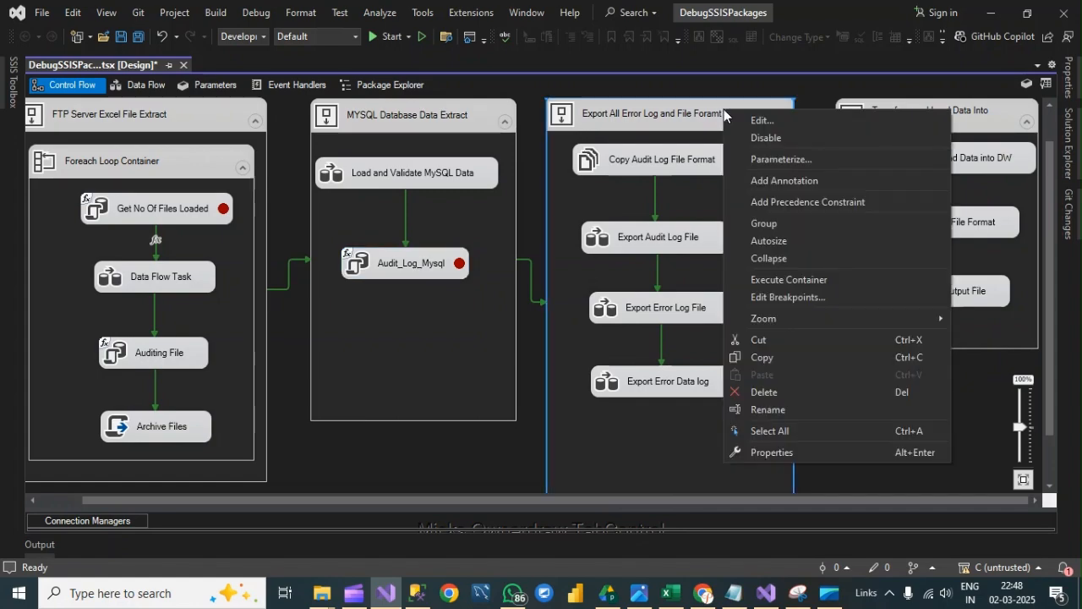
click(781, 296)
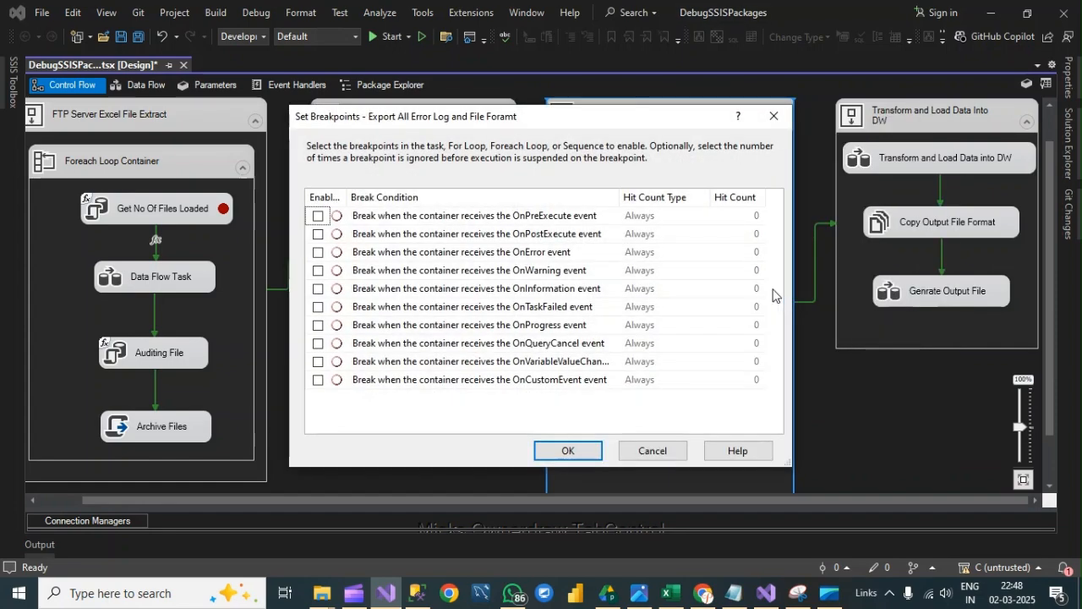
click(318, 217)
click(317, 217)
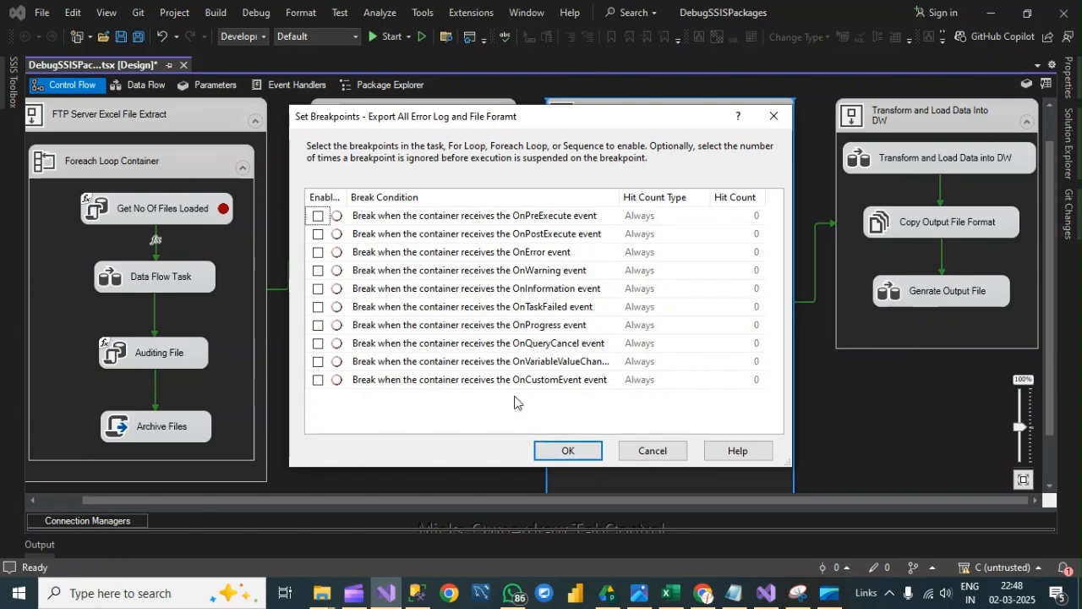
click(317, 216)
click(569, 450)
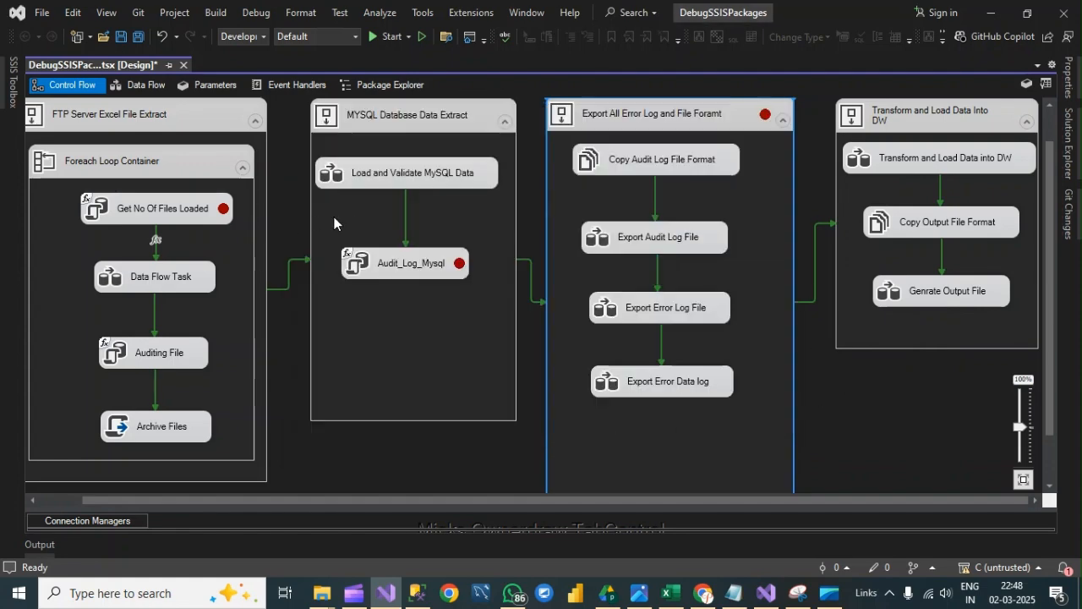
key(ctrl+s)
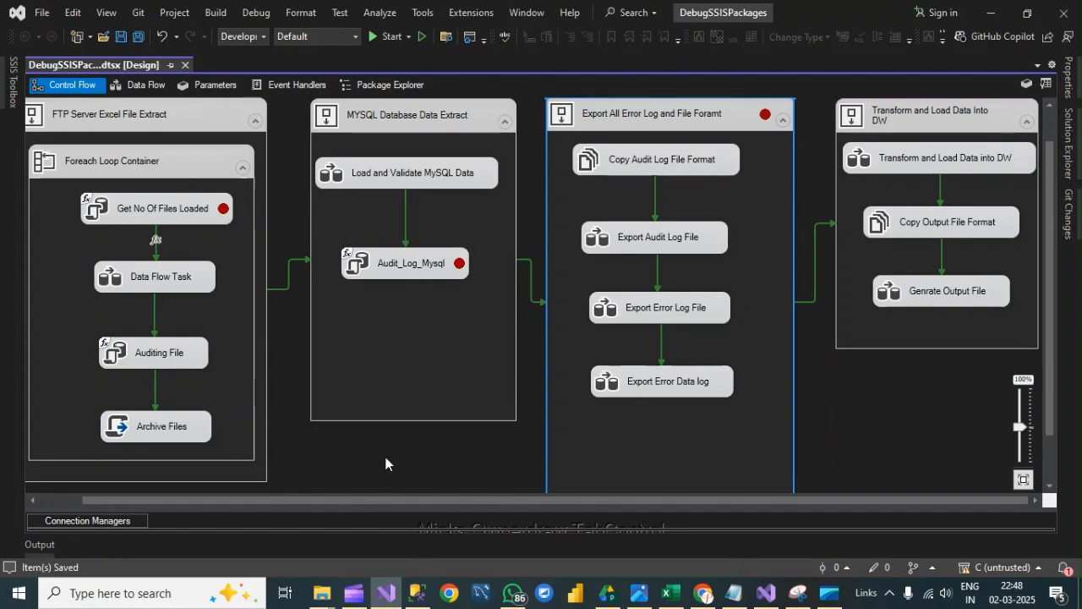
- Switch to File Explorer and check the contents of the Input folder under SSIS Practical > Project
click(324, 595)
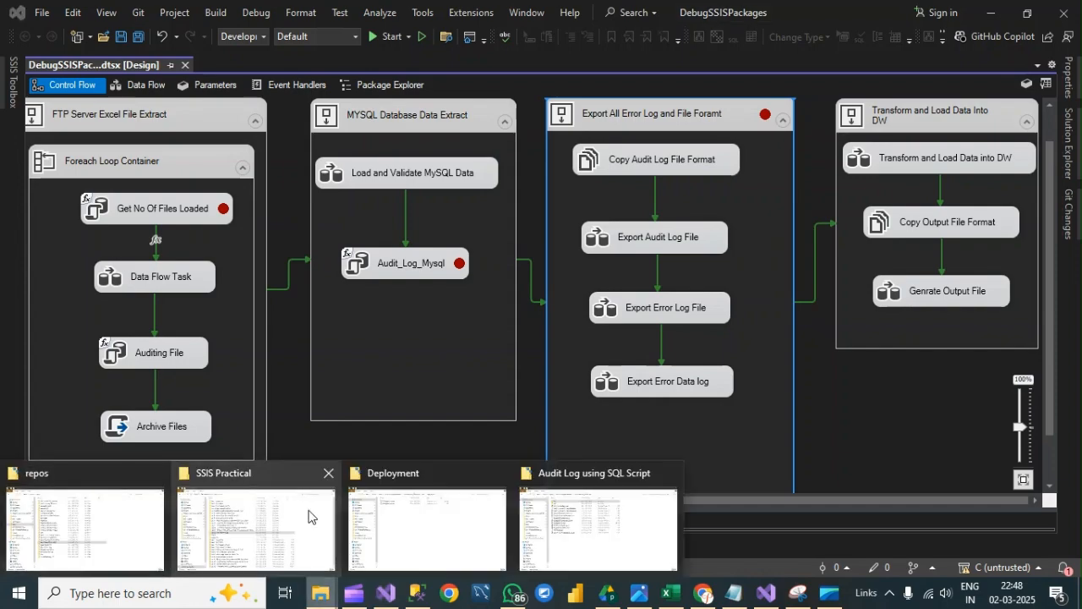
click(411, 521)
click(73, 240)
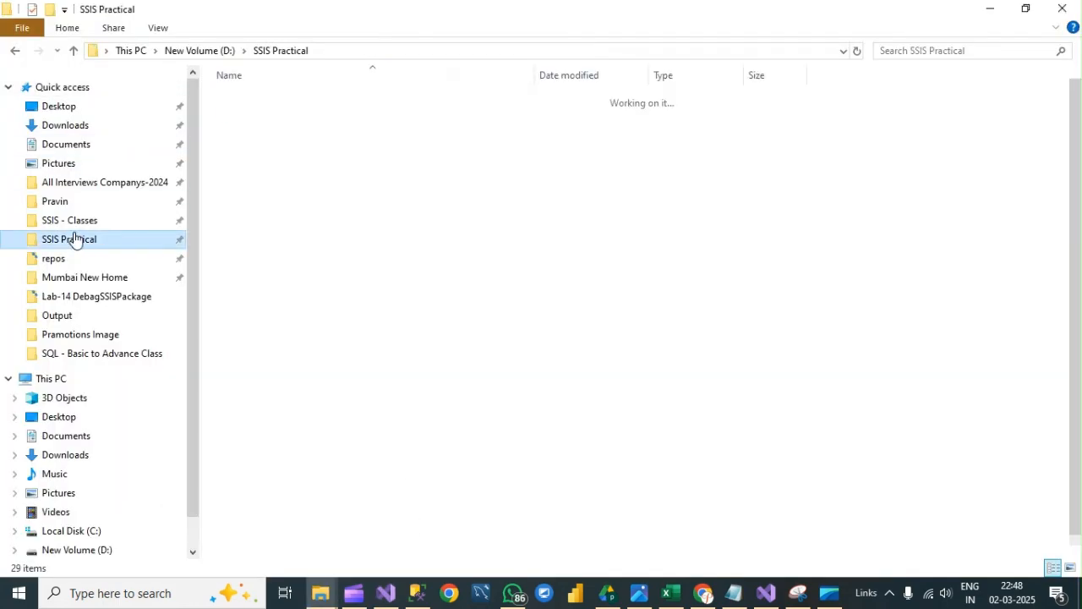
click(244, 332)
double_click(244, 331)
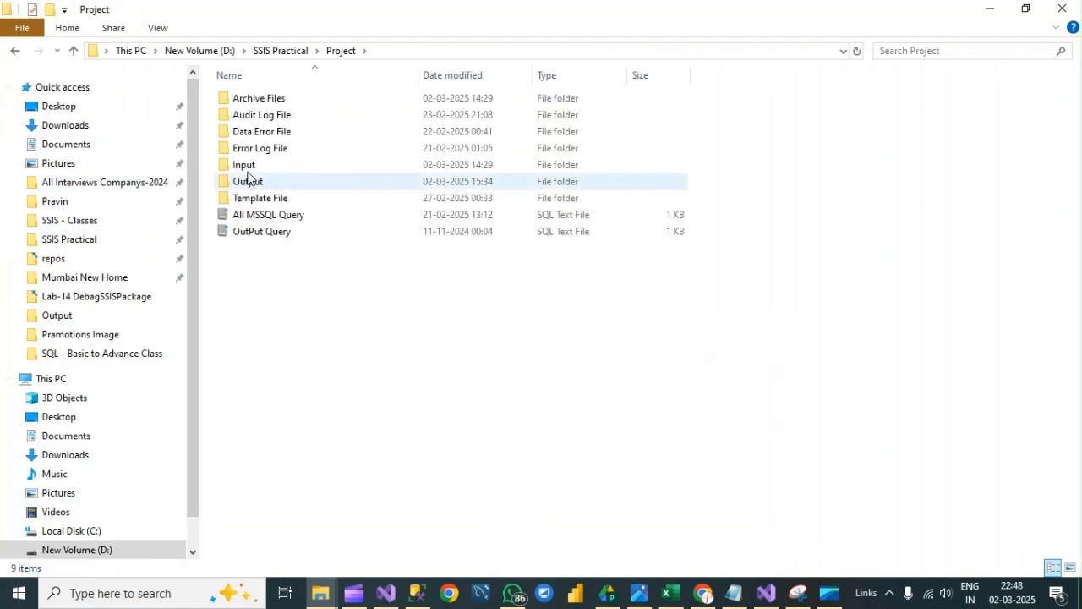
double_click(244, 167)
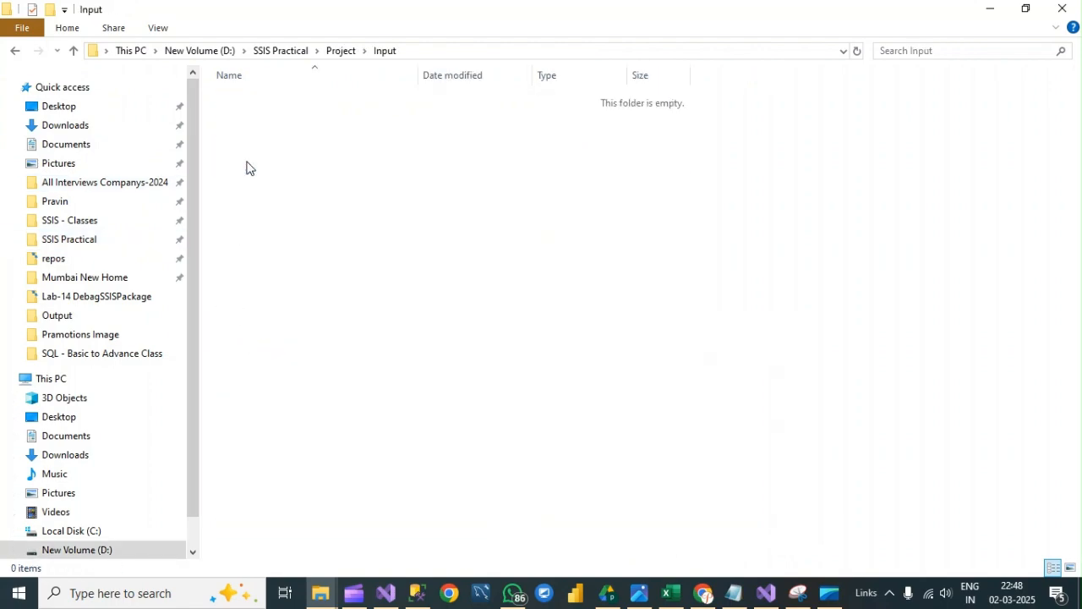
- Move the OrderNo1001 Excel files R1 to R4 dated 01-10-2024 from the project's Archive Files folder to its Input folder
click(332, 54)
click(261, 100)
double_click(260, 100)
drag(319, 234, 281, 100)
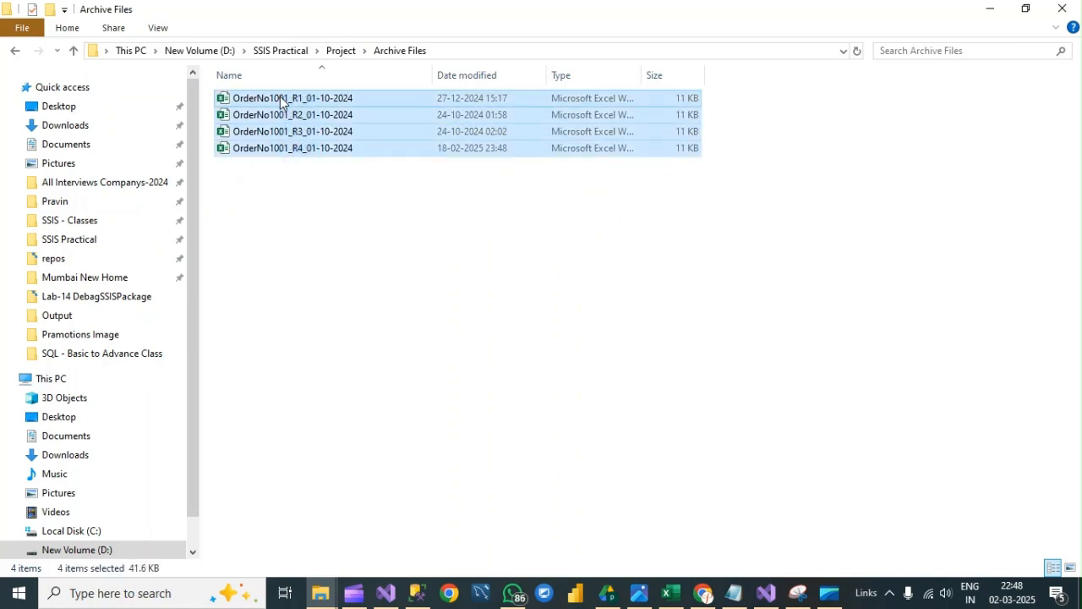
click(342, 52)
double_click(276, 99)
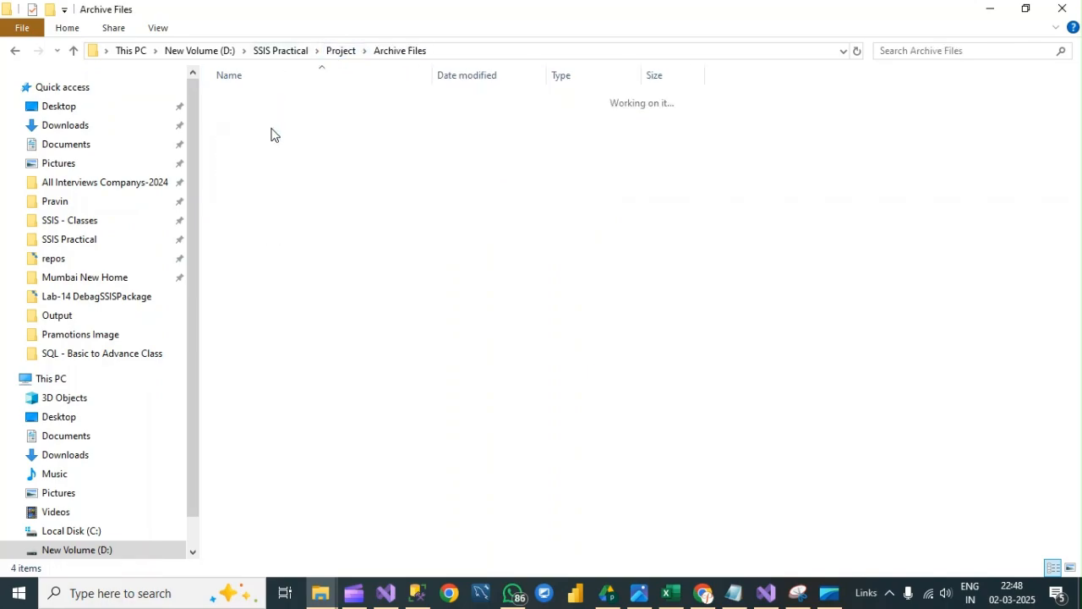
drag(287, 170, 260, 90)
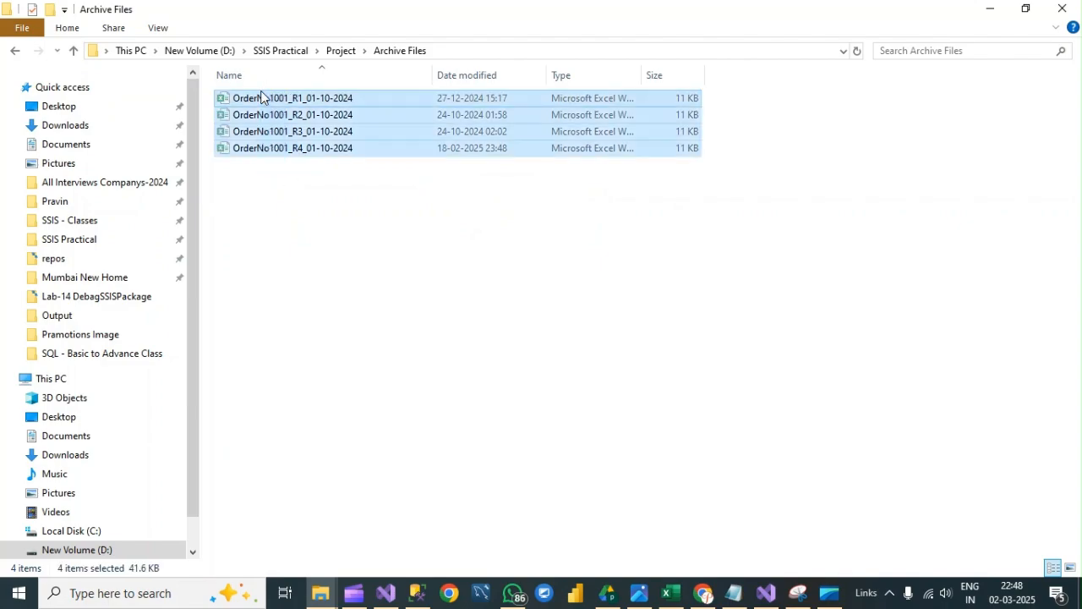
click(337, 52)
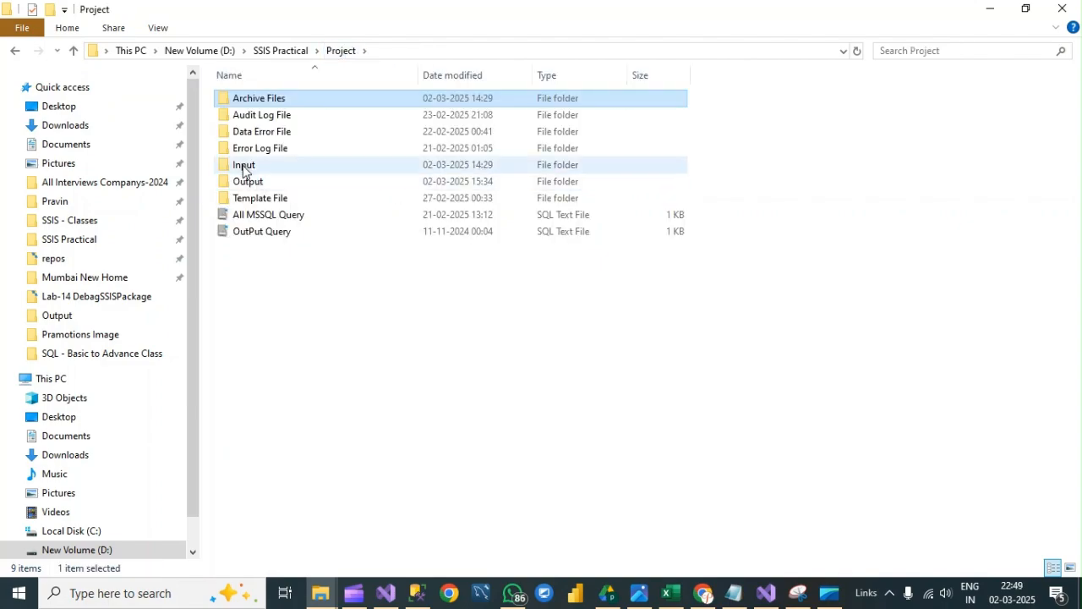
double_click(245, 165)
key(ctrl+v)
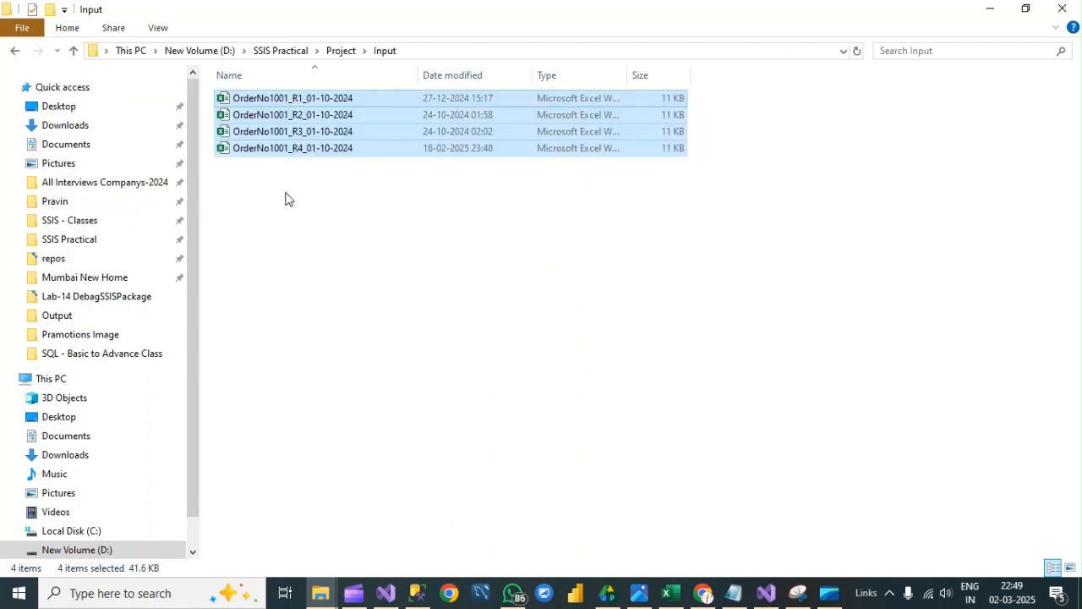
click(362, 235)
- Switch to SQL Server Management Studio, reconnect the query window by executing the script, and set its database to SSIS
click(416, 595)
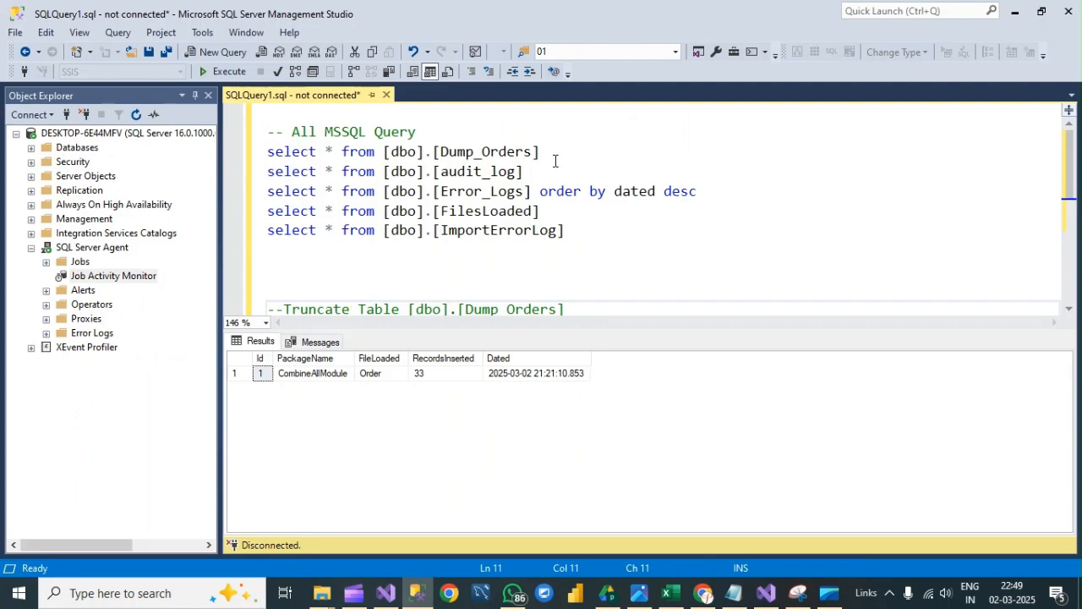
click(215, 71)
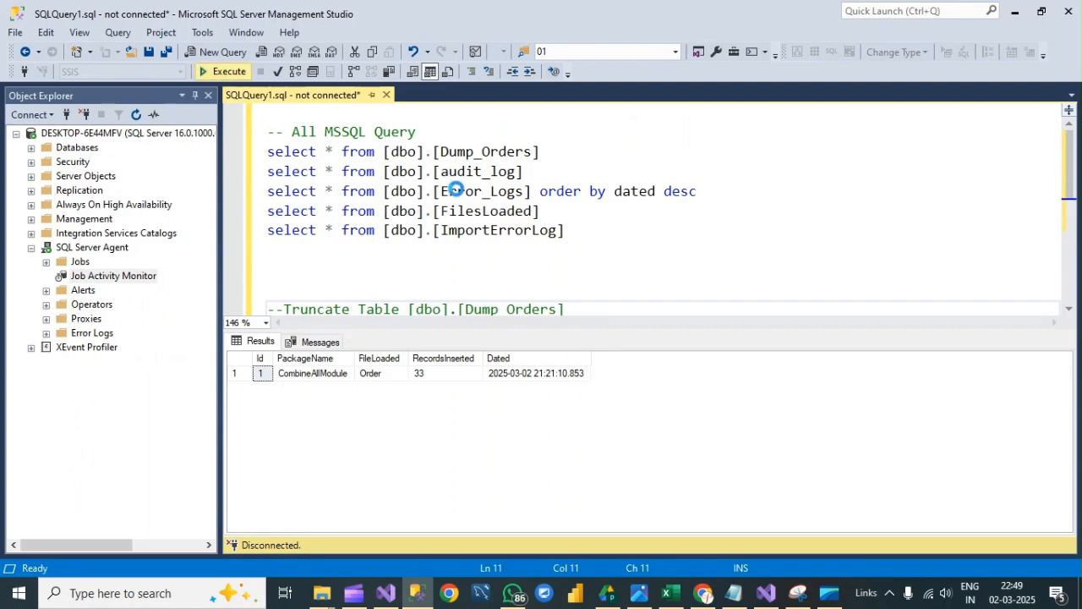
click(487, 471)
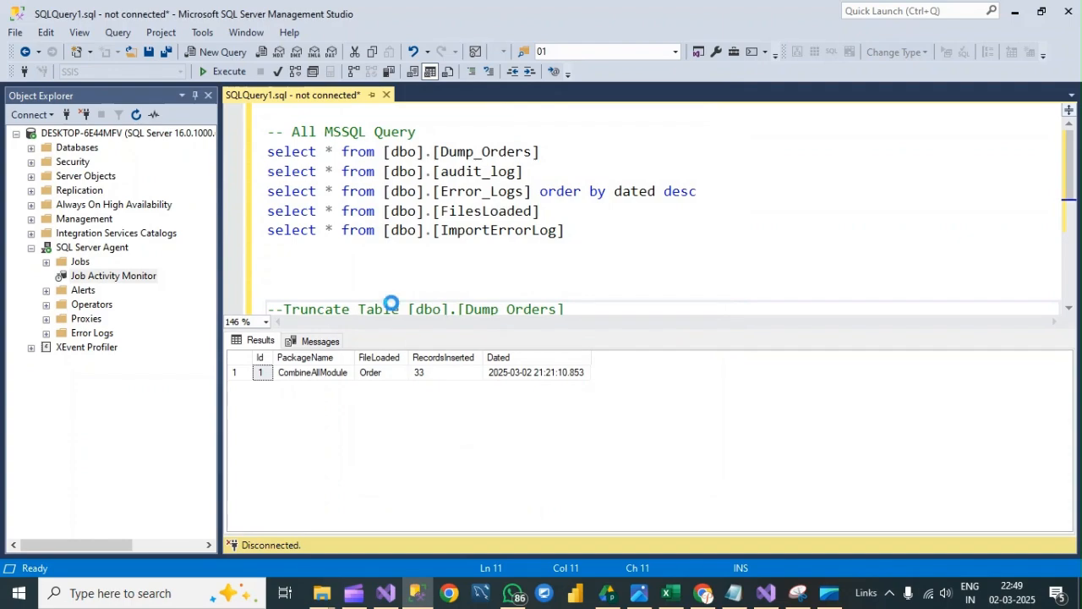
click(179, 72)
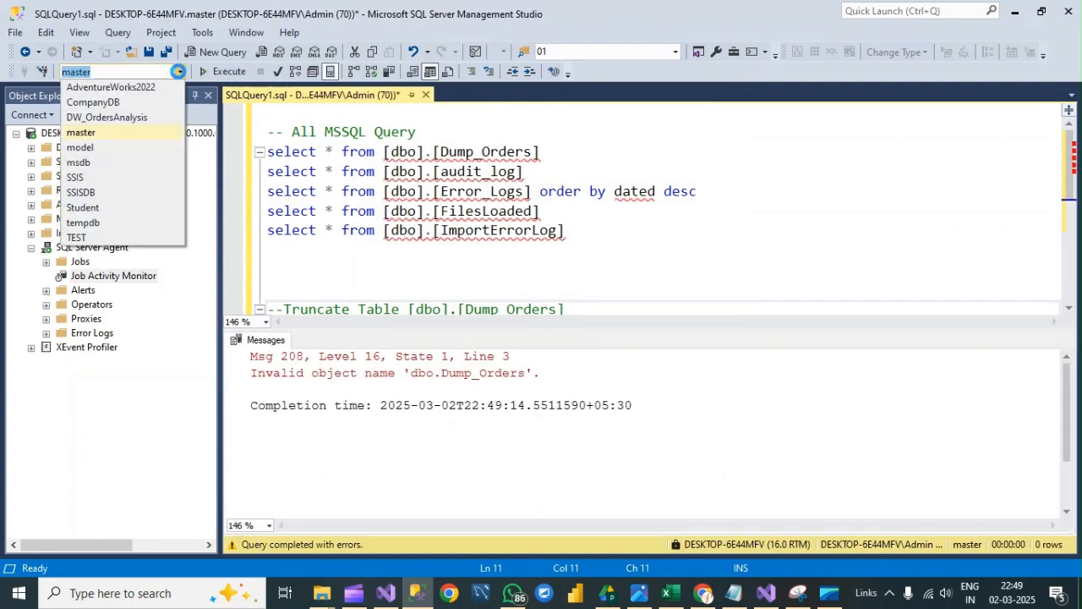
click(76, 178)
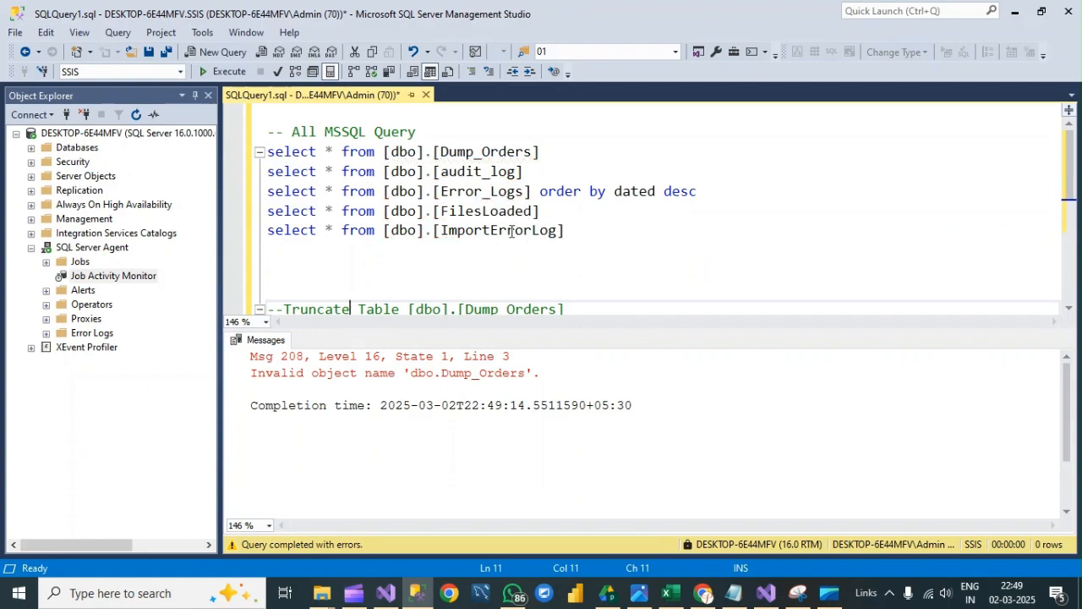
- Query the Dump_Orders and audit_log tables separately to view their records, and hide the results pane
drag(545, 153, 265, 153)
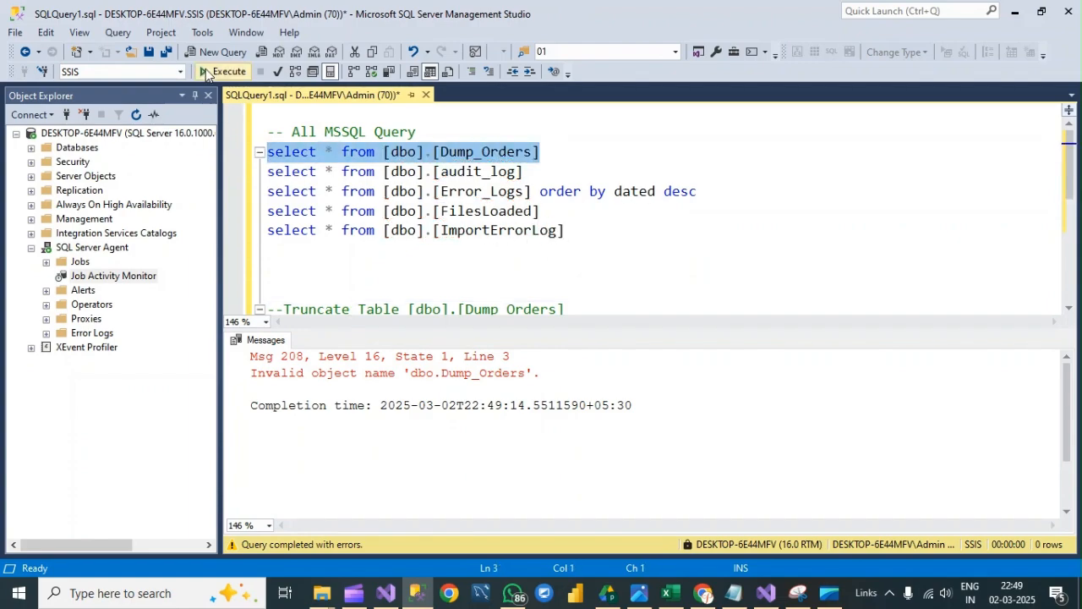
click(222, 71)
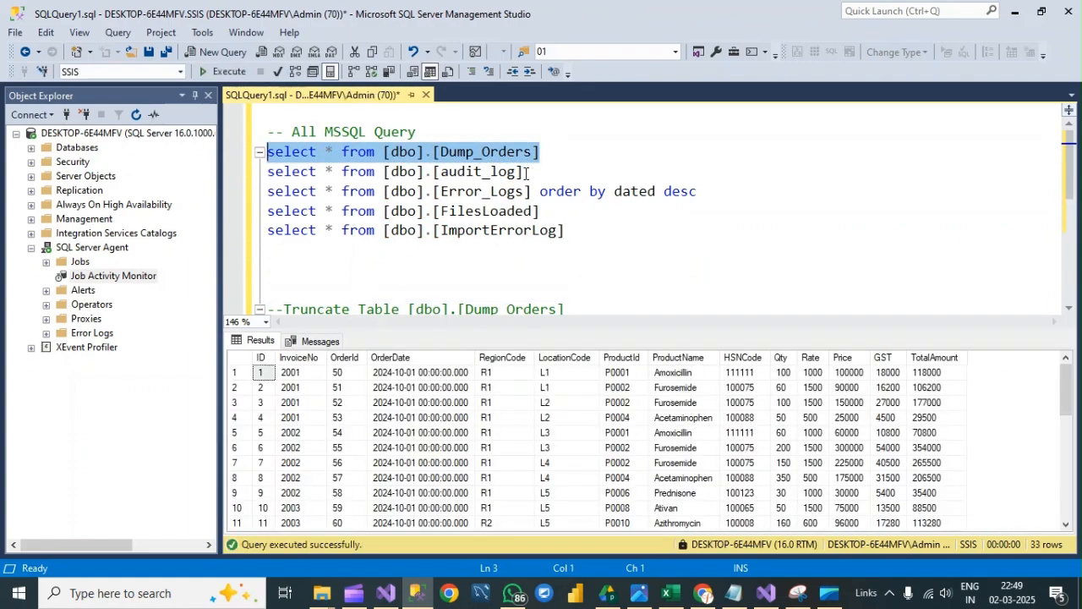
drag(526, 172, 264, 173)
click(224, 72)
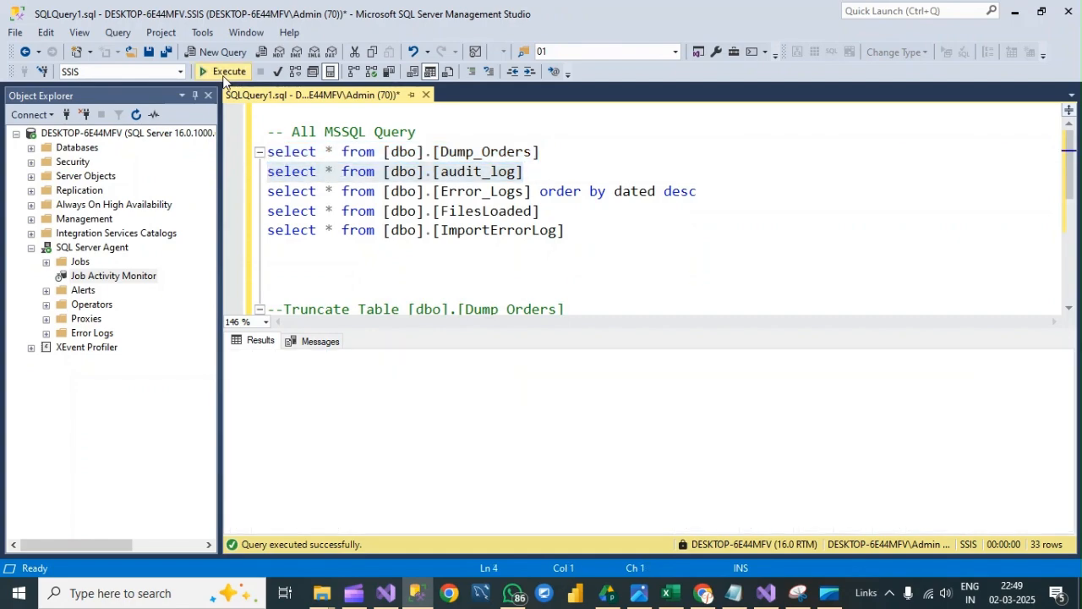
key(ctrl+r)
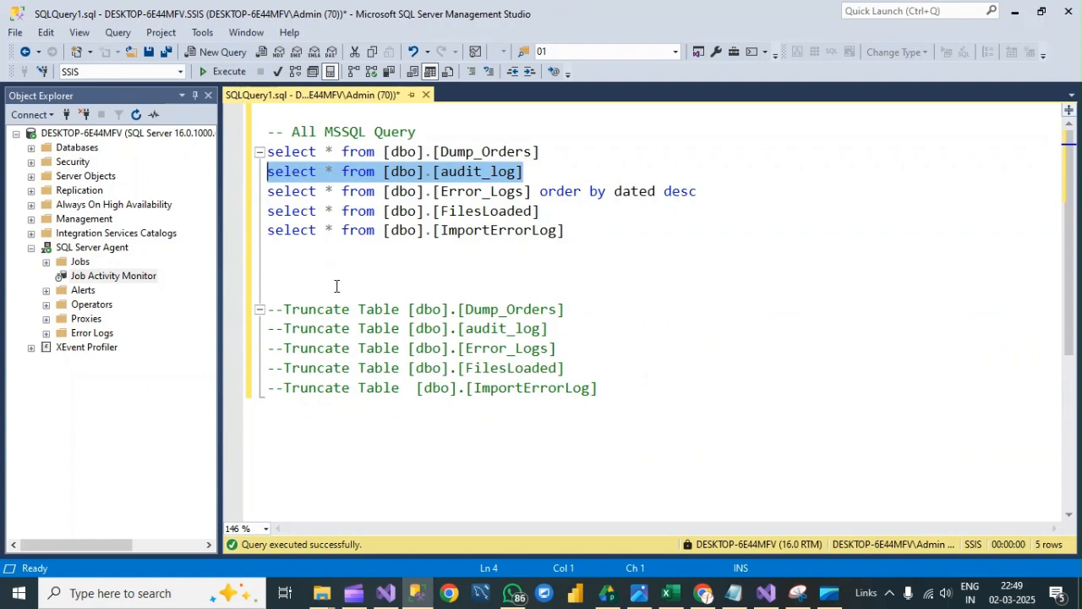
- Uncomment and run the Truncate Table statements for Dump_Orders, audit_log, Error_Logs, FilesLoaded and ImportErrorLog, and hide the results pane
drag(665, 411, 269, 289)
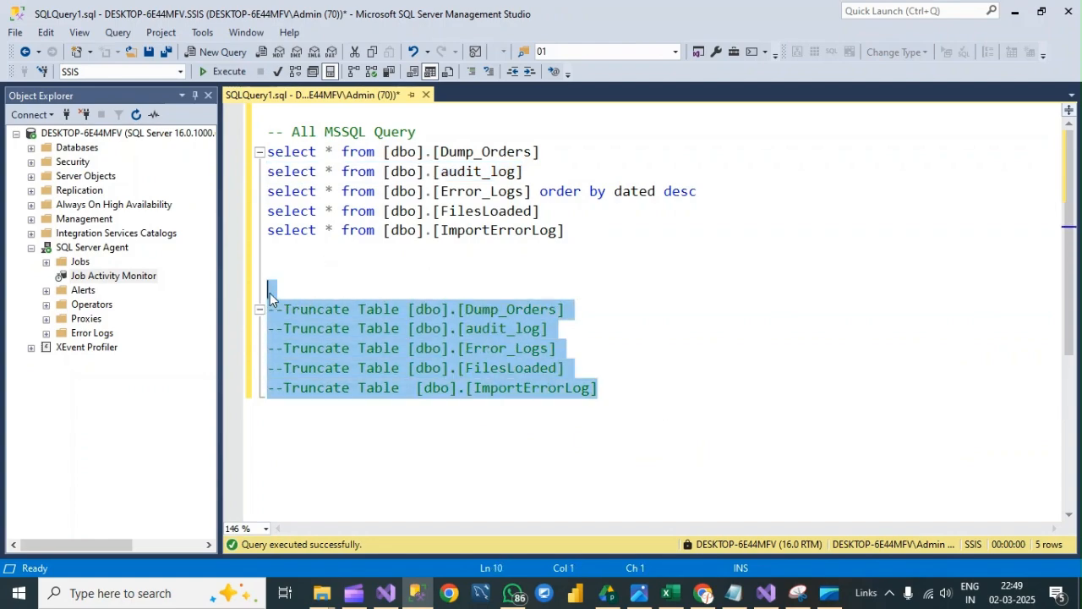
click(489, 71)
click(331, 282)
drag(291, 290, 595, 406)
click(224, 71)
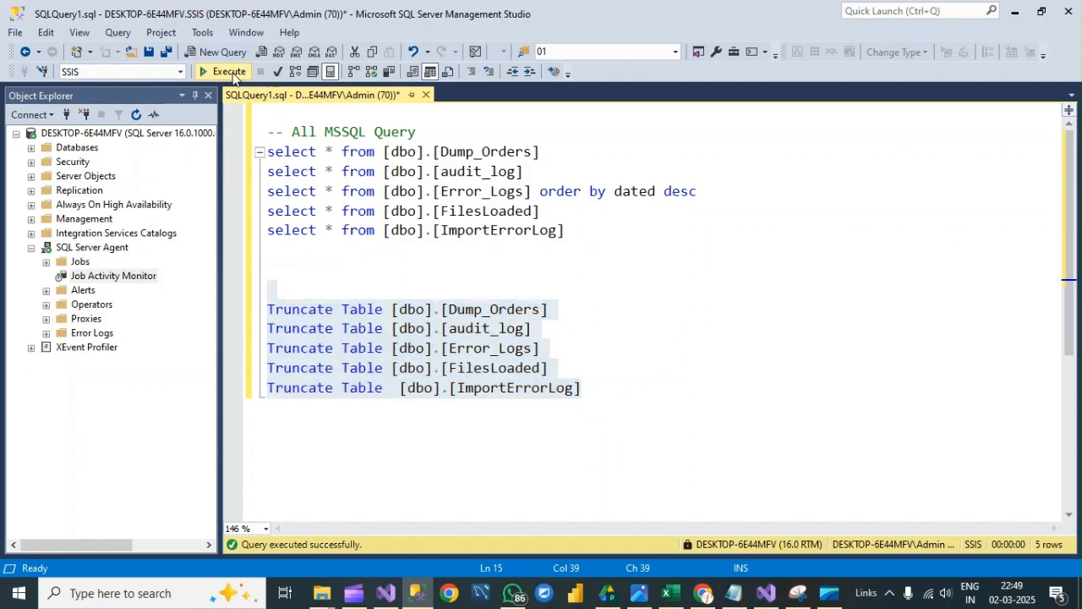
click(339, 284)
key(ctrl+r)
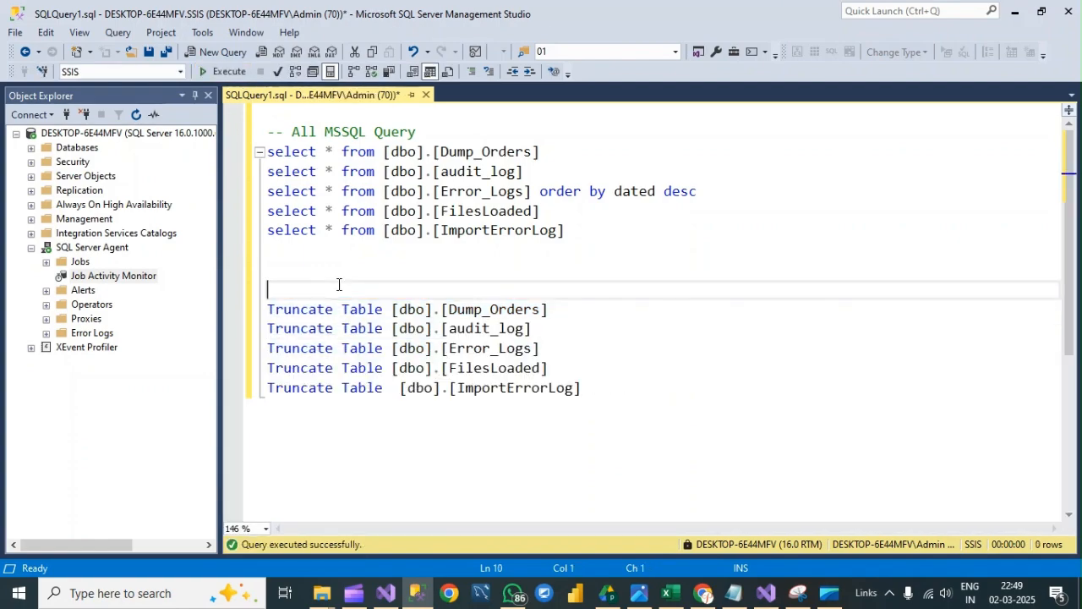
- Comment out the five Truncate Table statements again
drag(309, 294, 549, 419)
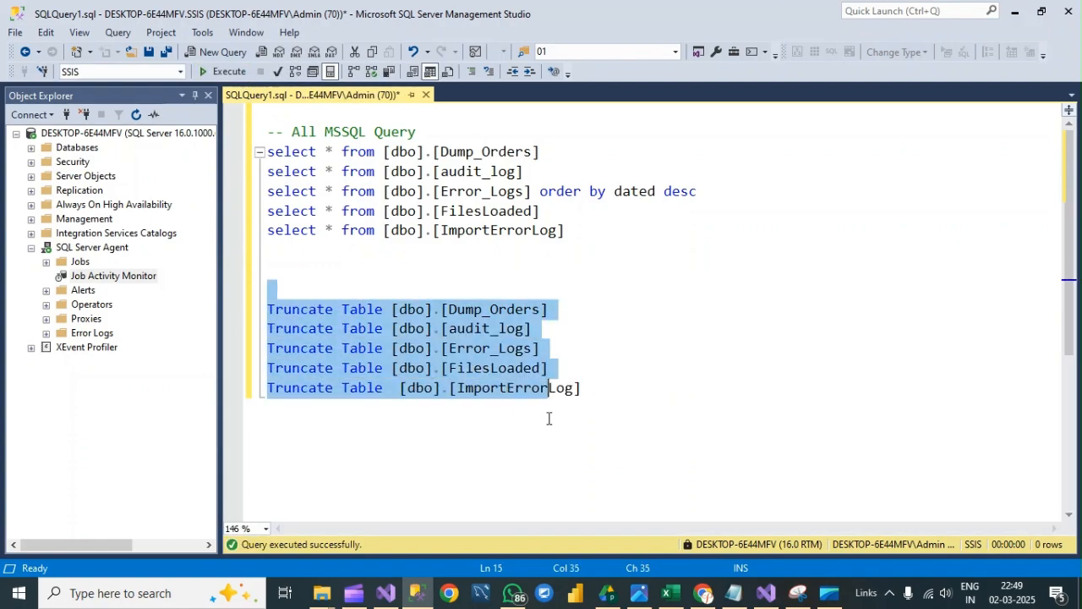
click(473, 72)
click(483, 267)
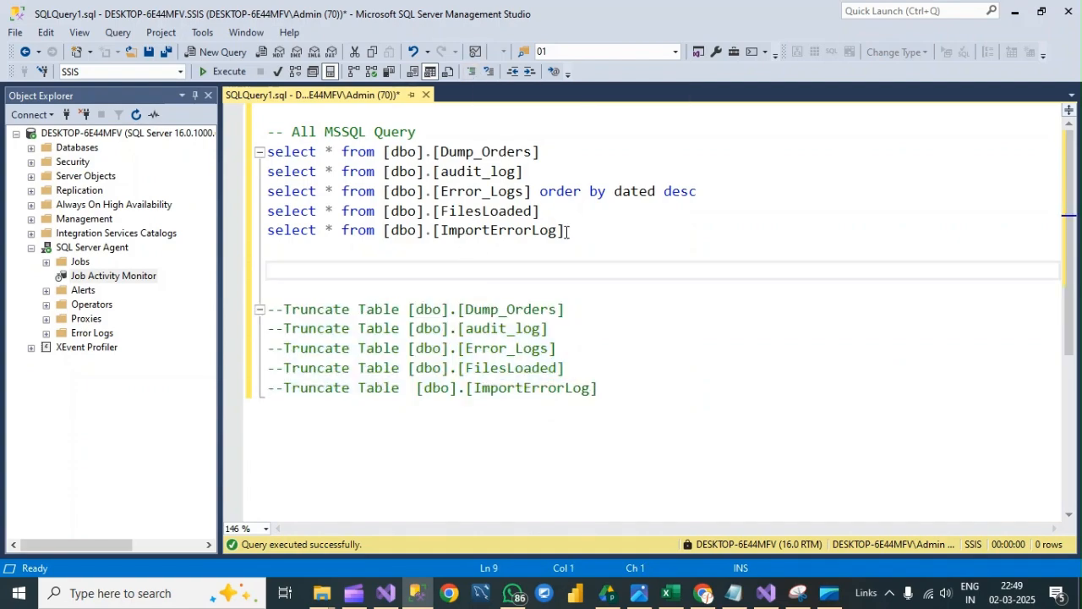
- Run all five select statements together to check the tables' contents, and hide the results pane
drag(569, 231, 268, 153)
click(235, 74)
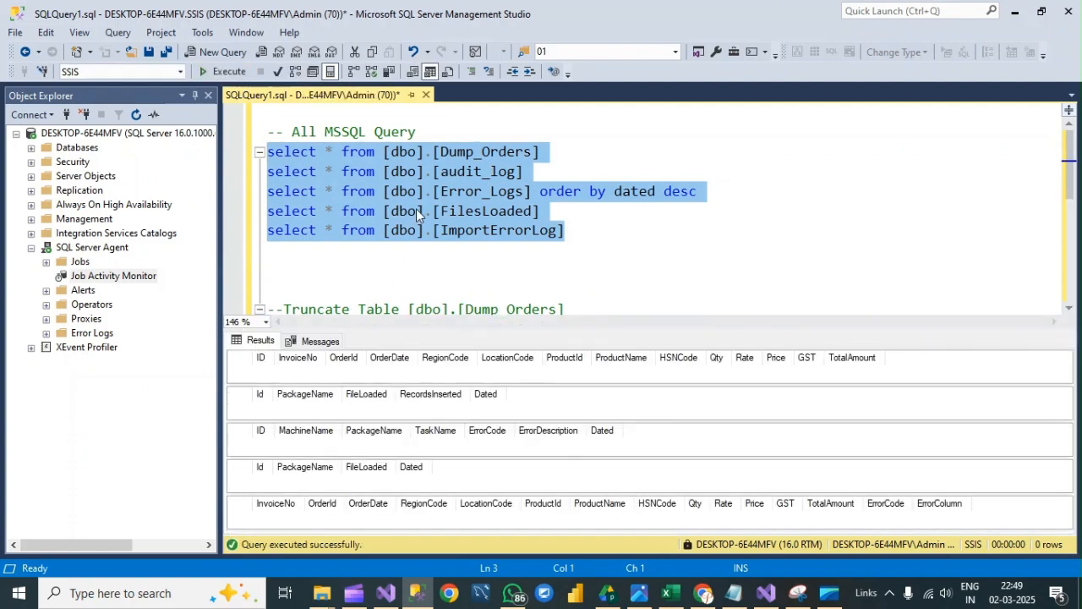
key(ctrl+r)
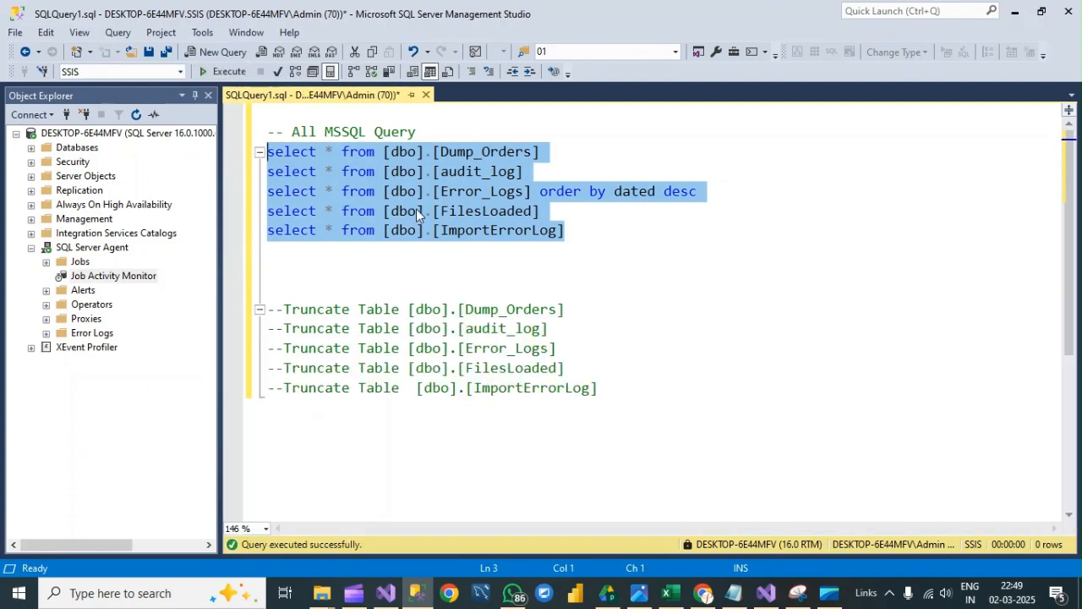
- Switch to Visual Studio and start debugging the DebugSSISPackages project
click(350, 279)
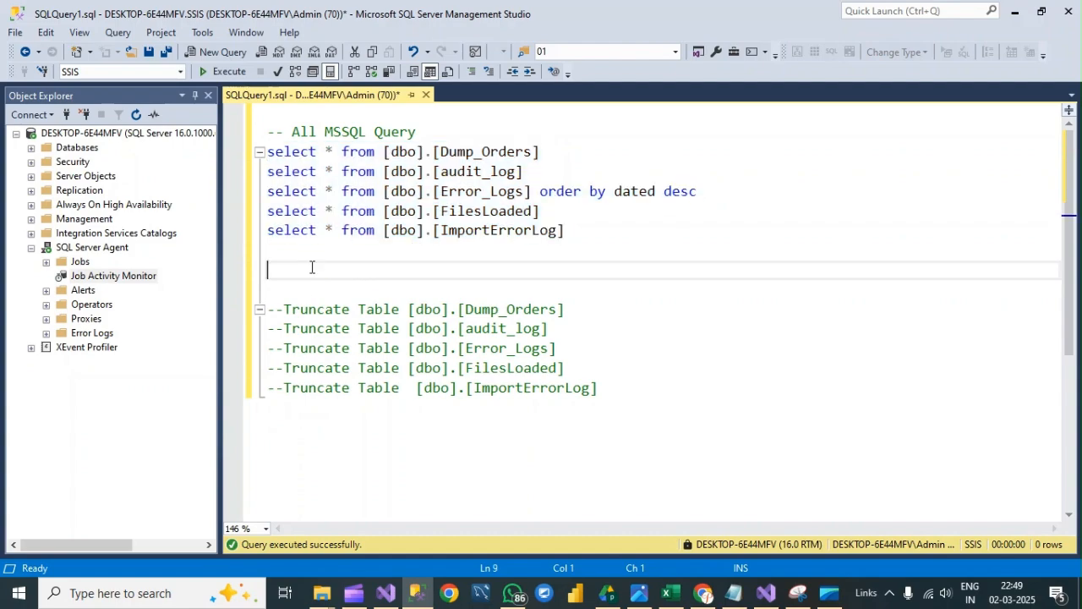
click(298, 290)
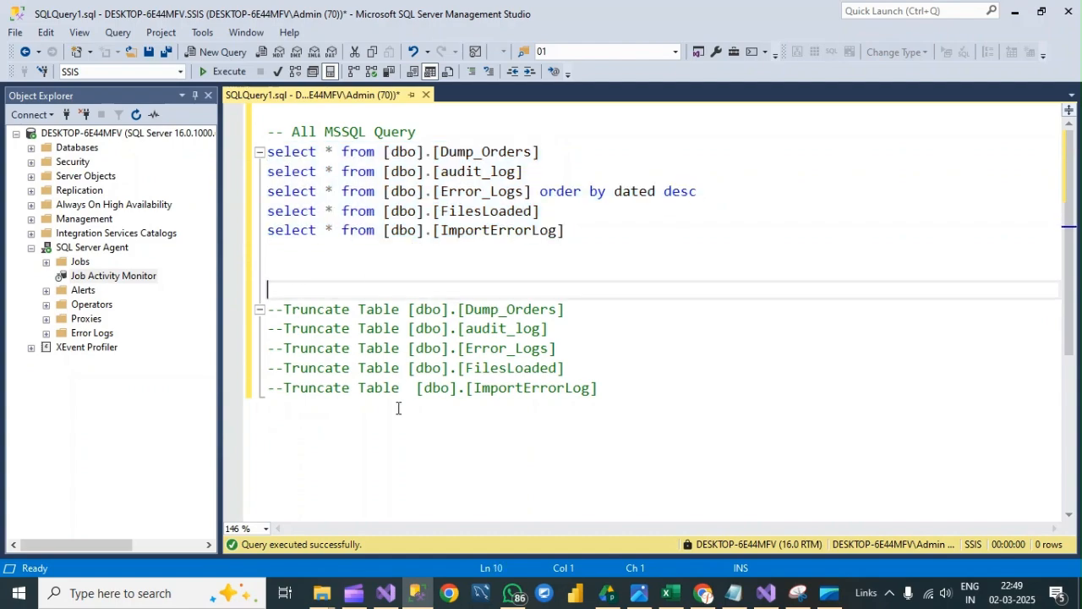
click(389, 590)
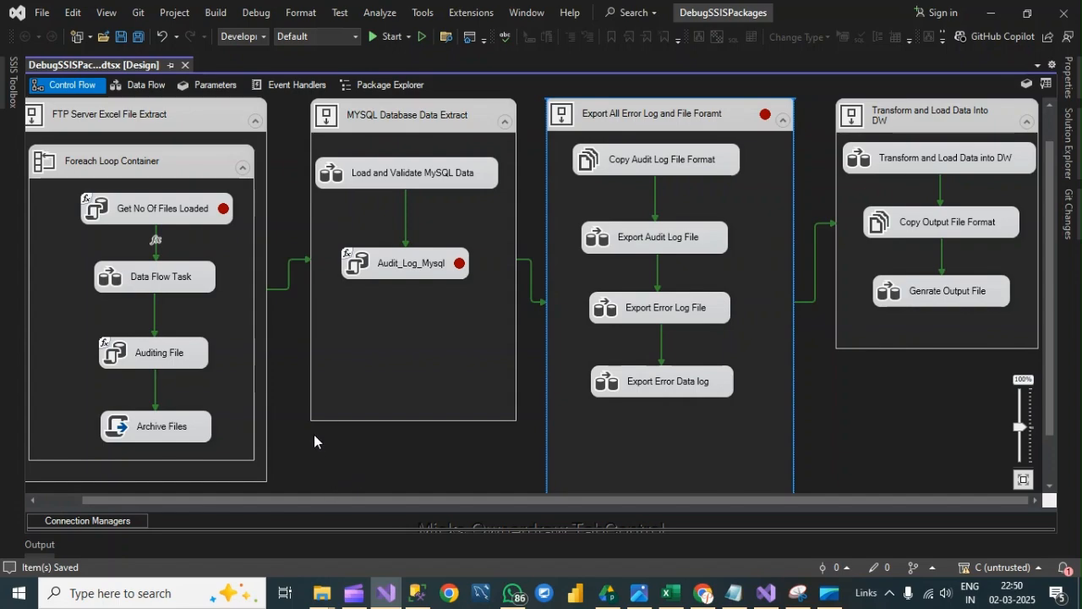
click(382, 37)
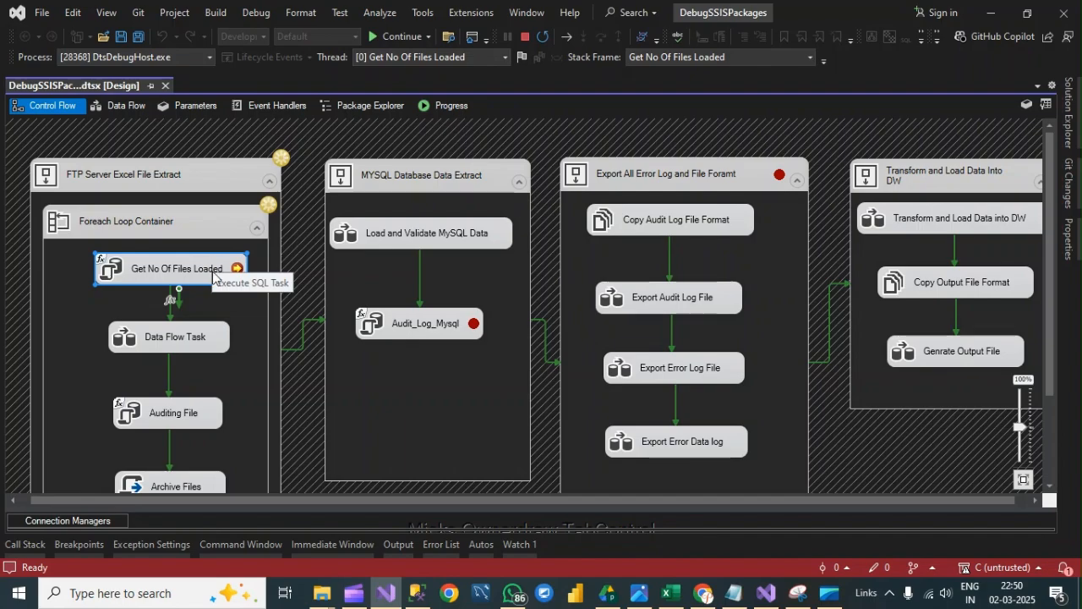
- Show the Locals window at the Get No Of Files Loaded breakpoint and expand its Variables node
click(255, 13)
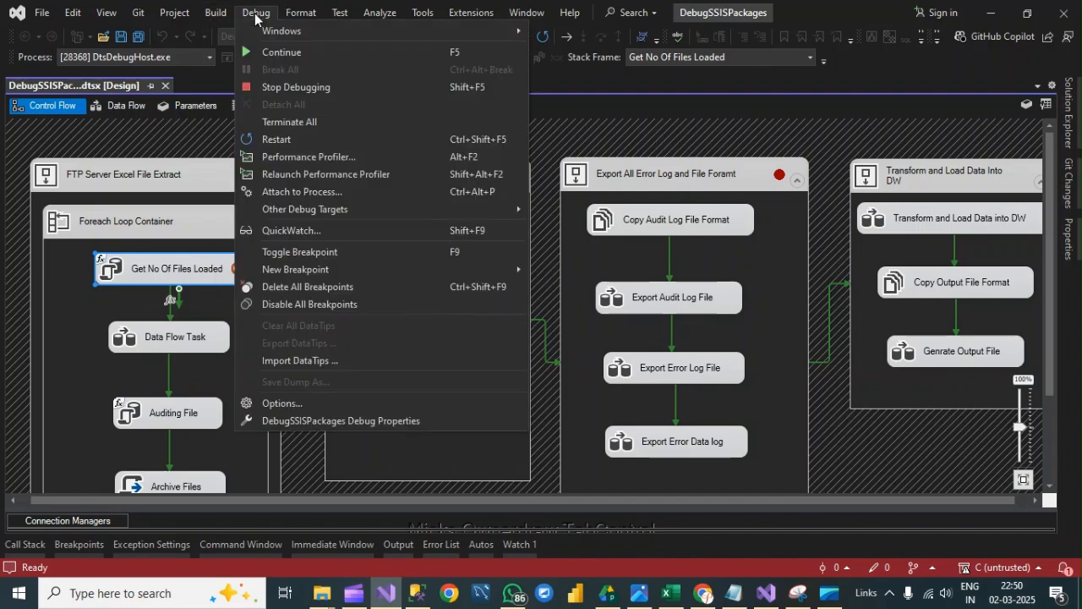
mouse_move(266, 34)
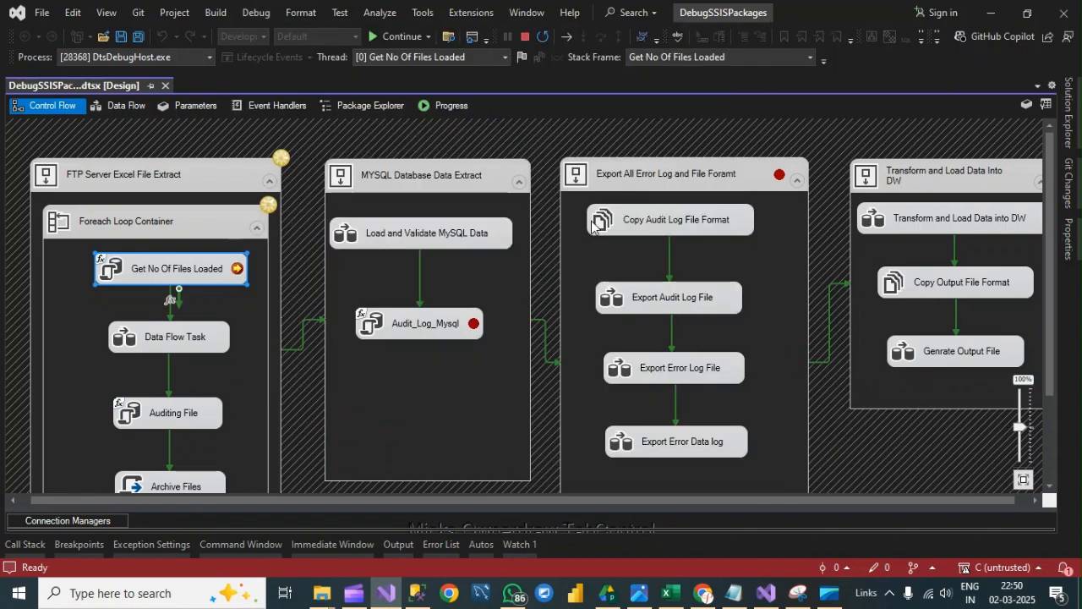
click(592, 221)
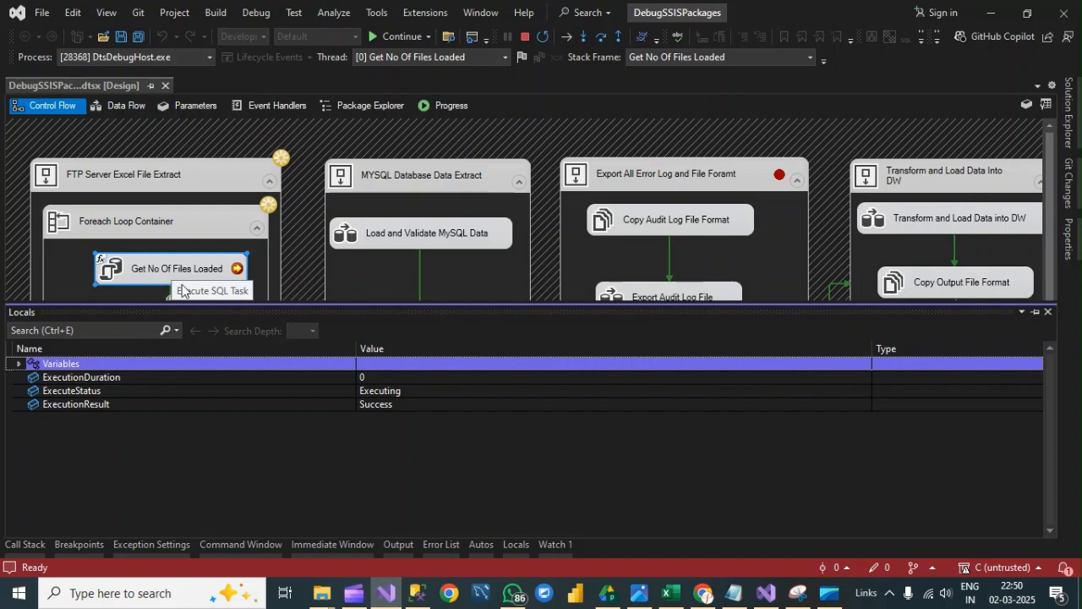
click(18, 364)
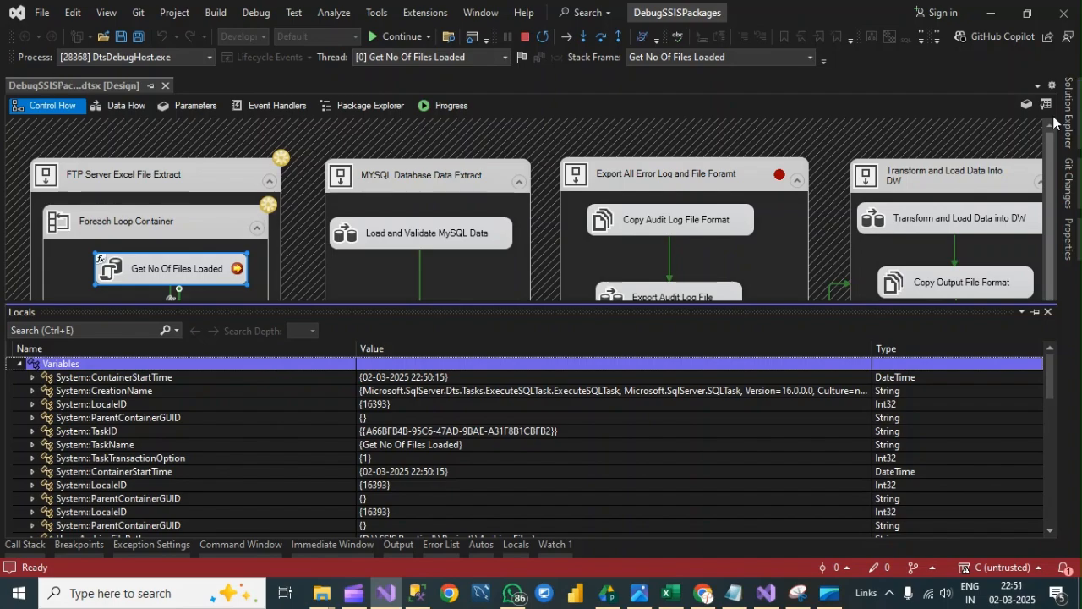
- View the package's full variable list, check the name and value of NoofFileLoaded, and close the list
click(1028, 103)
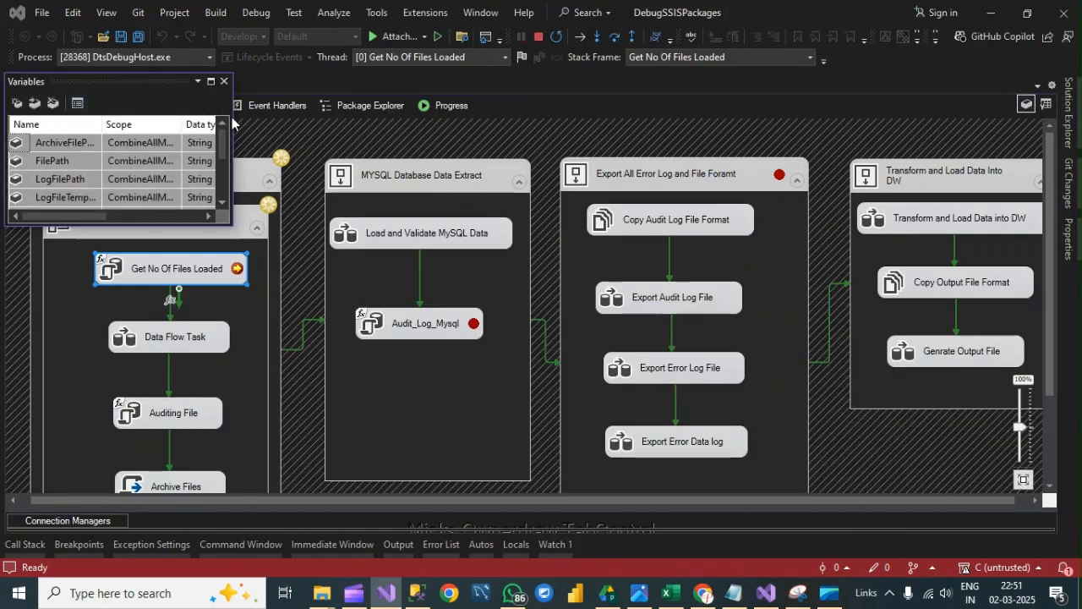
click(211, 82)
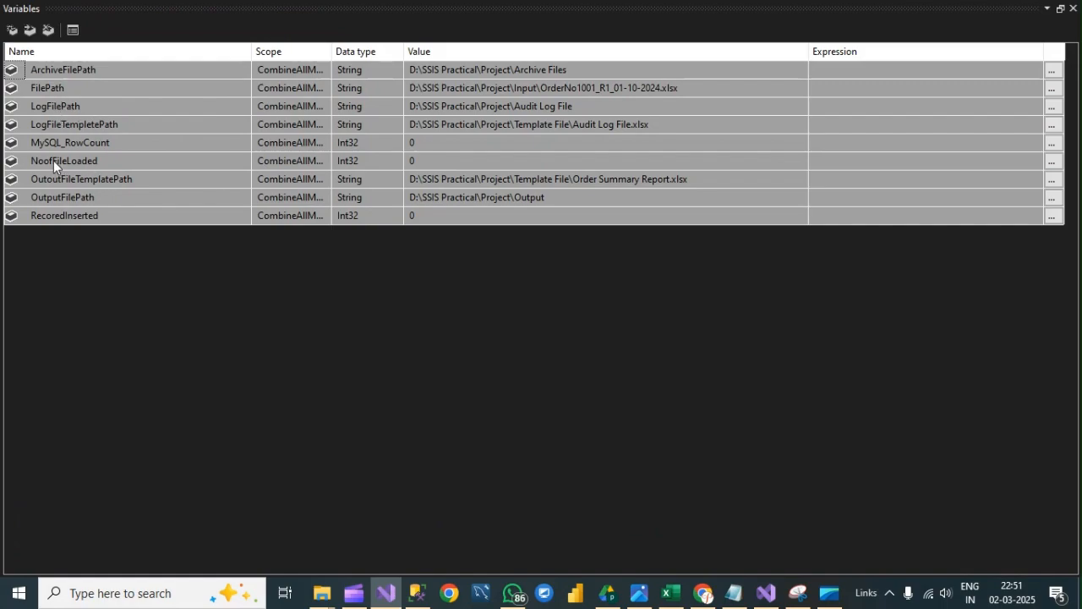
click(53, 161)
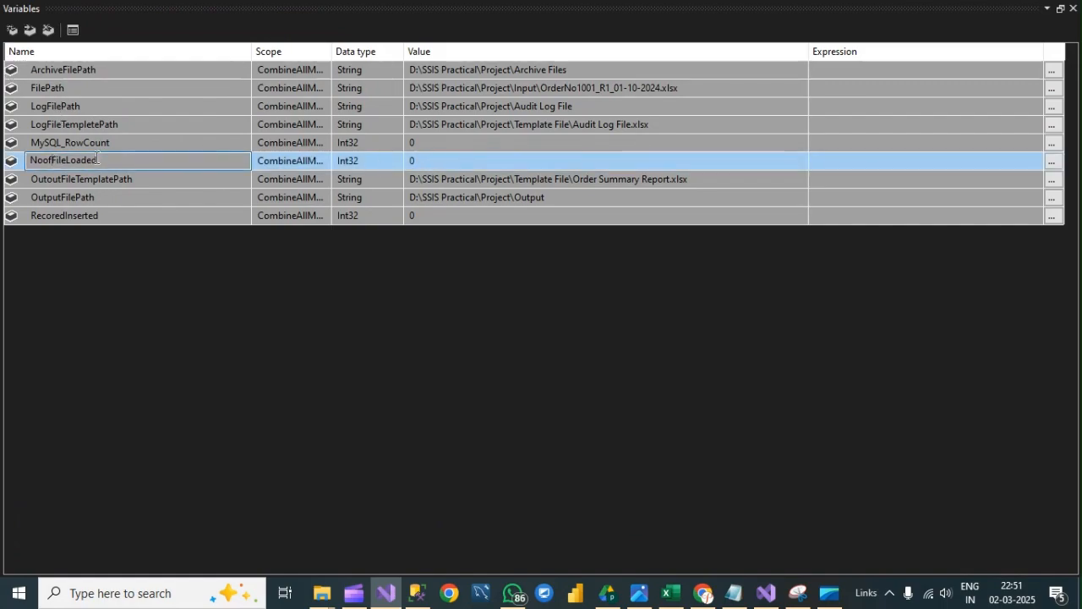
click(418, 159)
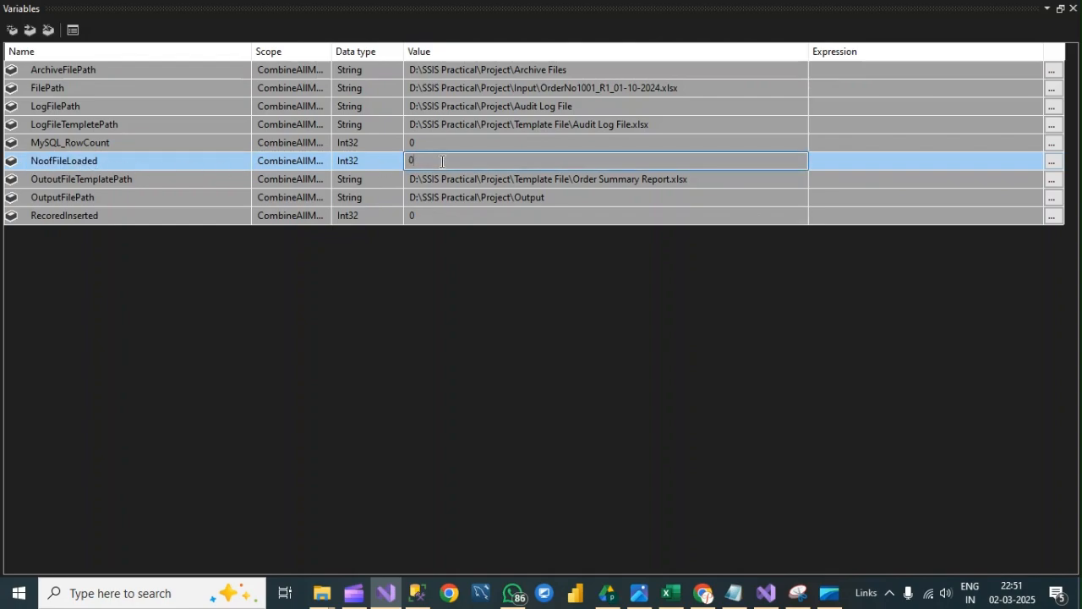
click(1073, 8)
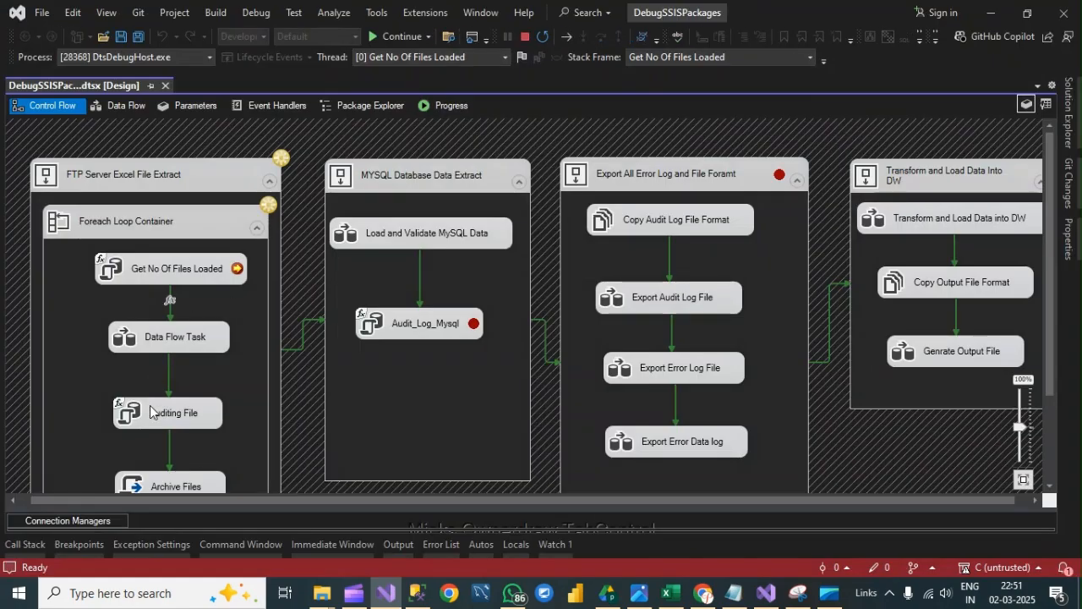
- Show the Locals window again and locate the User::NoofFileLoaded variable to check its runtime value
click(268, 15)
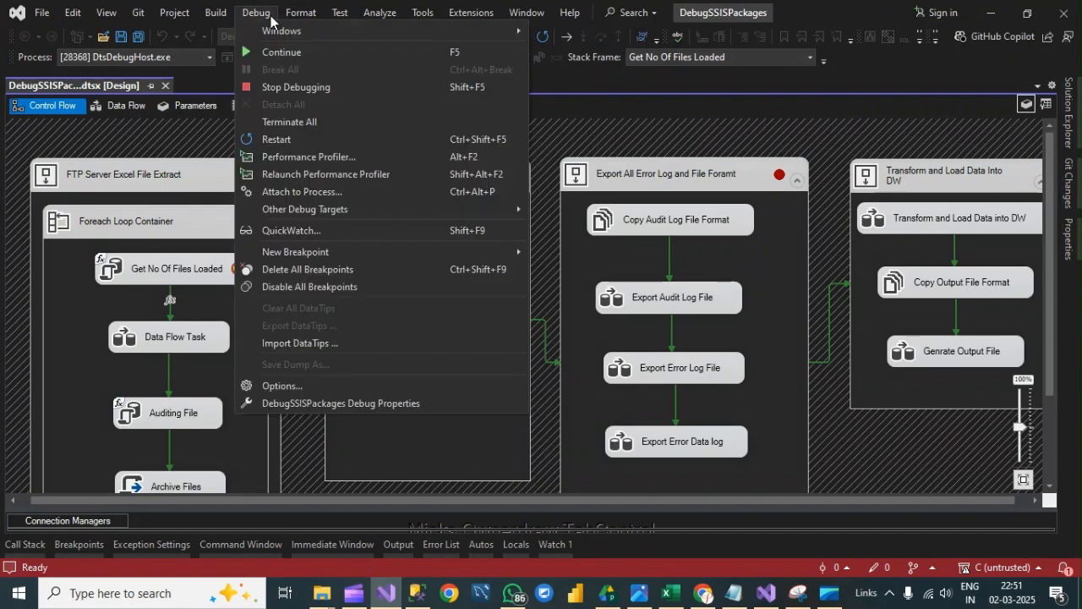
mouse_move(288, 32)
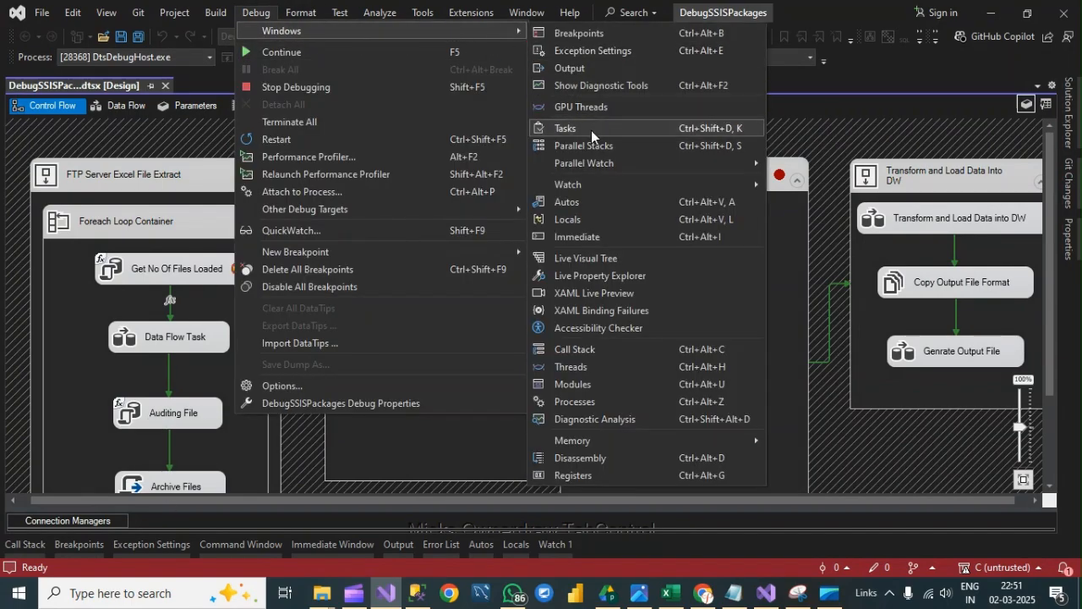
click(575, 219)
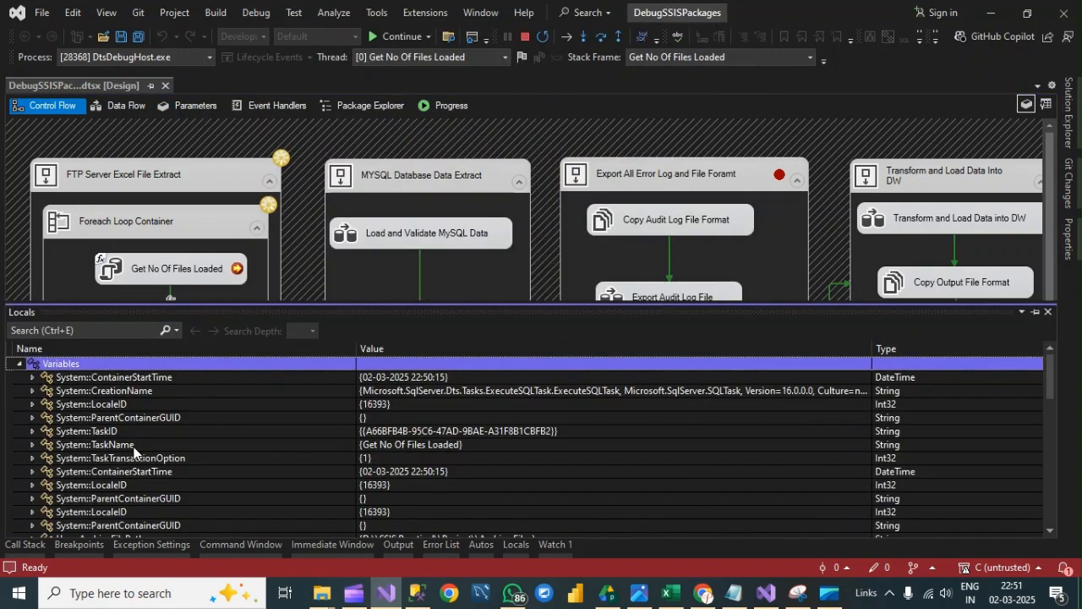
scroll(132, 451, down, 15)
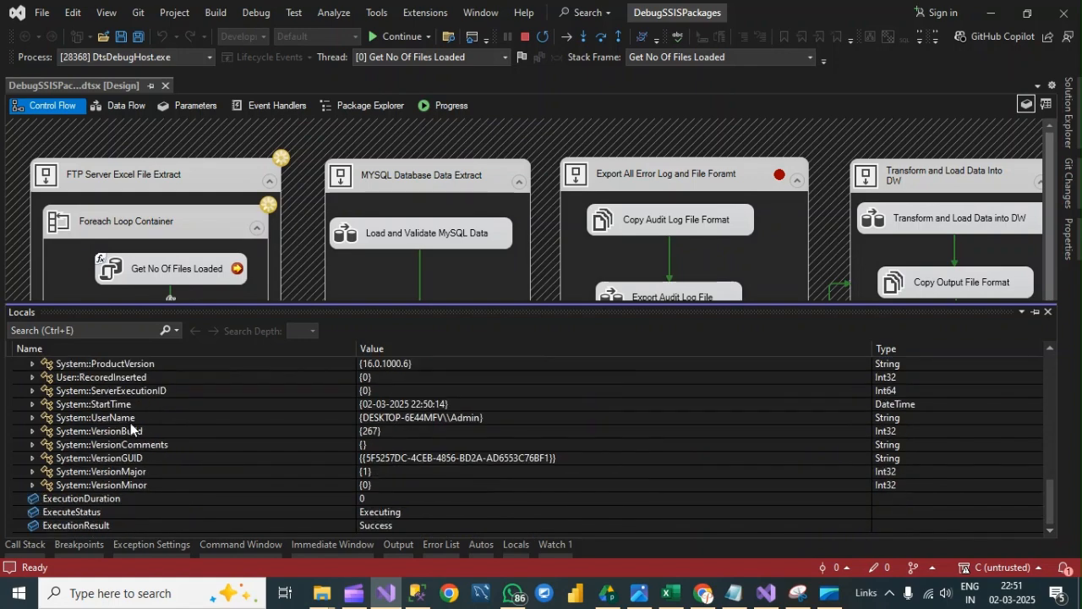
scroll(131, 424, up, 4)
click(105, 446)
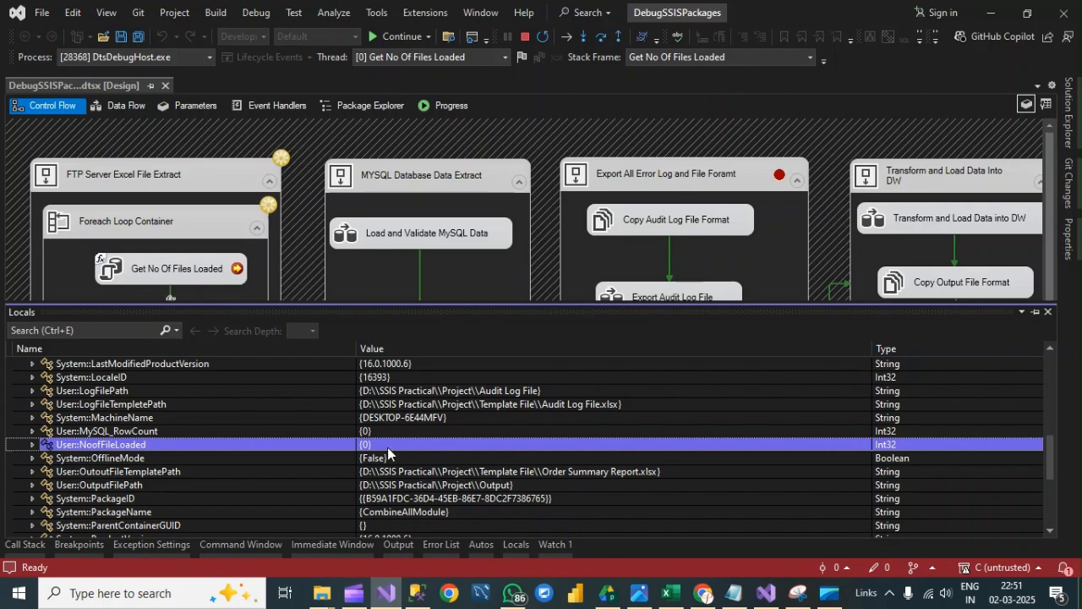
- Continue execution through all remaining breakpoints until the package finishes, and stop debugging
click(385, 38)
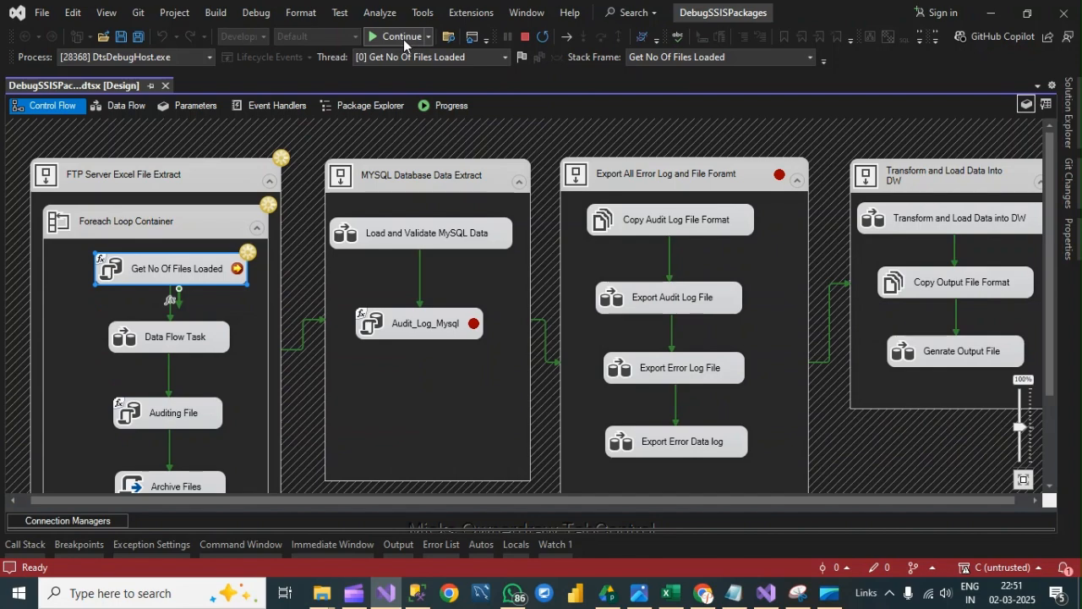
click(403, 39)
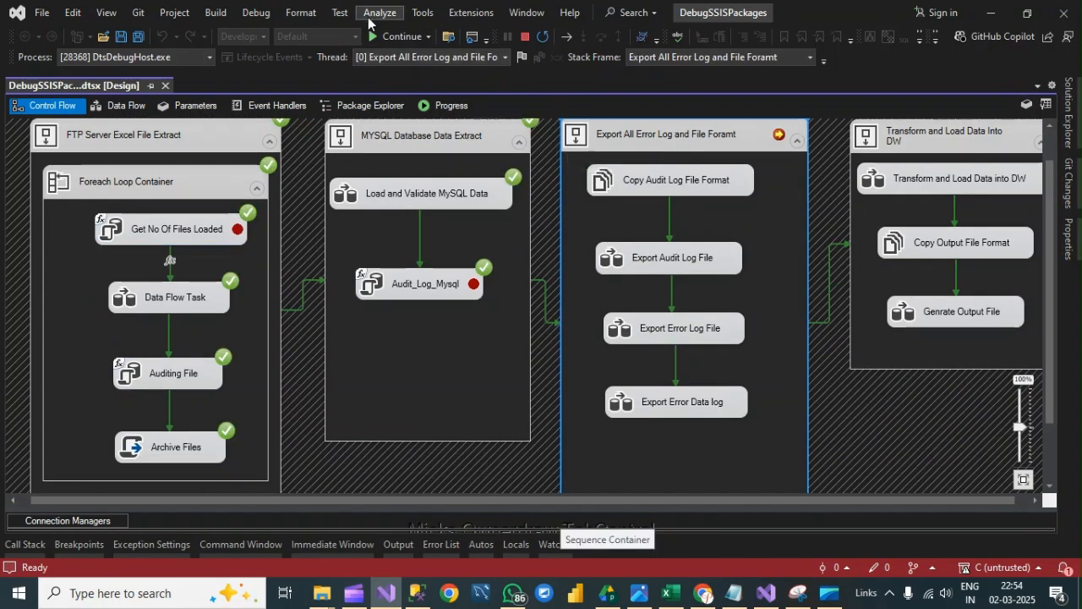
click(391, 37)
click(395, 38)
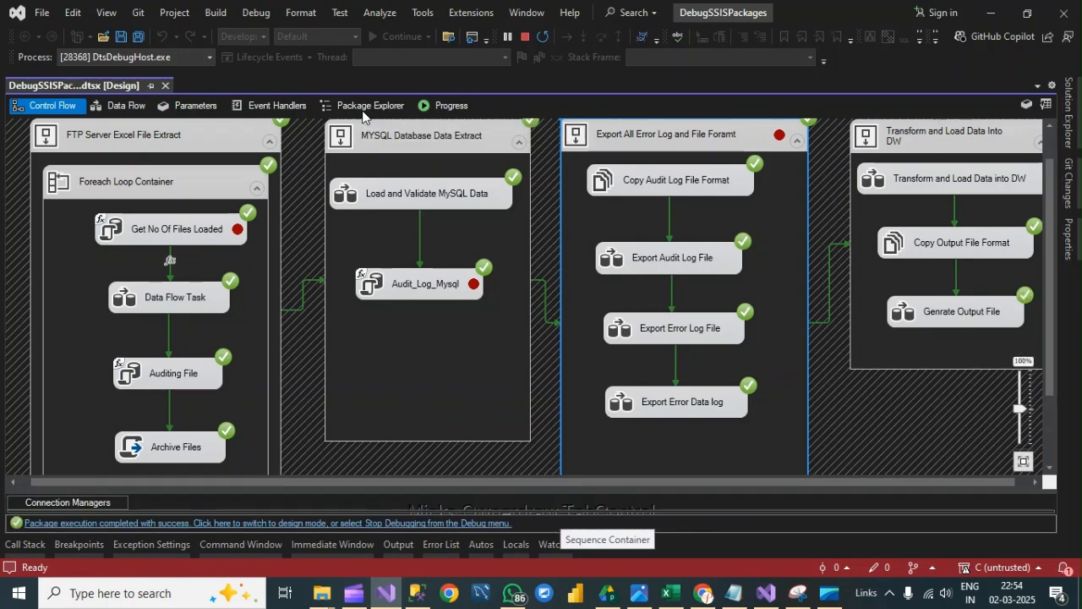
drag(337, 481, 513, 479)
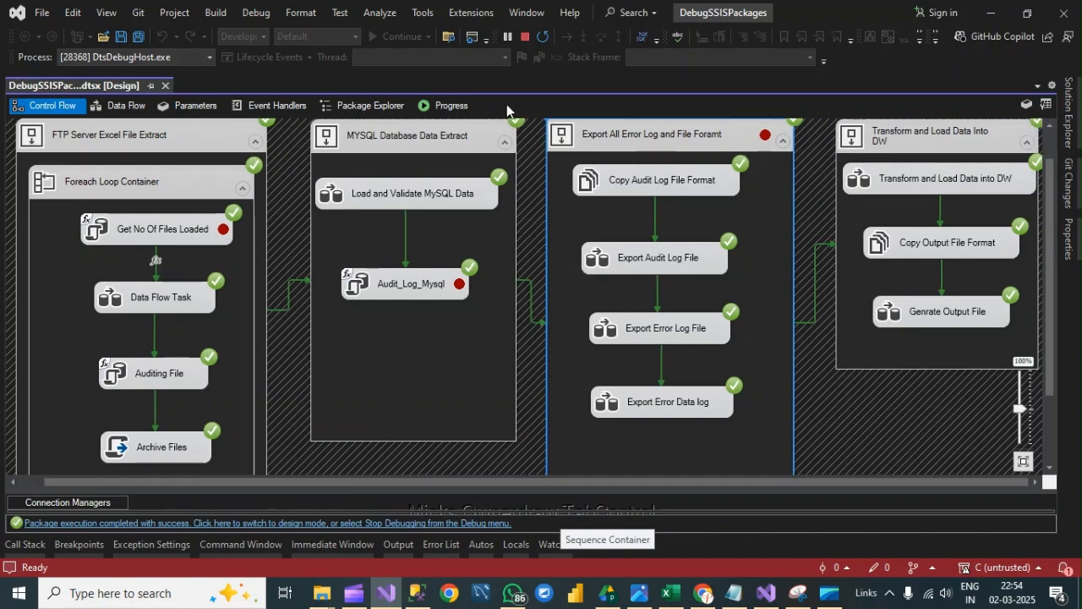
click(528, 37)
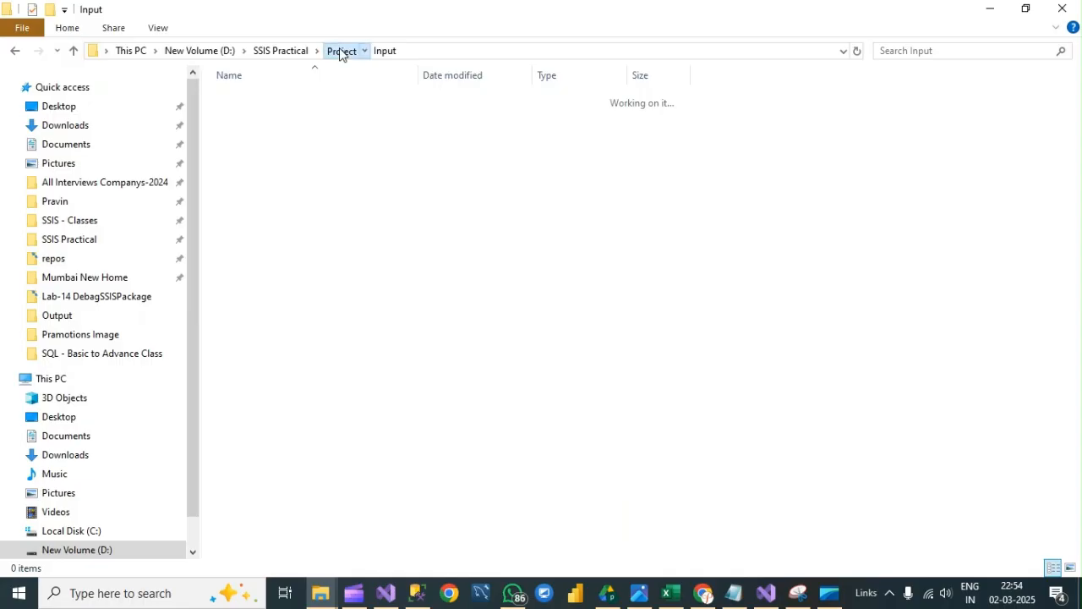
- In File Explorer, open the Project's Output folder and check the modified date of the Order Summary Report file
click(341, 52)
double_click(276, 100)
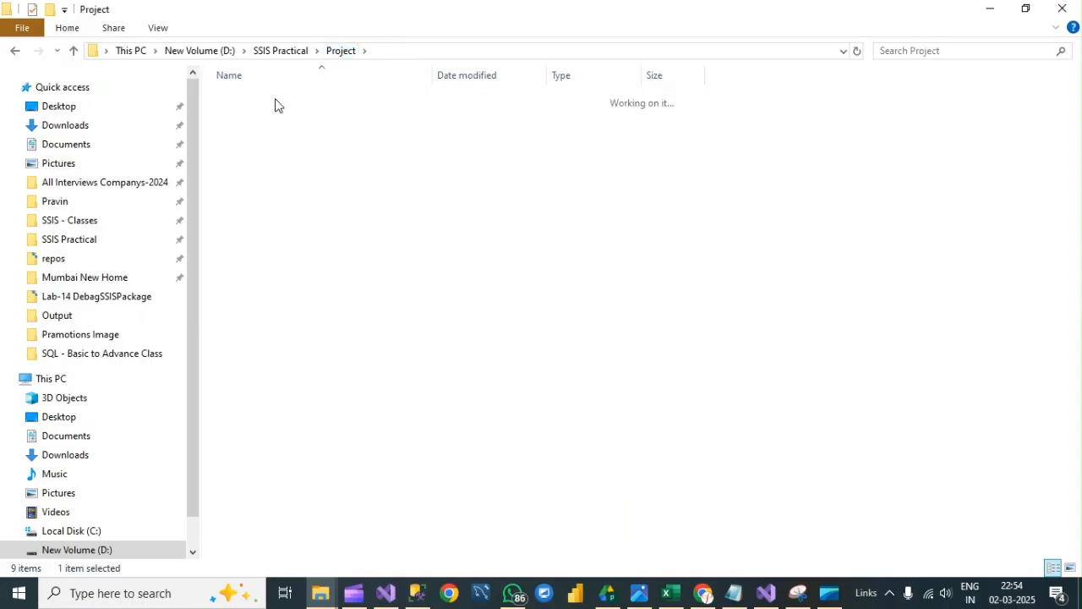
click(340, 51)
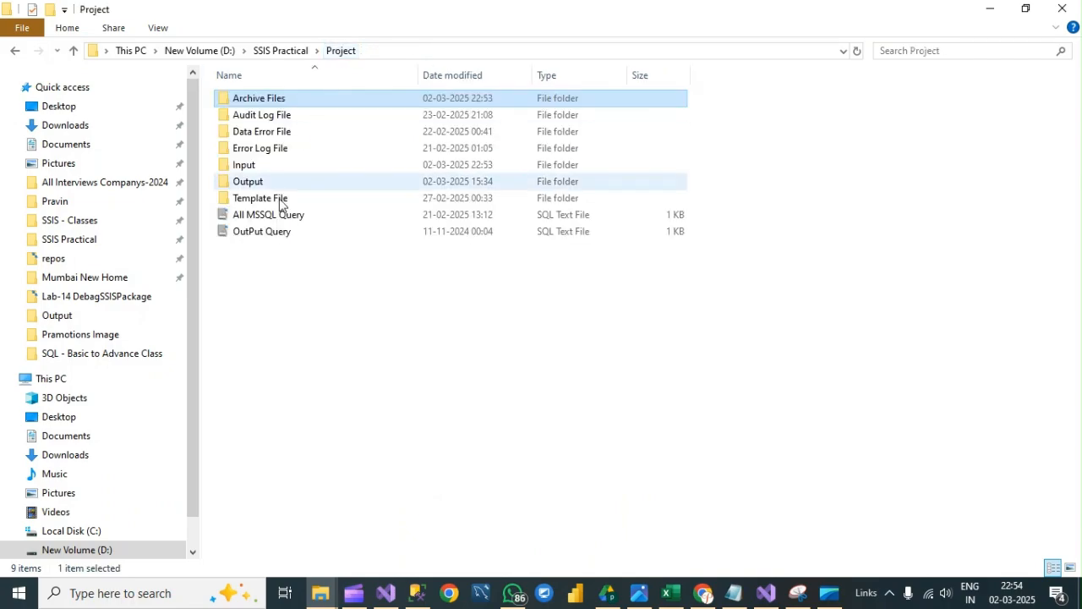
double_click(258, 183)
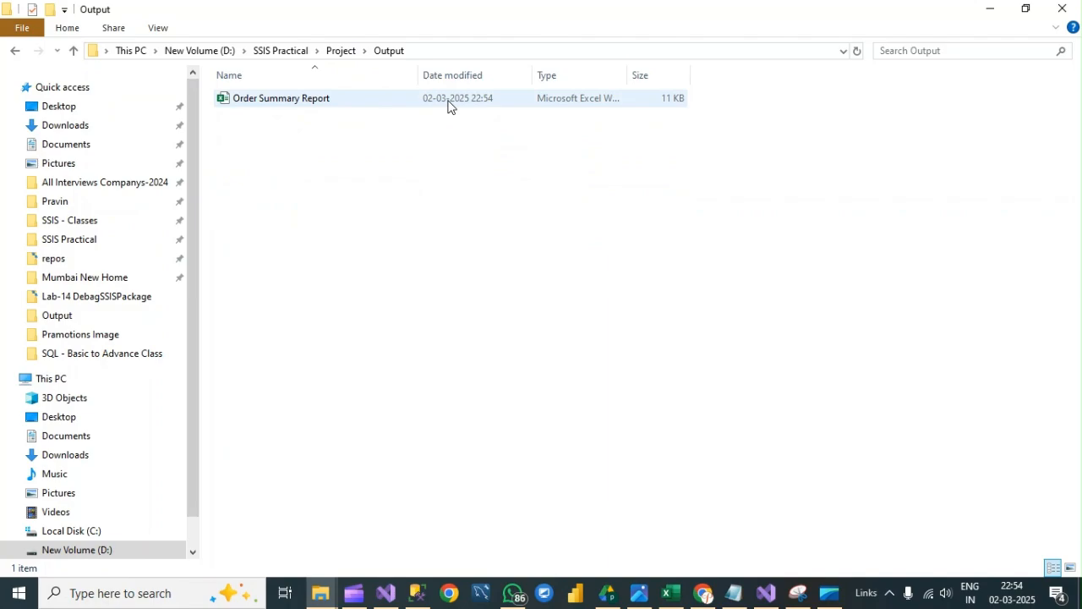
click(309, 108)
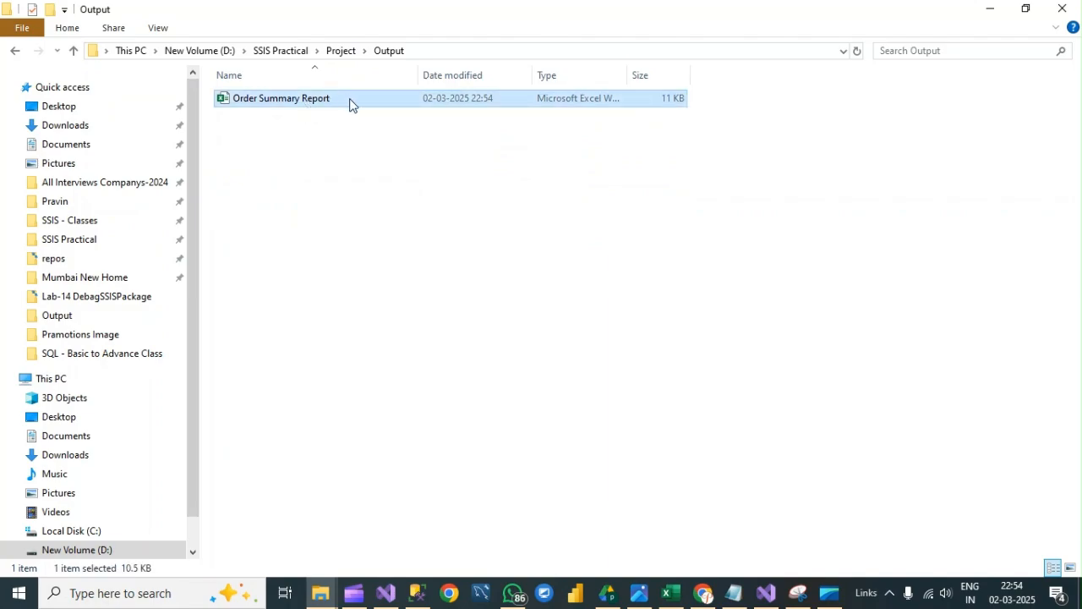
- Back in Visual Studio, remove the OnPreExecute and OnPostExecute breakpoints from the Get No Of Files Loaded task
mouse_move(389, 597)
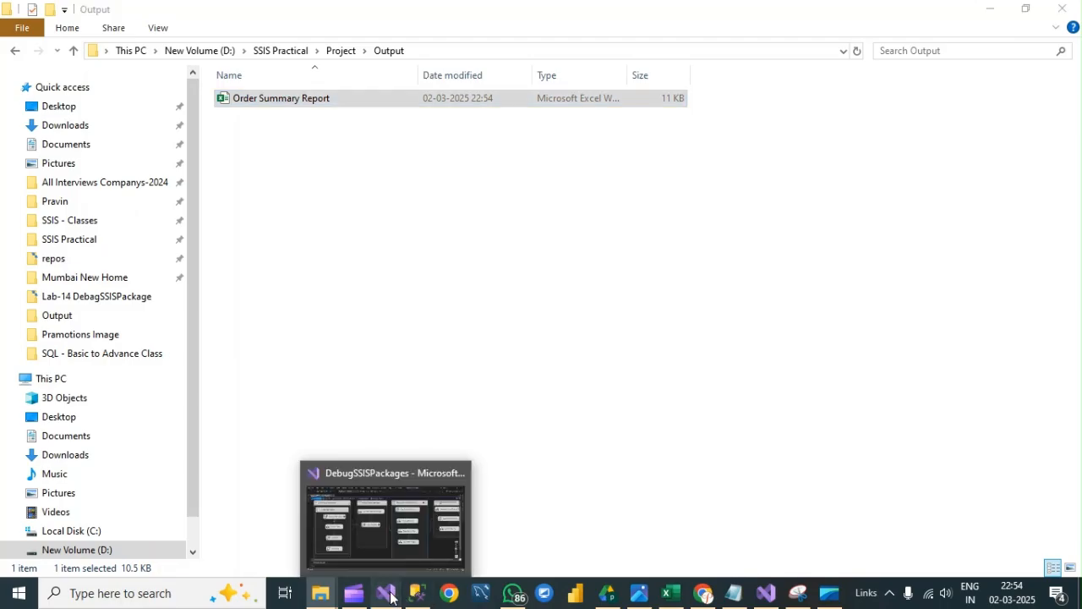
click(398, 525)
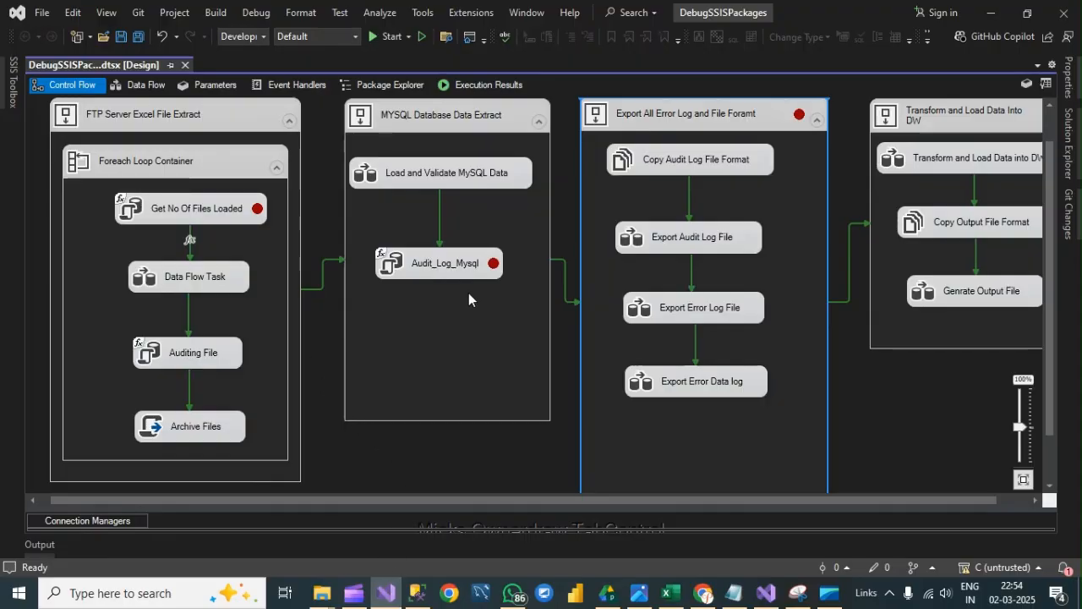
right_click(258, 211)
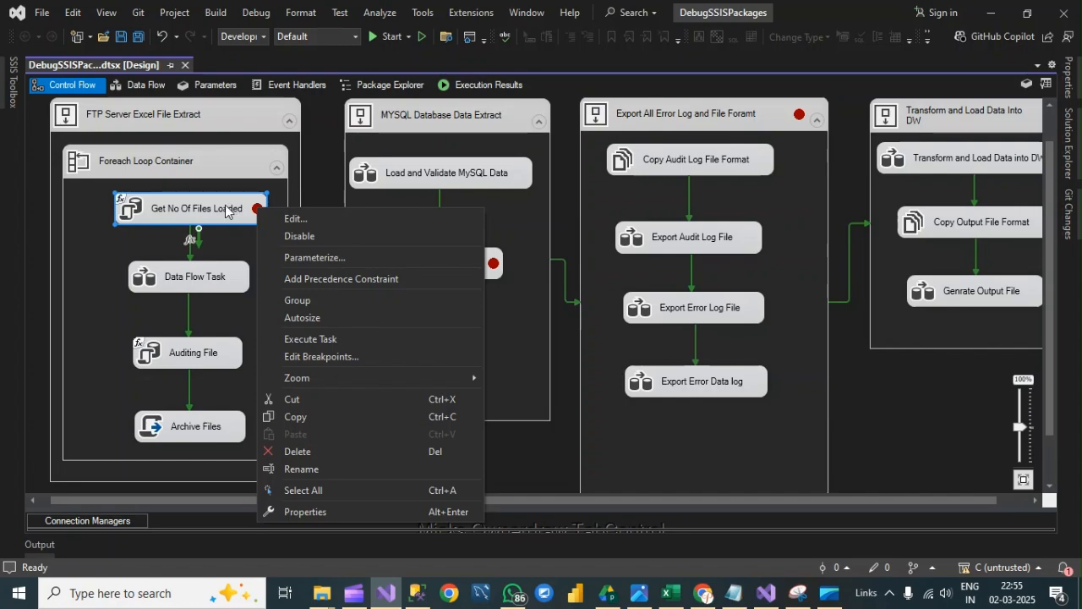
click(334, 356)
click(318, 216)
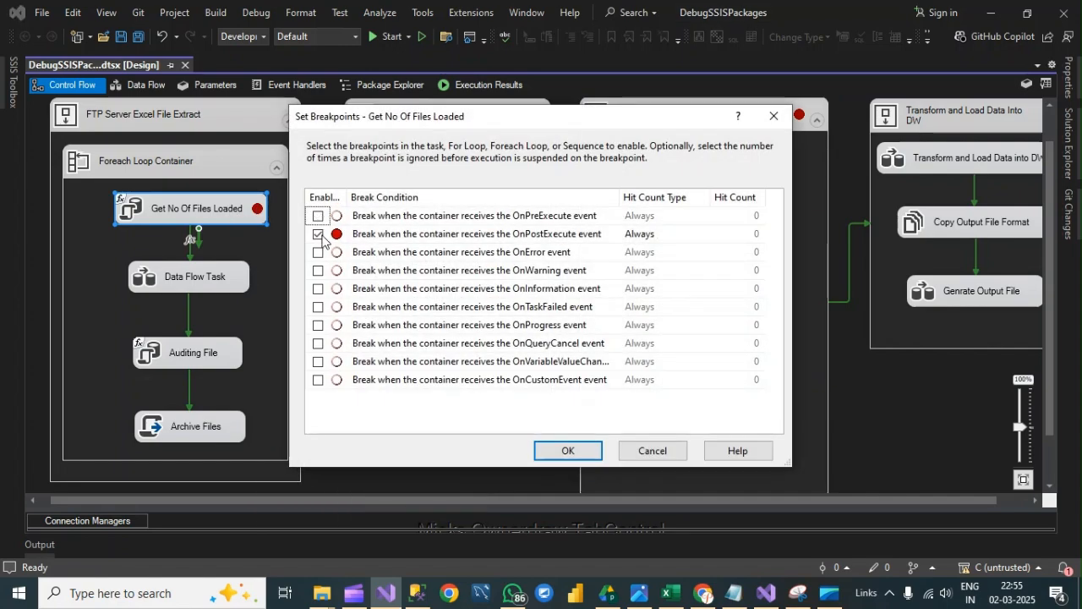
click(318, 234)
click(565, 451)
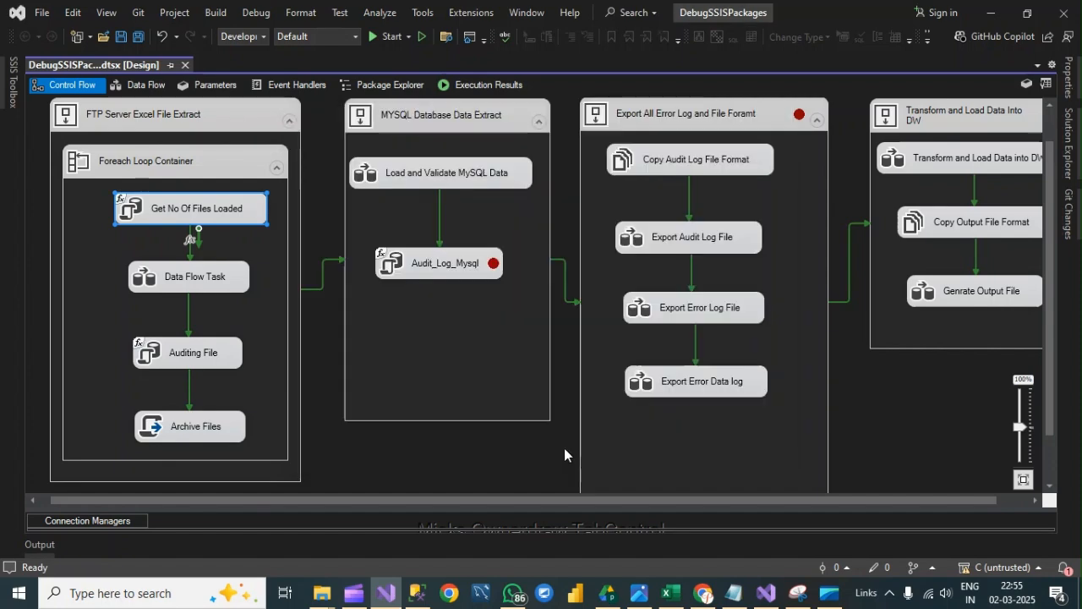
- Remove the OnPreExecute breakpoint from the Audit_Log_Mysql task
right_click(461, 258)
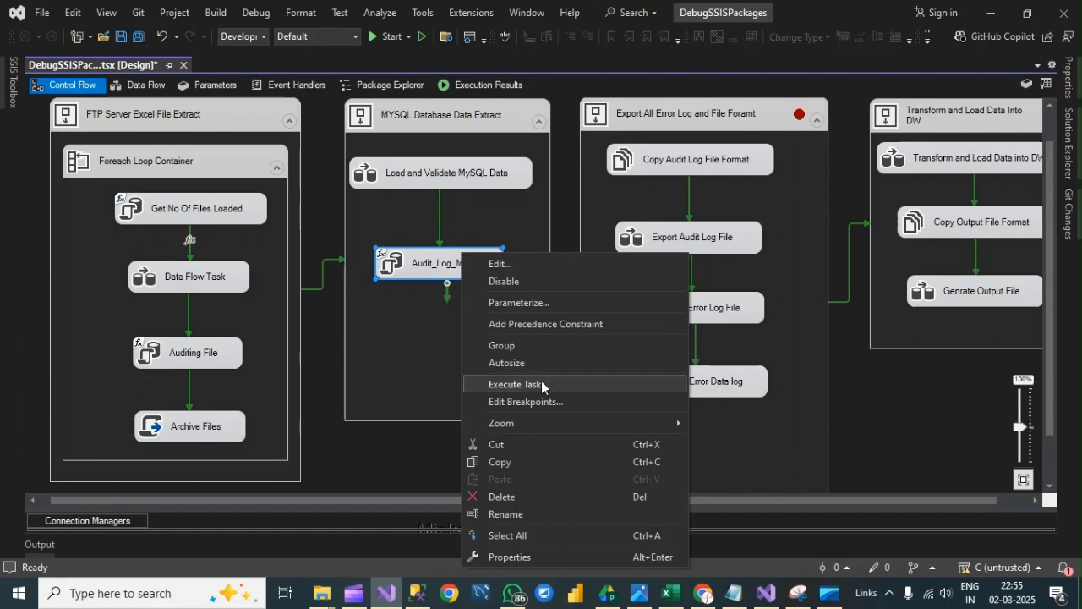
click(525, 402)
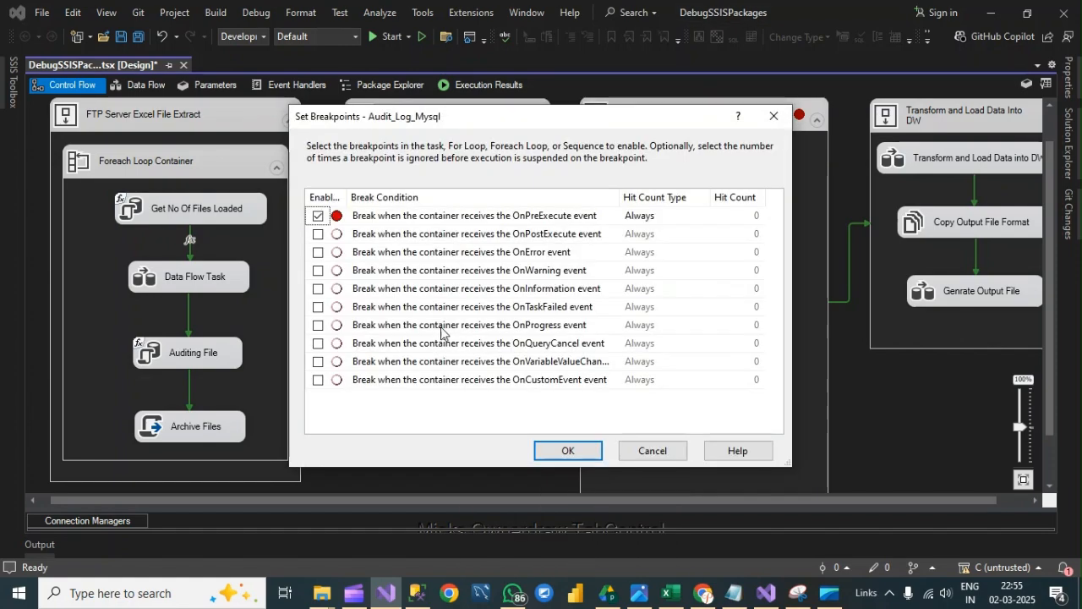
click(318, 217)
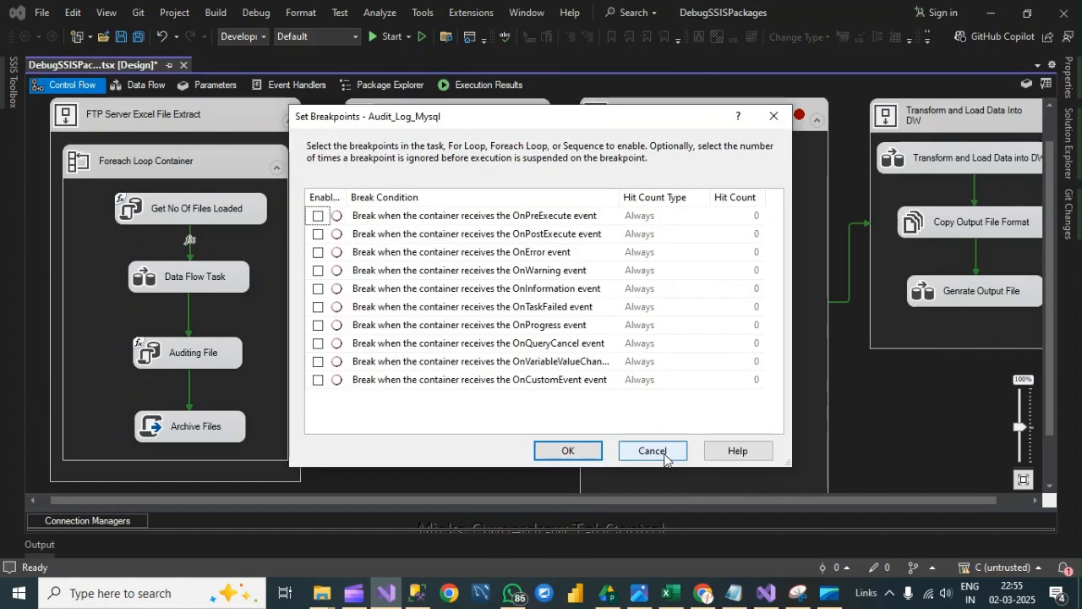
click(568, 451)
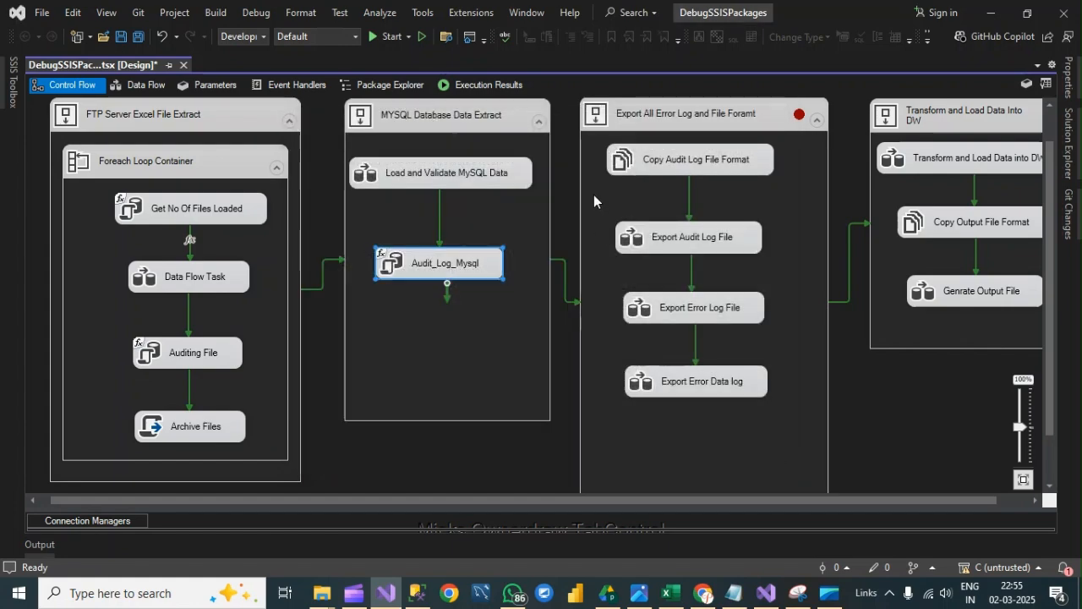
- Remove the OnPreExecute breakpoint from the Export All Error Log and File Foramt container
click(710, 117)
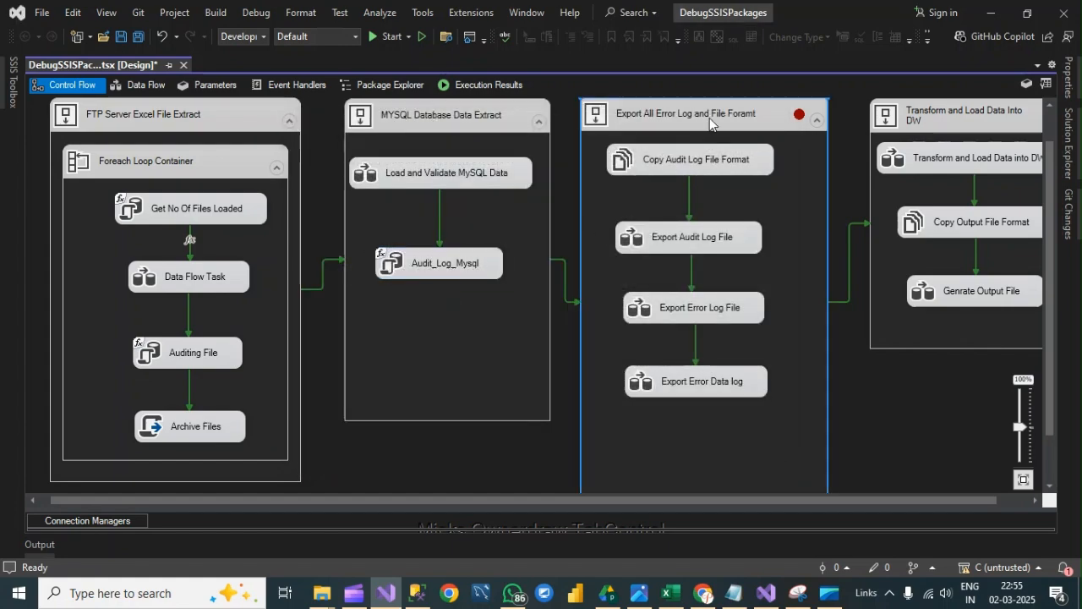
right_click(724, 117)
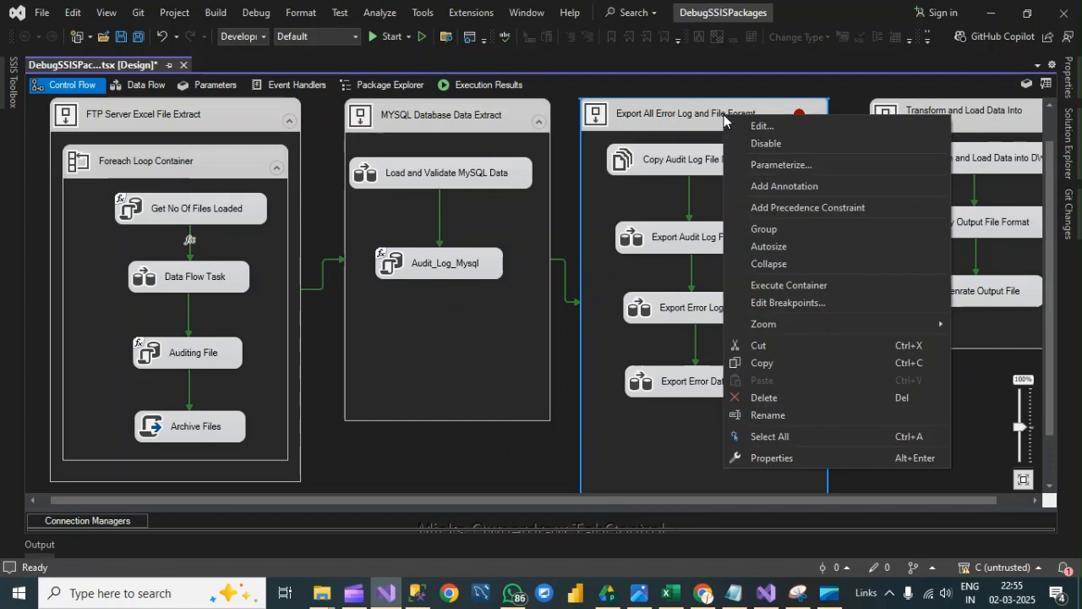
click(798, 302)
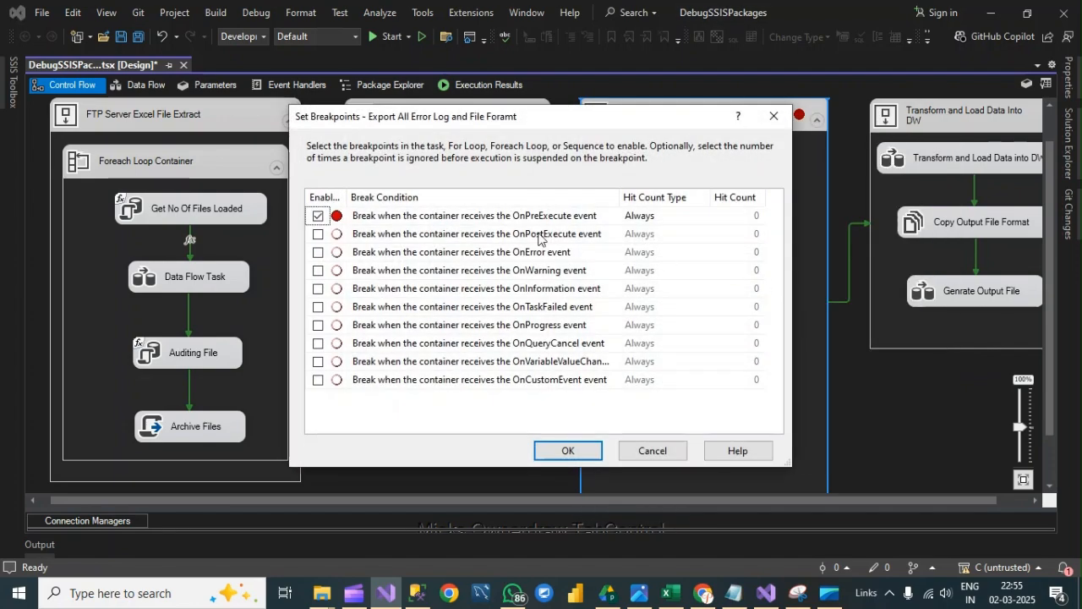
click(568, 451)
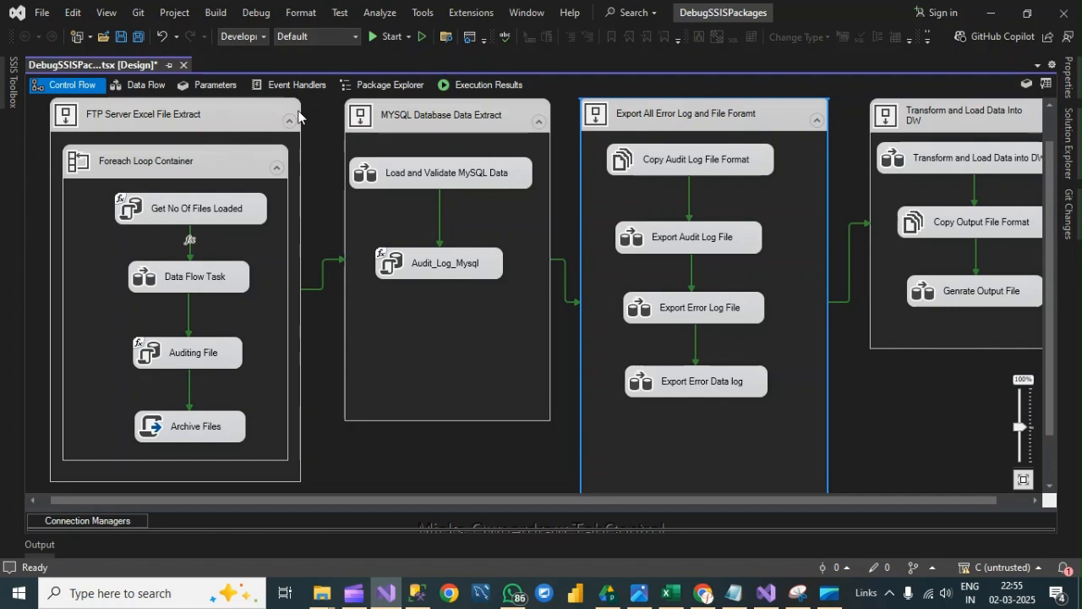
- Enable OnPreExecute and OnPostExecute breakpoints on the MYSQL Database Data Extract container
right_click(443, 116)
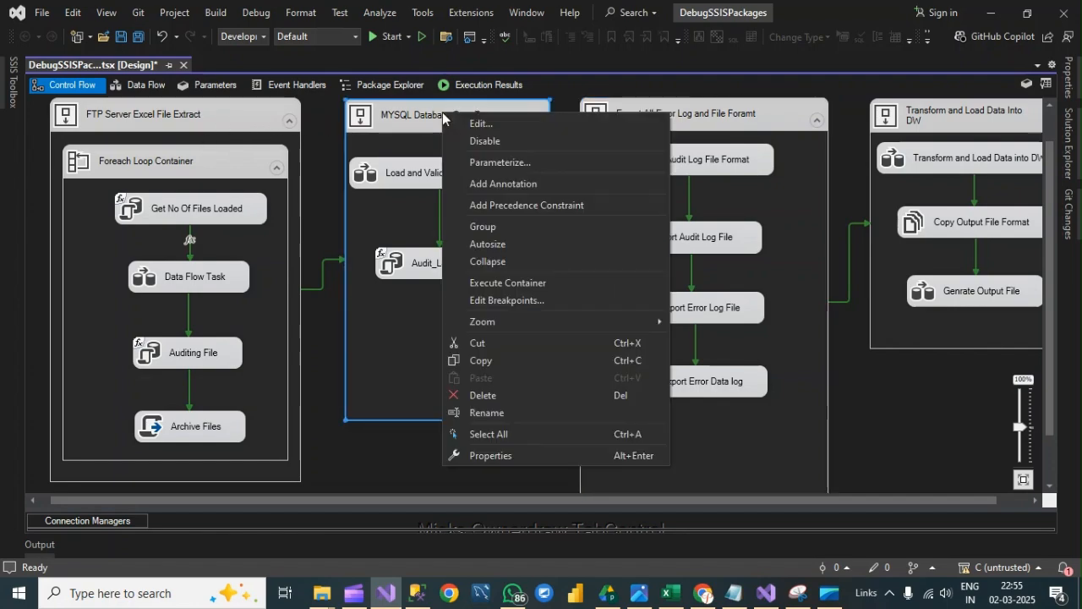
click(526, 301)
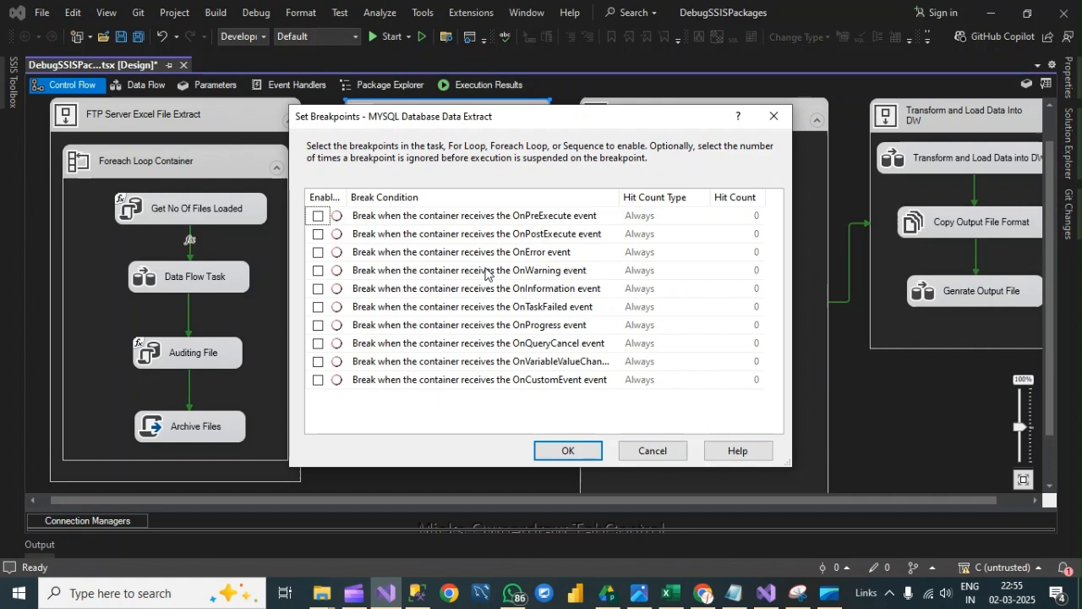
click(318, 216)
click(318, 235)
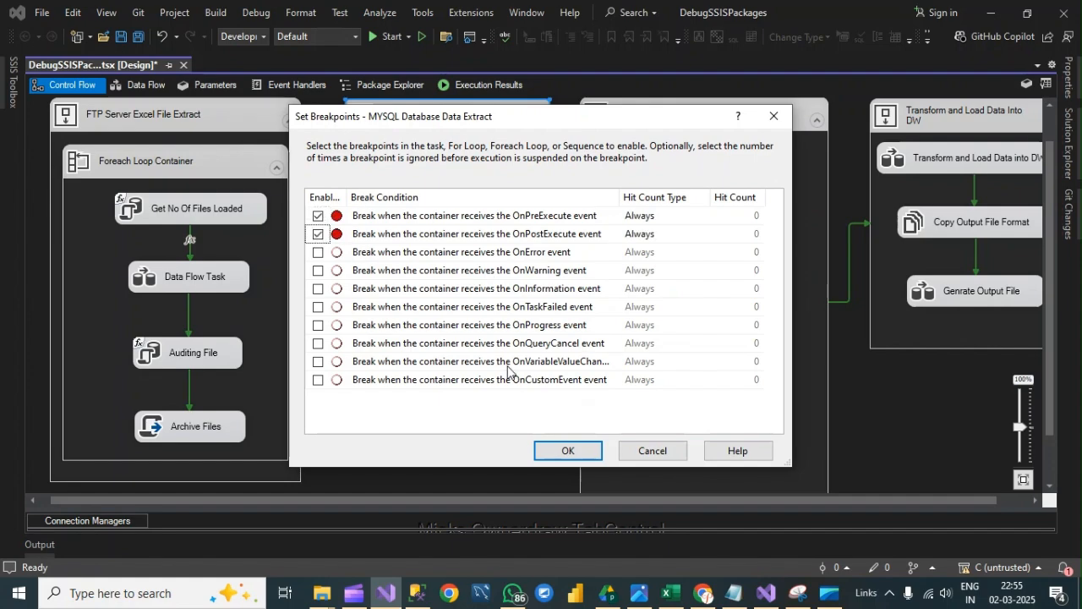
click(562, 450)
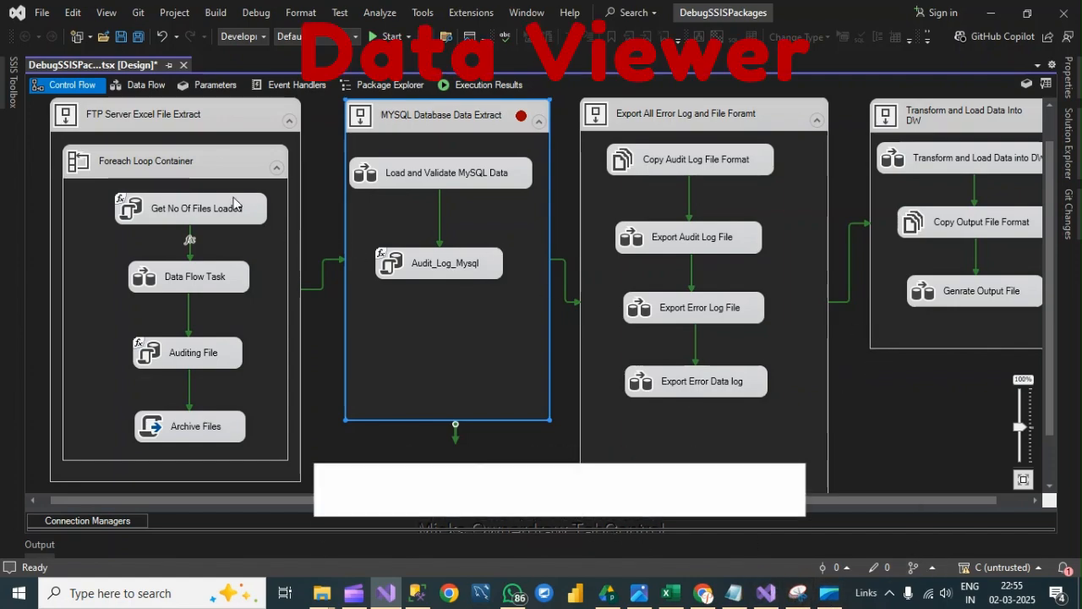
- Open the Data Flow Task of the Foreach Loop Container and disable the data viewer between Row Count and OLE DB Destination
double_click(187, 277)
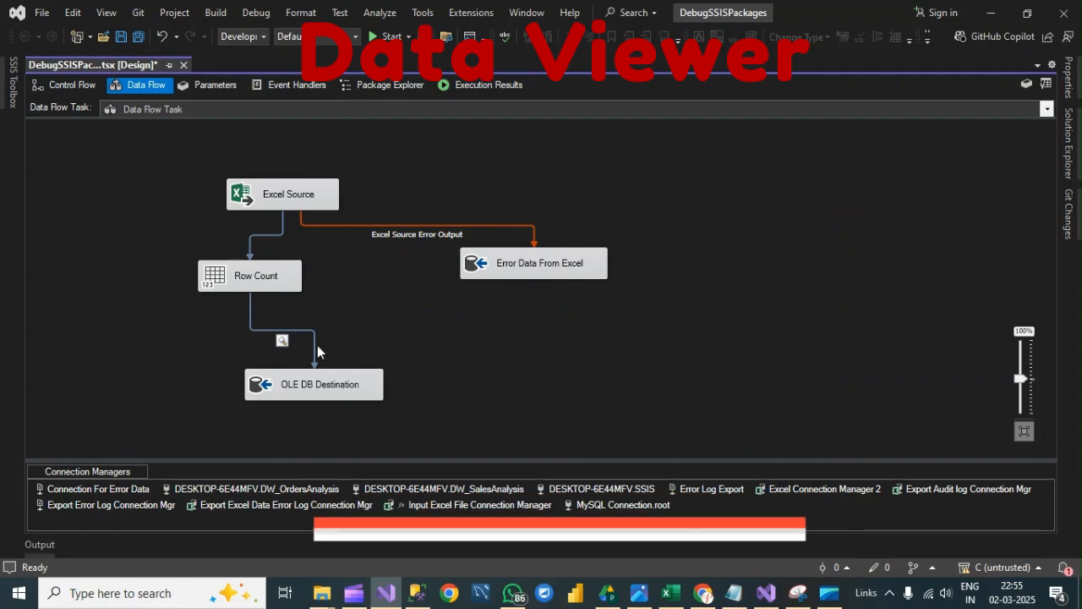
click(282, 343)
right_click(282, 342)
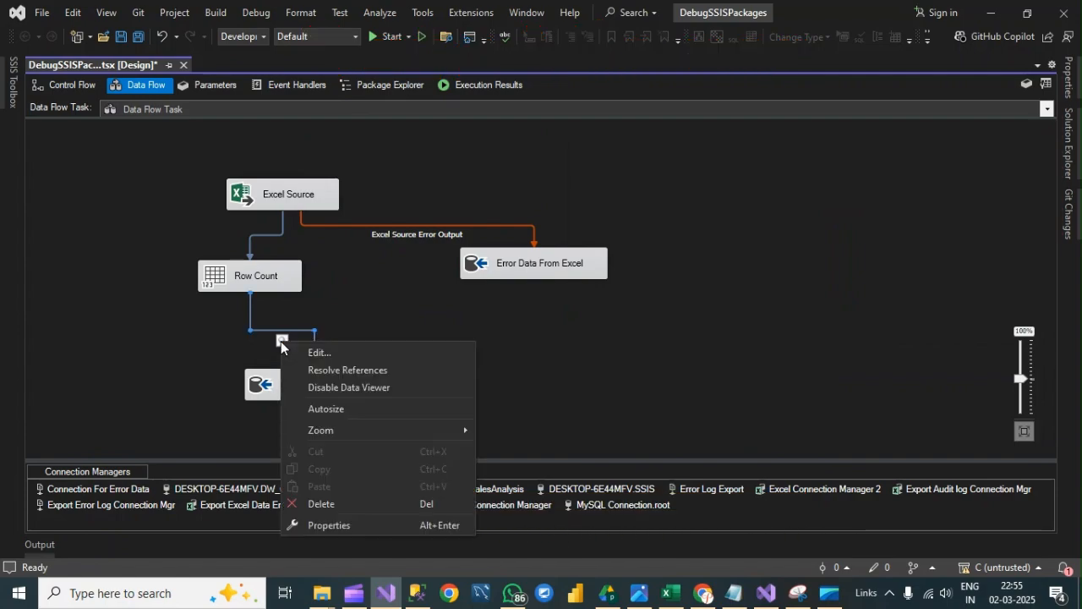
click(342, 388)
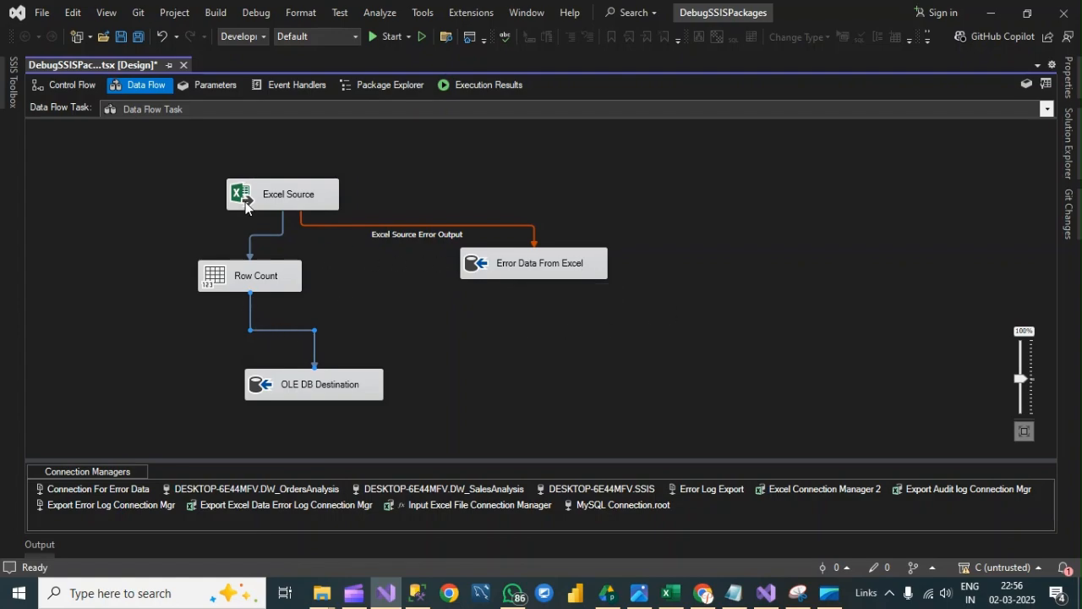
- Enable a data viewer on the path from Row Count to OLE DB Destination in the Data Flow Task
right_click(268, 330)
click(305, 317)
right_click(315, 346)
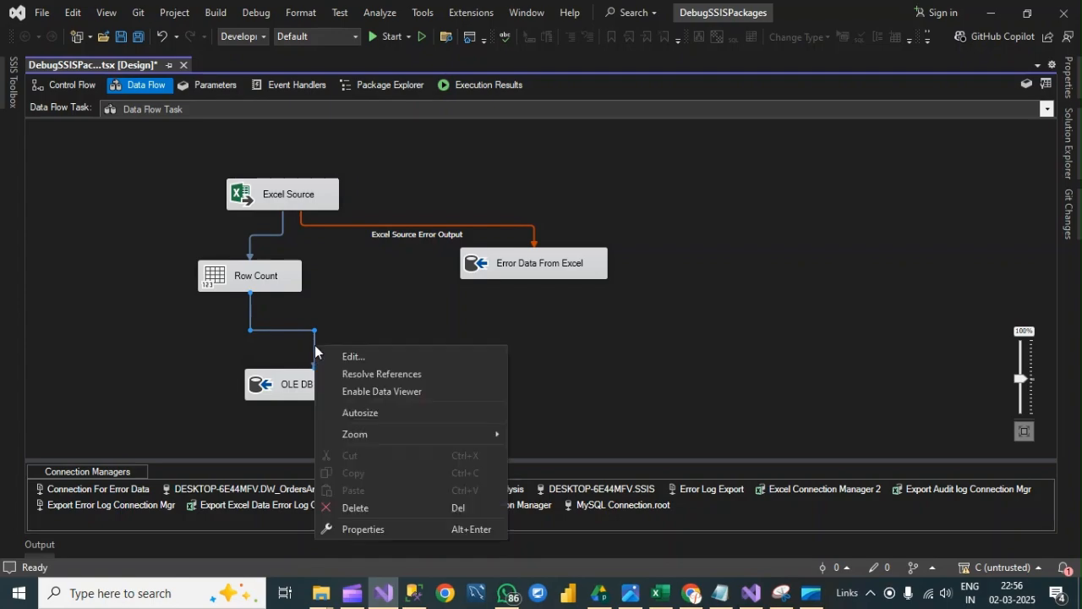
click(395, 392)
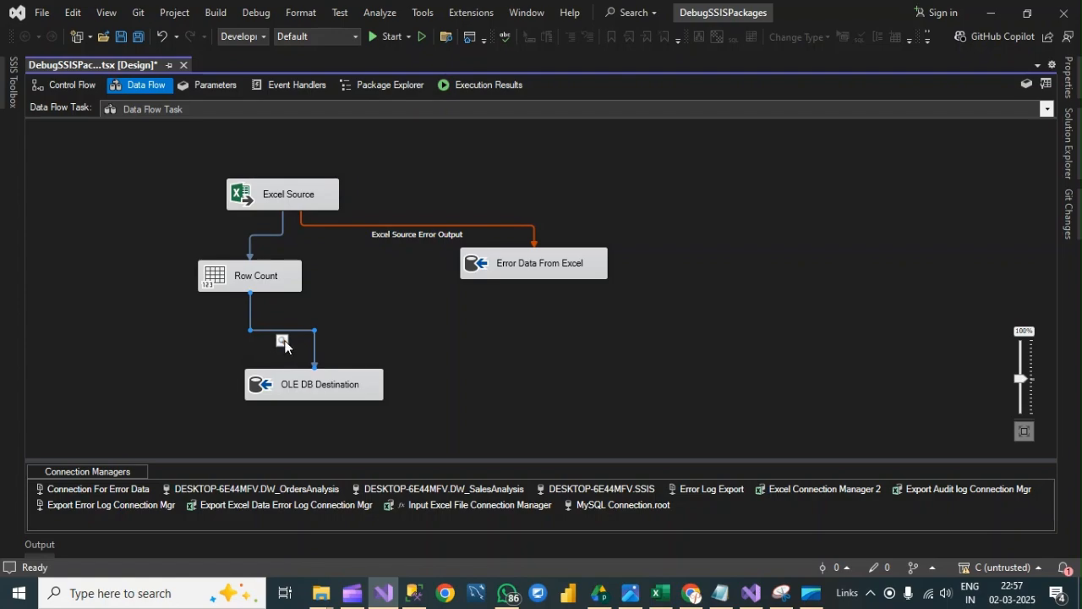
- Return to the control flow, switch to File Explorer and move the four order Excel files from the Project's Archive Files folder to its Input folder
click(81, 87)
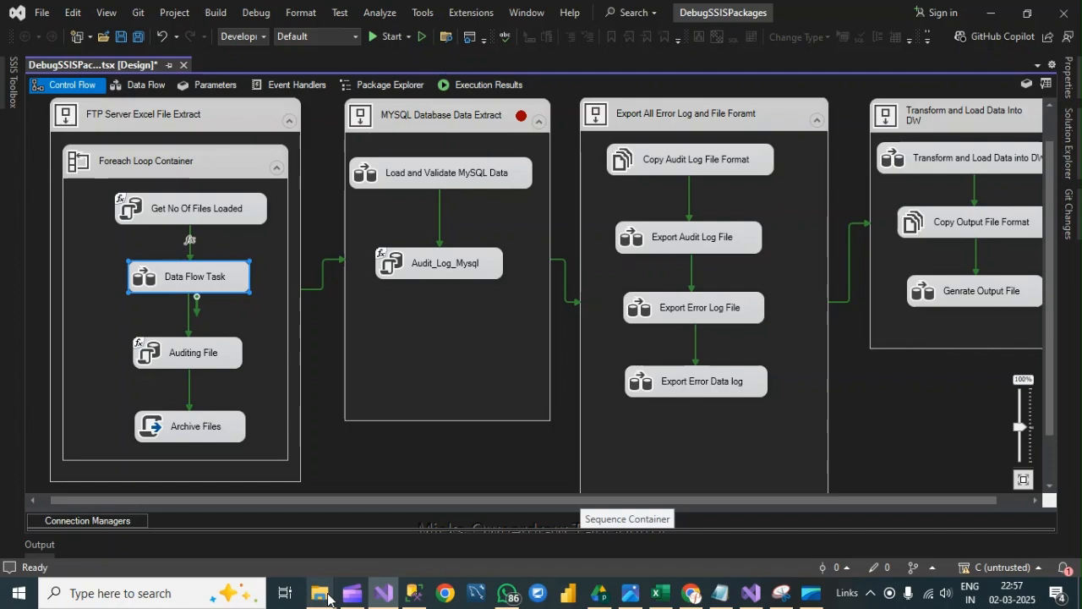
mouse_move(322, 597)
click(398, 512)
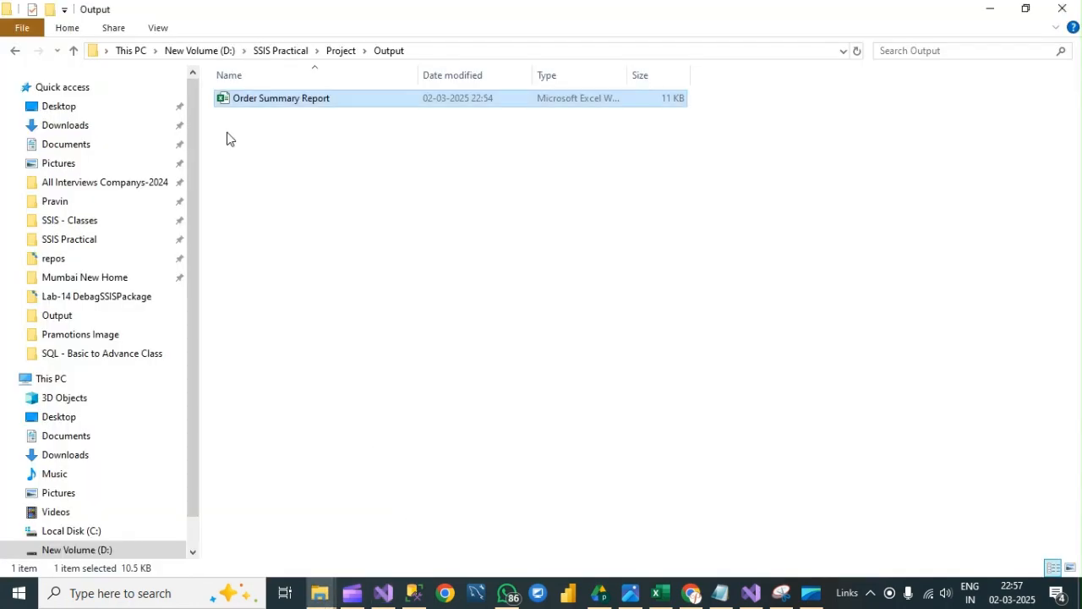
click(340, 52)
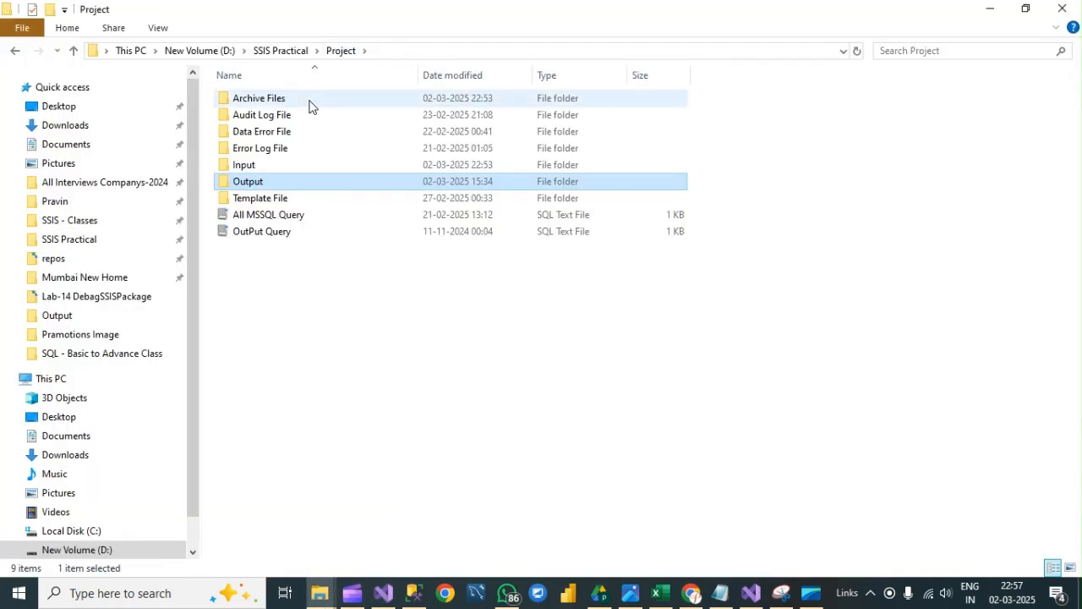
double_click(262, 106)
drag(326, 215, 279, 87)
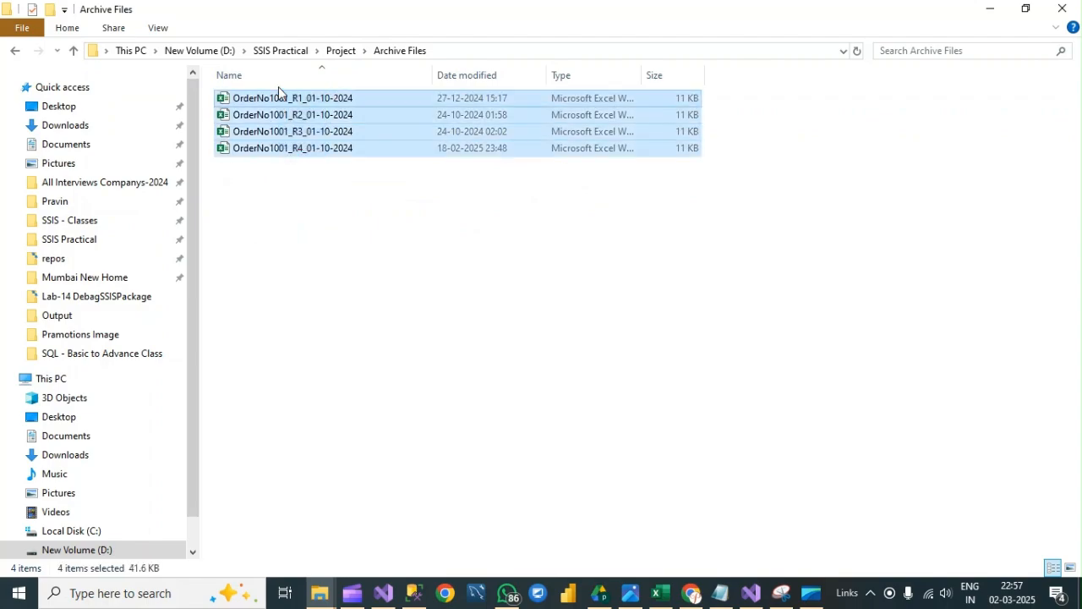
click(340, 51)
double_click(258, 166)
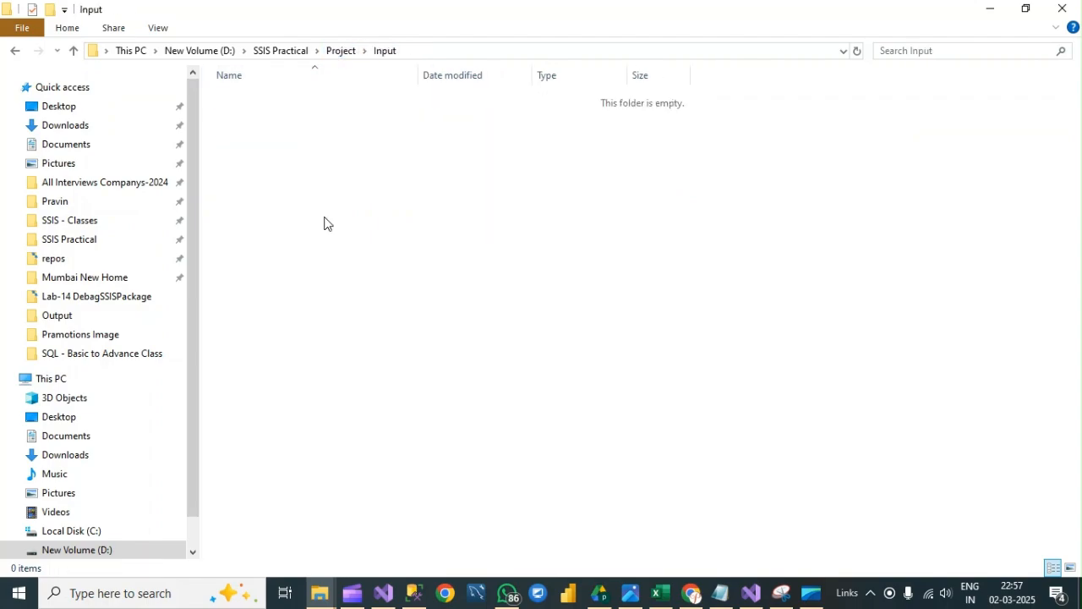
key(ctrl+v)
click(370, 234)
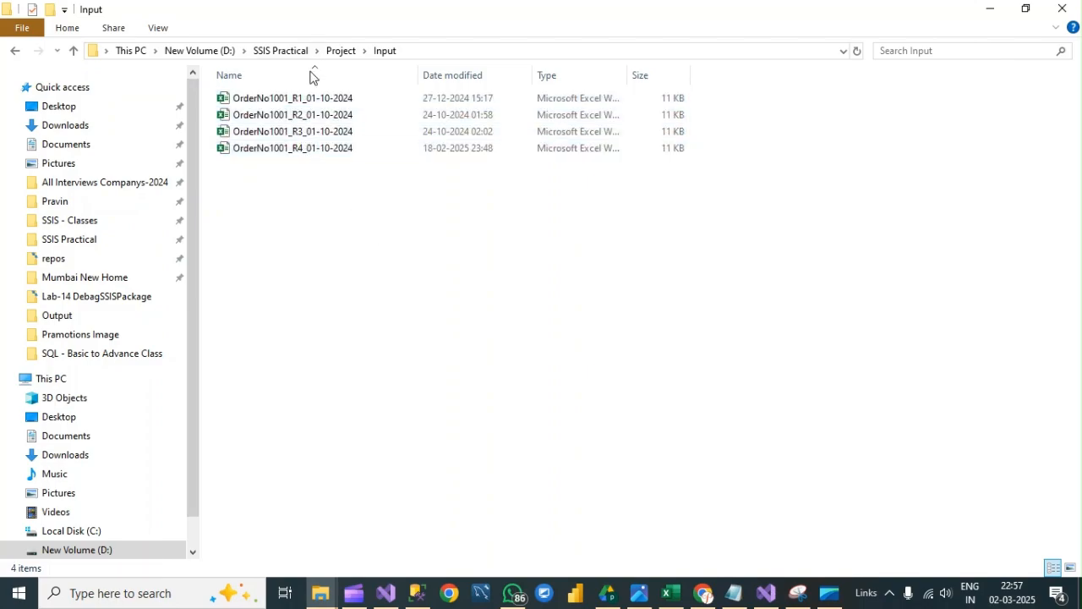
- Switch to SQL Server Management Studio and query all rows of the Dump_Orders table, then hide the results
click(416, 592)
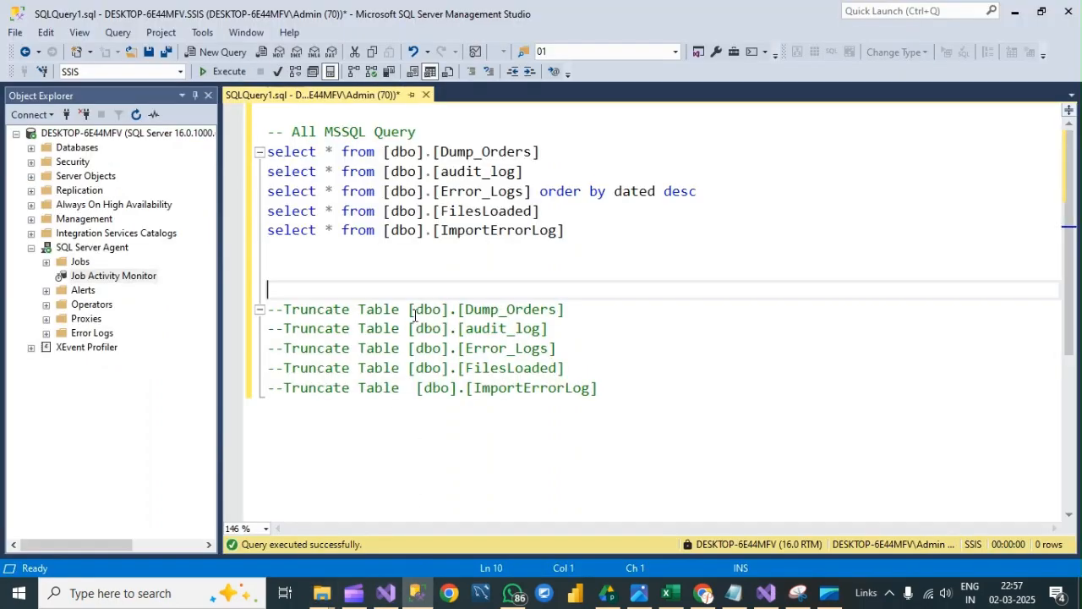
drag(560, 153, 271, 153)
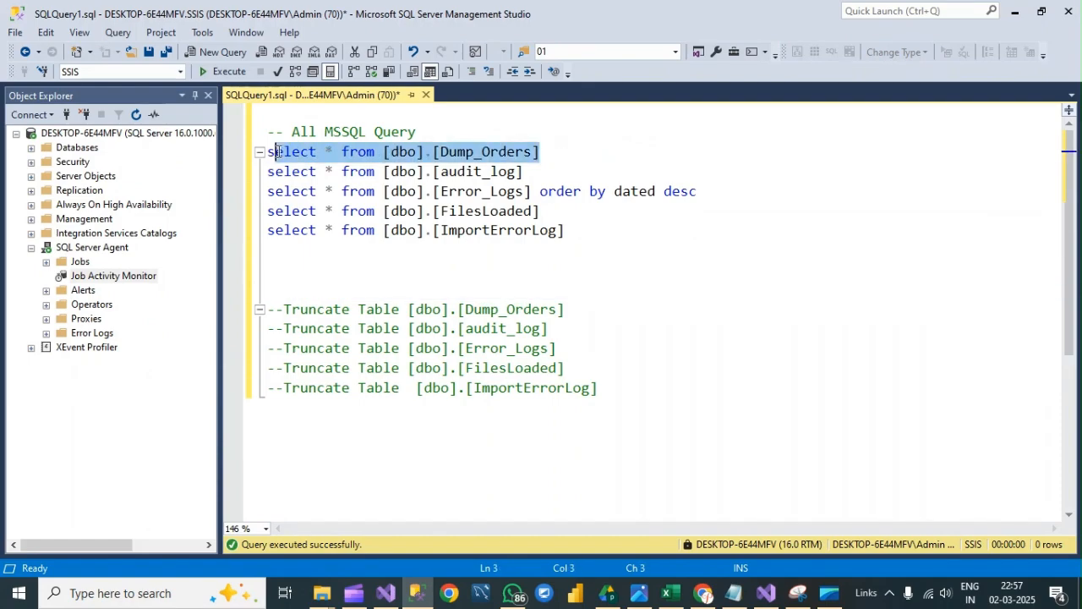
click(223, 71)
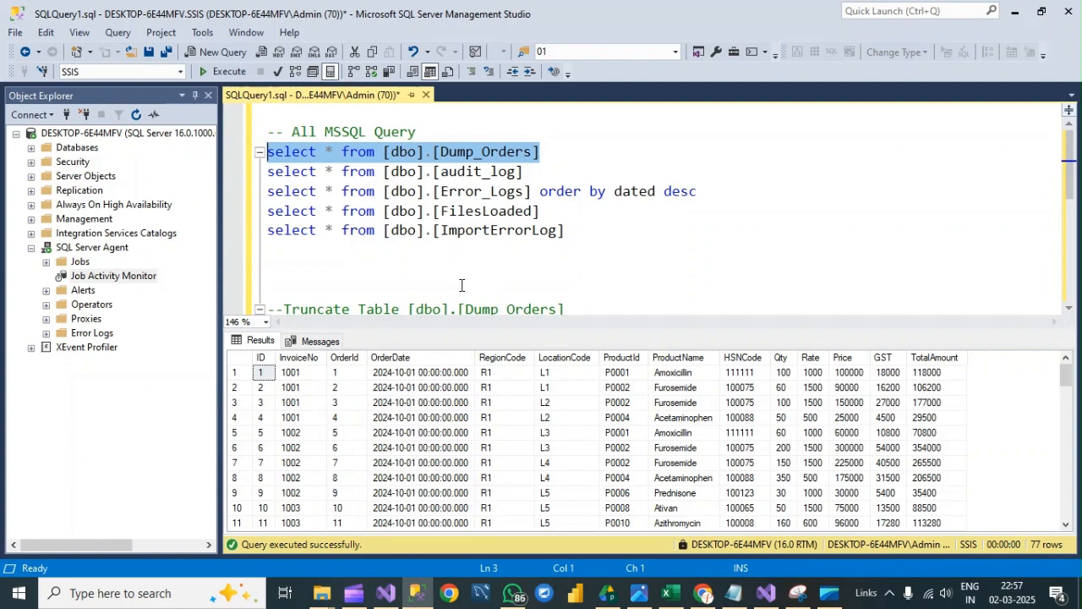
key(ctrl+r)
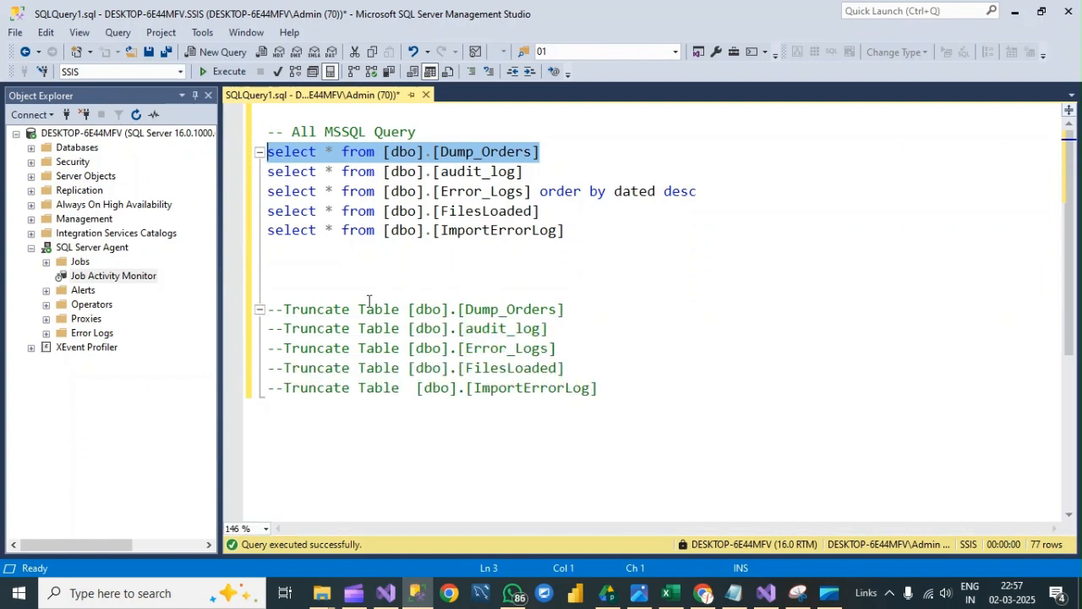
- Uncomment and execute the Truncate Table statements for Dump_Orders, audit_log, Error_Logs, FilesLoaded and ImportErrorLog, and hide the results
drag(286, 289, 672, 426)
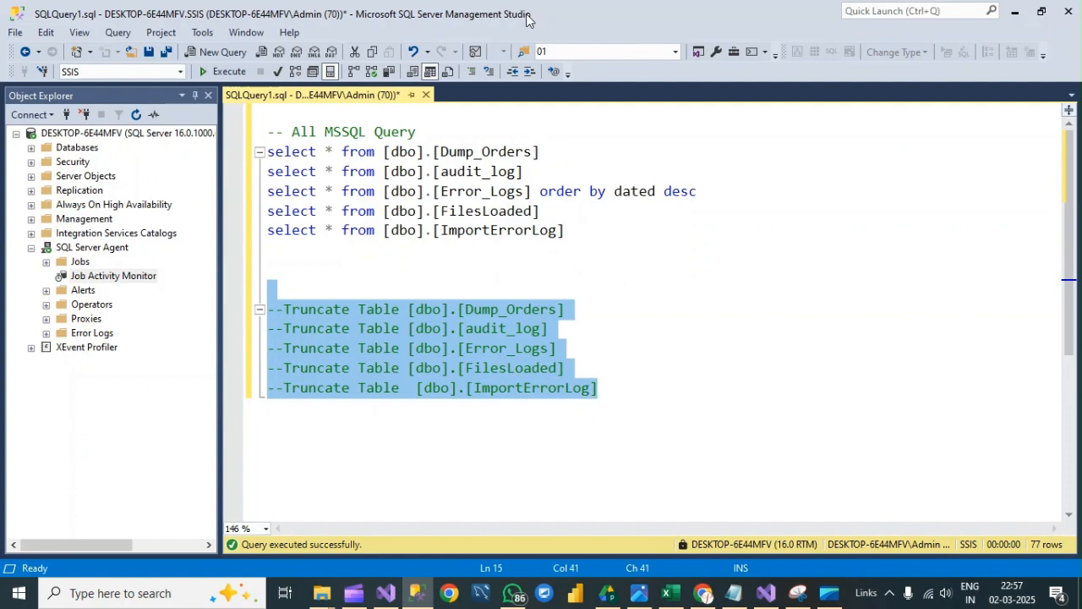
click(490, 71)
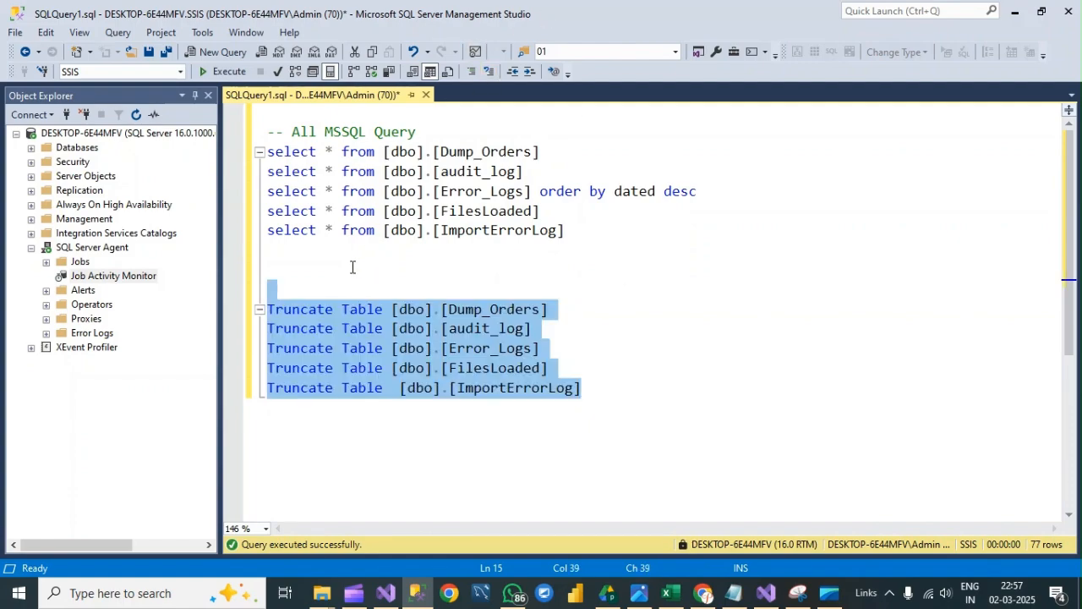
click(227, 73)
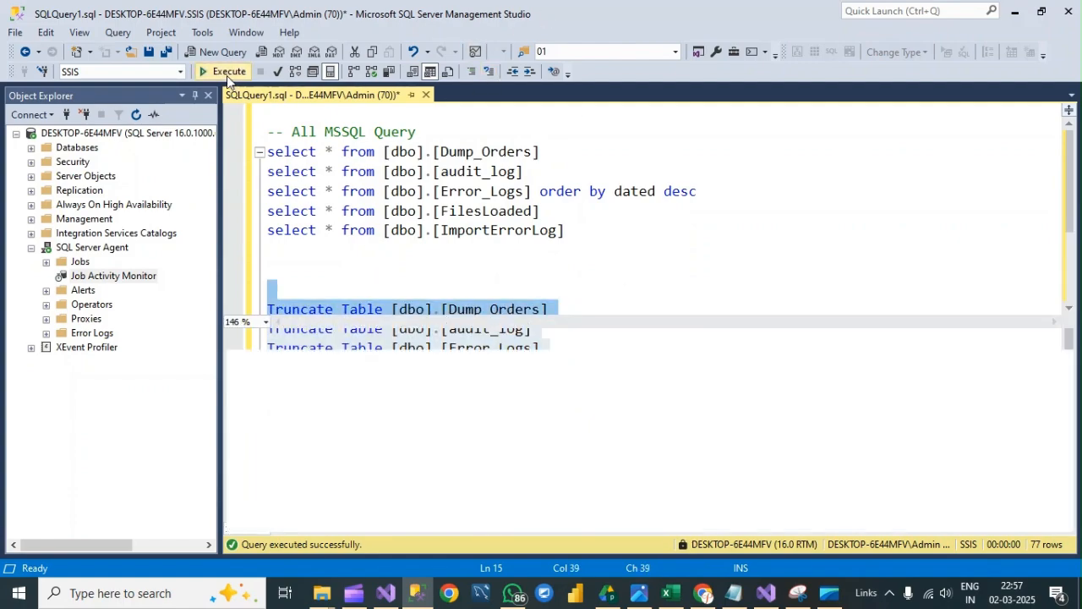
click(345, 252)
key(ctrl+r)
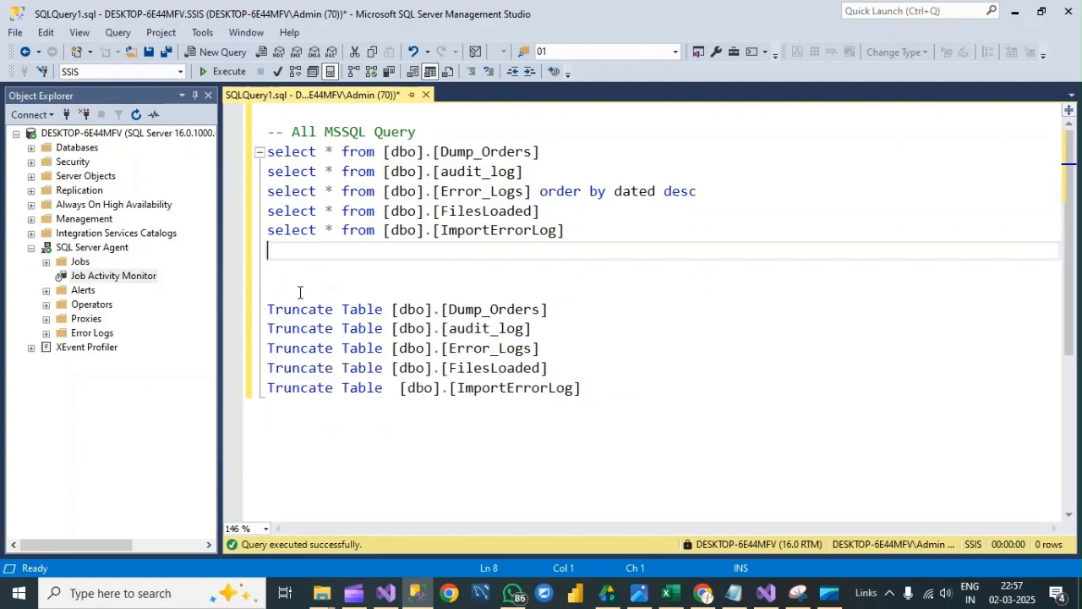
- Comment out the five Truncate Table statements again and run all five select queries to check the tables
drag(295, 291, 637, 396)
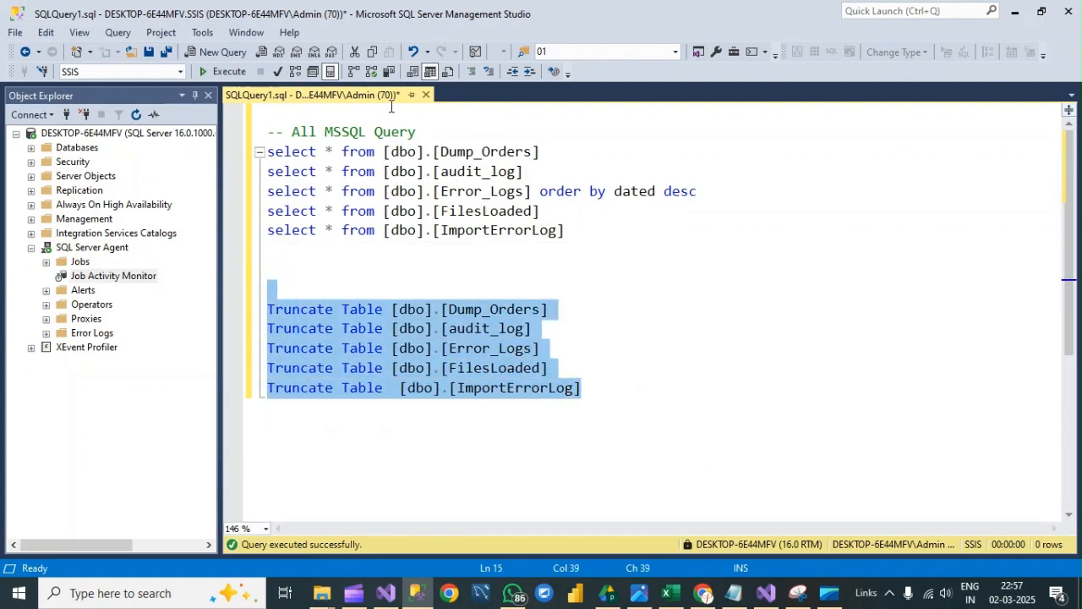
click(471, 72)
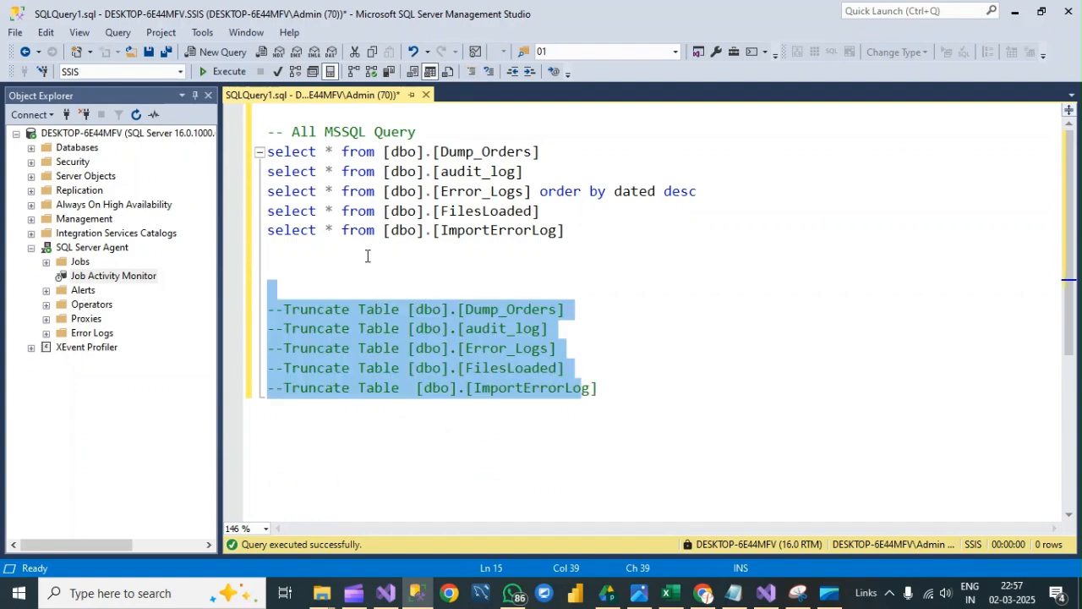
click(367, 252)
drag(591, 239, 267, 151)
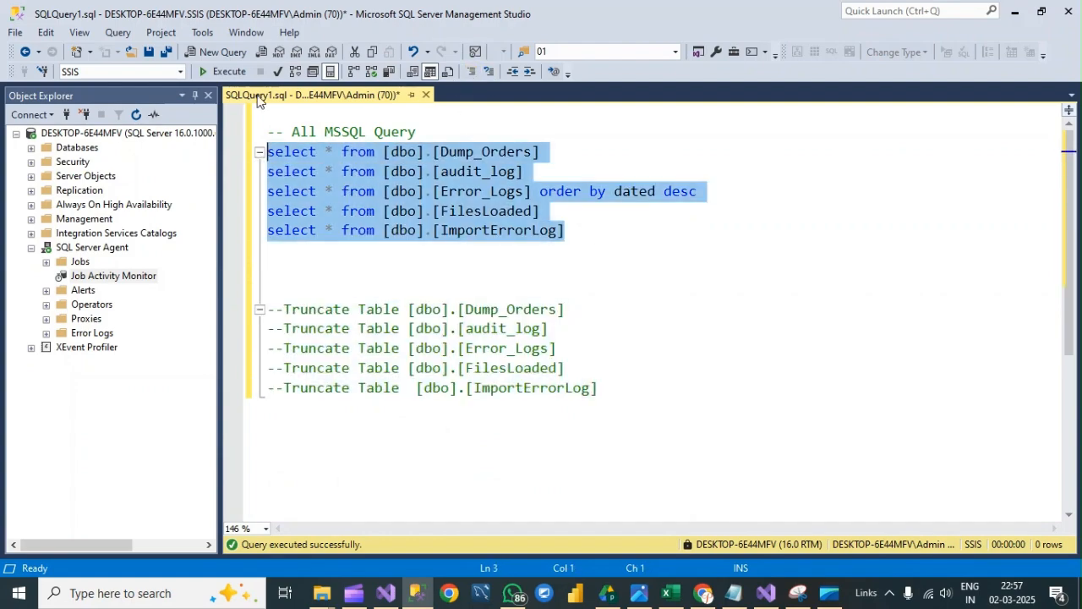
click(224, 71)
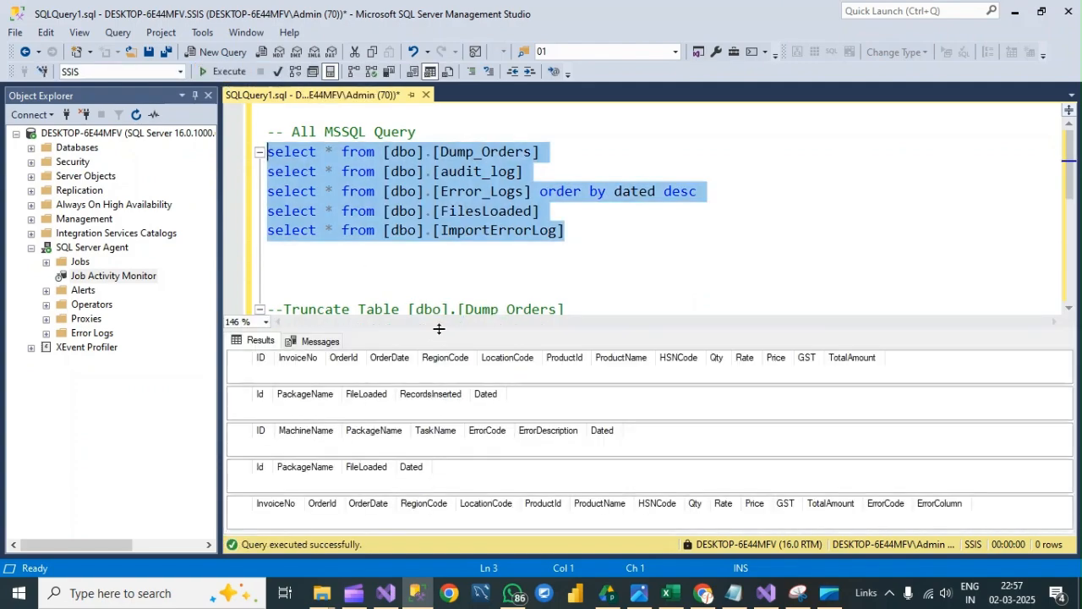
- Hide the query results, switch to Visual Studio and start debugging the SSIS package
key(ctrl+r)
click(445, 318)
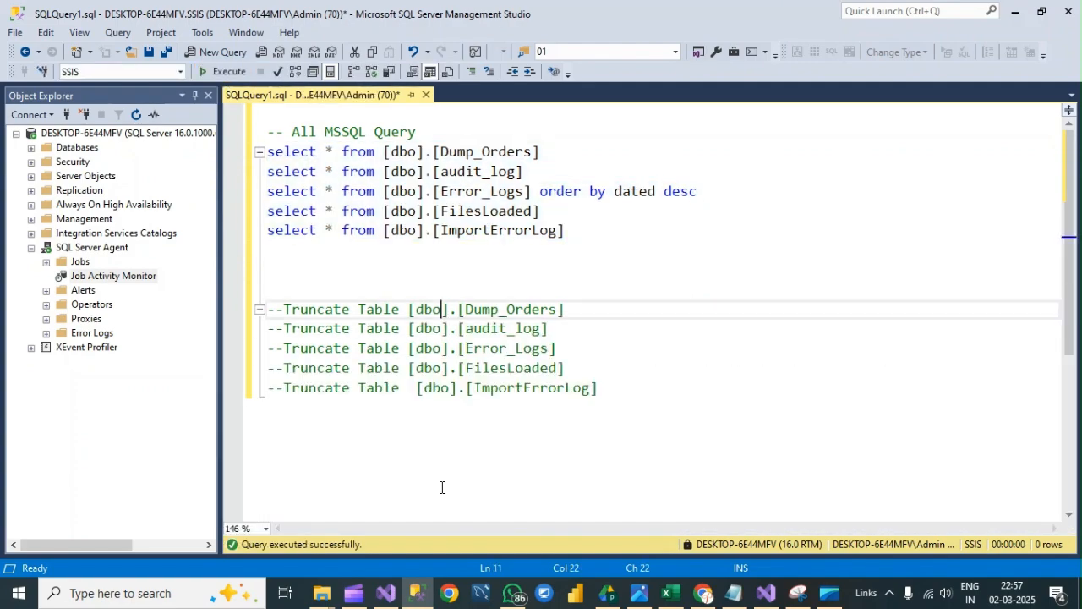
click(385, 593)
scroll(279, 191, up, 1)
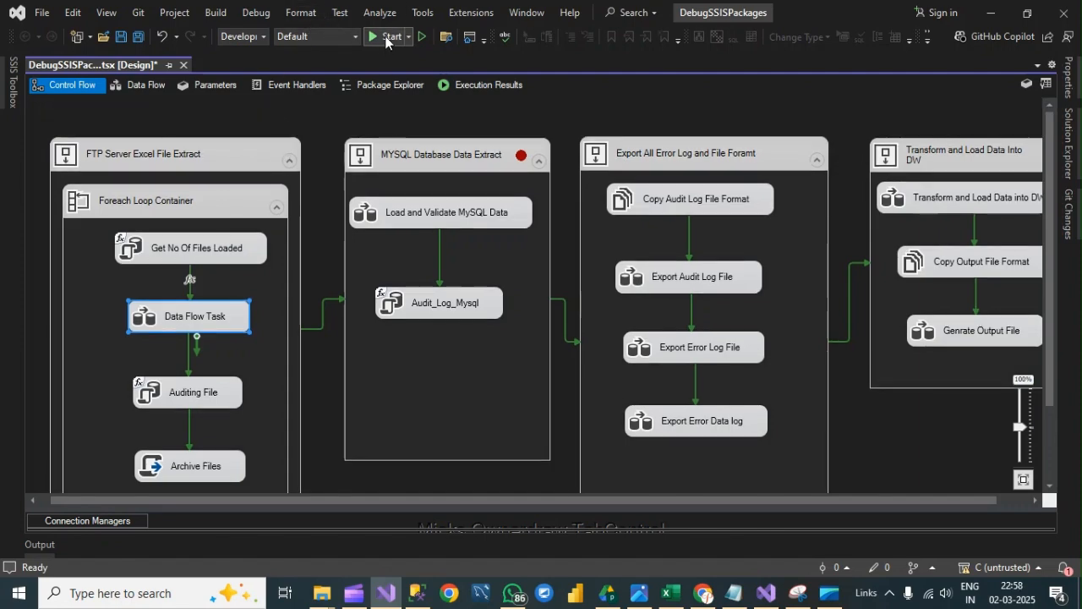
click(388, 37)
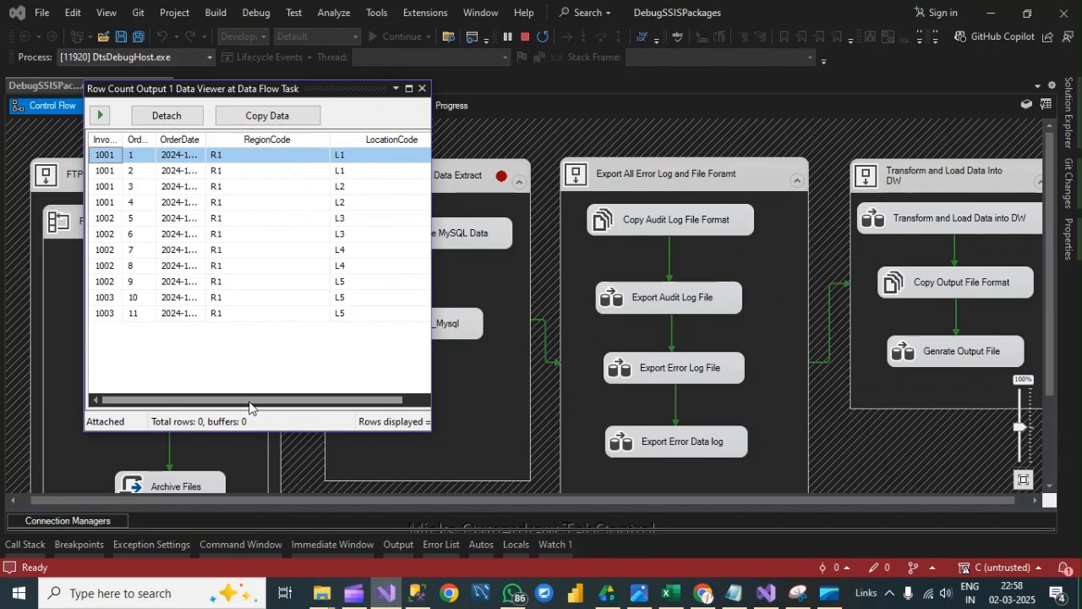
- Advance the Row Count Output data viewer through the R2 and R3 order buffers, checking the first and last rows of each
drag(249, 407, 205, 396)
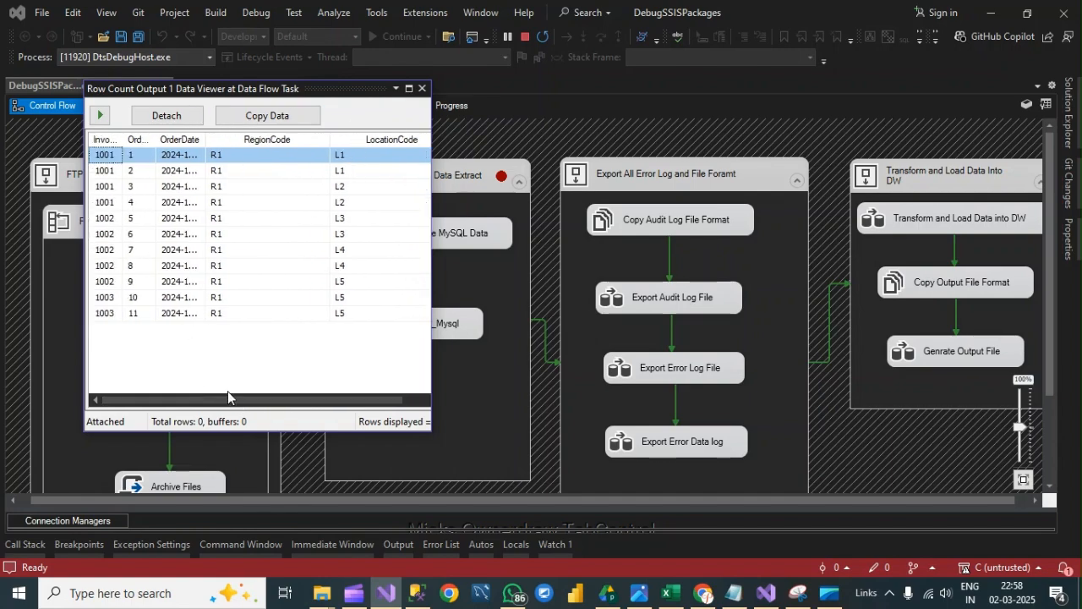
click(101, 116)
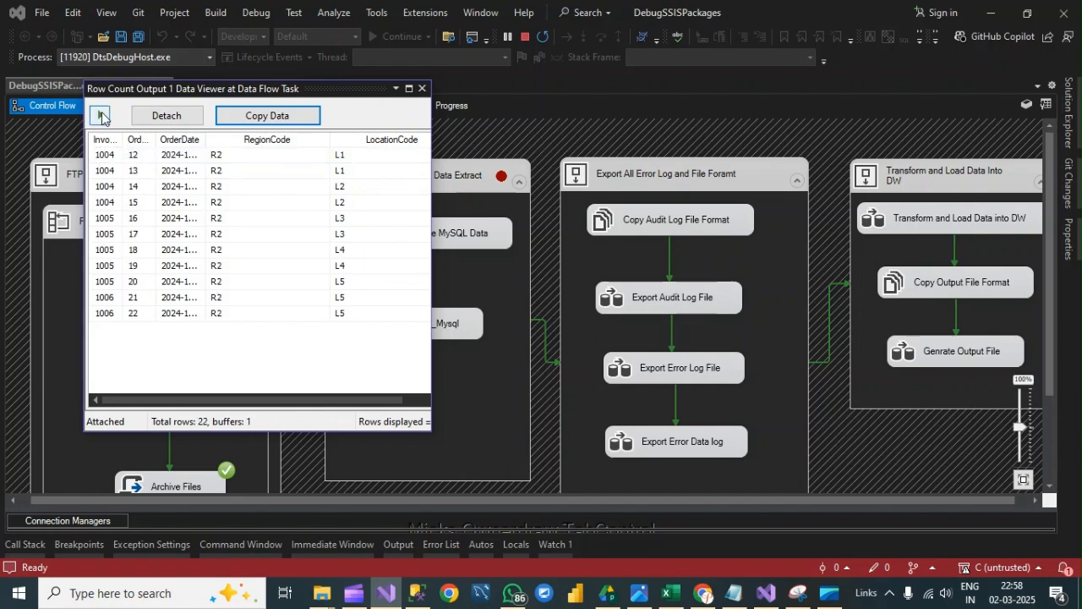
click(135, 159)
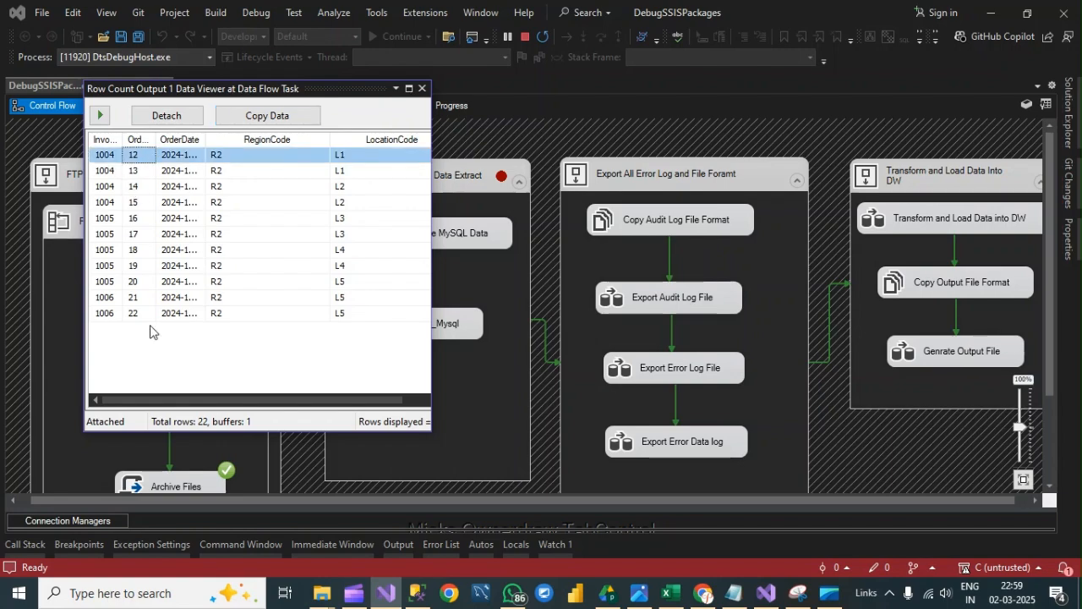
click(145, 318)
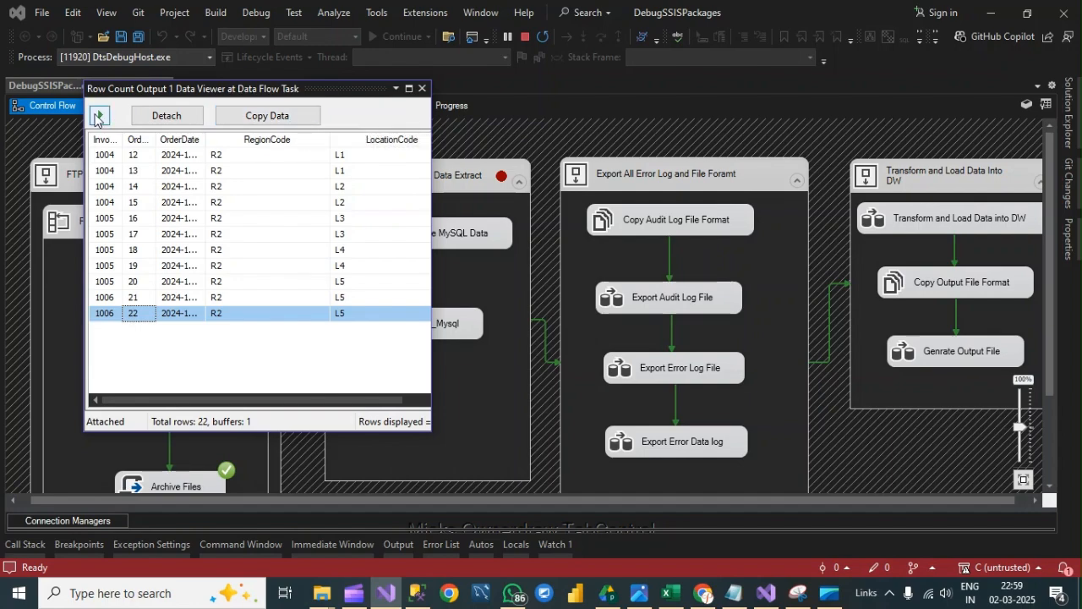
click(100, 117)
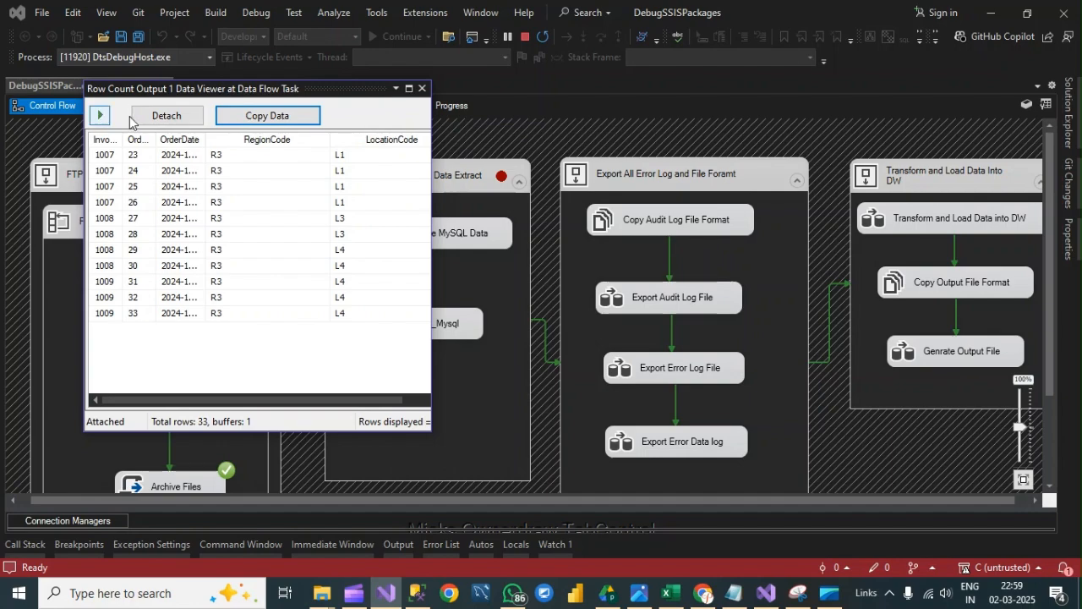
click(142, 157)
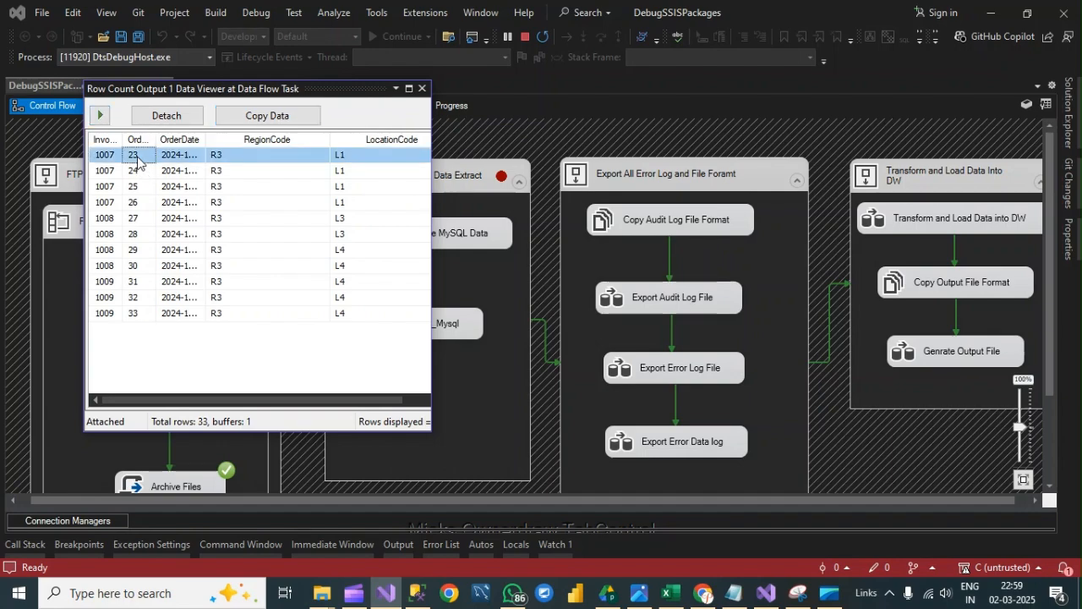
click(139, 315)
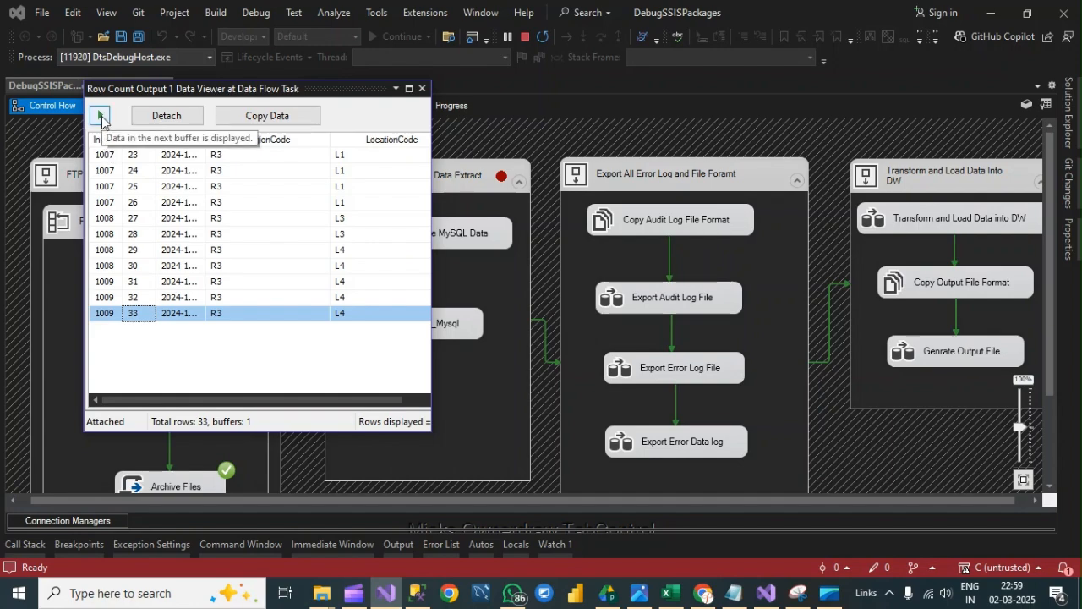
- Advance the data viewer to the R4 order buffer, check its first and last rows and product columns, and copy the data
click(101, 117)
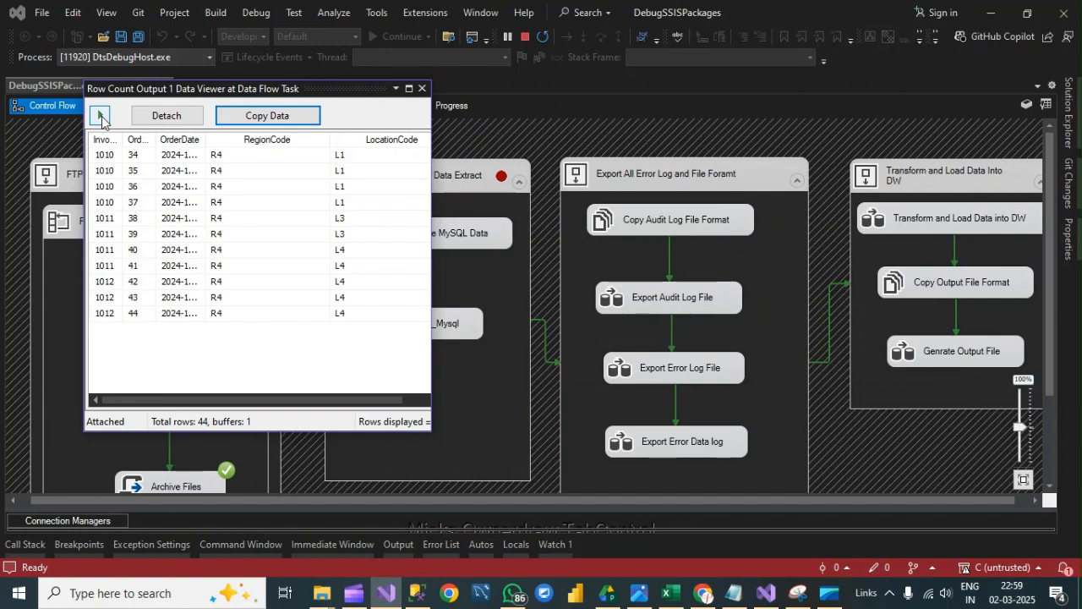
click(139, 159)
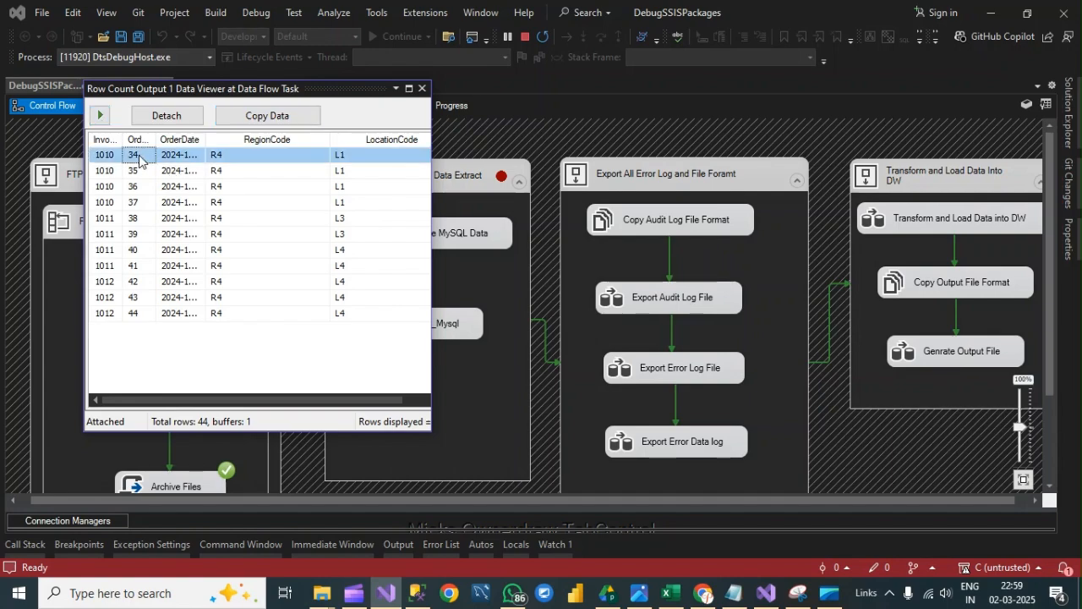
click(140, 315)
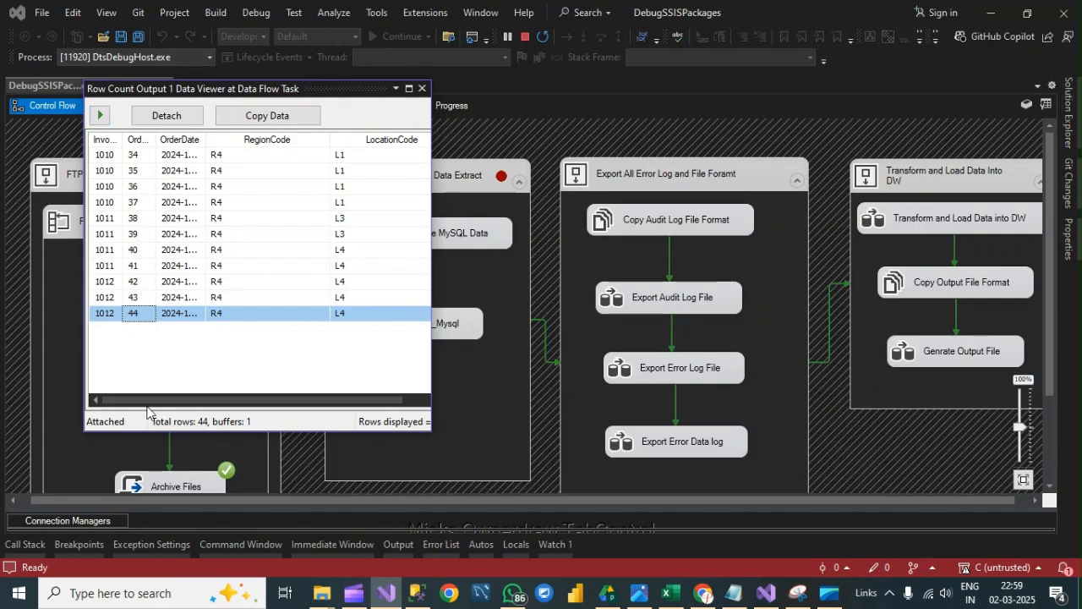
drag(149, 402, 306, 403)
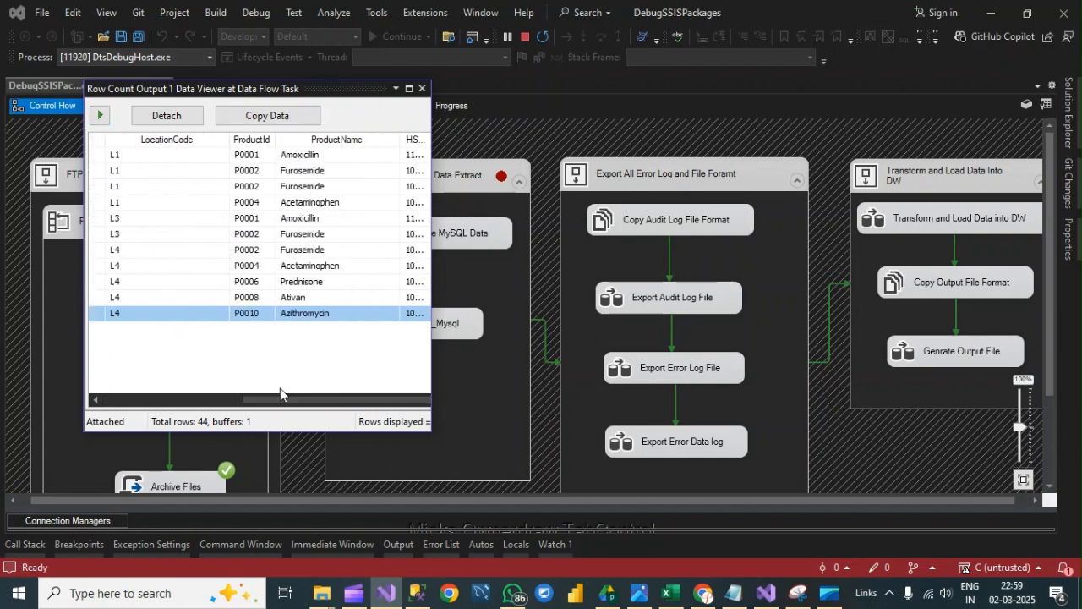
click(261, 119)
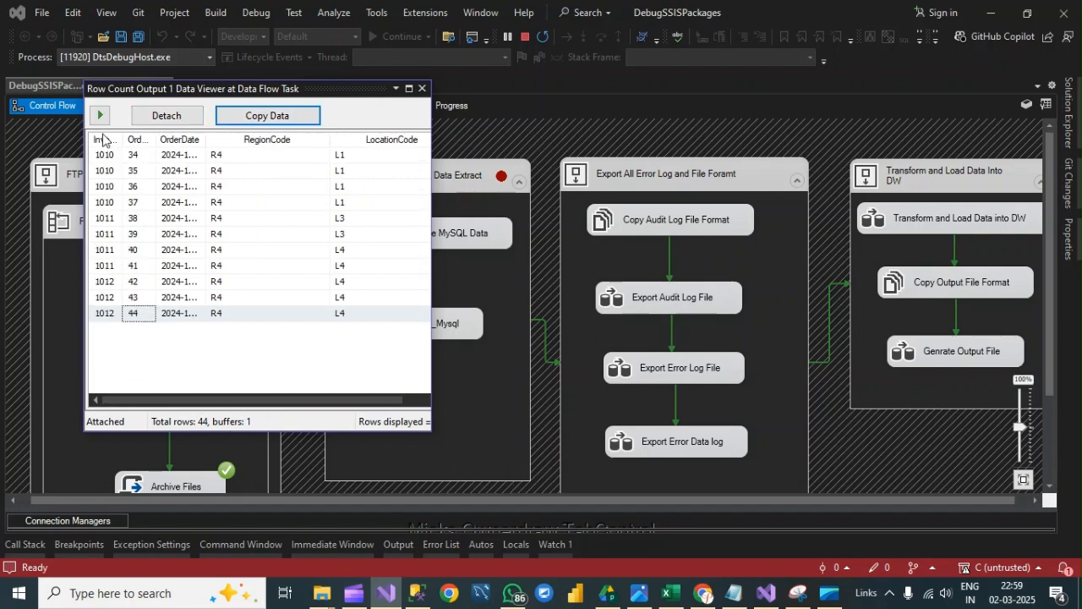
- Release the last buffer, continue execution from the MYSQL Database Data Extract breakpoint and close the data viewer
click(102, 117)
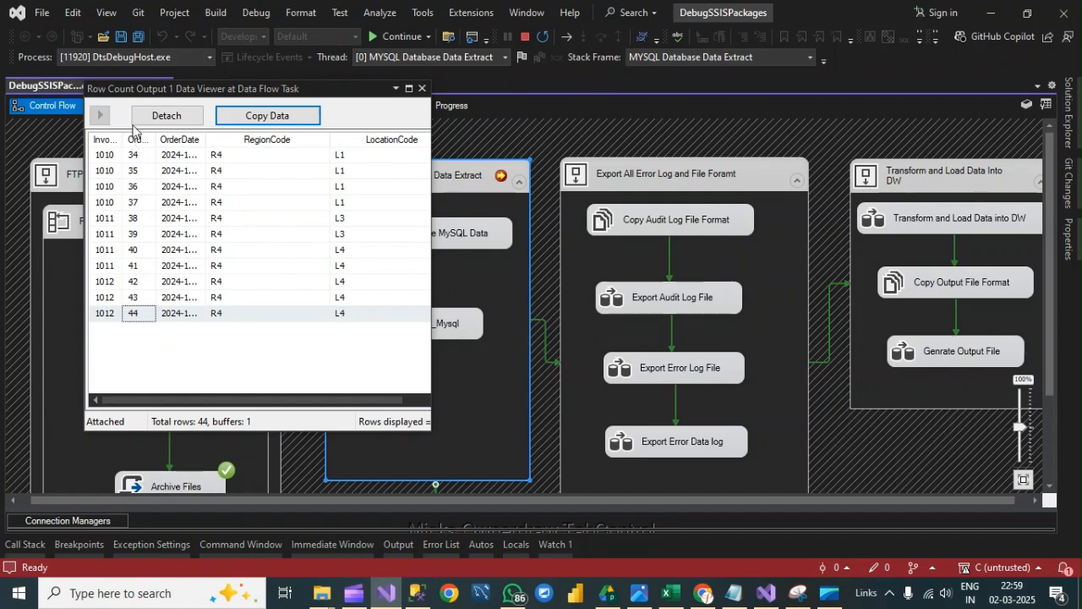
click(102, 116)
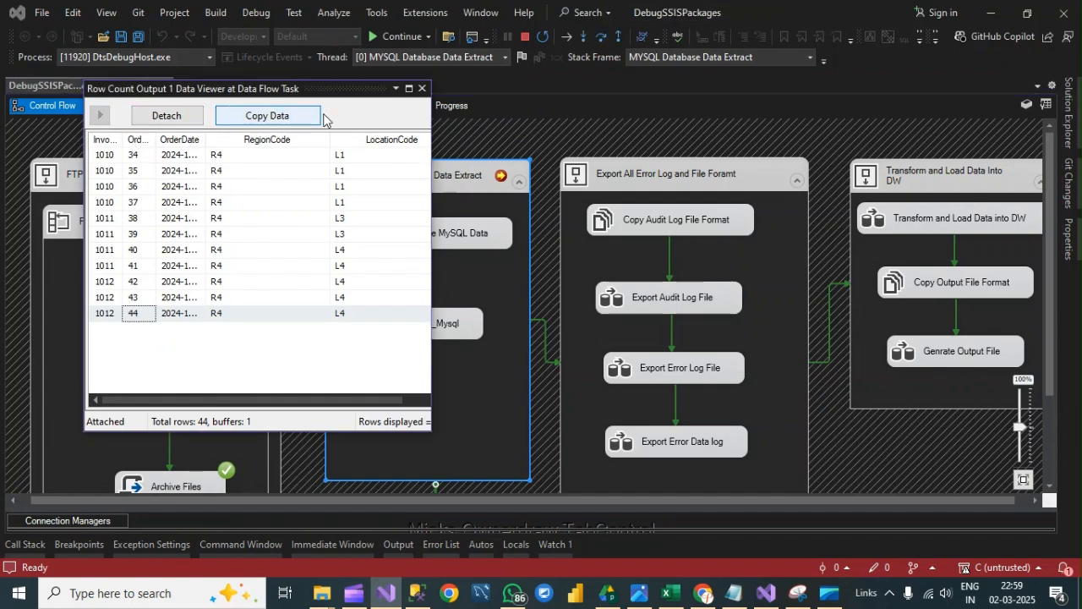
click(409, 39)
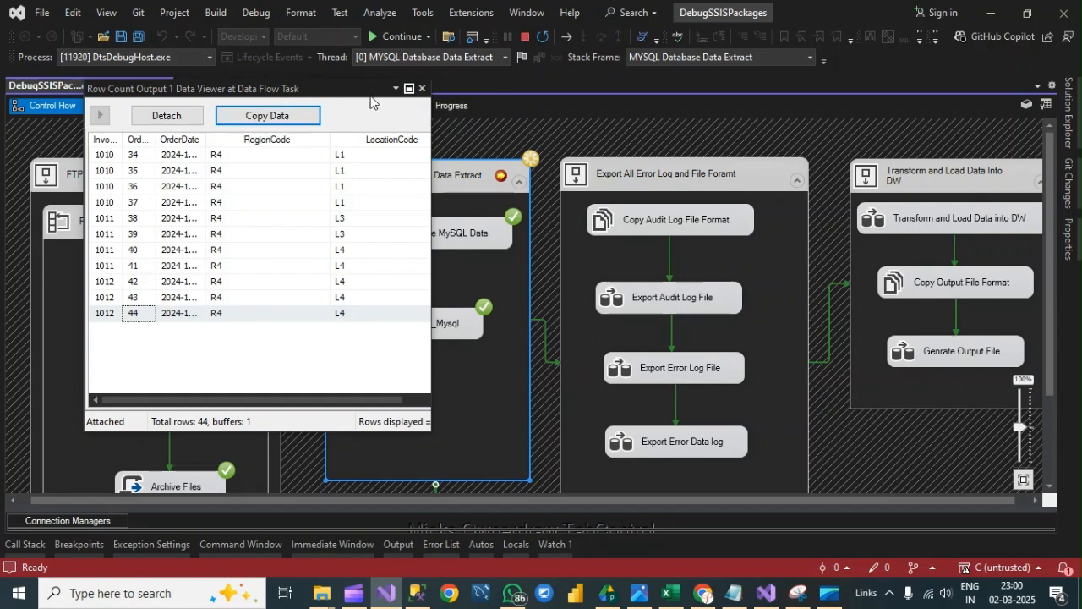
click(421, 90)
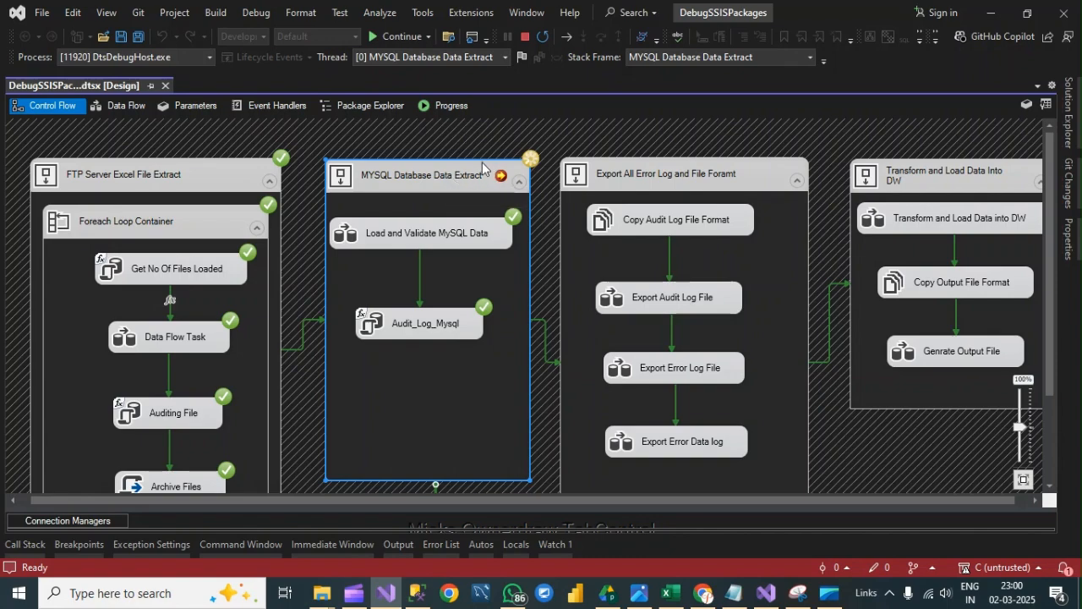
- Select the Audit_Log_Mysql task without renaming it and open the Locals debugging window
right_click(442, 321)
click(414, 321)
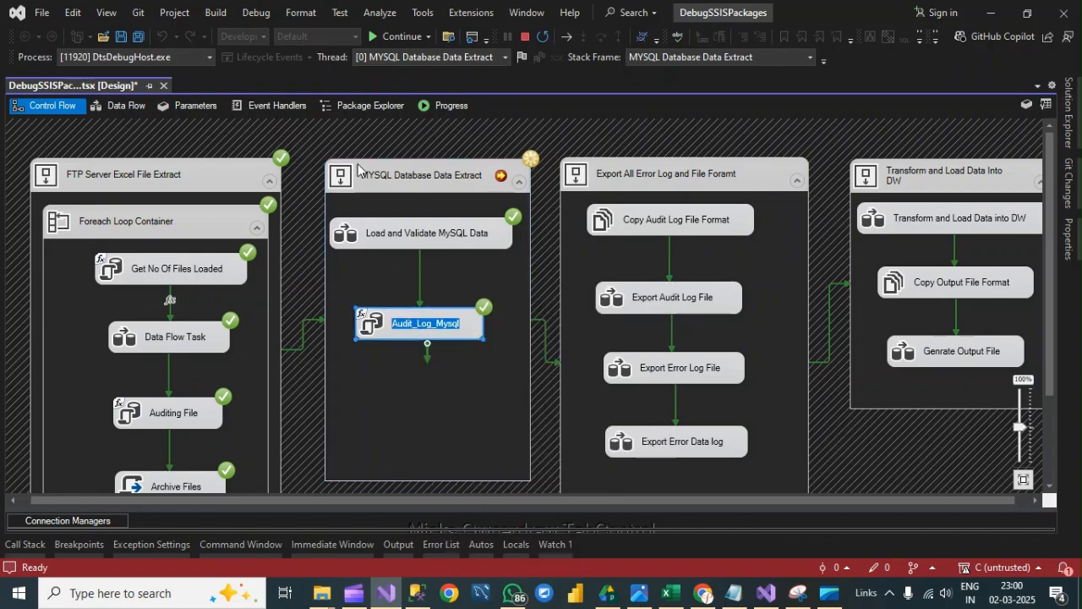
click(468, 361)
click(439, 324)
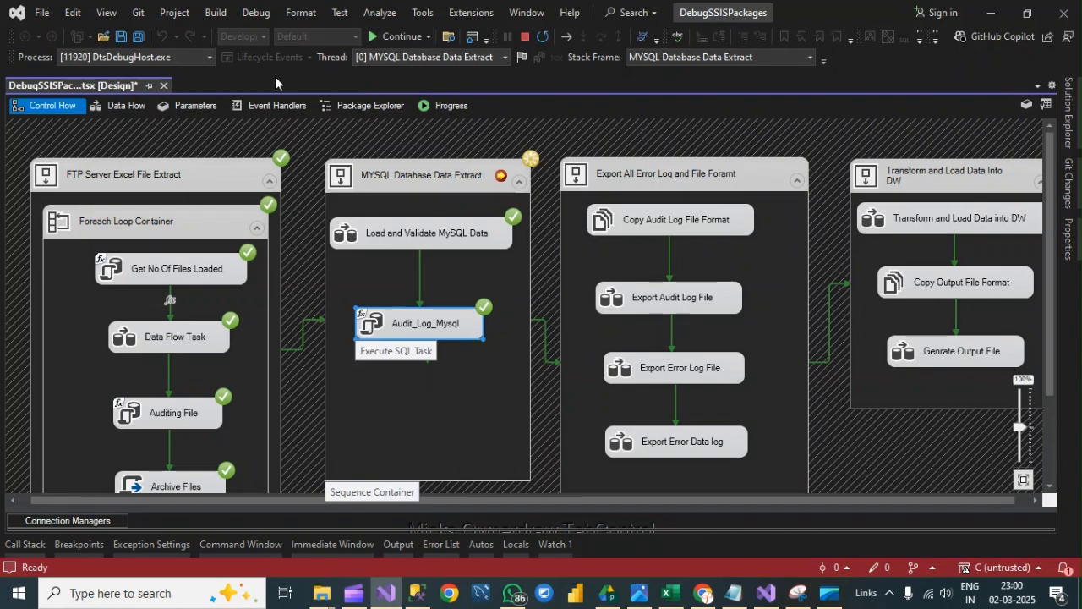
click(256, 11)
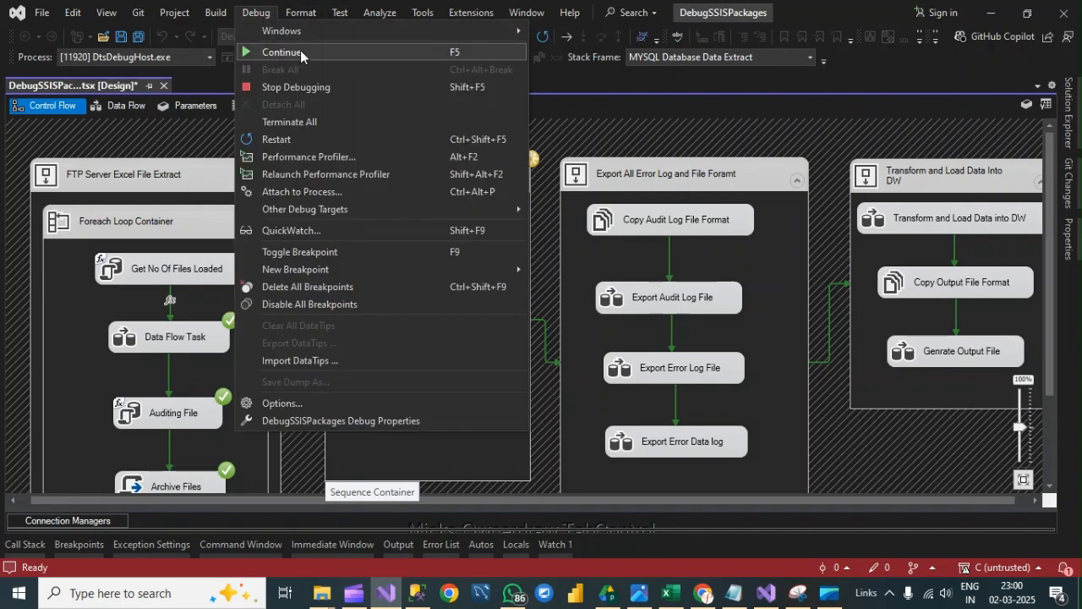
mouse_move(310, 34)
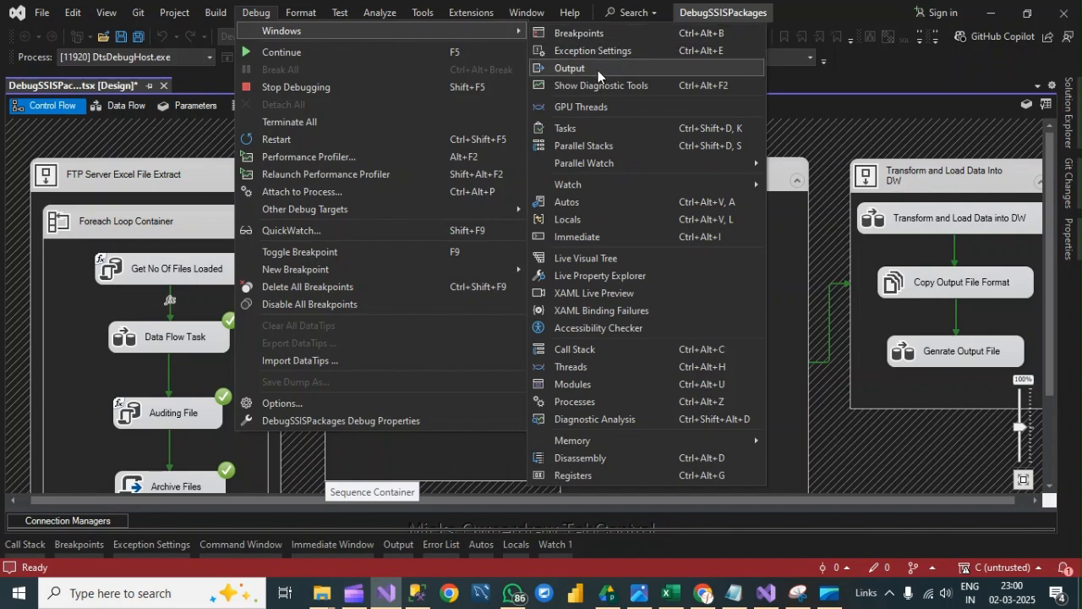
click(590, 219)
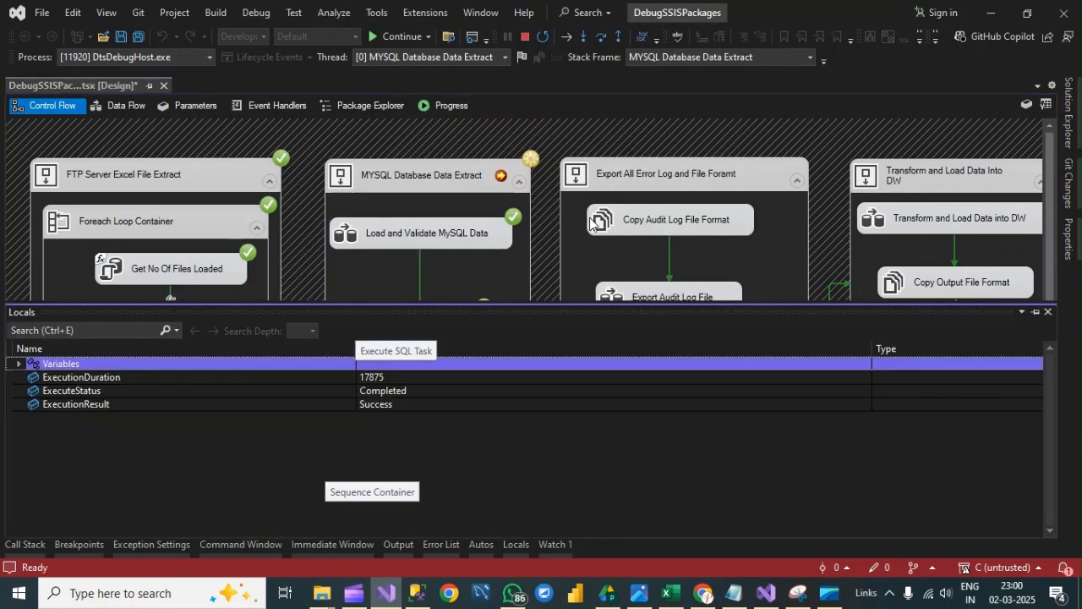
- Expand the package variables in Locals and examine the runtime value of User::MySQL_RowCount
click(20, 364)
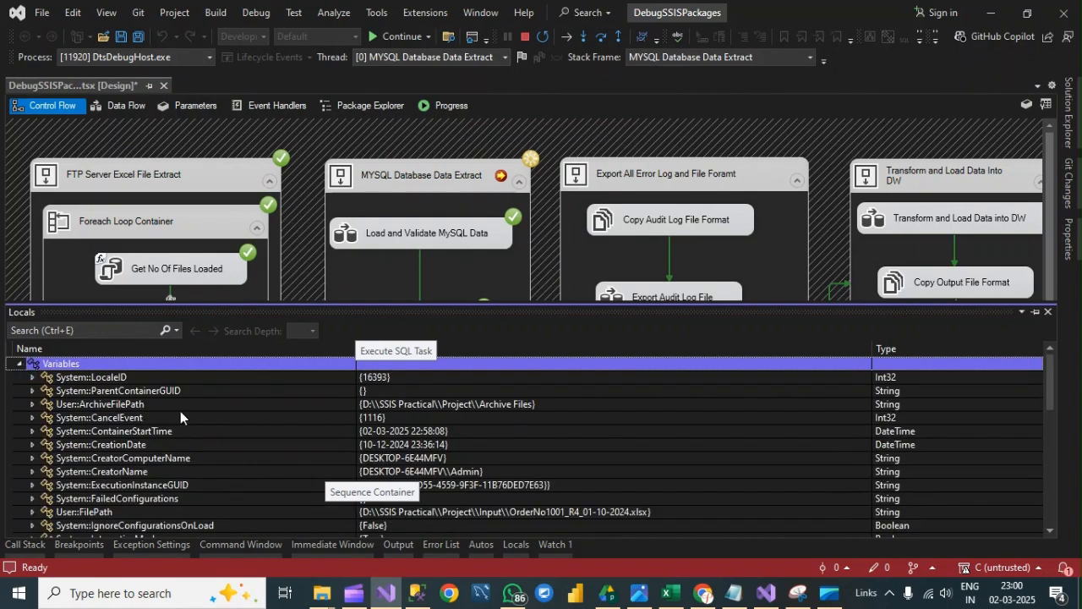
scroll(555, 435, down, 5)
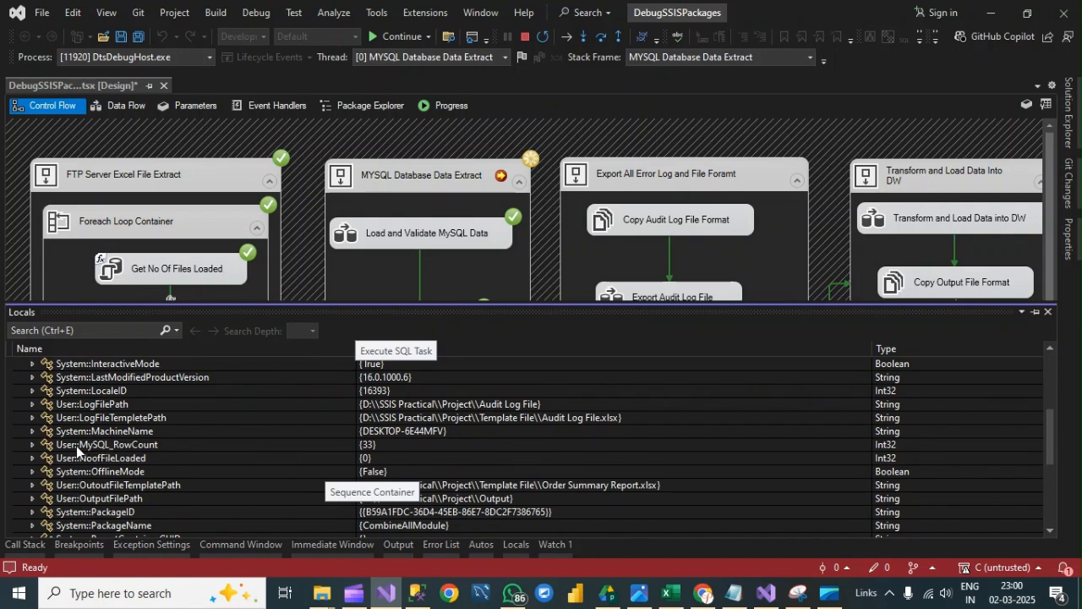
click(32, 445)
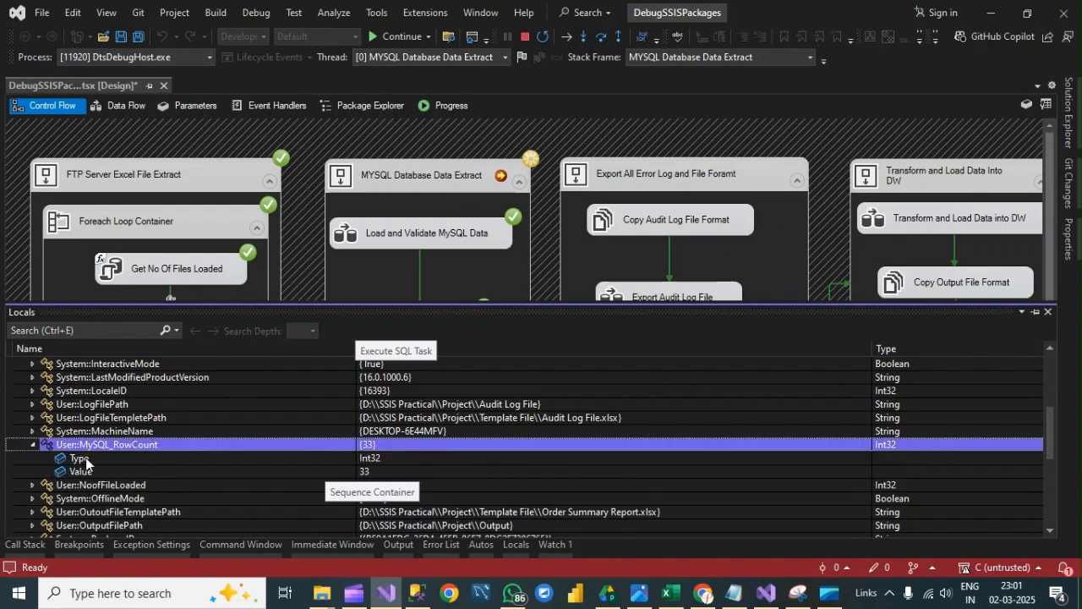
click(390, 473)
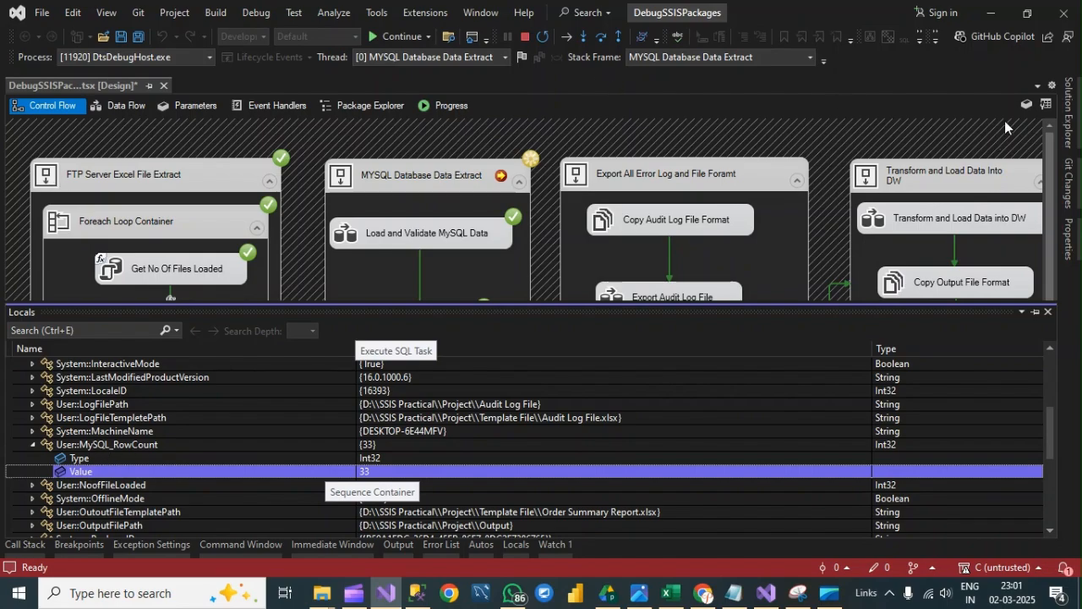
- Open the package's Variables window, check the design-time value of MySQL_RowCount and close the window
click(1027, 105)
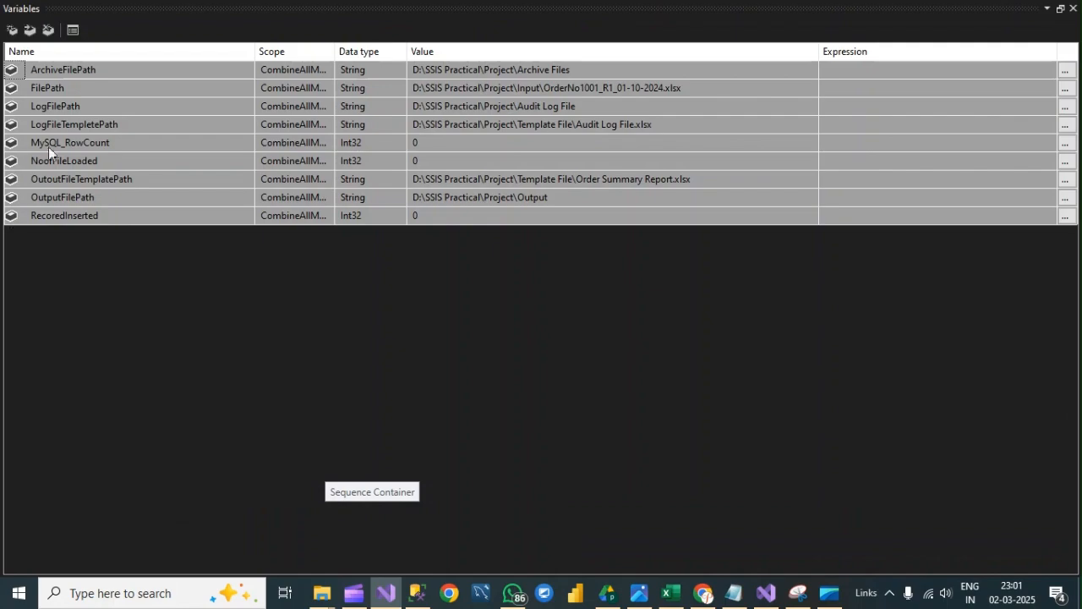
click(451, 145)
click(453, 145)
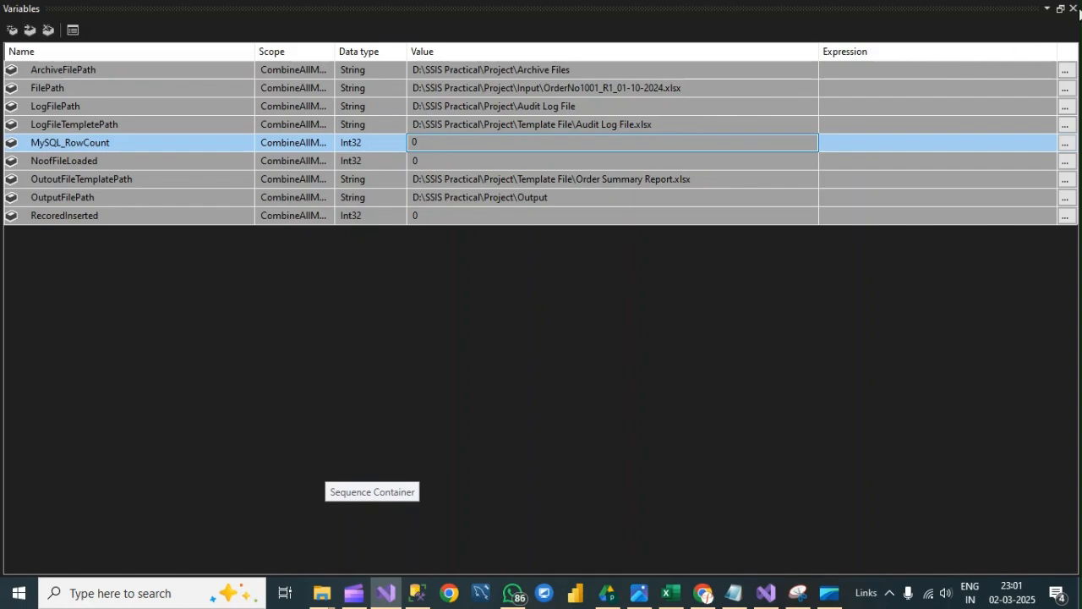
click(1073, 8)
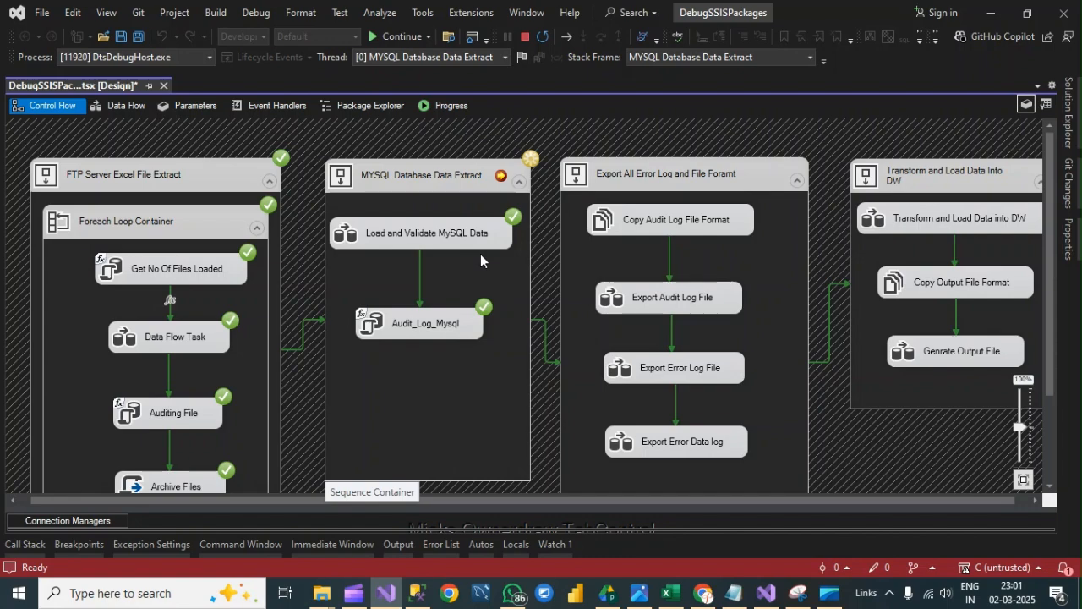
- Continue the package execution to the end, check all containers in the control flow and stop debugging
click(405, 36)
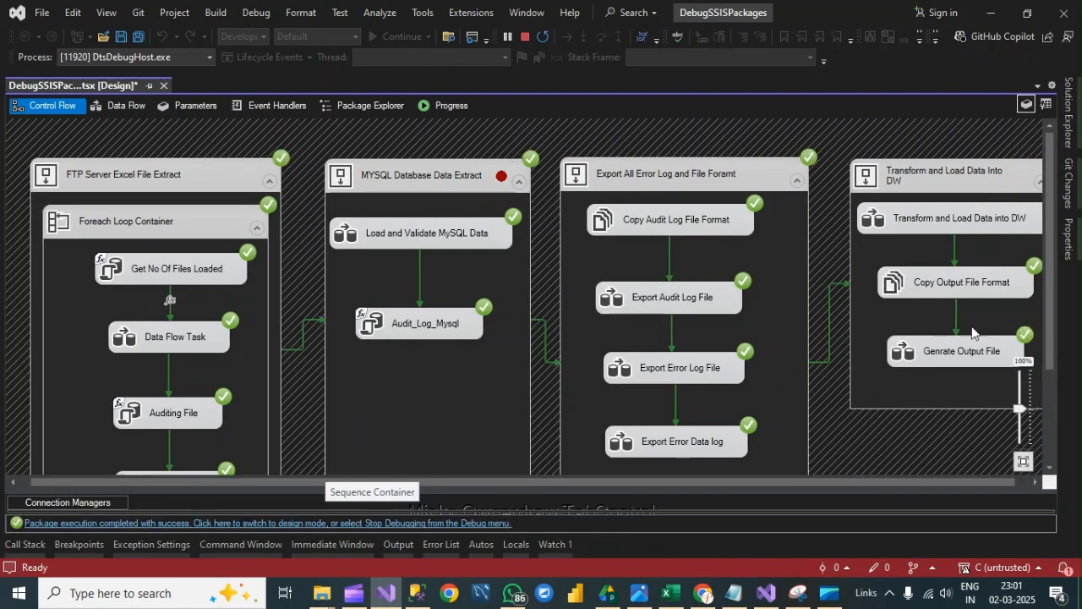
drag(722, 484, 835, 484)
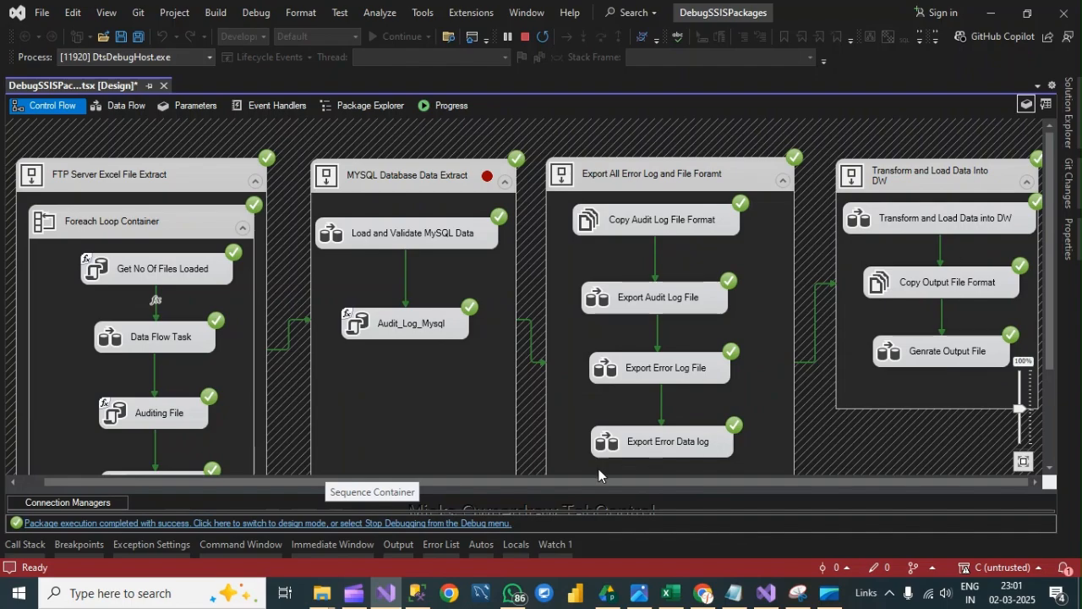
click(526, 36)
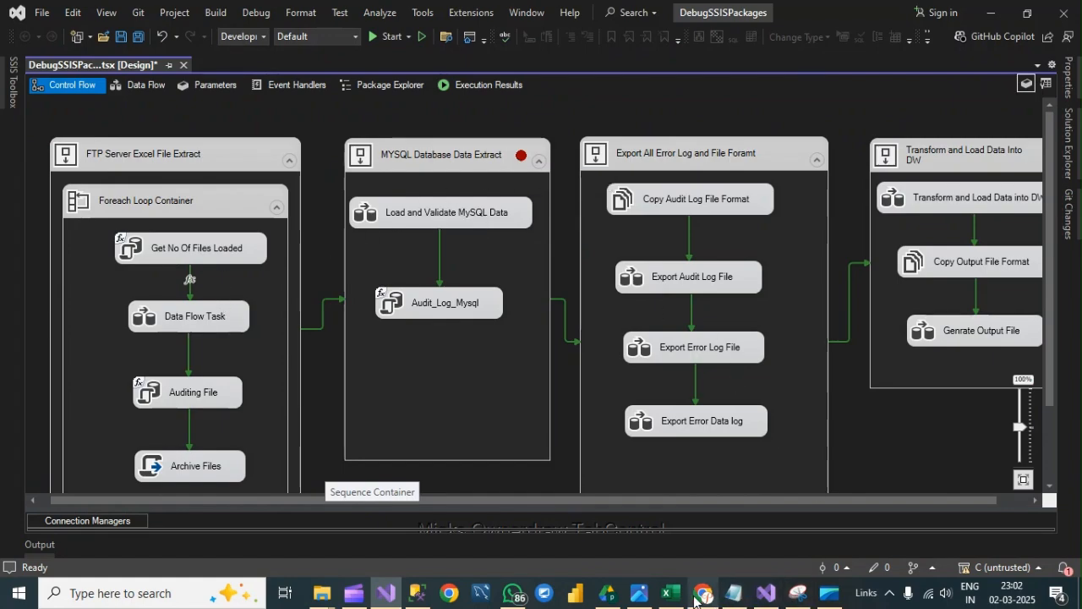
- Switch to the SSIS Class Structure workbook in Excel and select the checkpoint definition in cell J9 of Lab-14
click(668, 593)
click(776, 334)
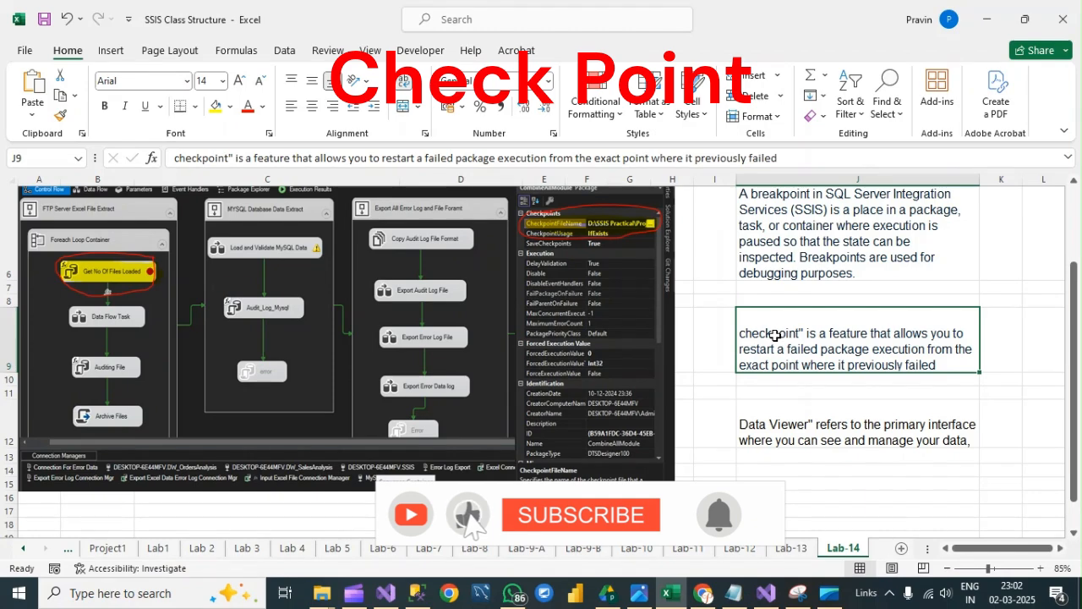
- Switch to the DebugSSISPackages project in Visual Studio and select the FTP Server Excel File Extract container
click(385, 593)
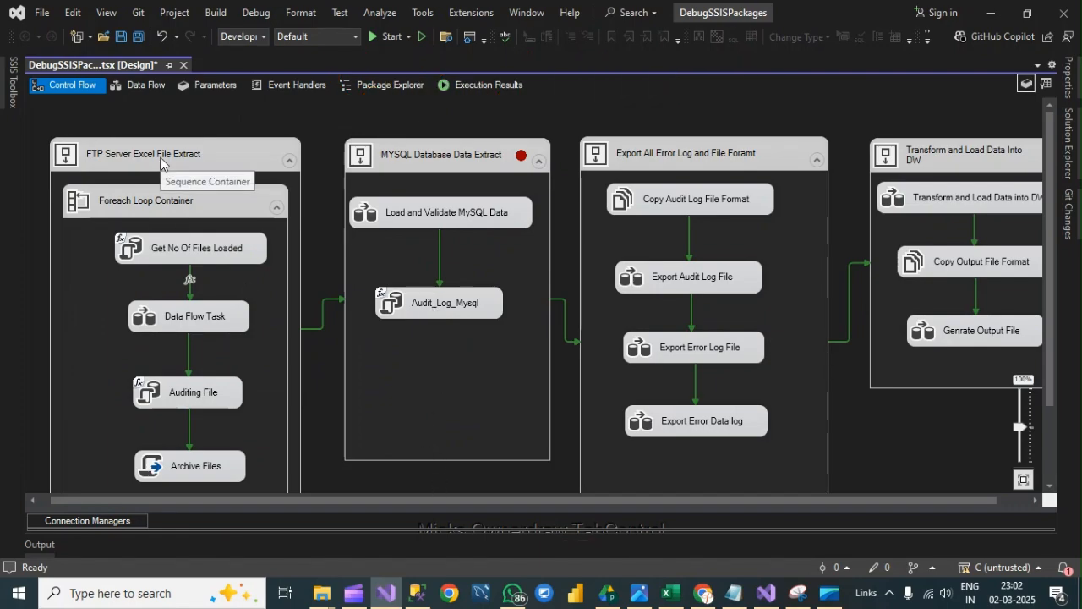
click(138, 151)
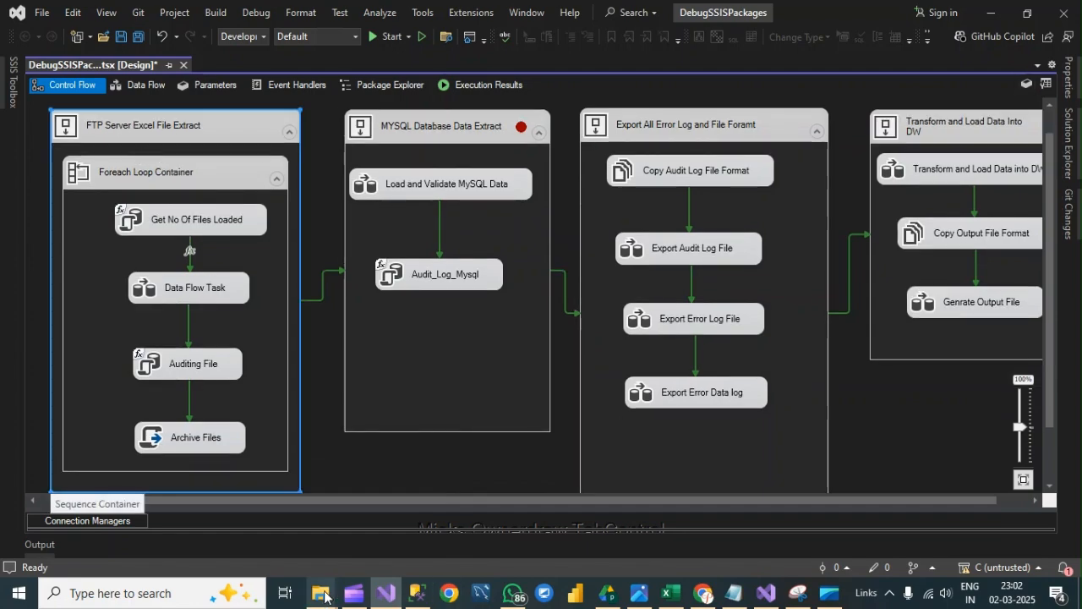
- In File Explorer, move all four order workbooks from the Project's Archive Files folder to the Input folder and check the Input folder
mouse_move(322, 593)
click(350, 481)
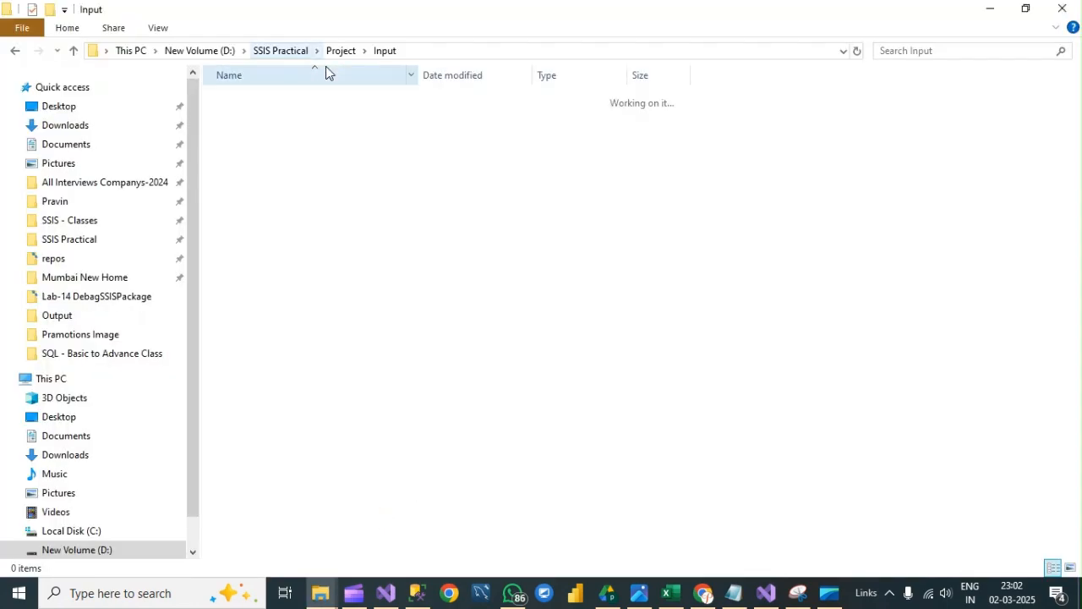
click(339, 51)
double_click(271, 104)
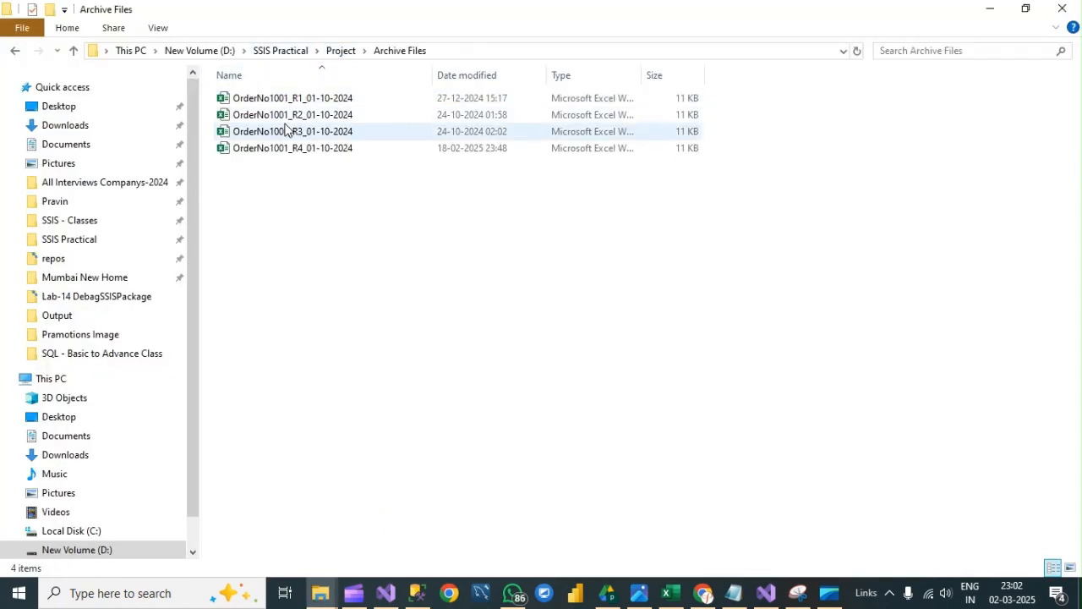
key(ctrl+a)
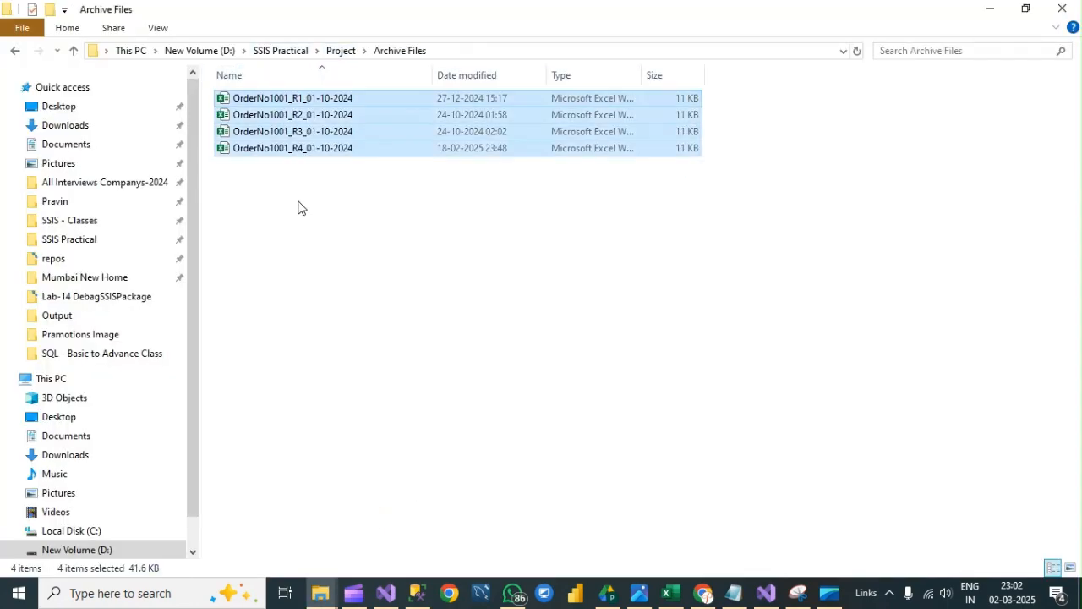
click(341, 51)
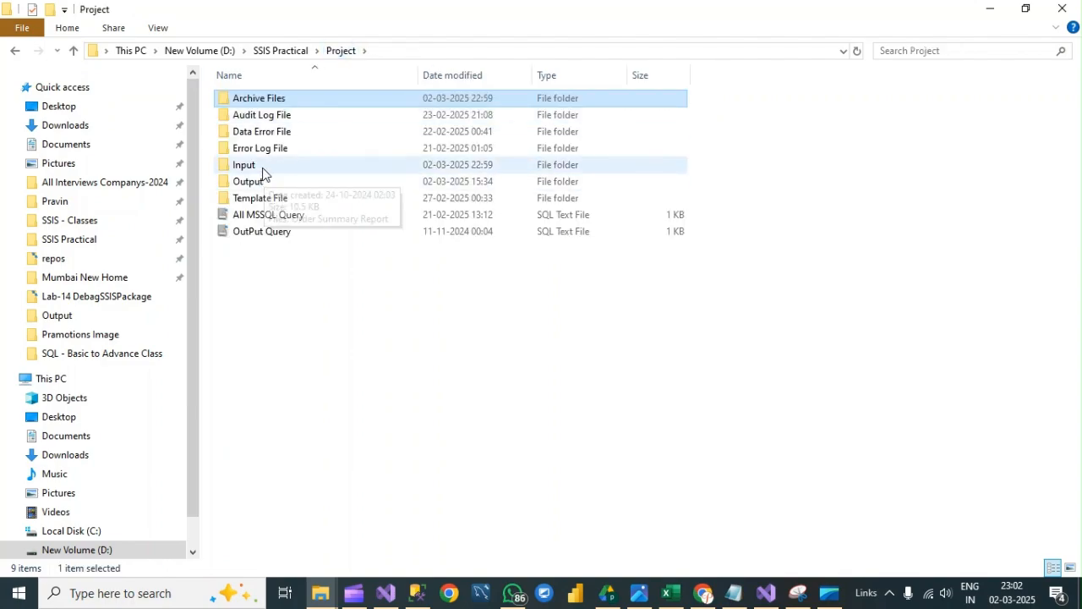
double_click(262, 169)
key(ctrl+v)
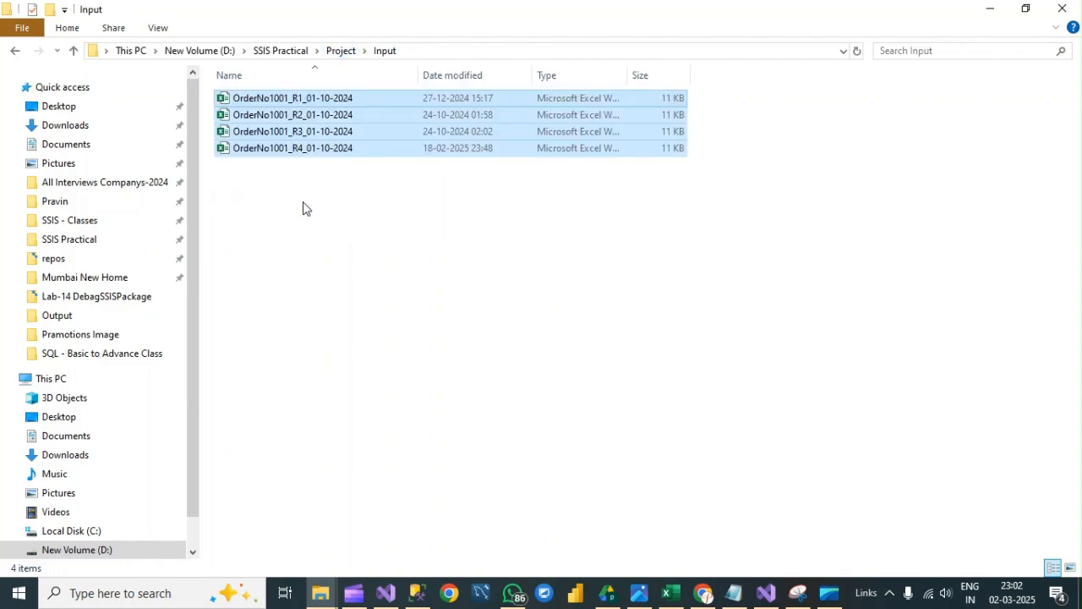
click(331, 53)
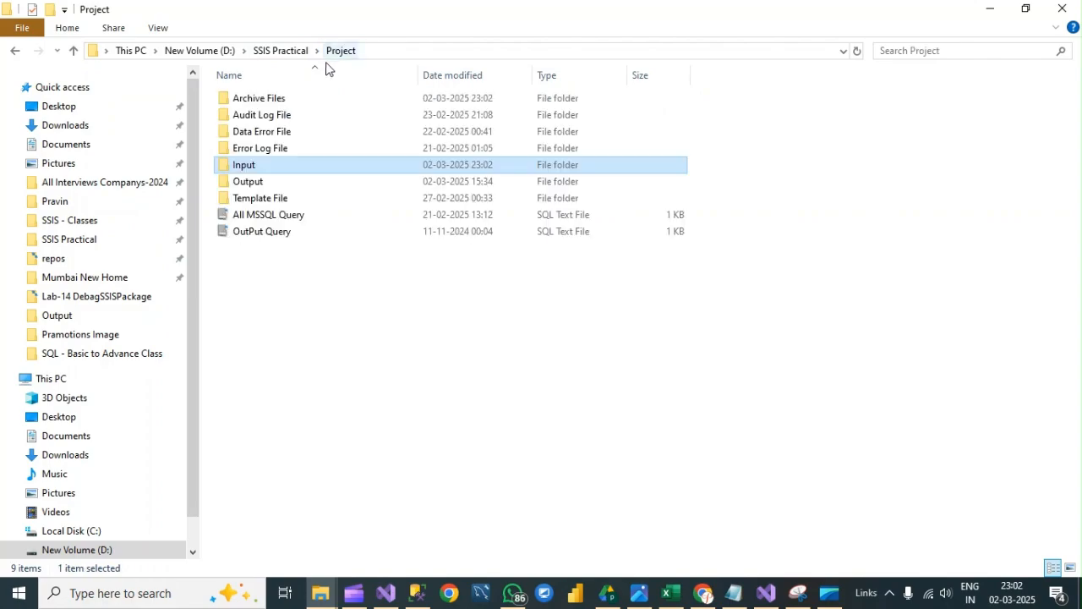
double_click(265, 167)
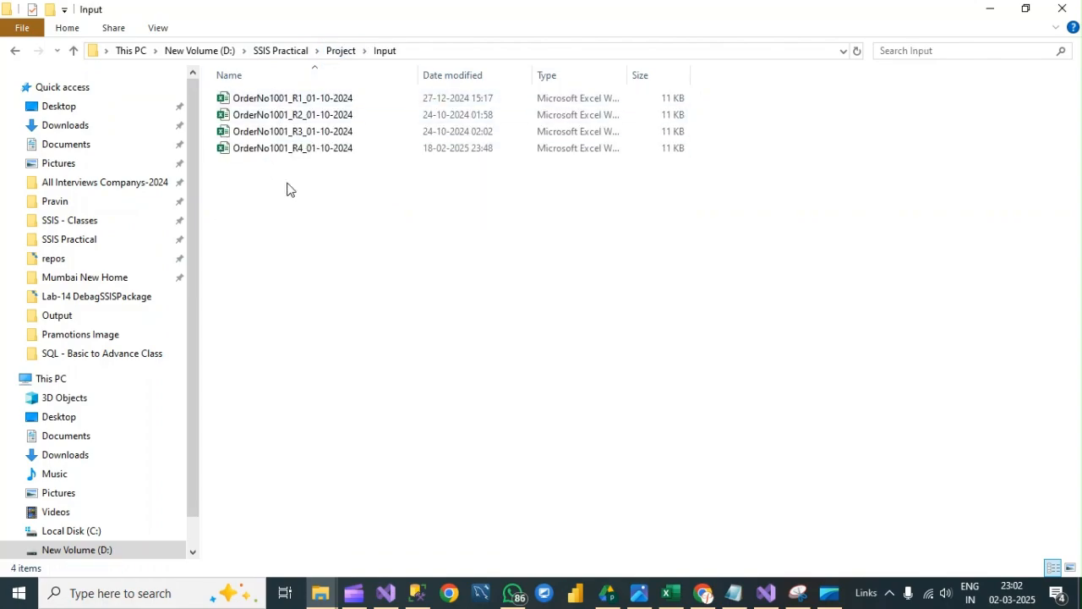
- Return to Visual Studio and review the FTP Server Excel File Extract, MYSQL Database Data Extract and Export All Error Log containers in the control flow
click(386, 592)
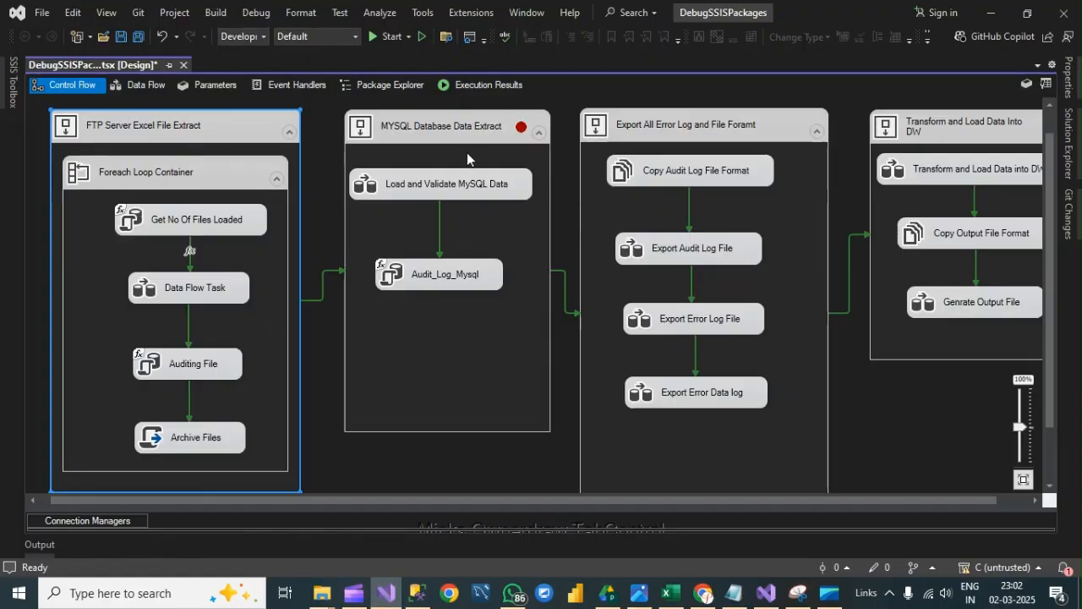
click(438, 125)
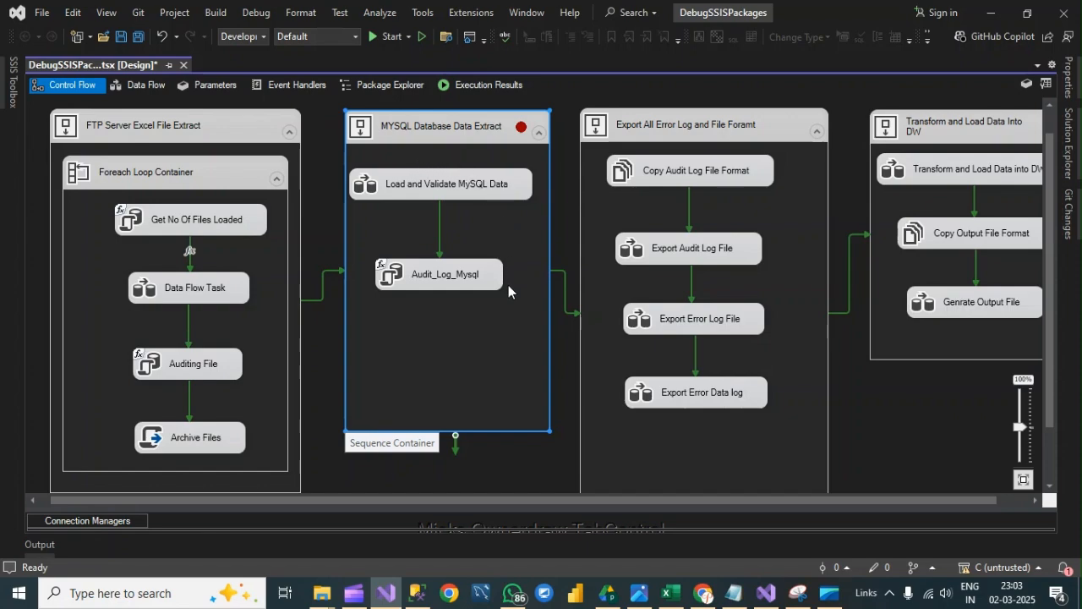
click(92, 128)
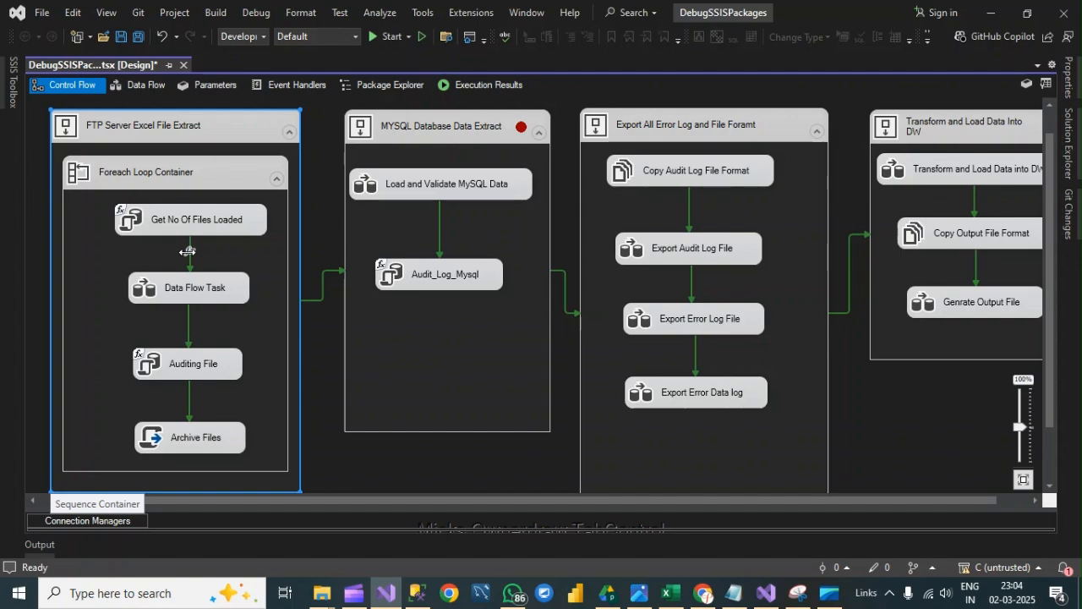
click(450, 128)
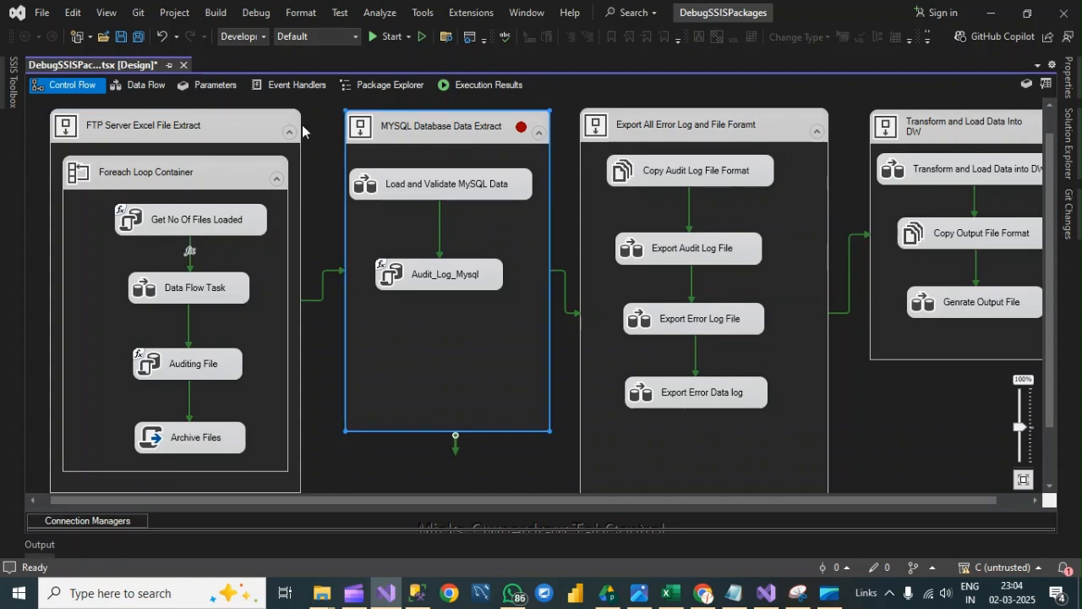
right_click(453, 123)
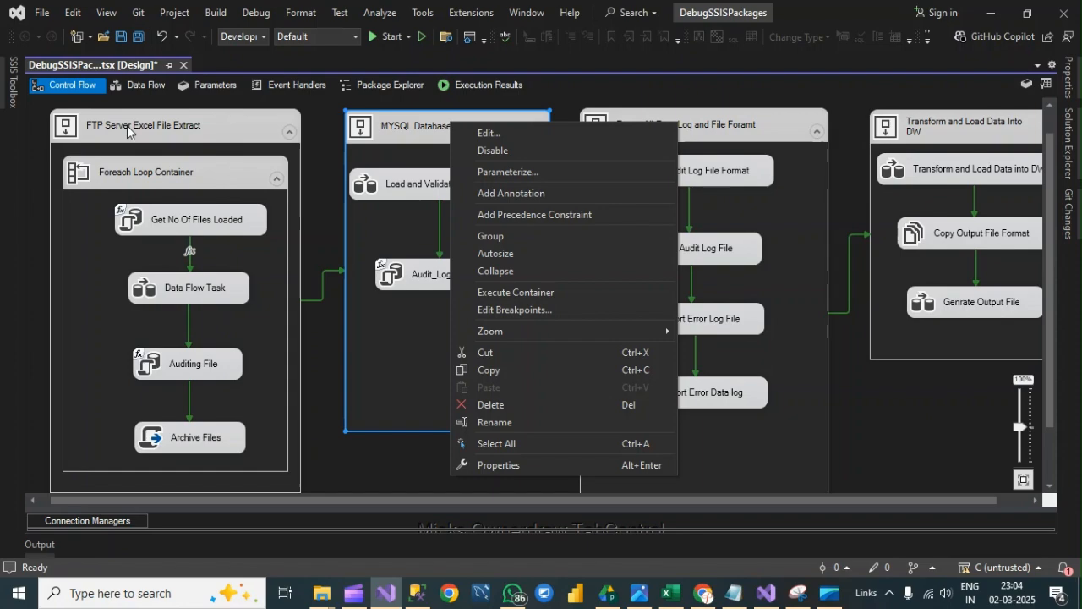
click(402, 123)
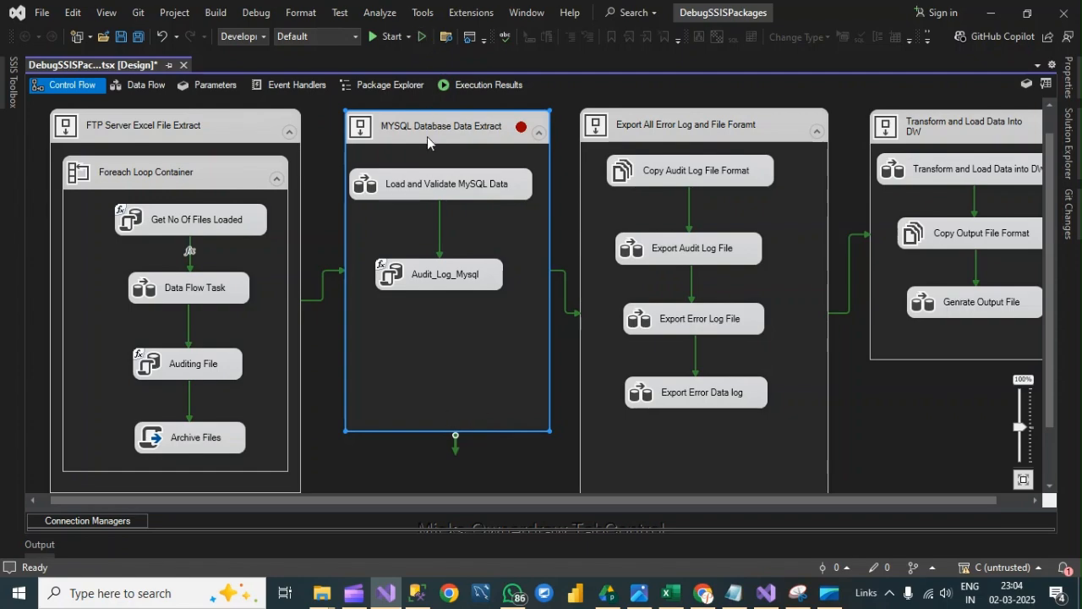
click(424, 125)
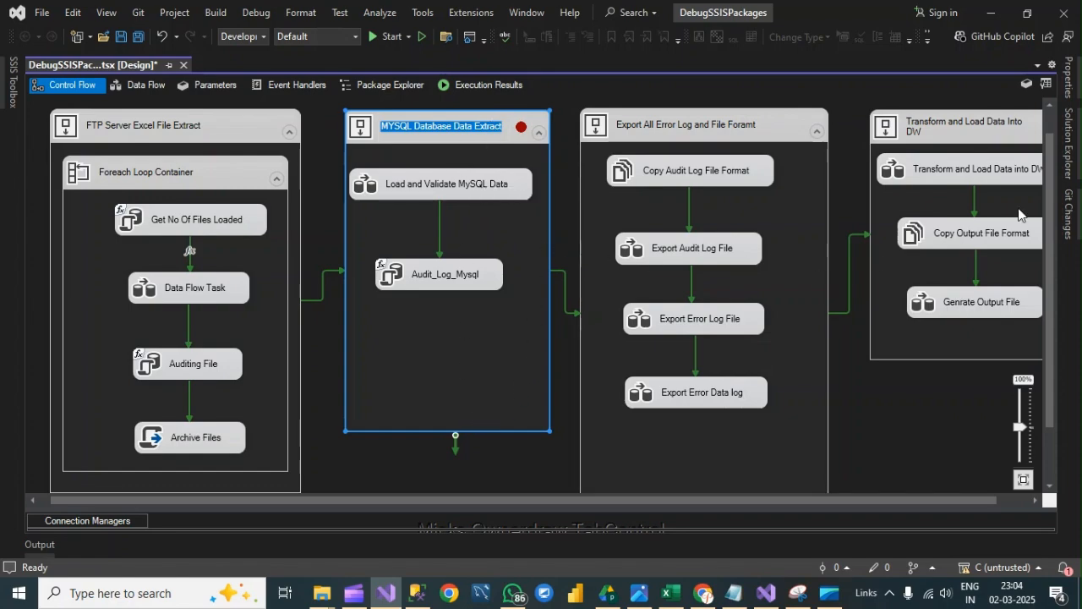
click(777, 119)
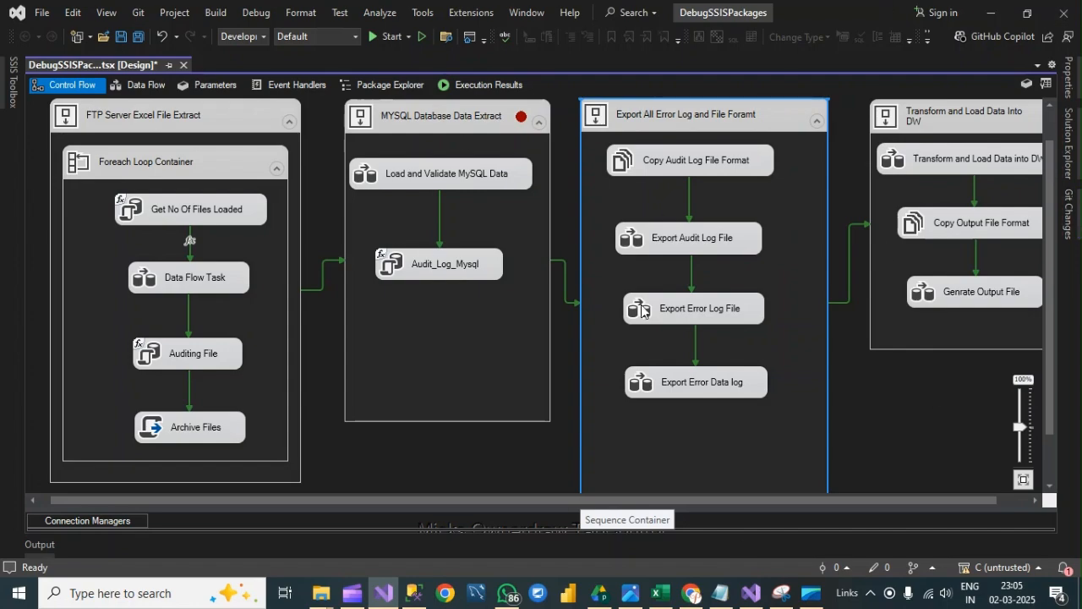
click(379, 464)
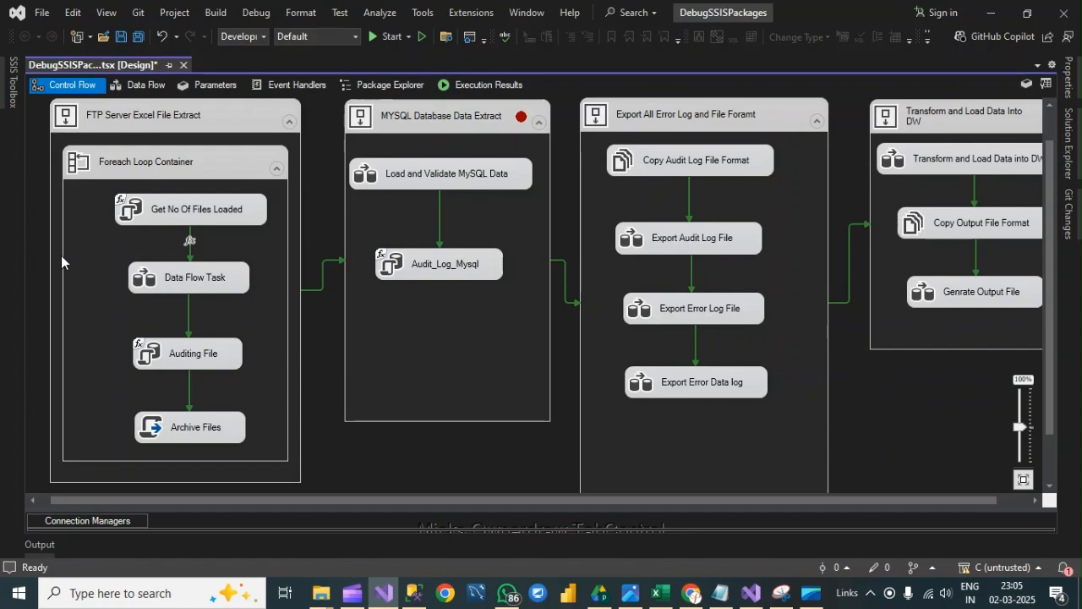
- Open the package properties and set CheckpointFileName to CheckPoint.XML in the Lab-14 DebagSSISPackage folder
right_click(892, 402)
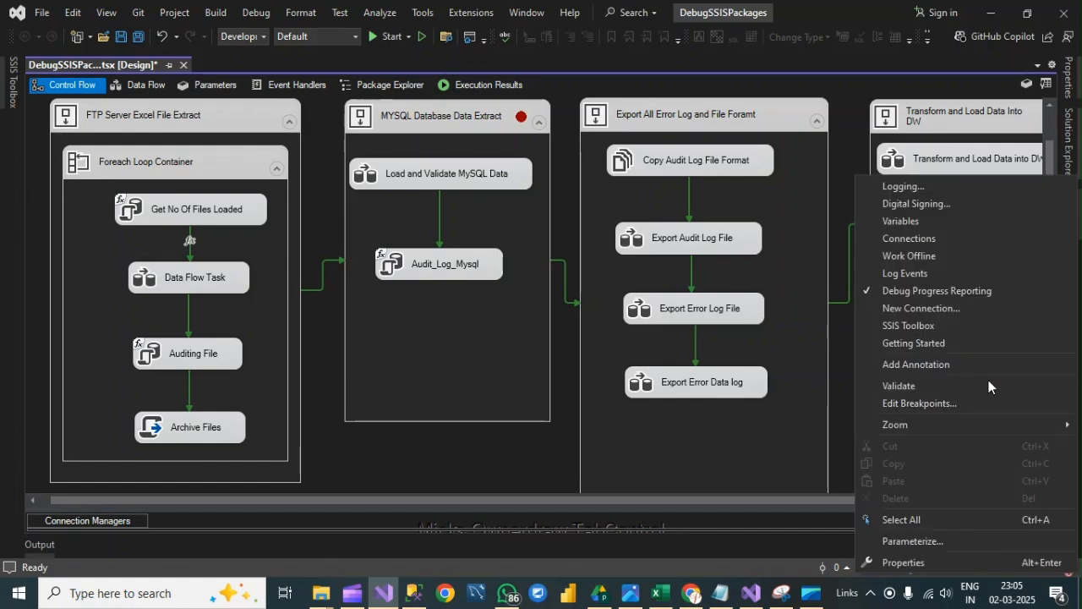
click(922, 562)
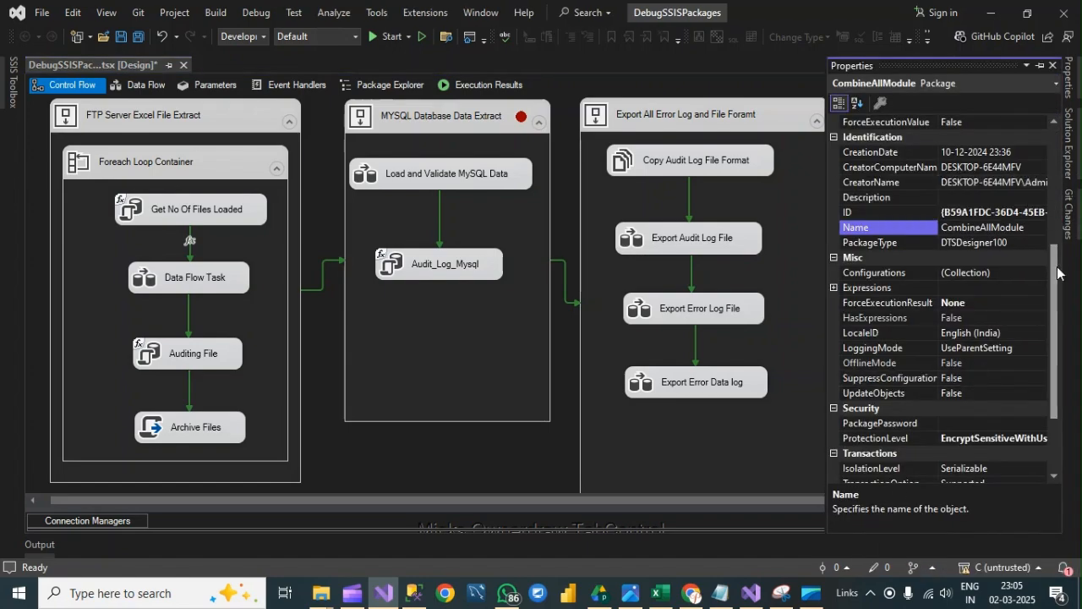
scroll(1057, 273, up, 5)
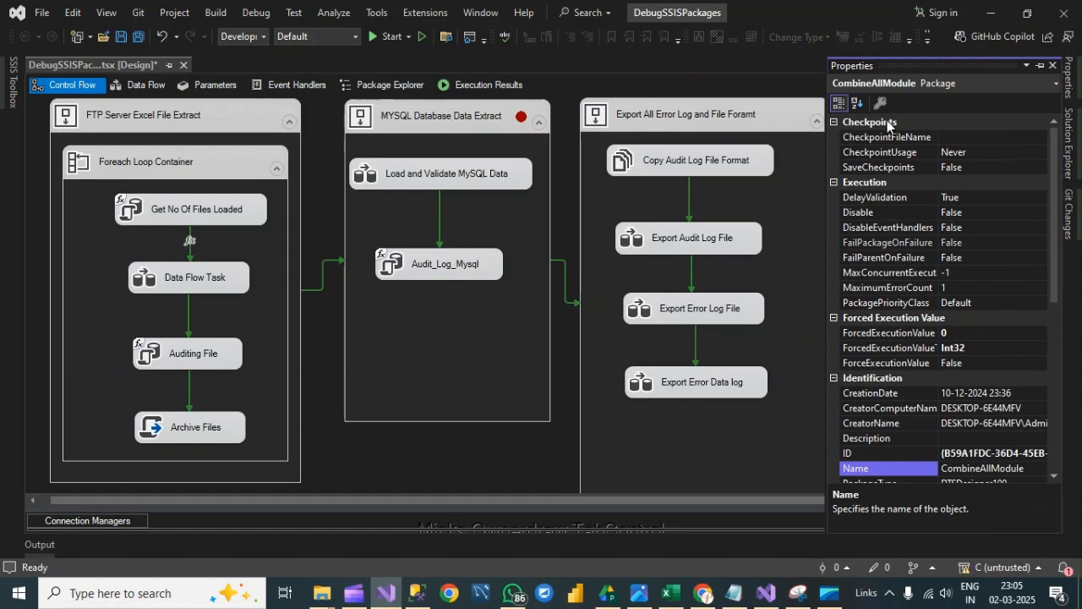
click(974, 137)
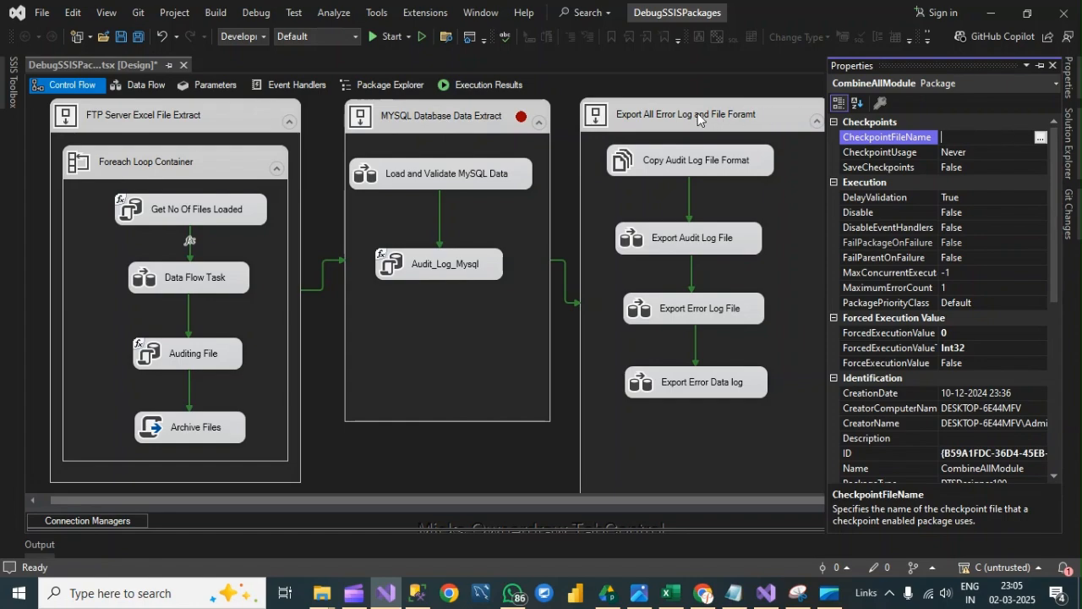
click(1041, 138)
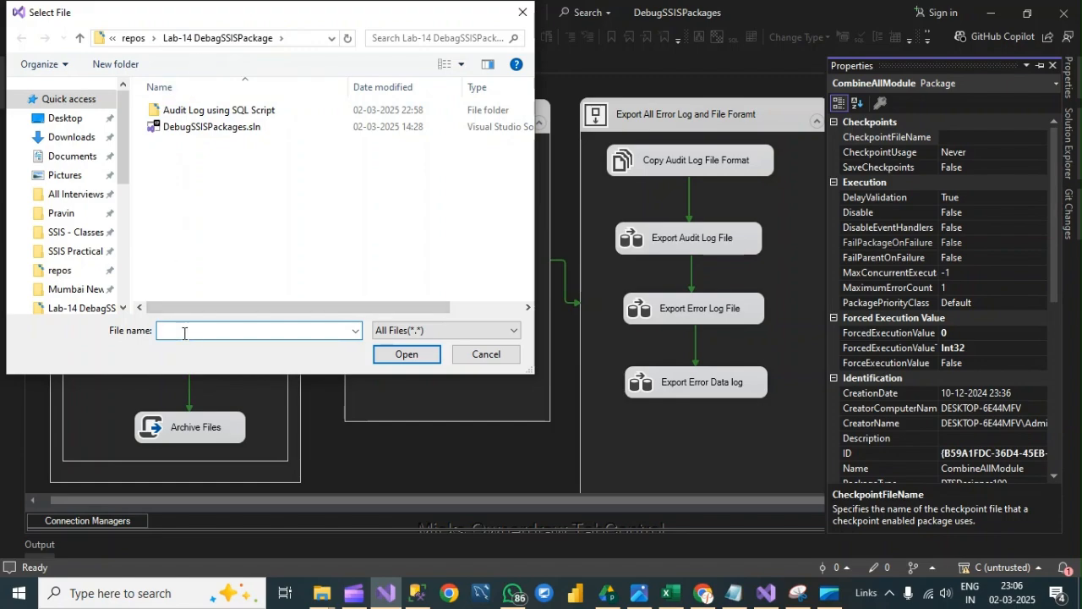
text(CheckPoint.X)
text(ML)
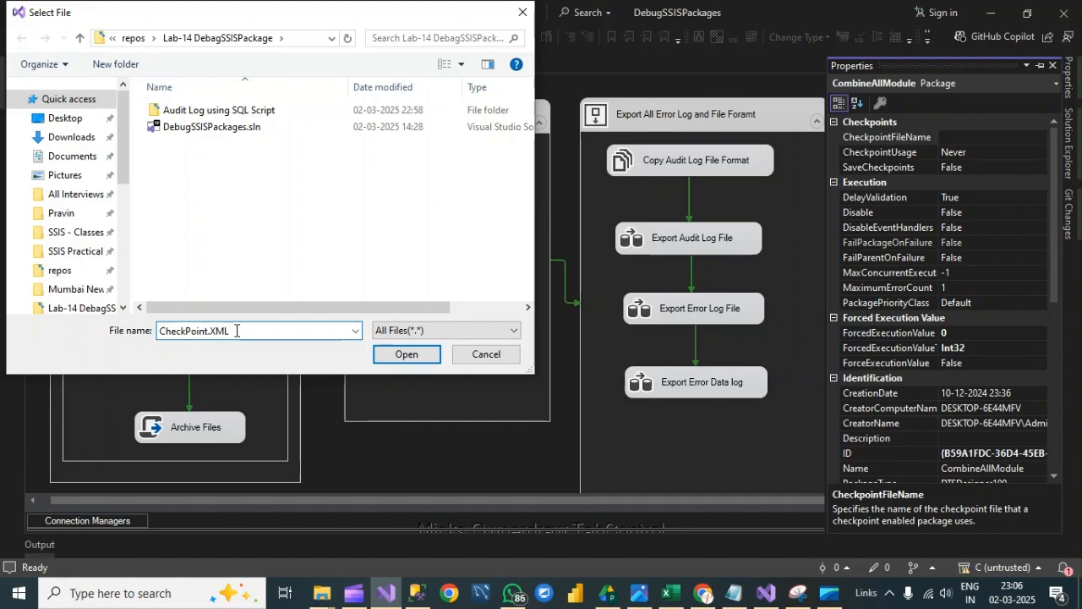
click(401, 356)
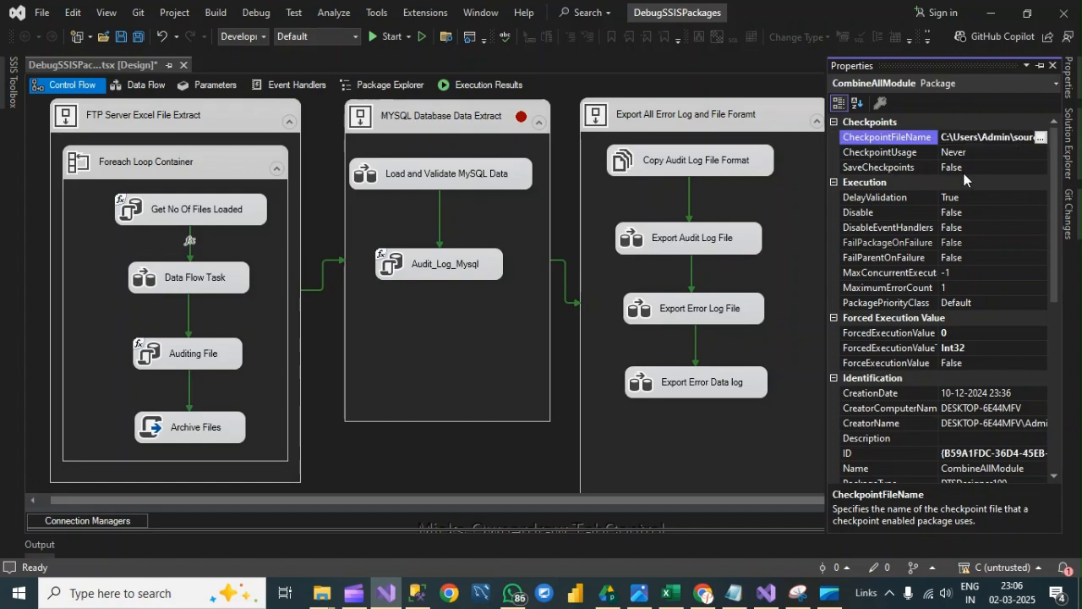
- Set the package's CheckpointUsage to IfExists and SaveCheckpoints to True
click(982, 154)
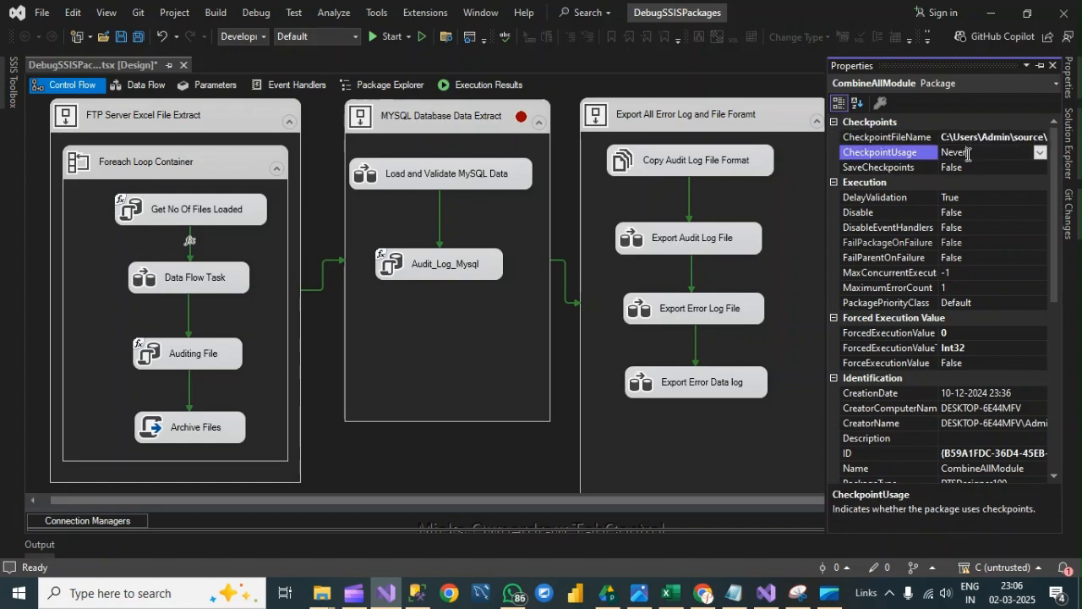
click(1040, 152)
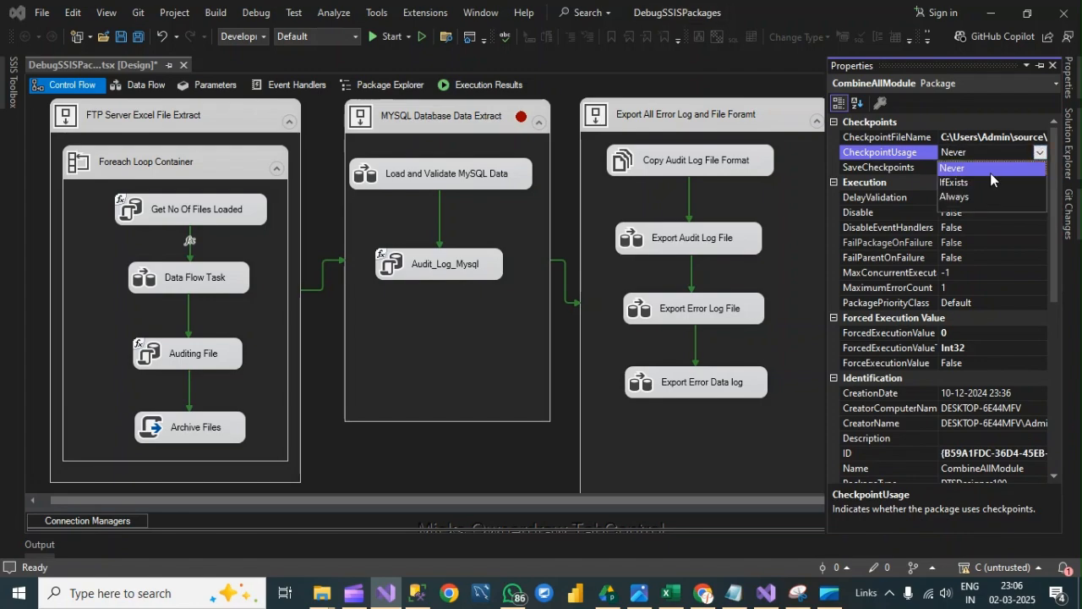
click(956, 182)
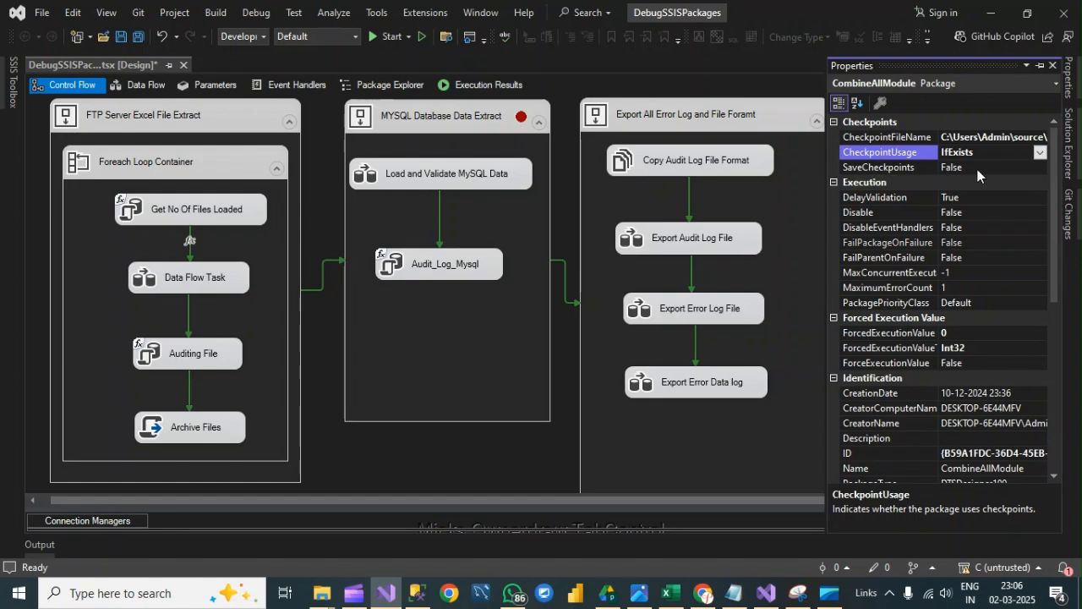
click(1001, 166)
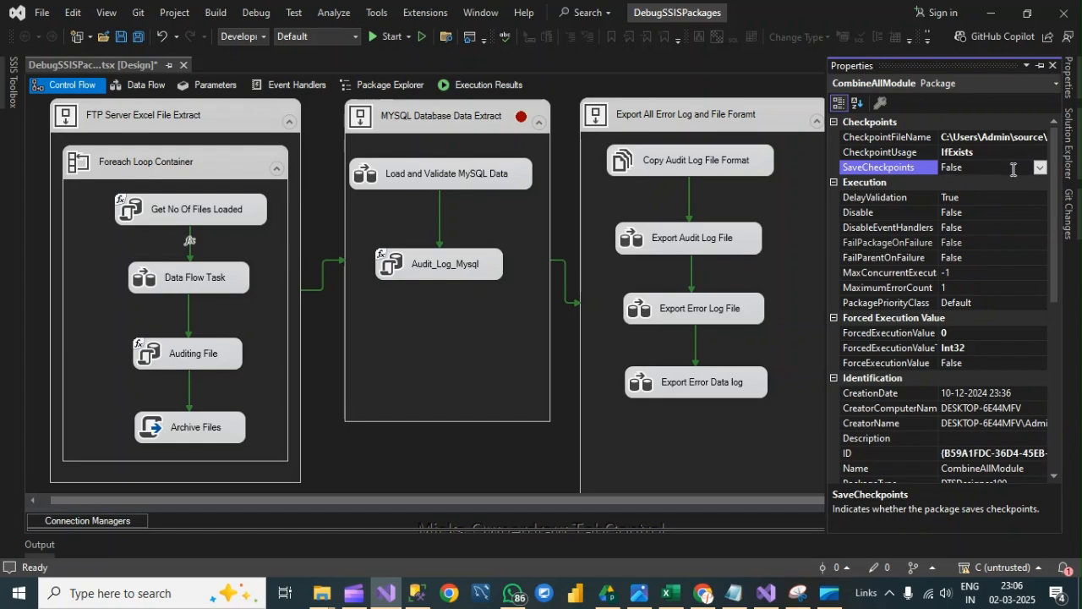
click(1041, 168)
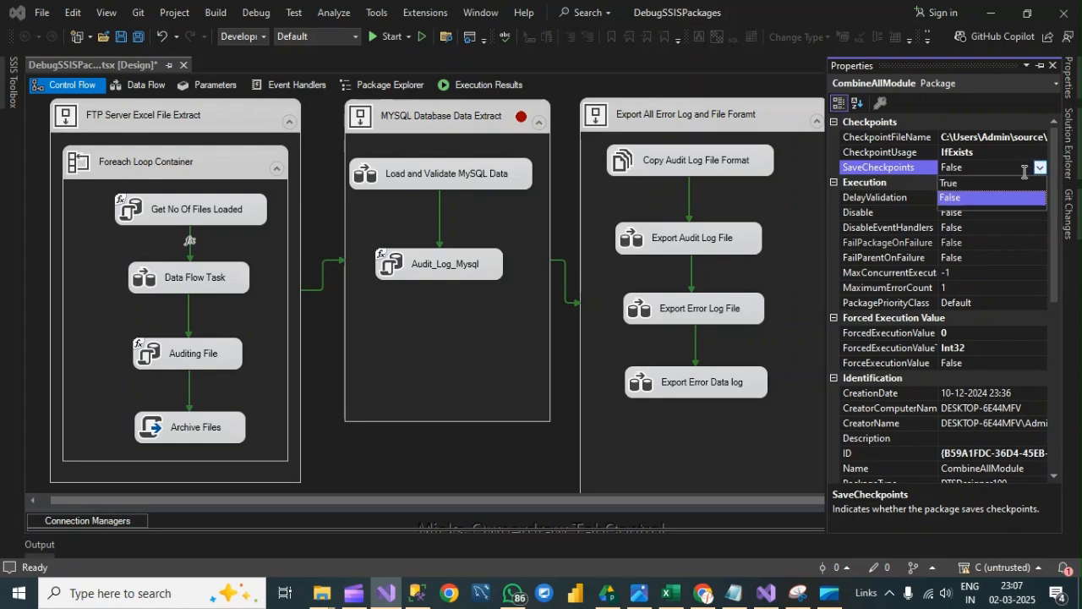
click(975, 180)
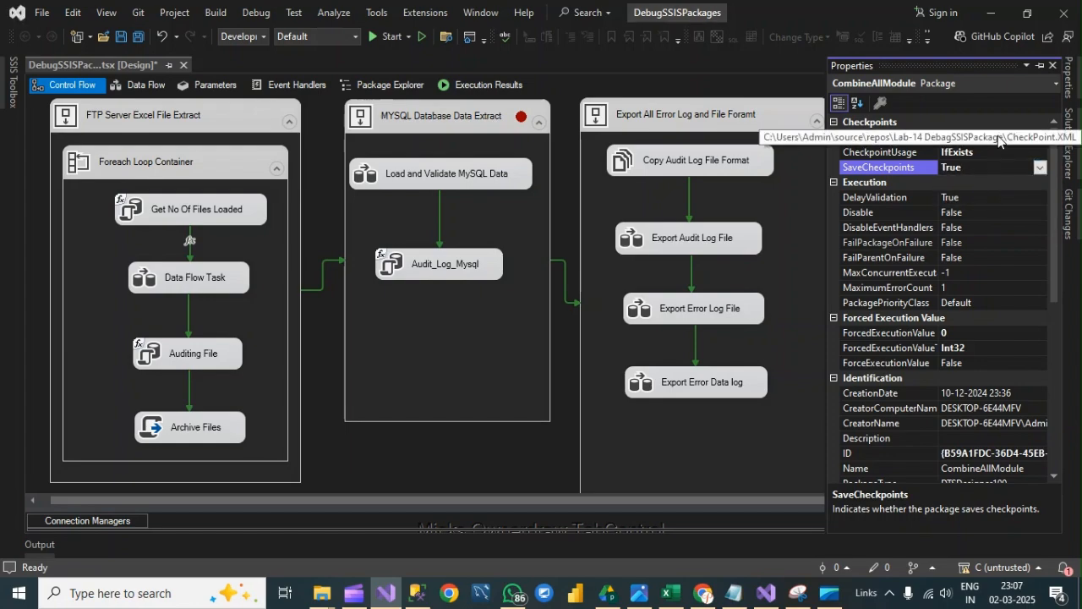
click(518, 465)
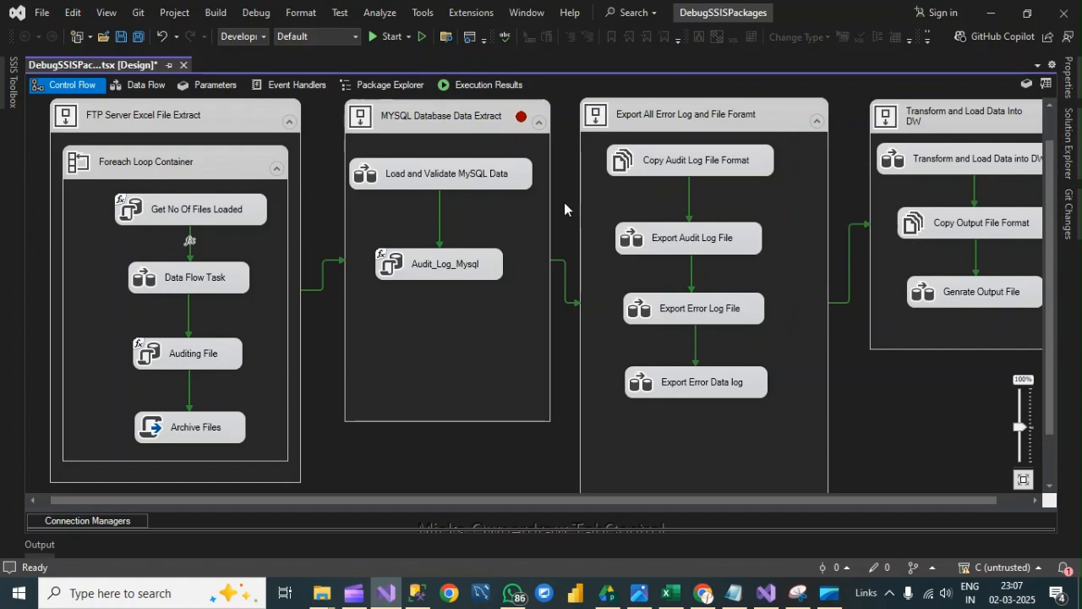
- Set FailPackageOnFailure to True for the FTP Server Excel File Extract container
click(232, 124)
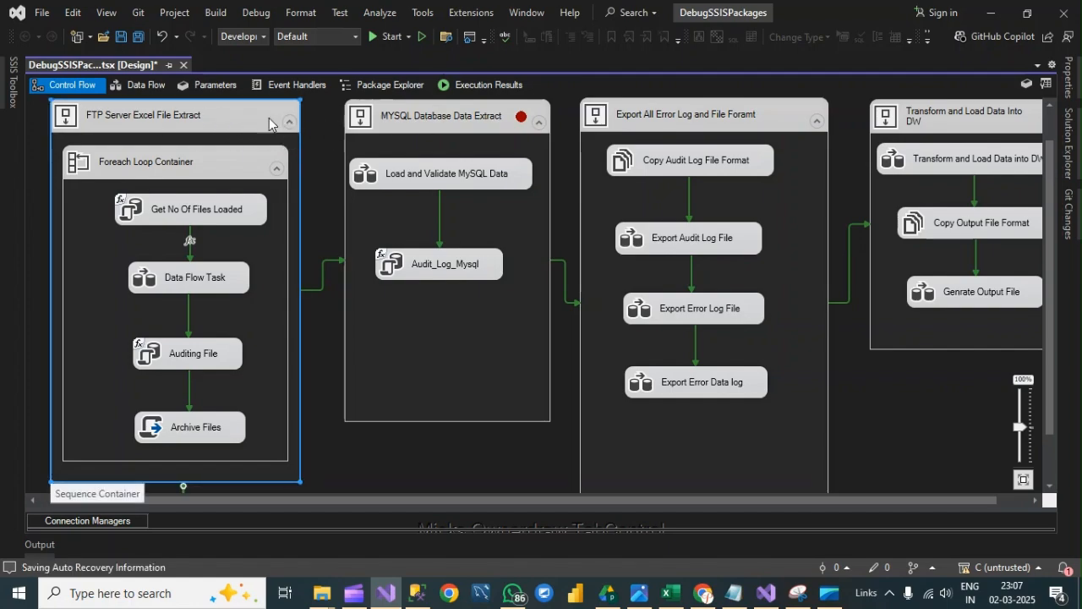
right_click(246, 117)
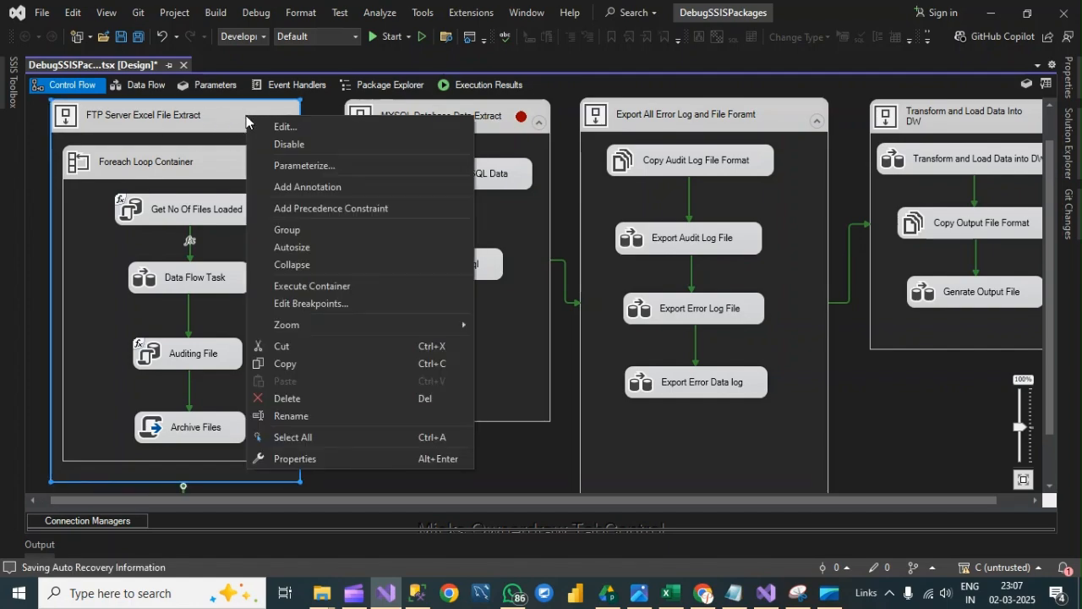
click(334, 459)
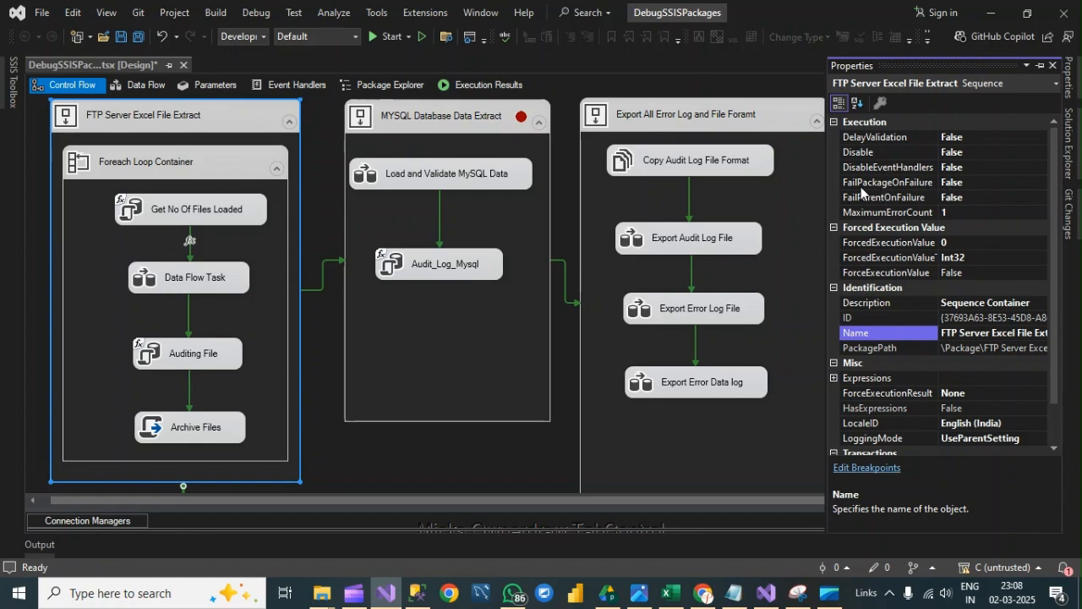
click(965, 184)
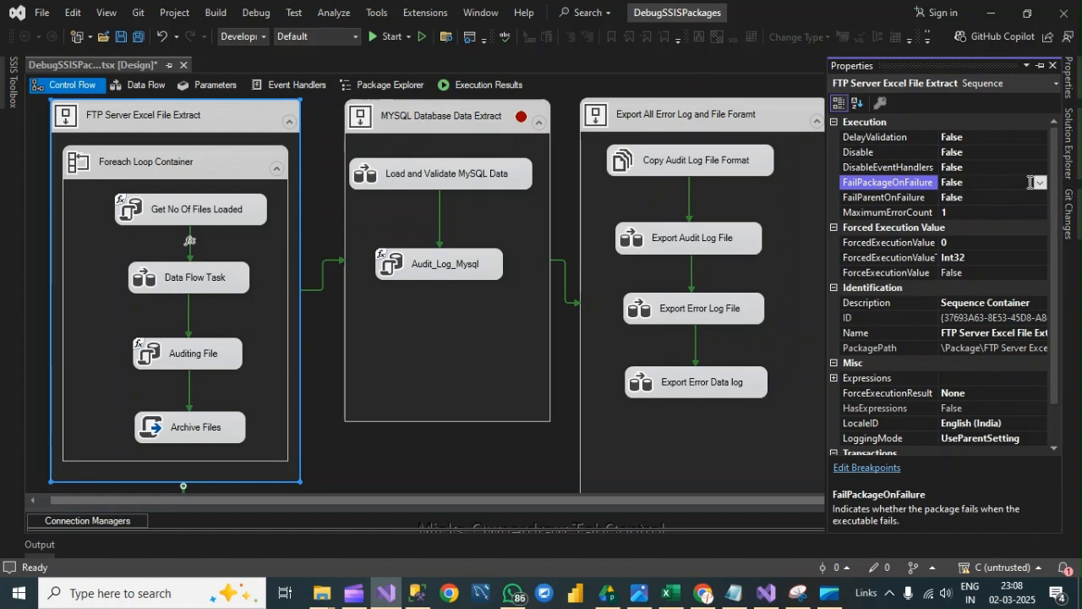
click(1041, 183)
click(970, 197)
- Set FailPackageOnFailure to True for the MYSQL Database Data Extract container
click(462, 123)
right_click(462, 123)
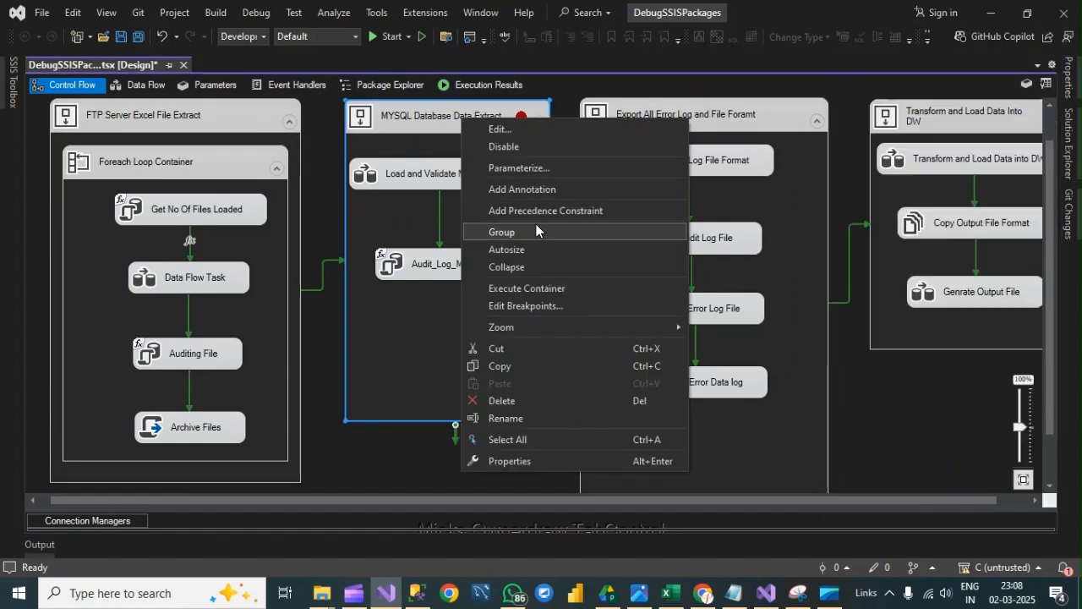
click(509, 461)
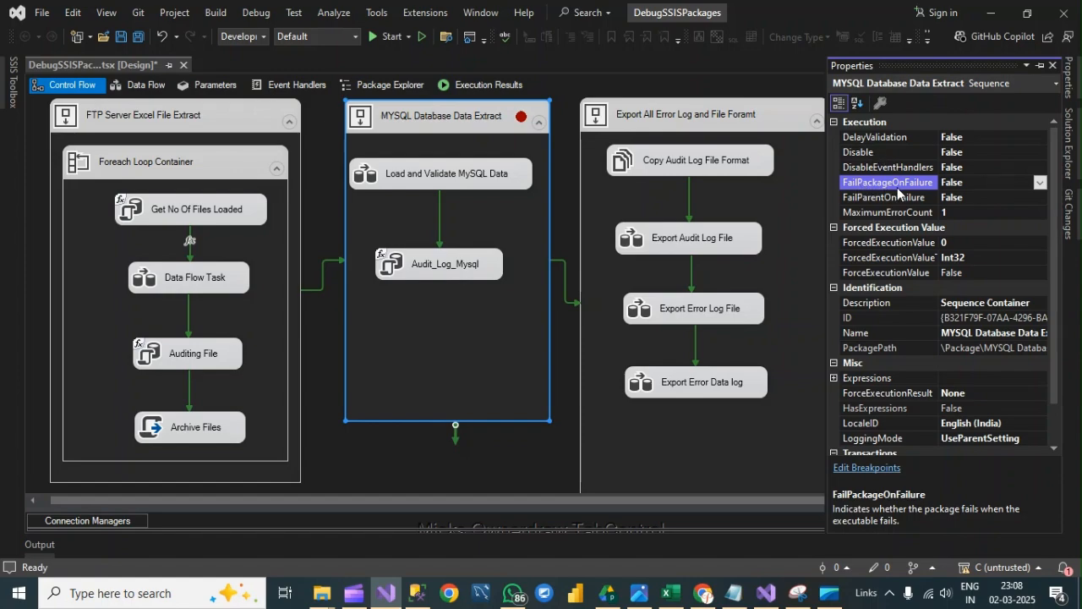
click(1040, 182)
click(971, 199)
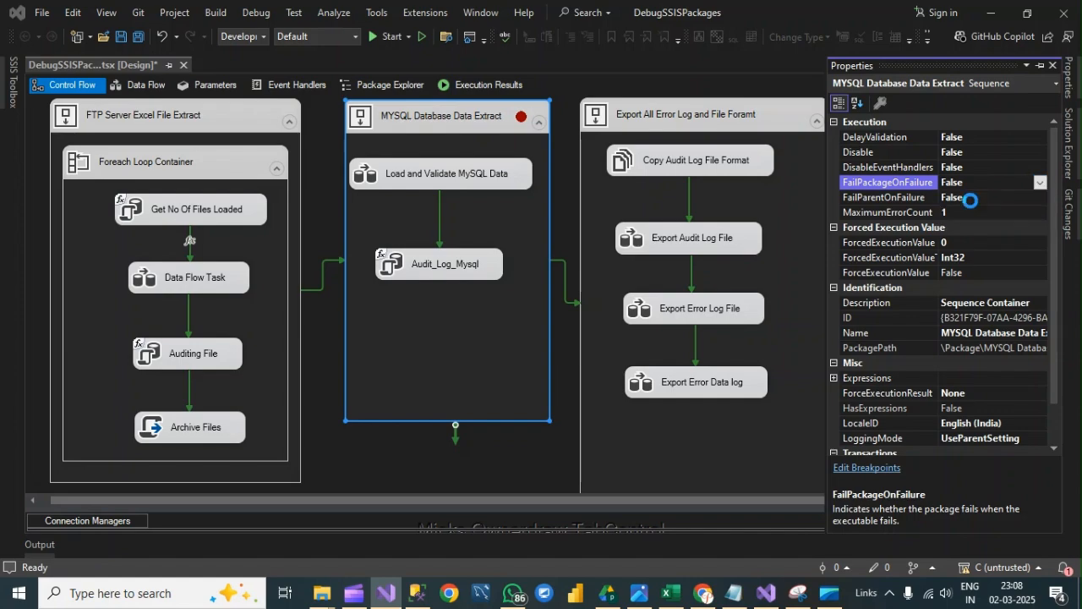
- Set FailPackageOnFailure to True for the Export All Error Log and File Foramt container
click(718, 100)
right_click(716, 102)
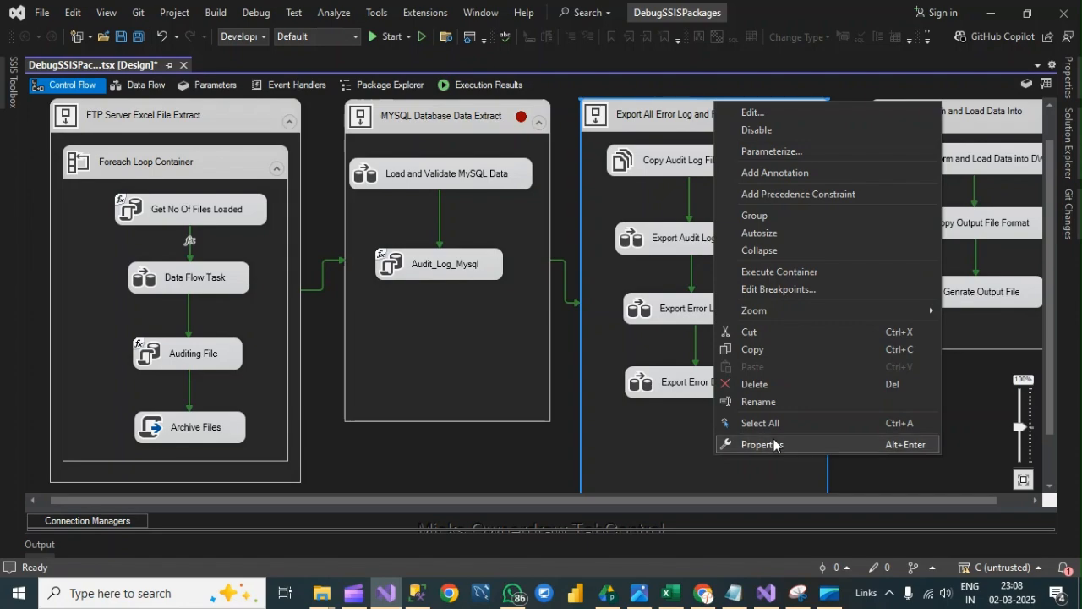
click(749, 444)
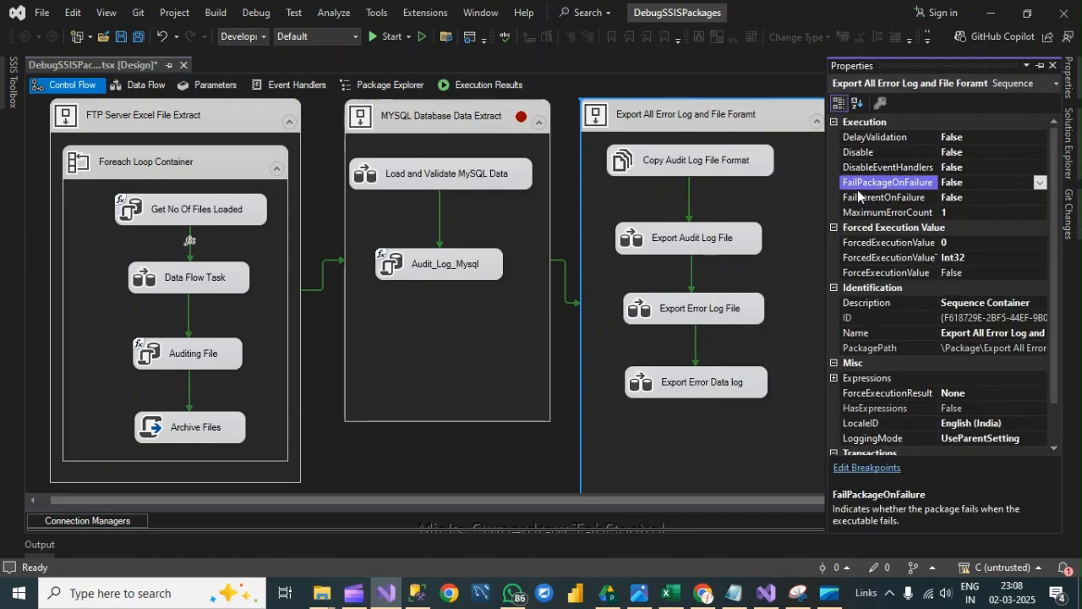
click(1040, 182)
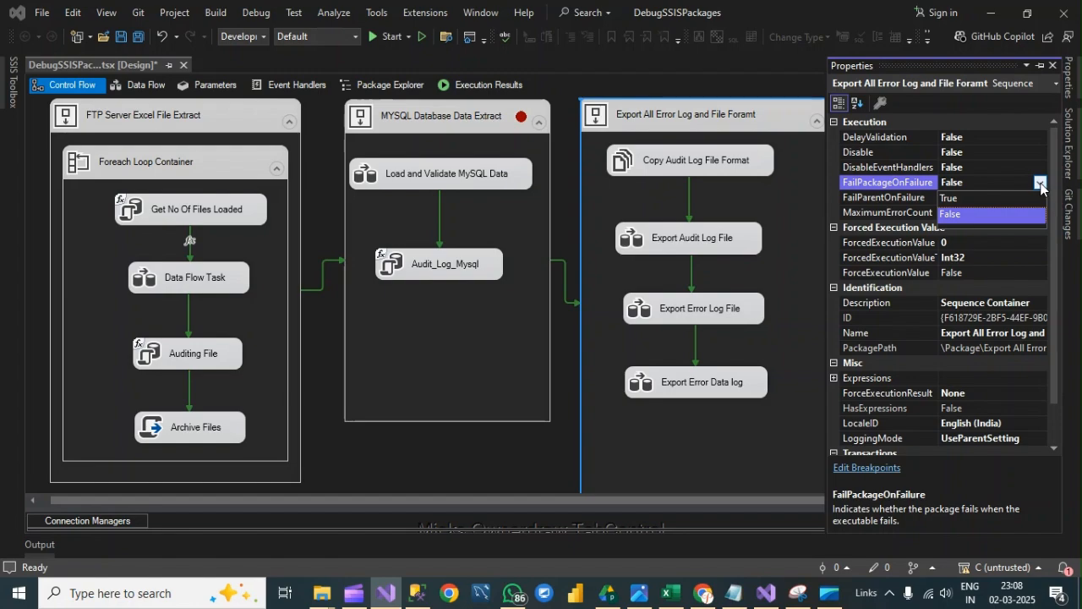
click(969, 199)
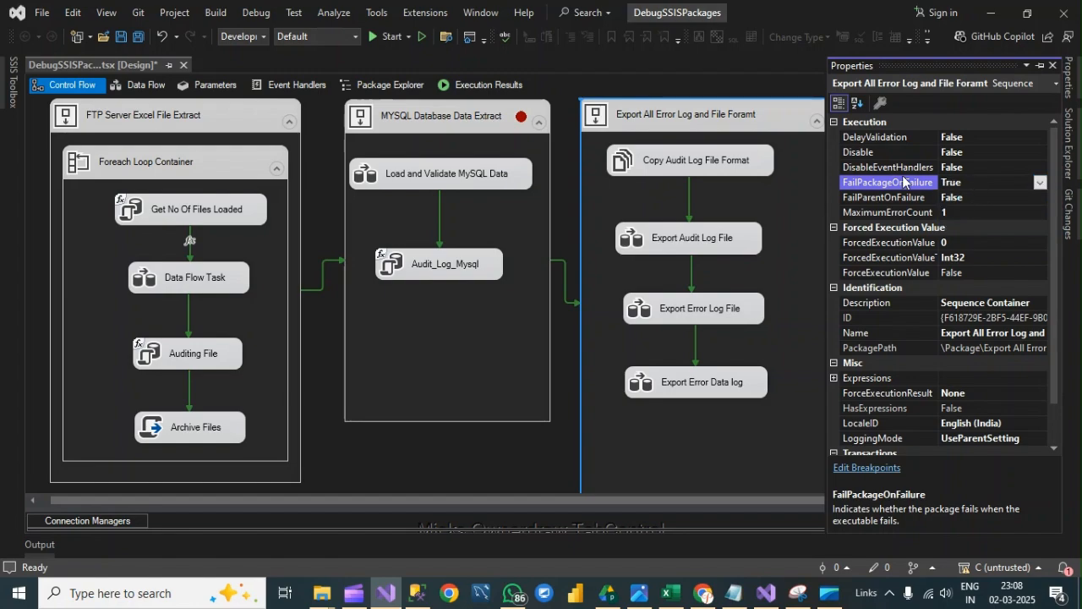
click(406, 459)
- Set FailPackageOnFailure to True for the Transform and Load Data Into DW container and save the package
click(965, 115)
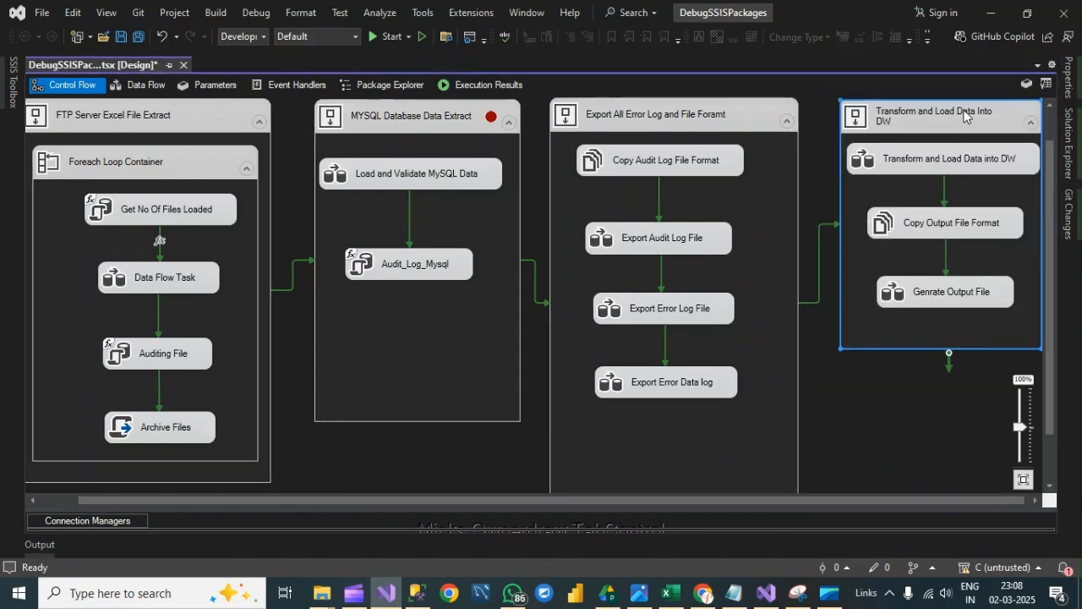
right_click(965, 116)
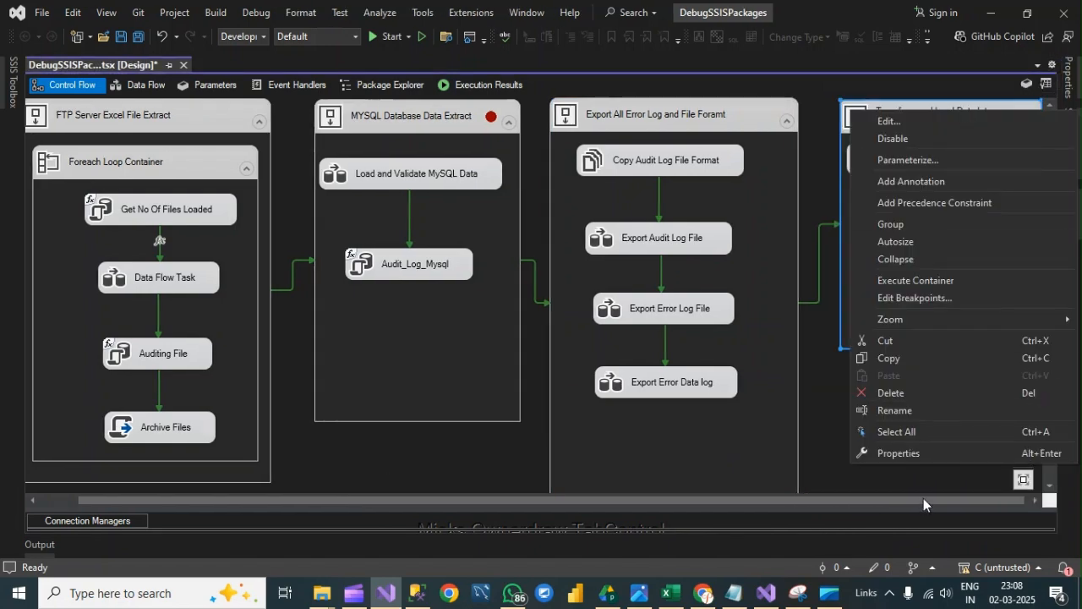
click(909, 455)
click(1021, 181)
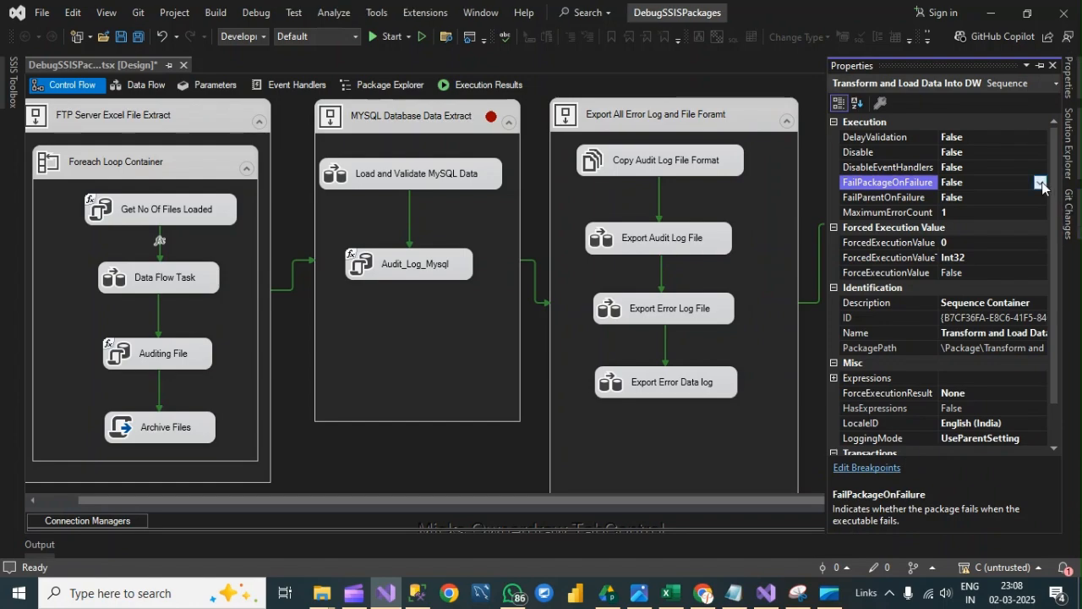
double_click(999, 182)
click(493, 470)
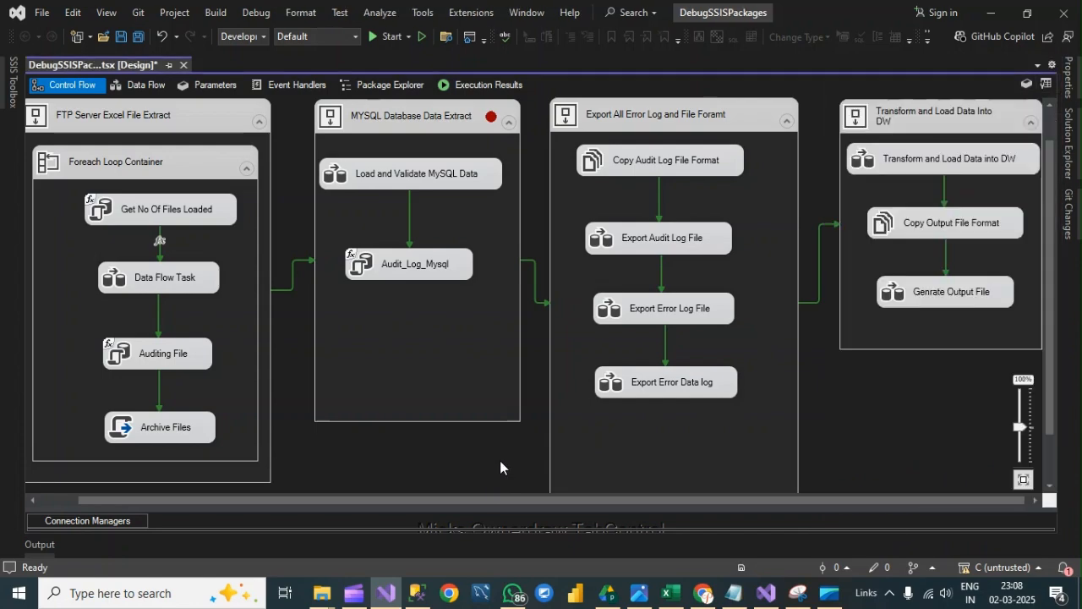
key(ctrl+s)
- Review the package's checkpoint properties: CheckpointFileName, CheckpointUsage and SaveCheckpoints
right_click(499, 462)
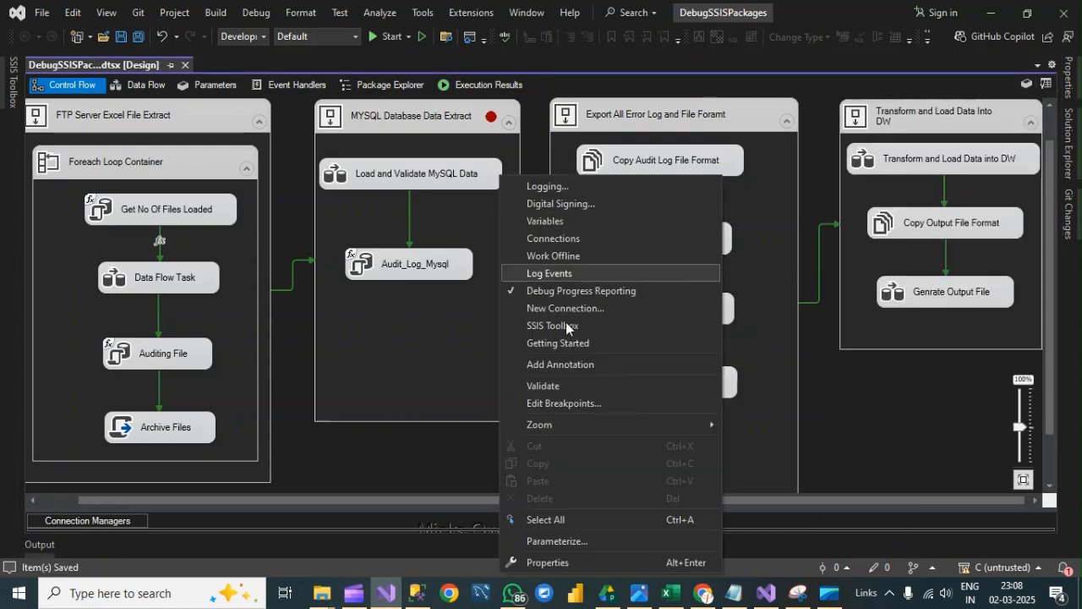
click(553, 558)
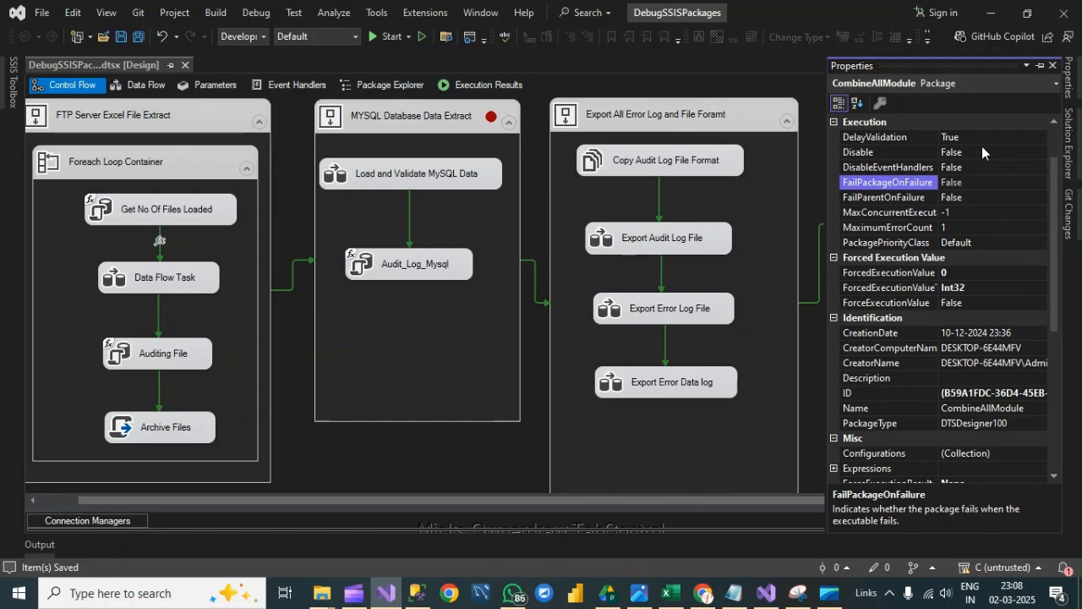
scroll(982, 148, up, 2)
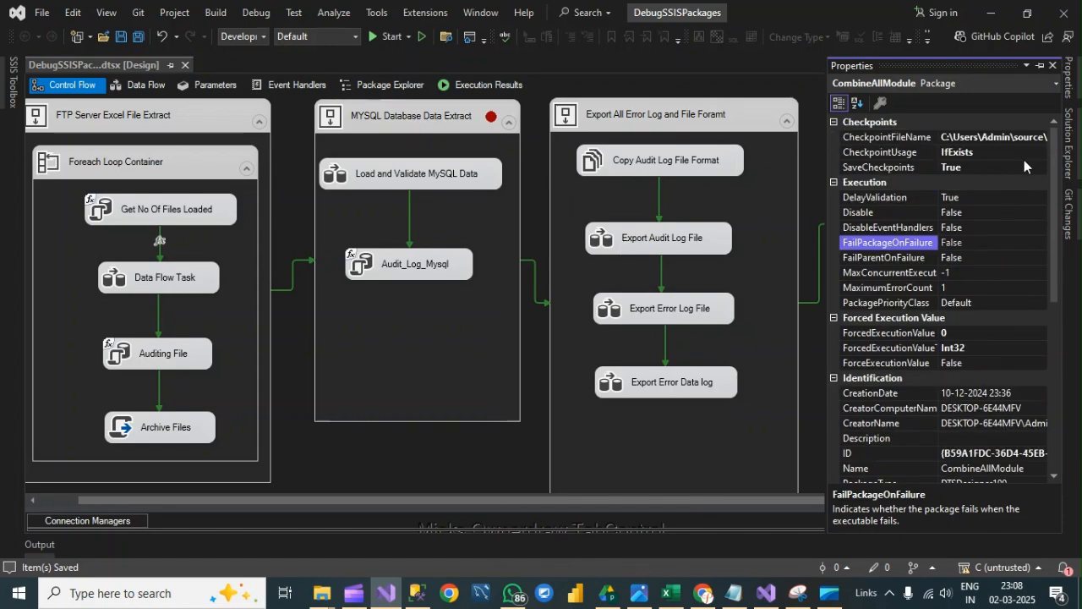
click(447, 460)
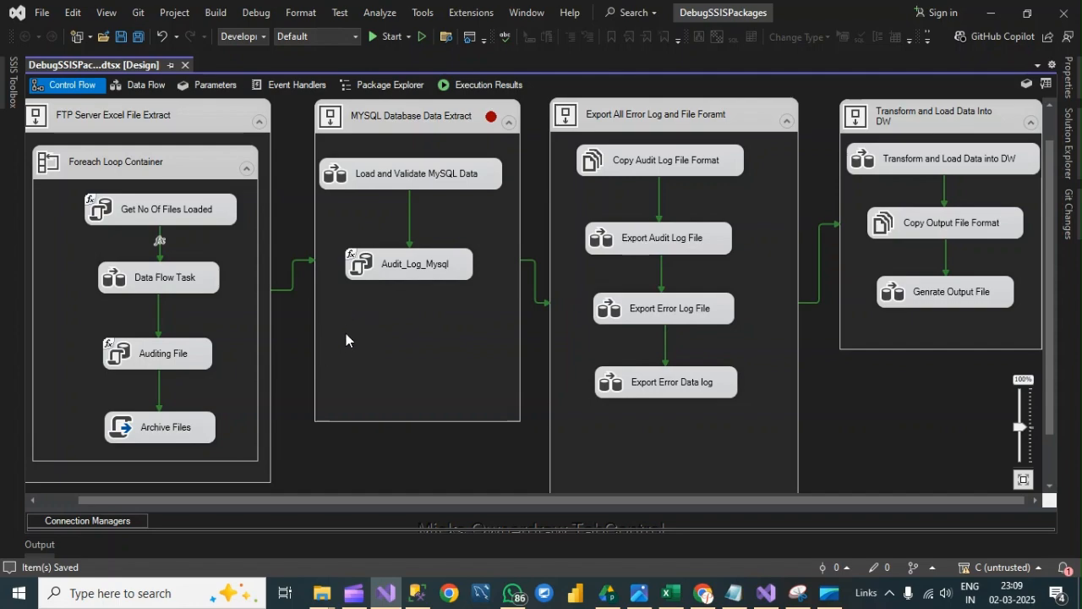
- Add an Execute SQL Task below Audit_Log_Mysql in the MYSQL Database Data Extract container and name it Error
click(13, 81)
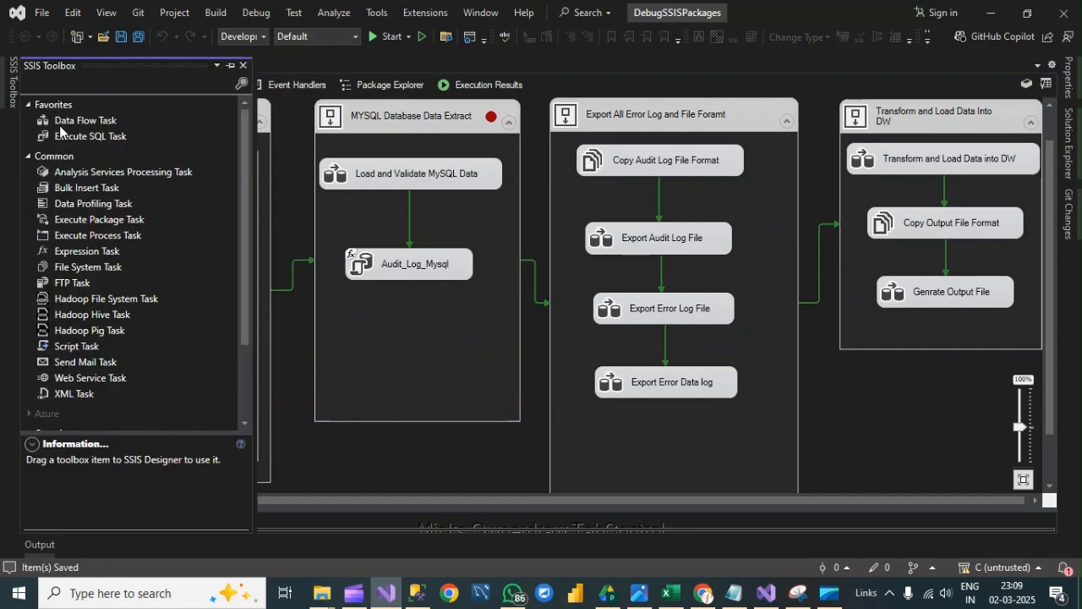
drag(60, 137, 406, 340)
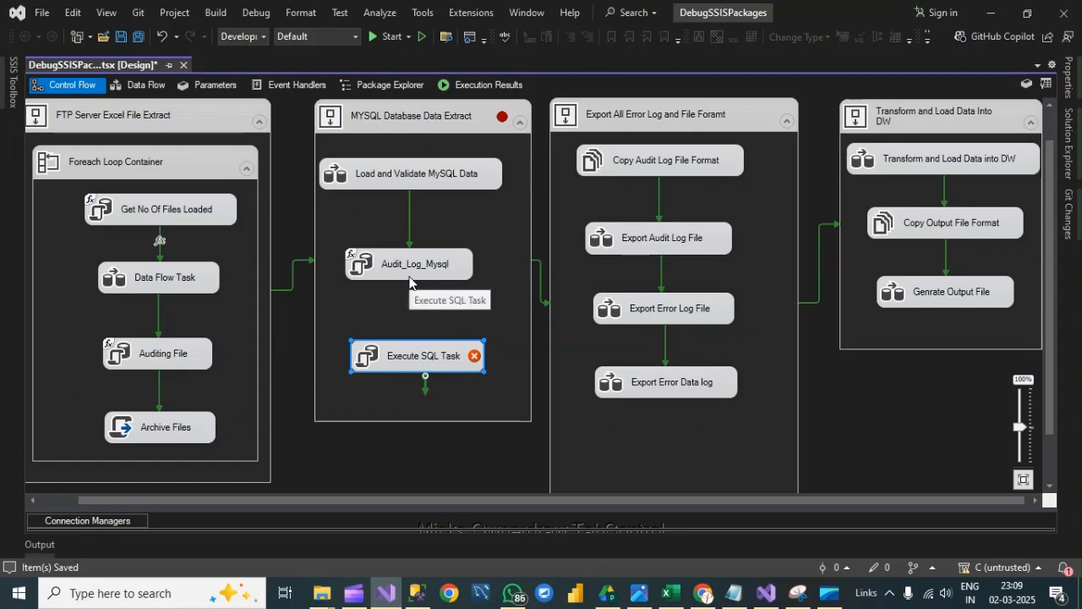
click(401, 362)
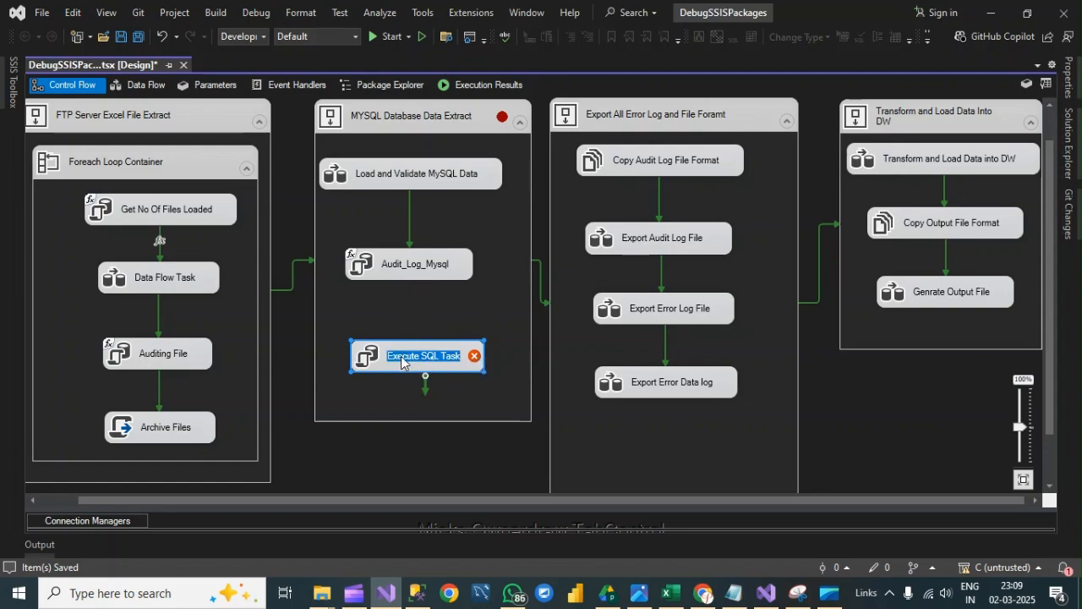
text(E)
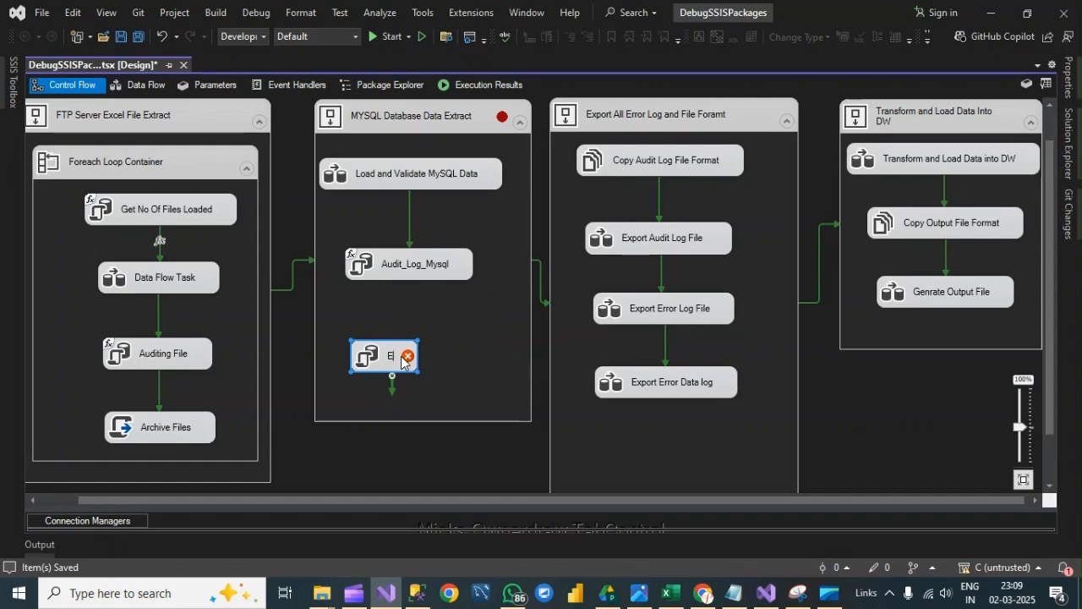
text(rror)
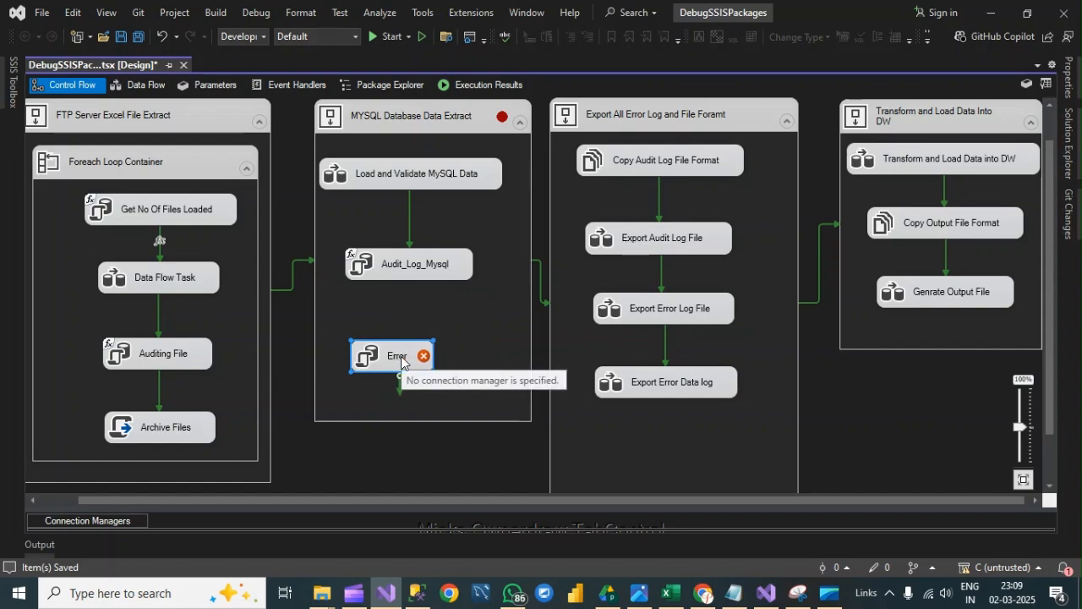
click(447, 317)
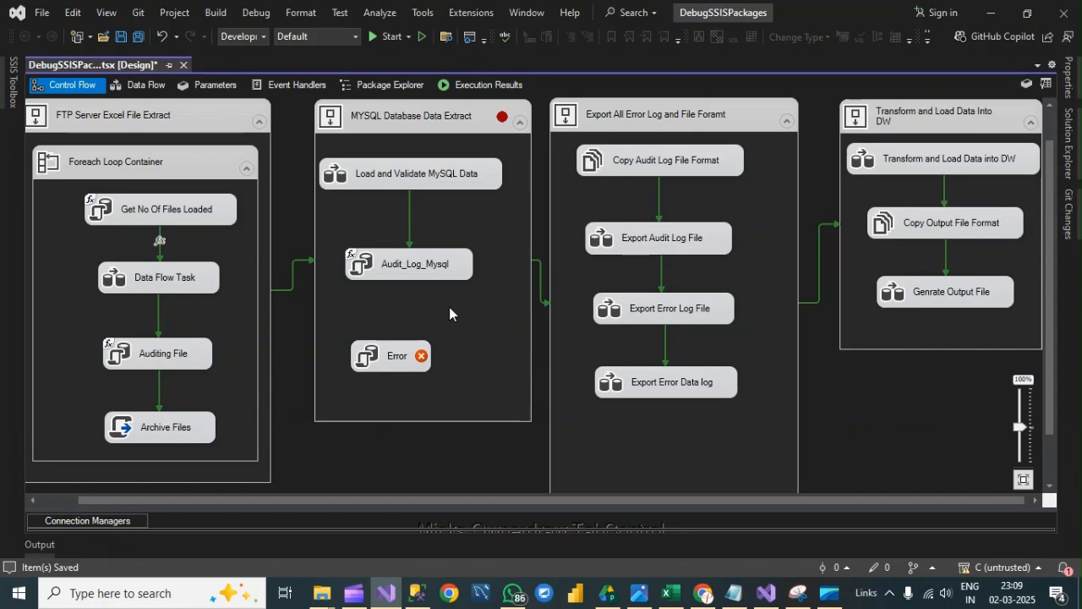
- Align the Error task under Audit_Log_Mysql and connect Audit_Log_Mysql to it with a precedence constraint
drag(392, 352, 414, 354)
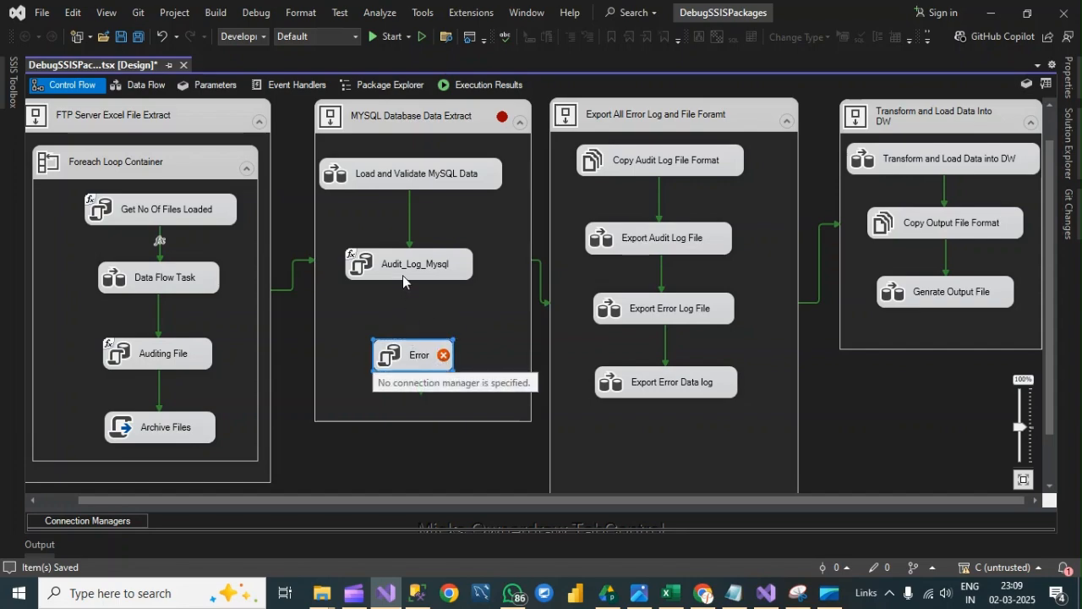
click(404, 277)
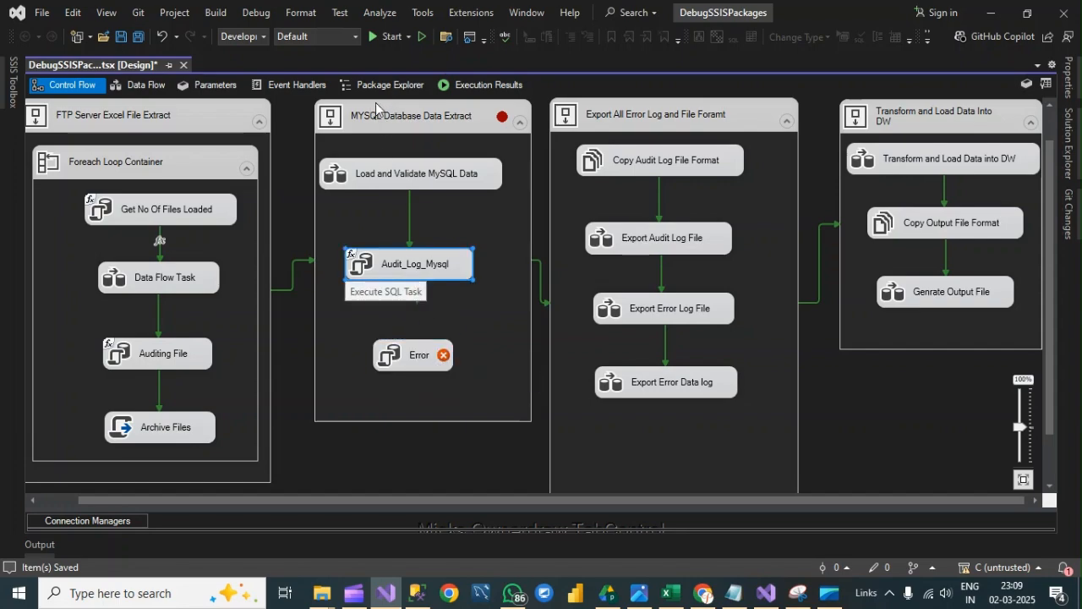
click(424, 270)
drag(417, 296, 409, 357)
click(408, 357)
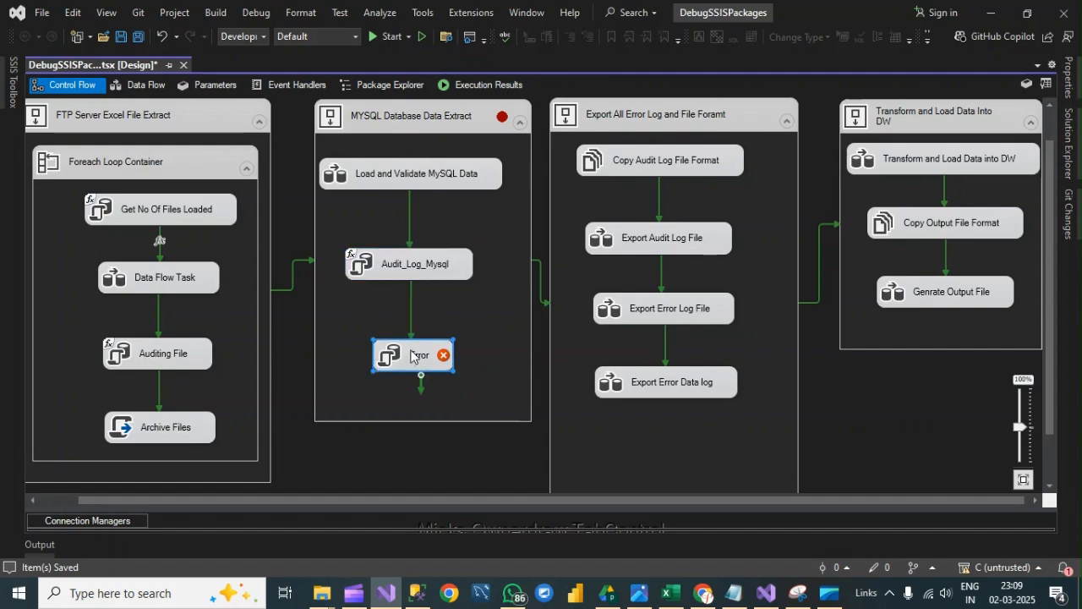
click(410, 356)
click(440, 353)
- Open the Error task's editor and set its OLE DB connection to DESKTOP-6E44MFV.SSIS
double_click(416, 356)
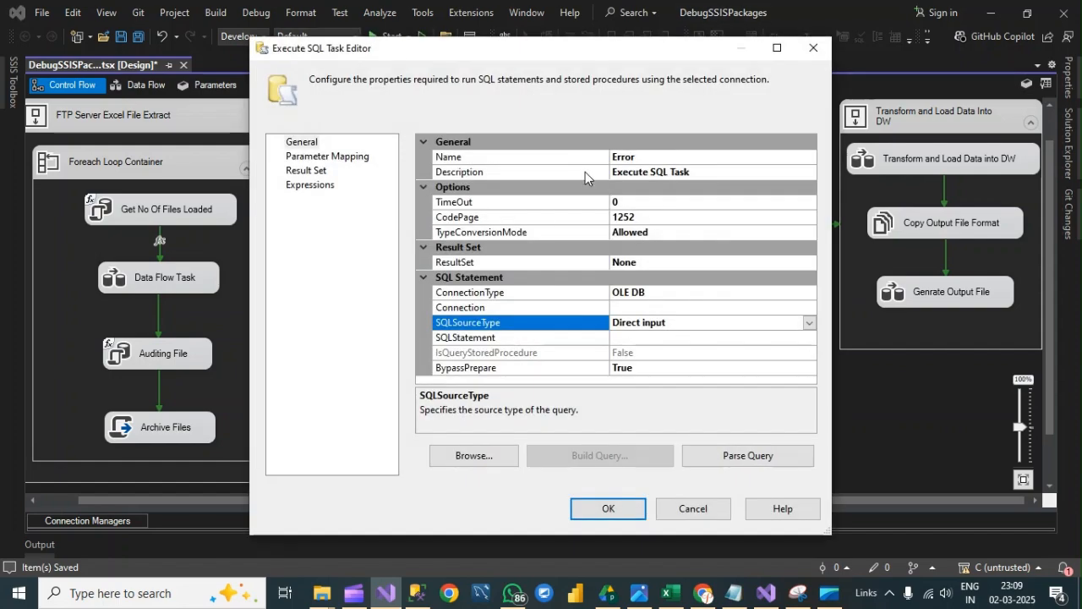
click(685, 294)
click(725, 321)
click(793, 305)
click(809, 308)
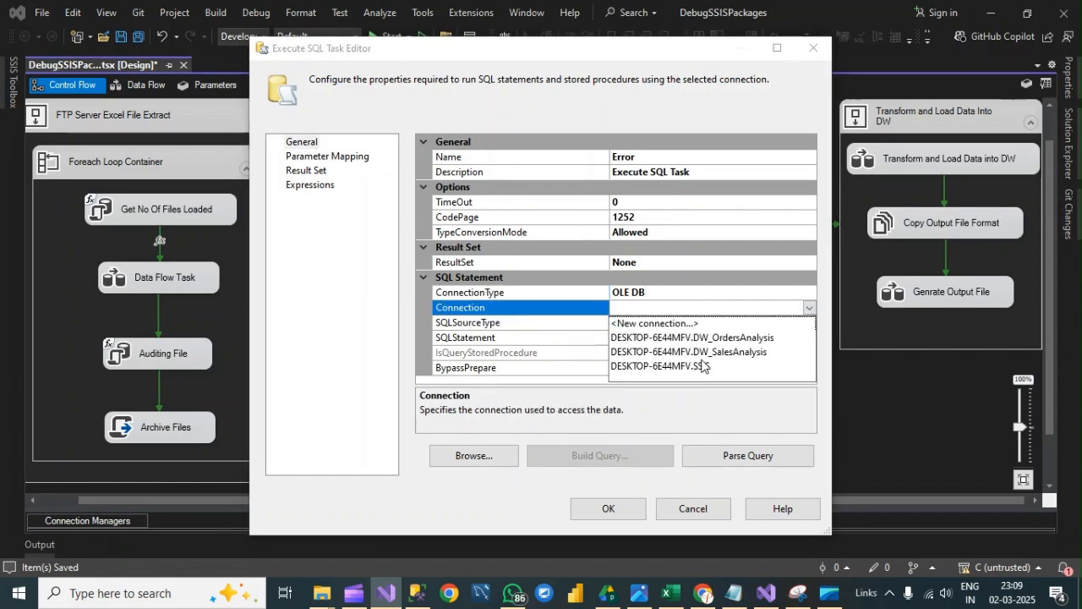
click(702, 366)
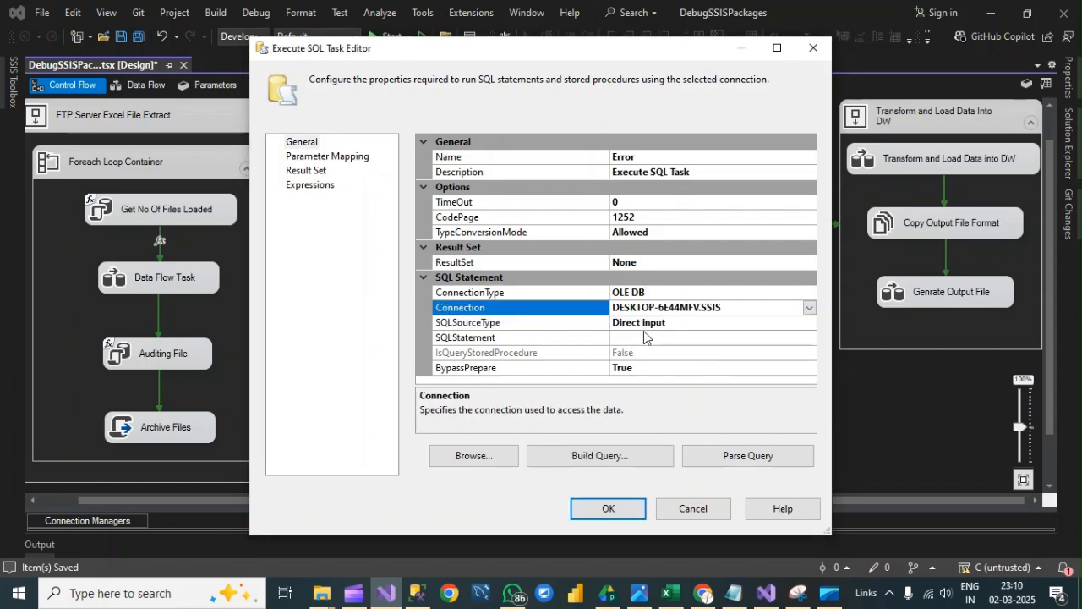
- Enter a select query as the Error task's SQLStatement
click(685, 339)
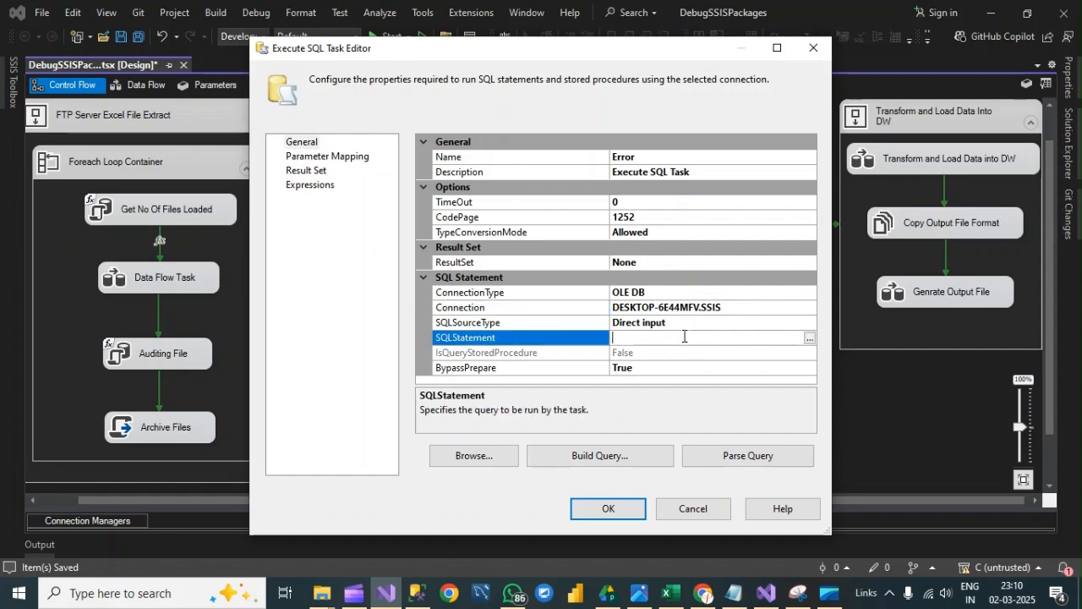
text(select 100/0)
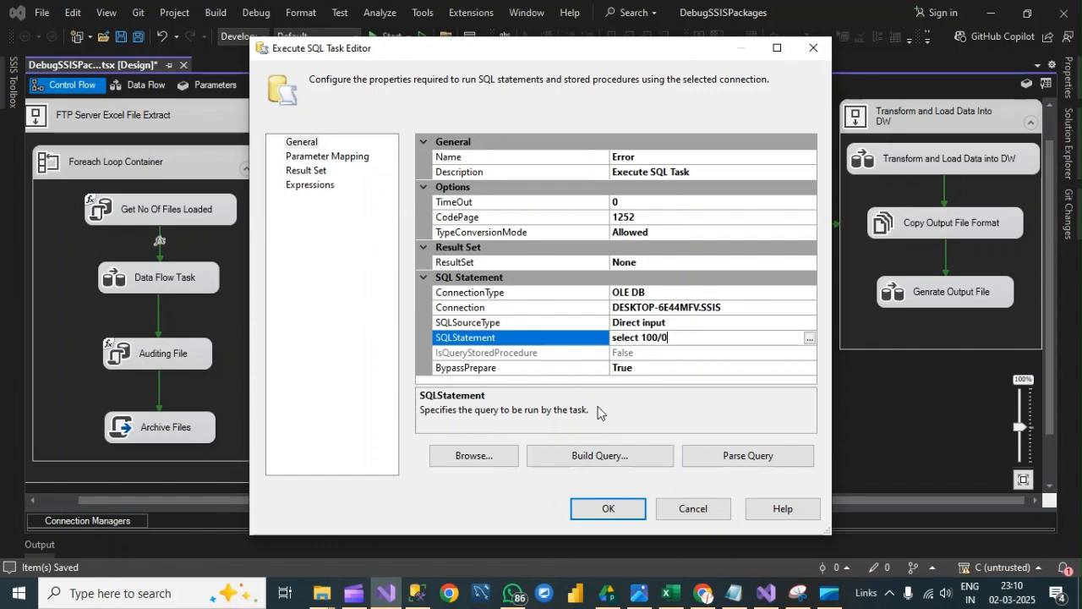
- Apply the SQL statement select 100/0 to the Error task in the MYSQL Database Data Extract container
click(628, 506)
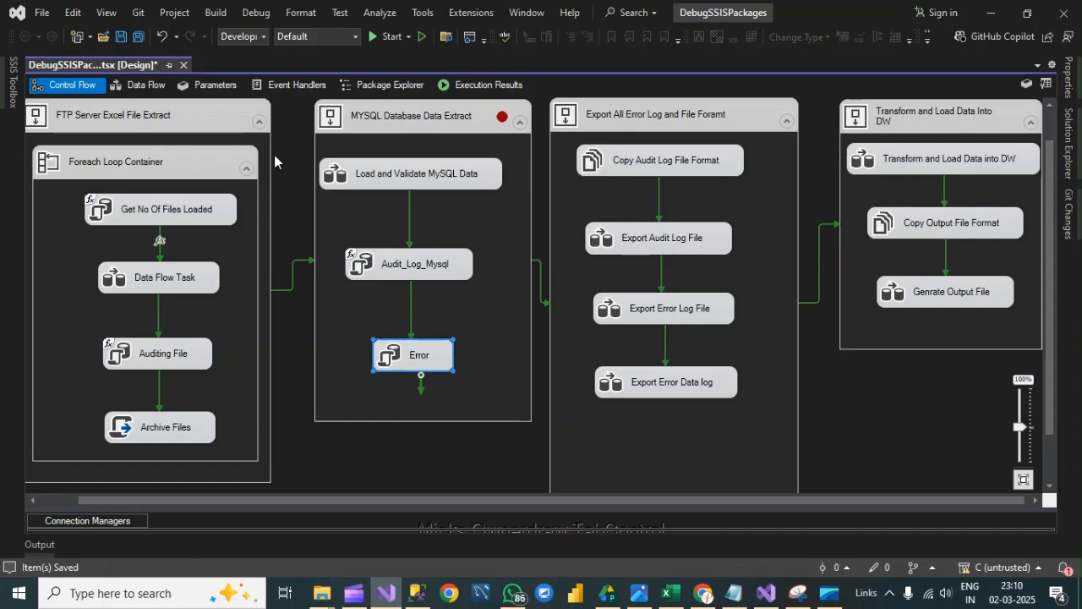
click(648, 418)
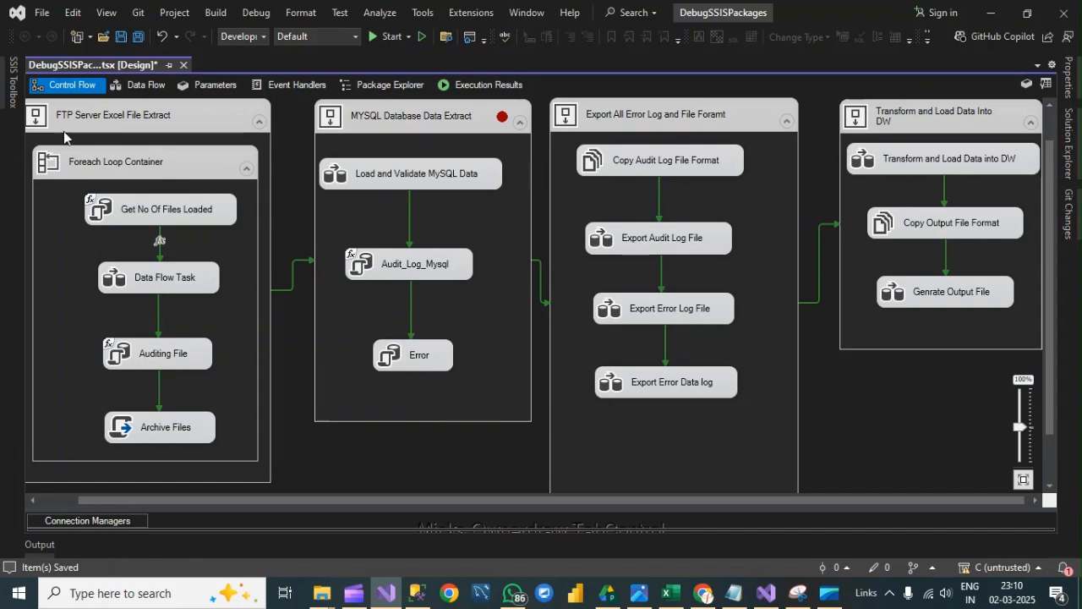
- Add an Execute SQL Task named Error below Export Error Data log and connect Export Error Data log to it with a precedence constraint
click(13, 80)
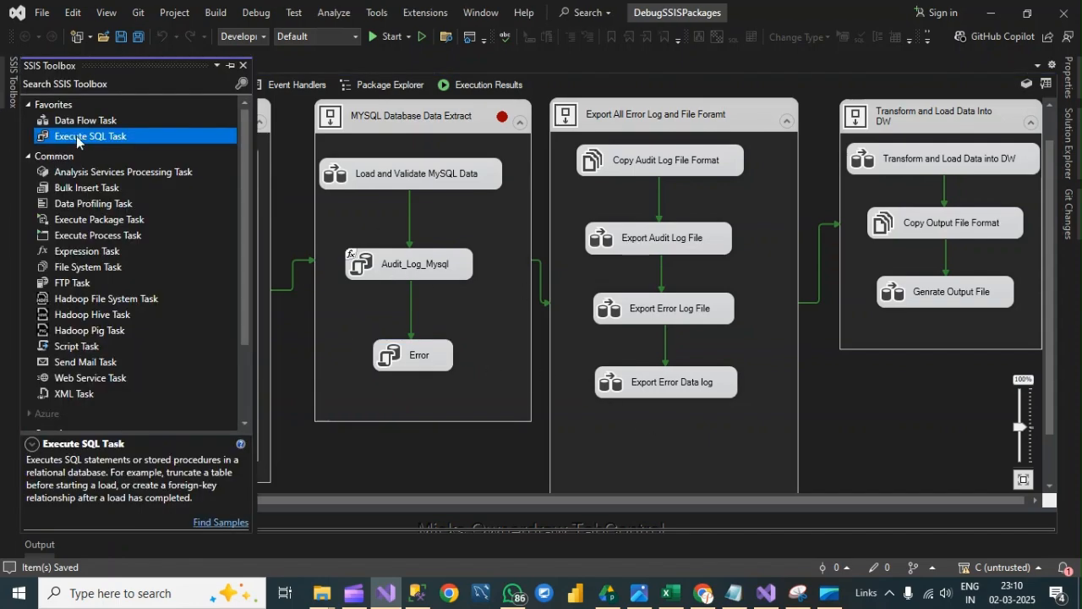
drag(83, 140, 646, 438)
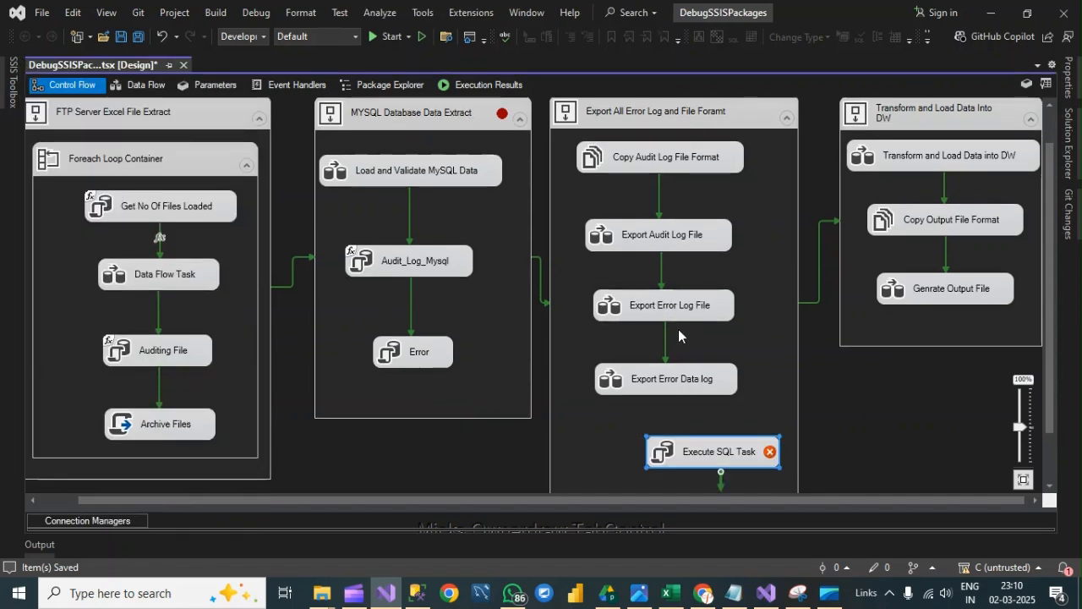
drag(701, 452, 685, 451)
click(685, 451)
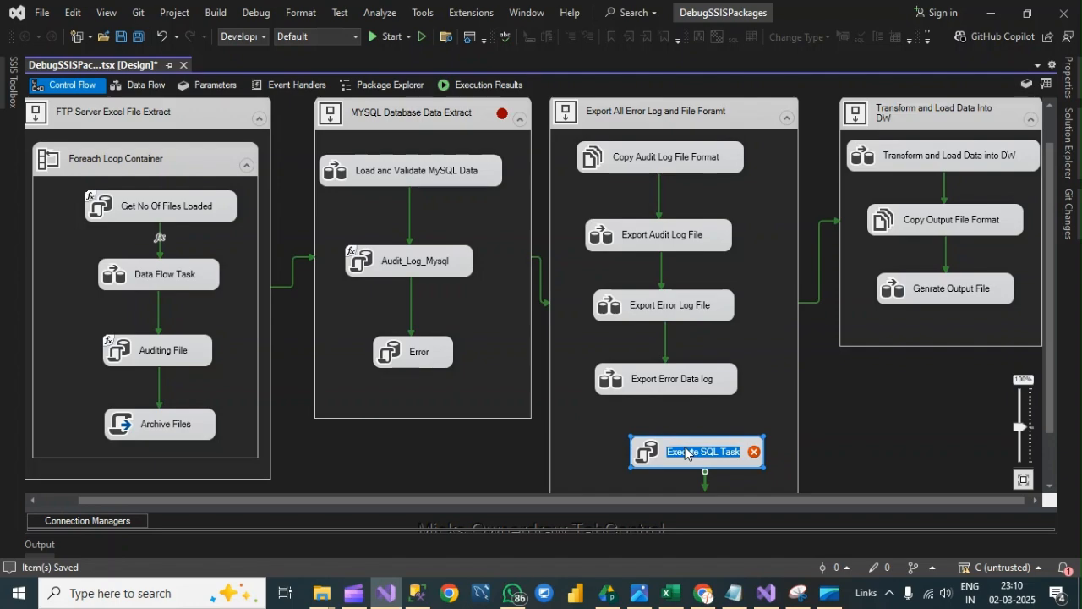
text(Error)
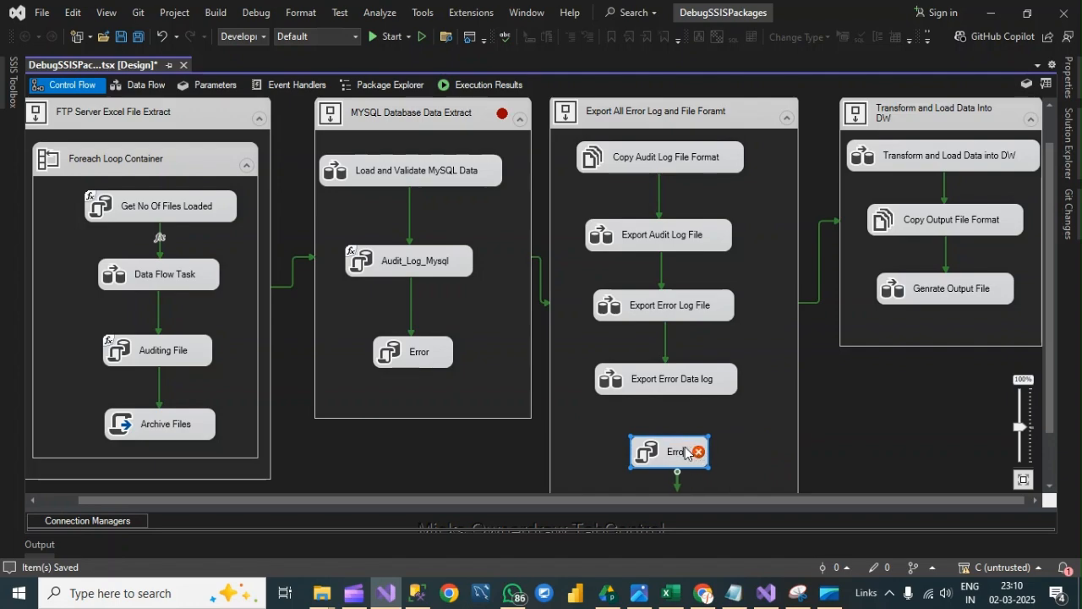
click(670, 385)
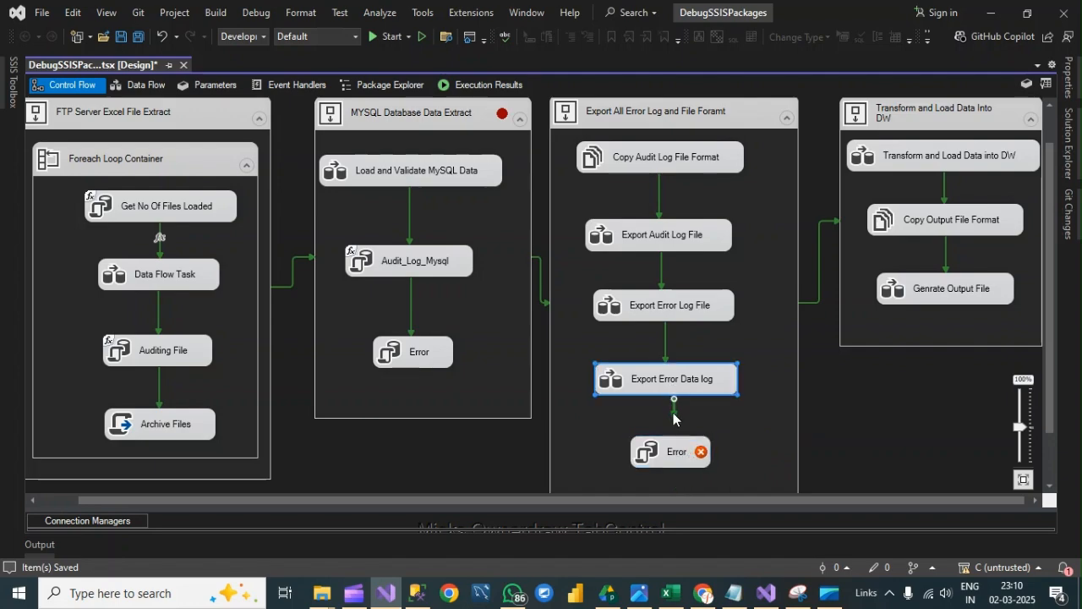
drag(674, 415, 676, 456)
- Open the editor of the new Error task below Export Error Data log and set its OLE DB connection to DESKTOP-6E44MFV.SSIS
click(676, 457)
click(677, 457)
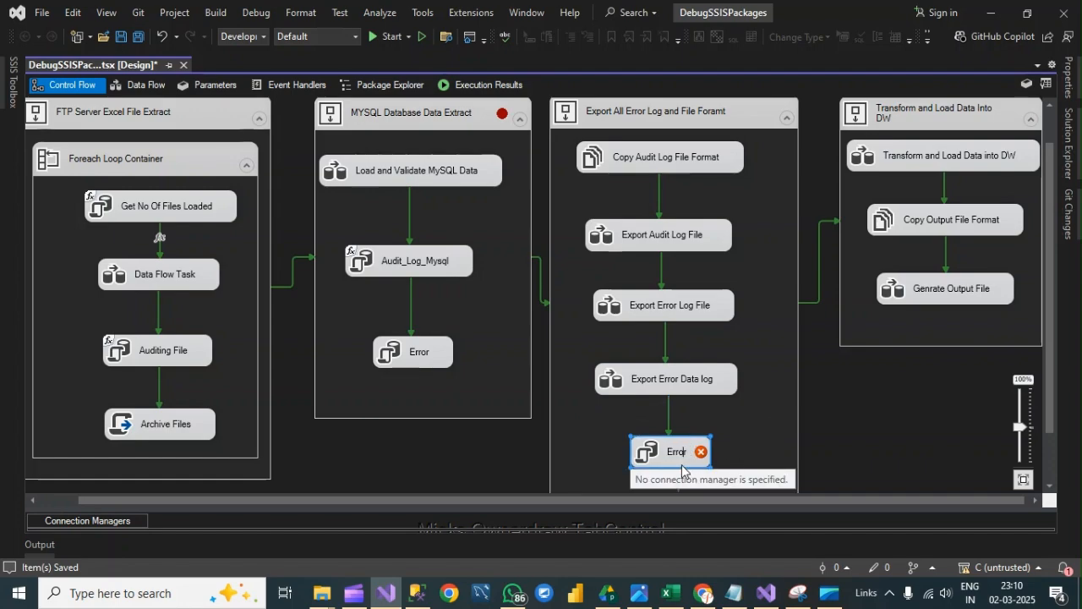
click(736, 451)
right_click(736, 450)
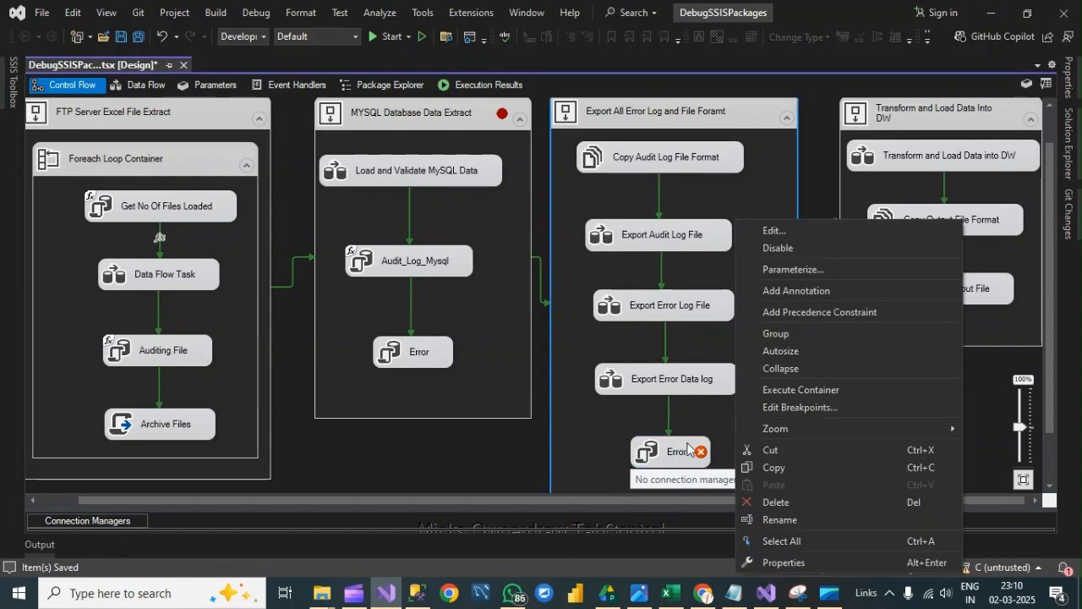
click(688, 450)
right_click(689, 450)
click(738, 269)
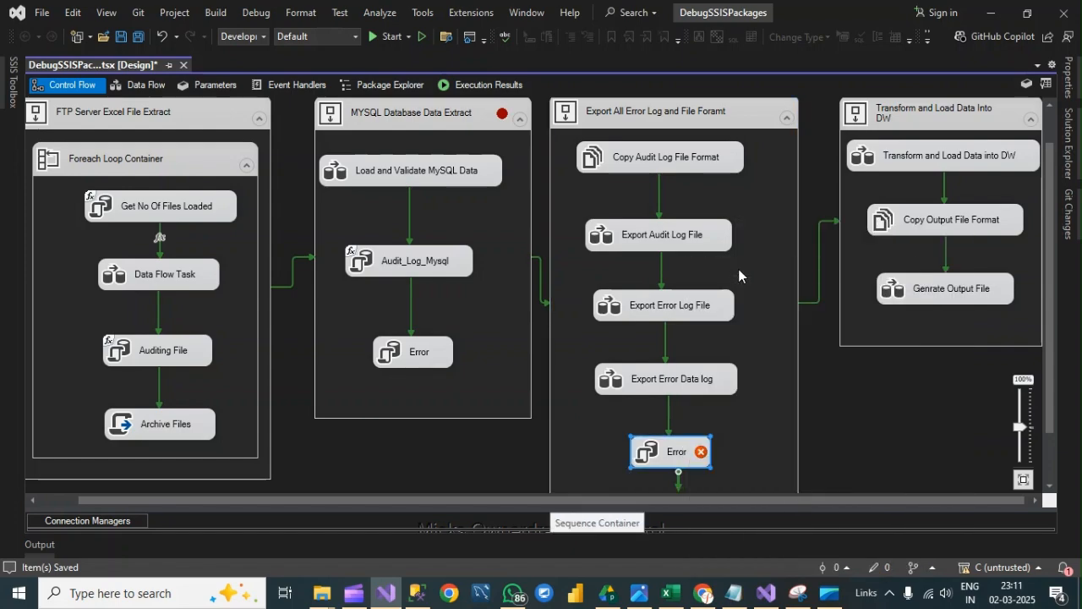
click(703, 310)
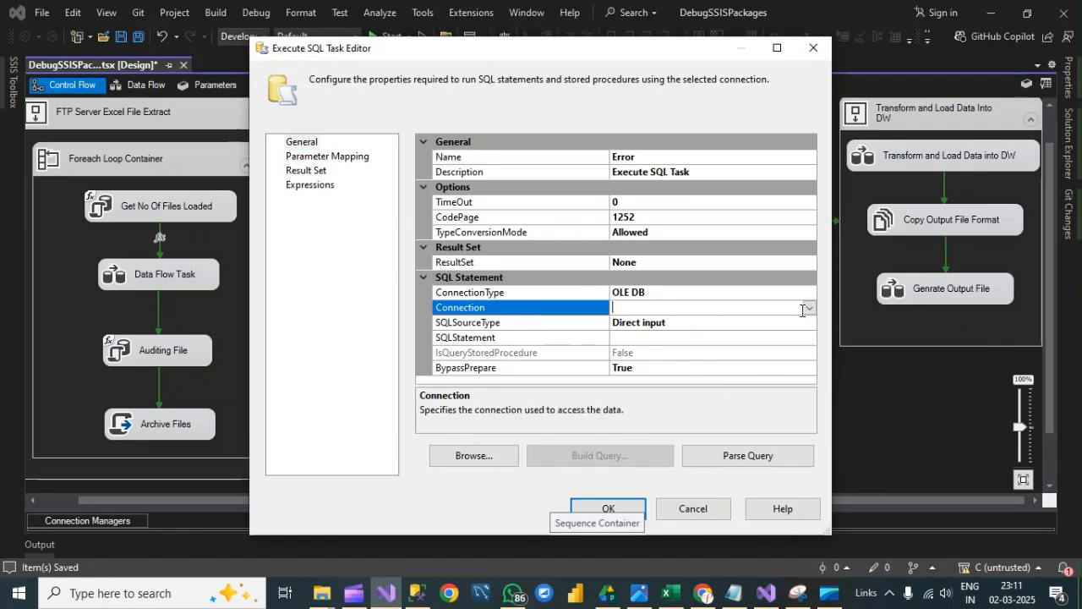
click(808, 308)
click(699, 367)
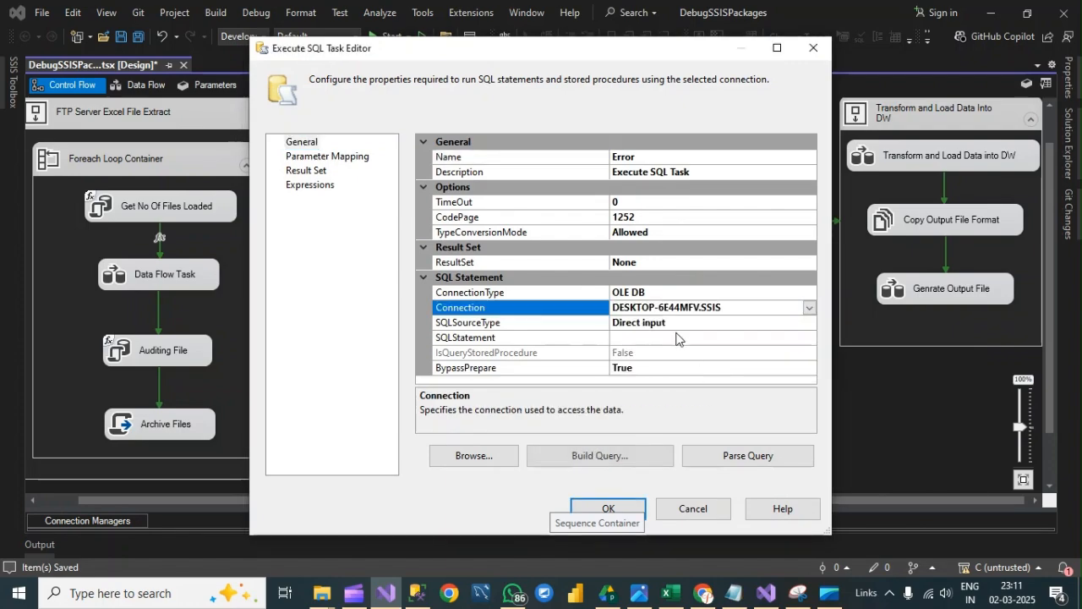
- Enter a Select query dividing 100 as the new Error task's SQLStatement and apply the task settings
click(652, 335)
text(Se)
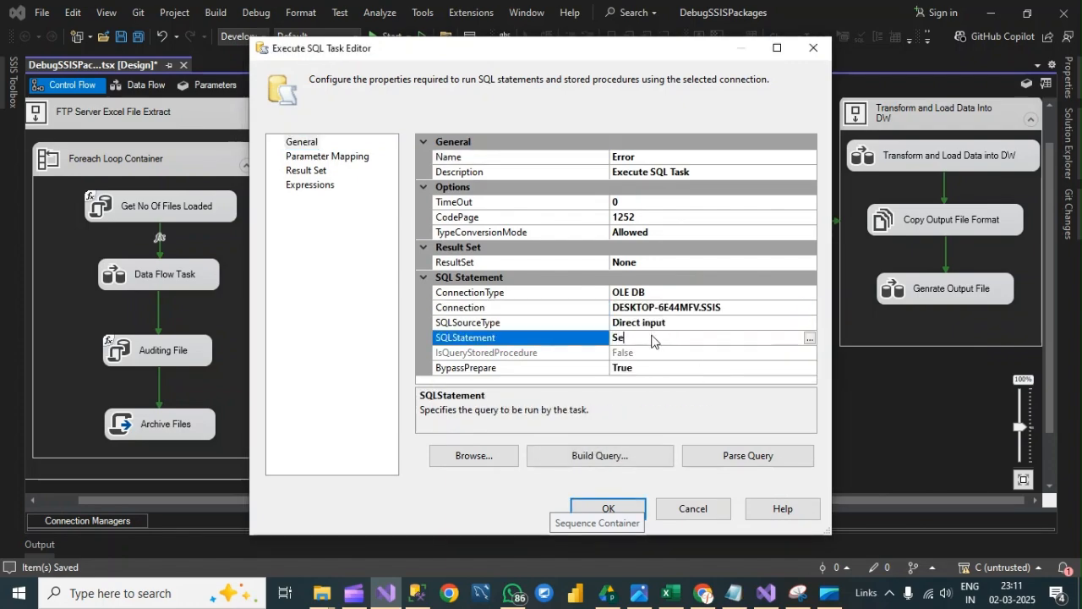
text(lect 100/0)
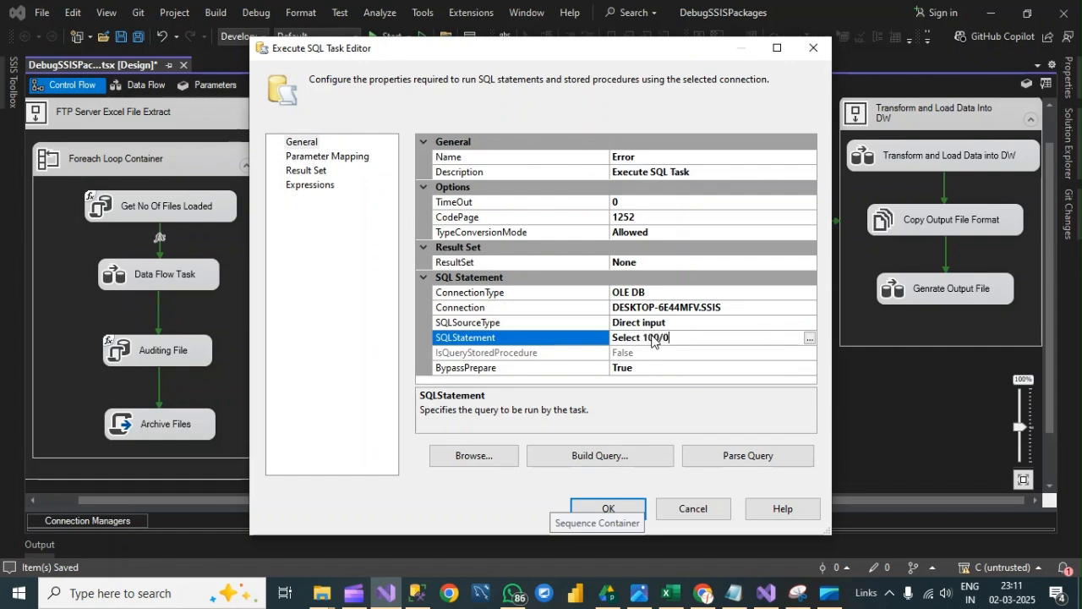
click(632, 507)
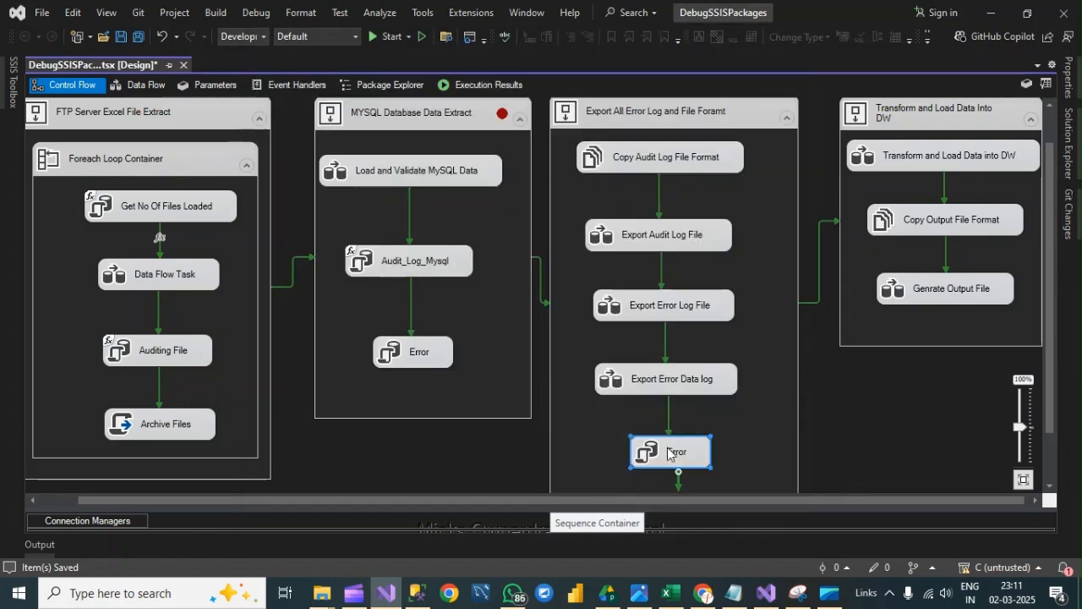
- Disable the Error task in the Export All Error Log and File Foramt container
right_click(675, 451)
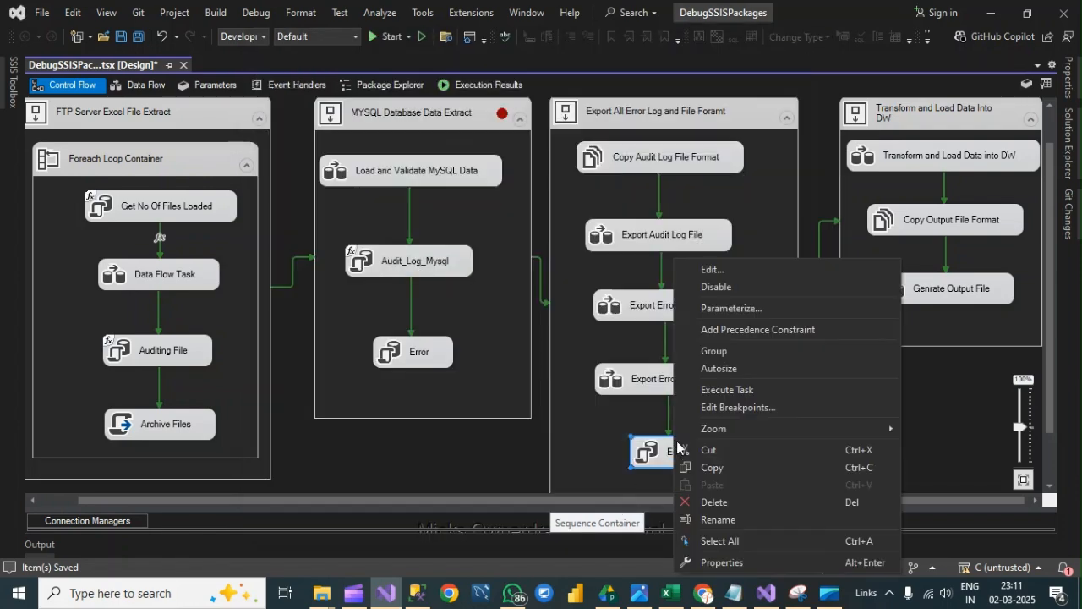
click(714, 287)
click(738, 421)
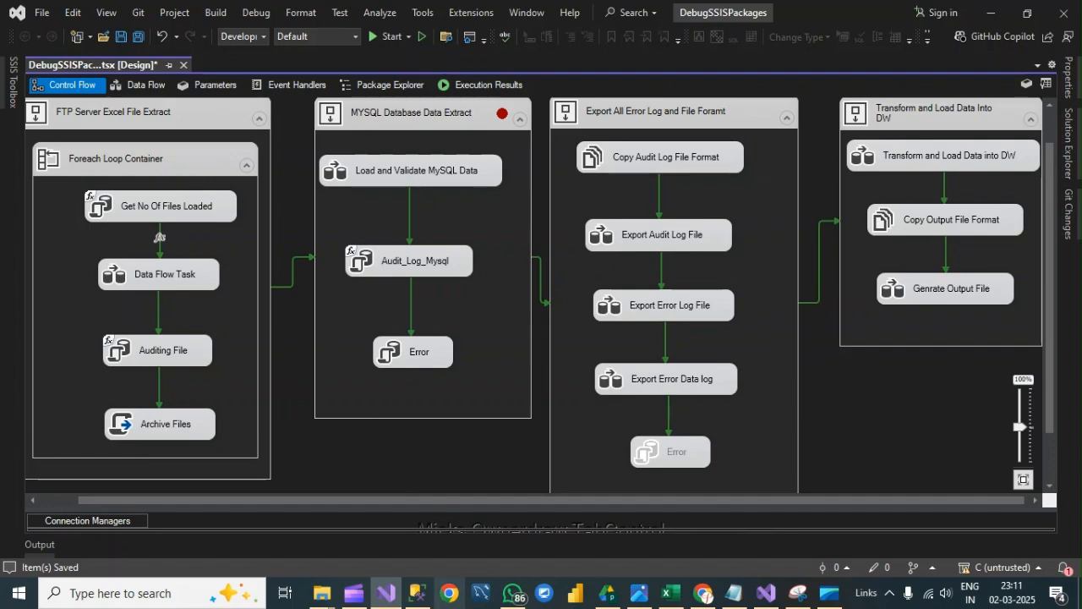
- View the Input folder's files, switch to SQL Server Management Studio and query the Dump_Orders, audit_log, Error_Logs and FilesLoaded tables
mouse_move(321, 593)
click(402, 538)
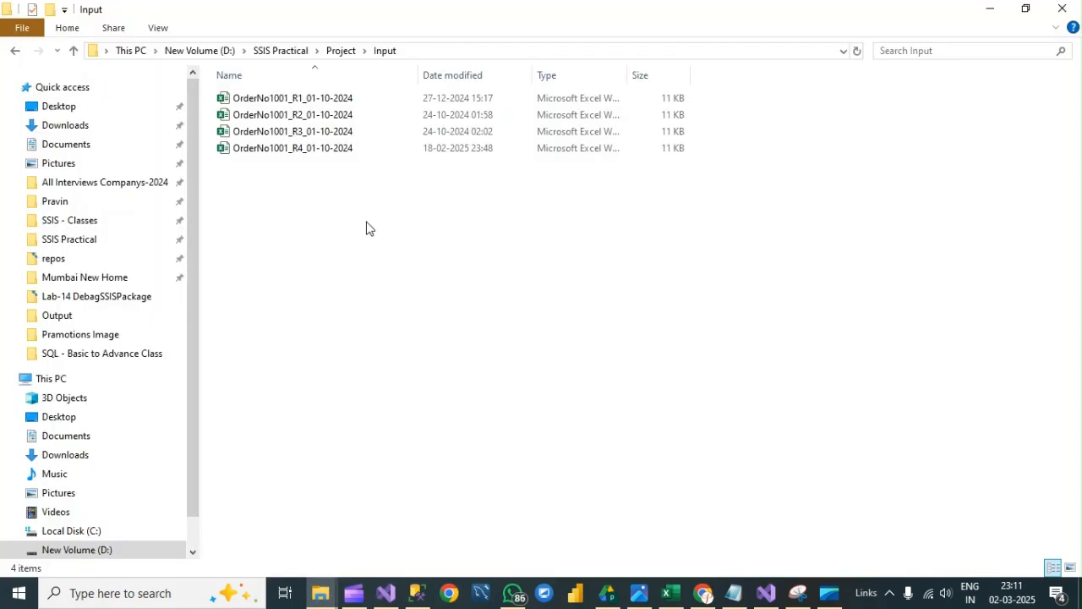
click(416, 593)
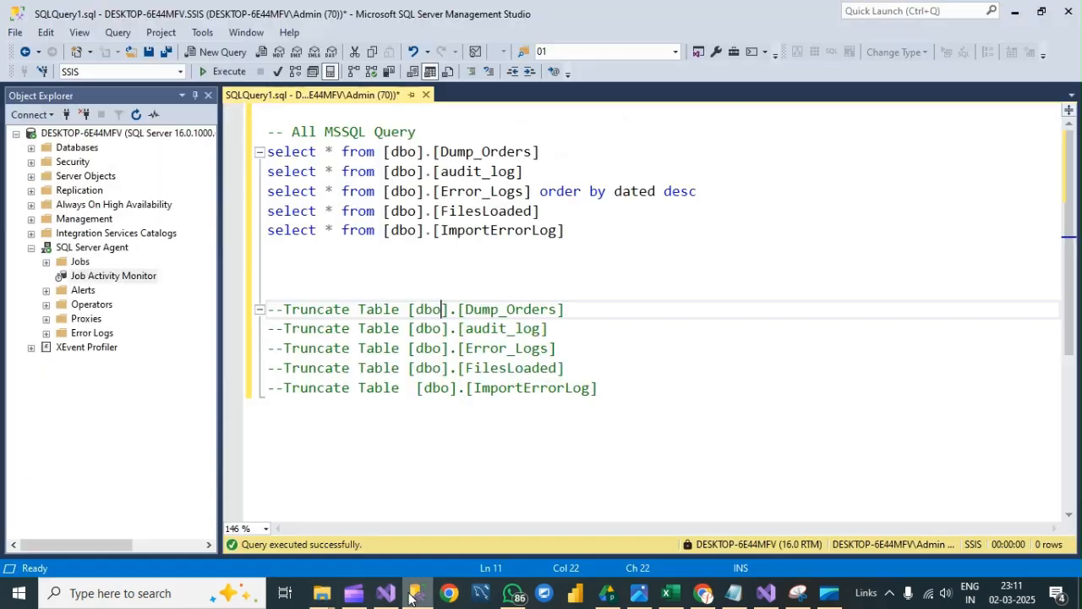
drag(594, 218, 267, 151)
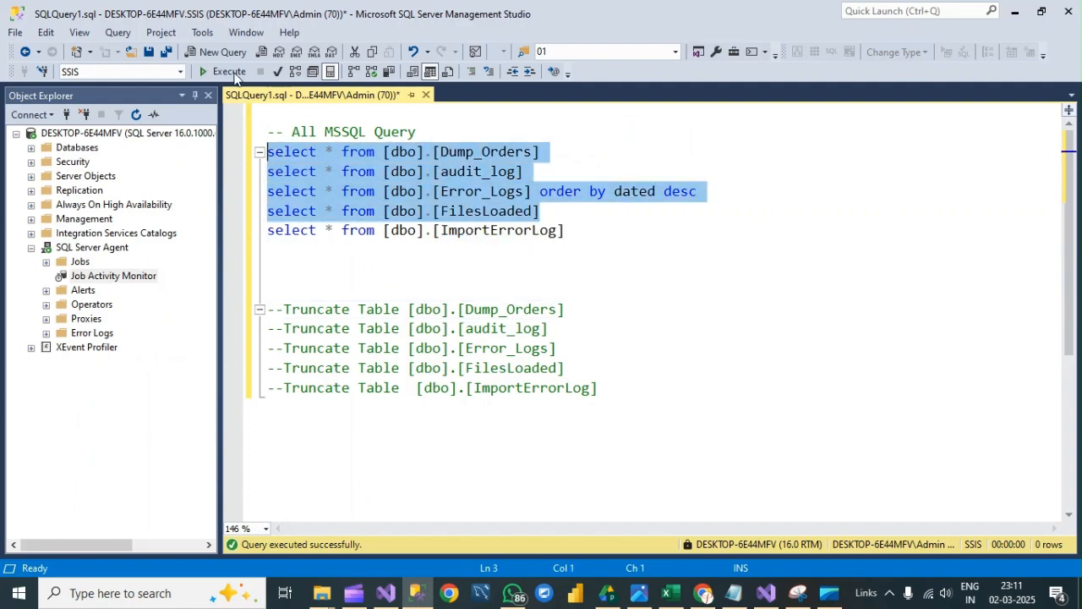
click(233, 72)
click(561, 230)
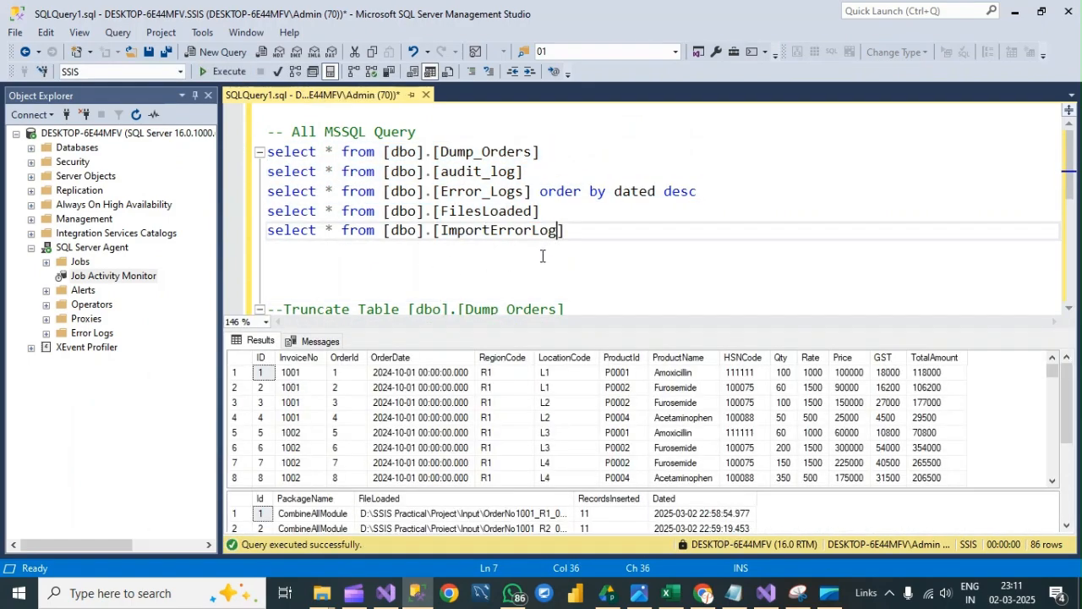
key(ctrl+r)
- Uncomment and execute the Truncate Table statements for Dump_Orders, audit_log, Error_Logs, FilesLoaded and ImportErrorLog
drag(623, 389, 275, 307)
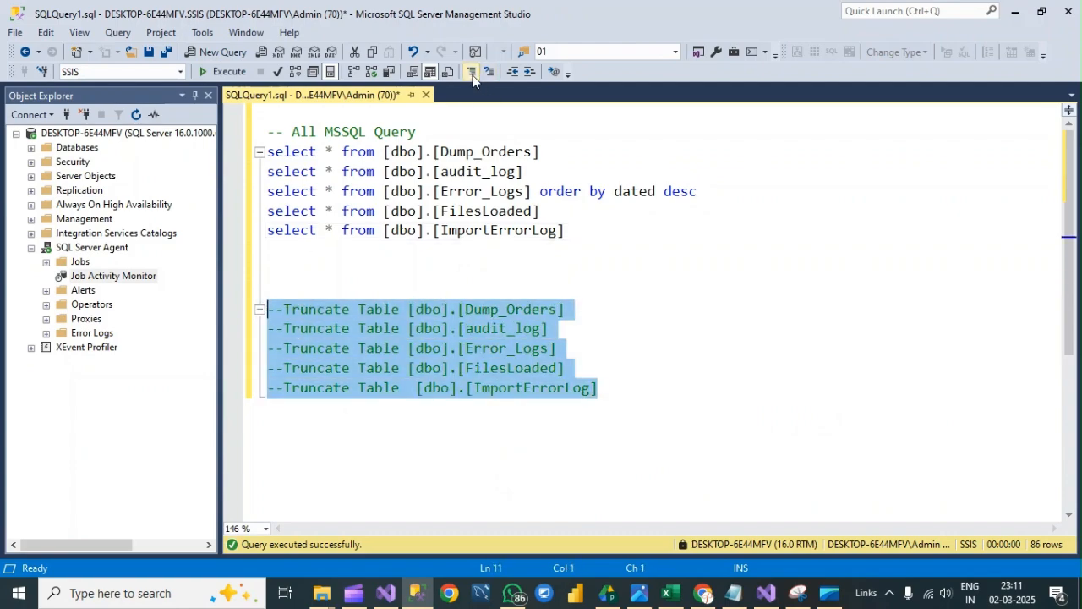
click(472, 73)
click(228, 72)
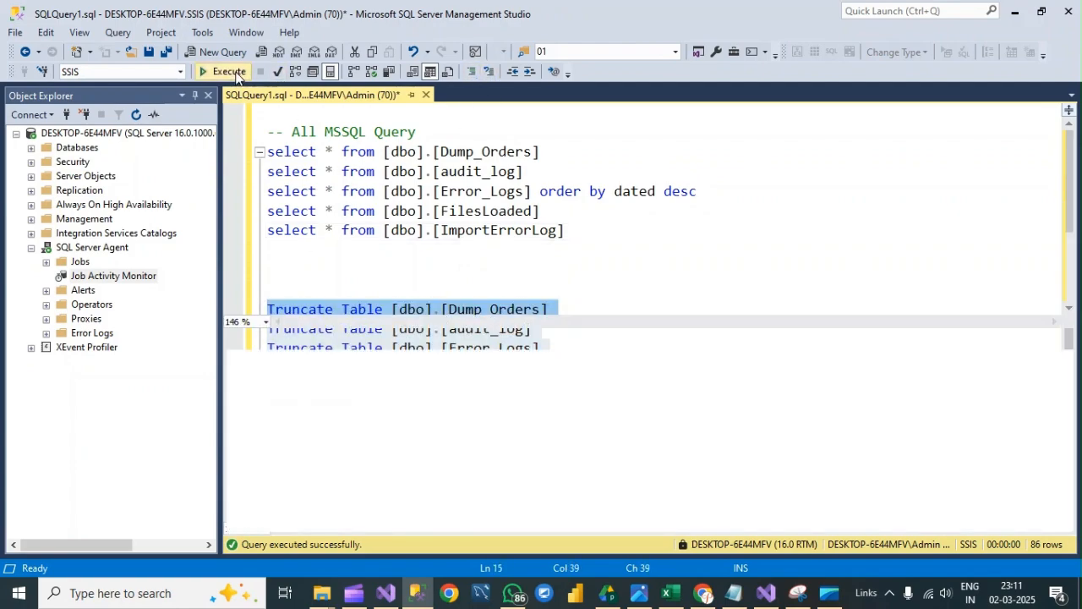
click(580, 292)
key(ctrl+r)
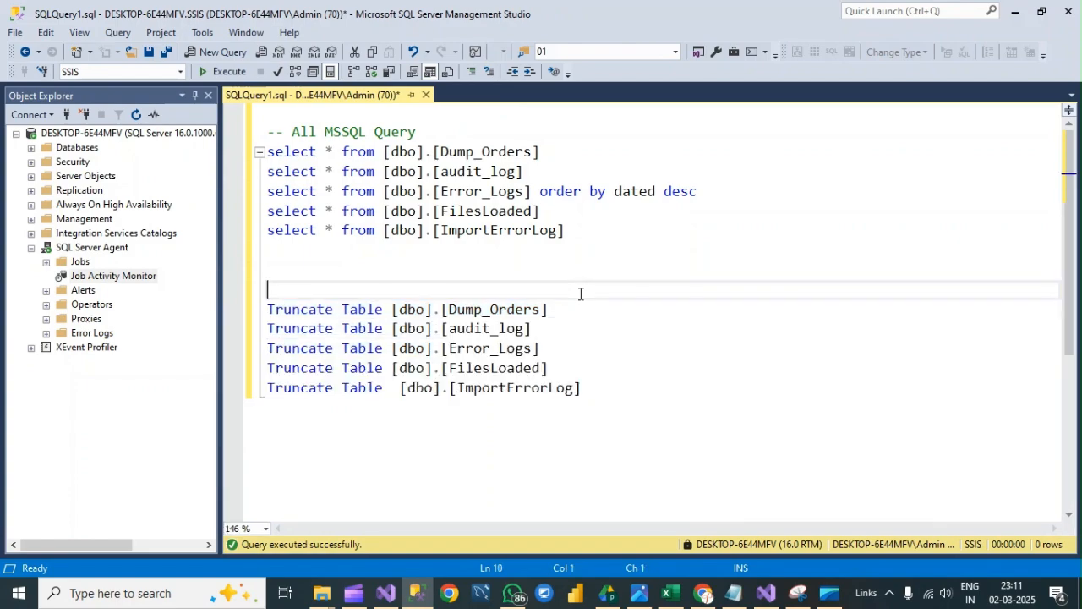
- Comment out the five Truncate Table statements again
drag(651, 402, 264, 309)
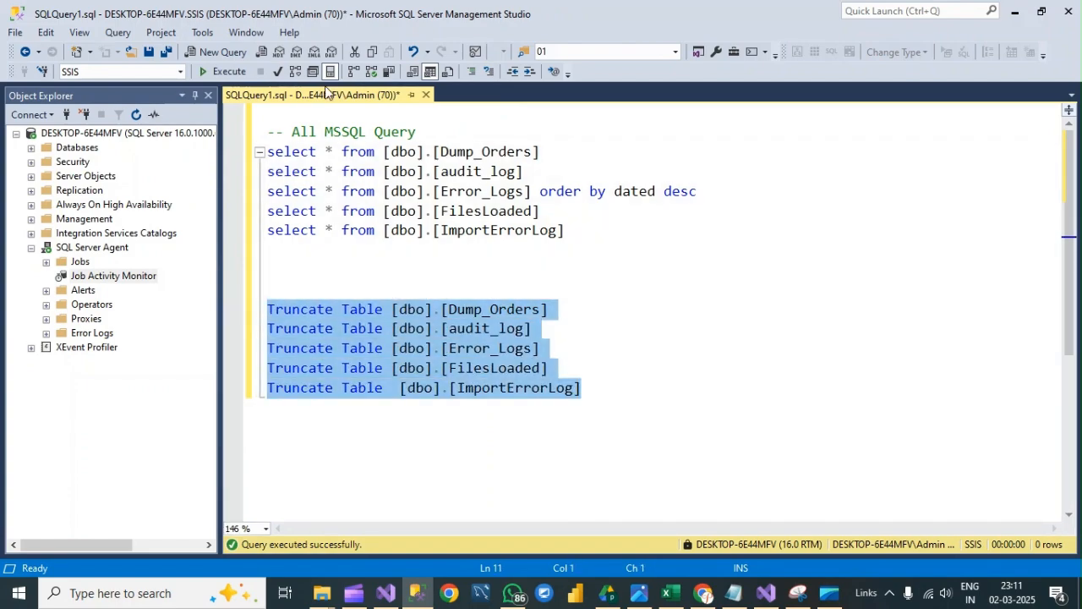
click(472, 73)
click(554, 268)
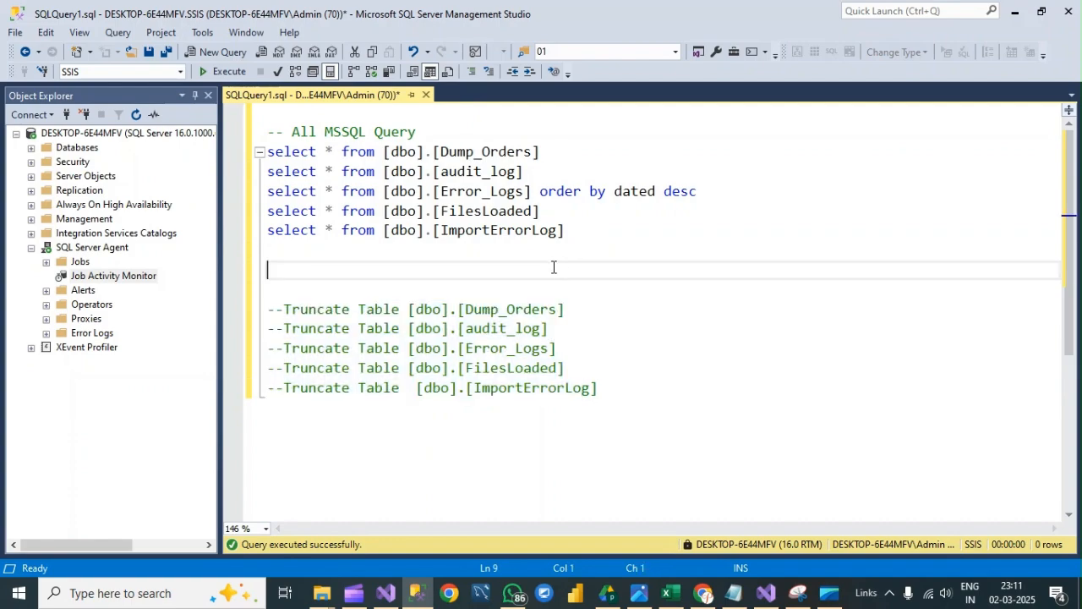
- Run all five select queries to check the contents of the truncated tables
drag(578, 244, 267, 152)
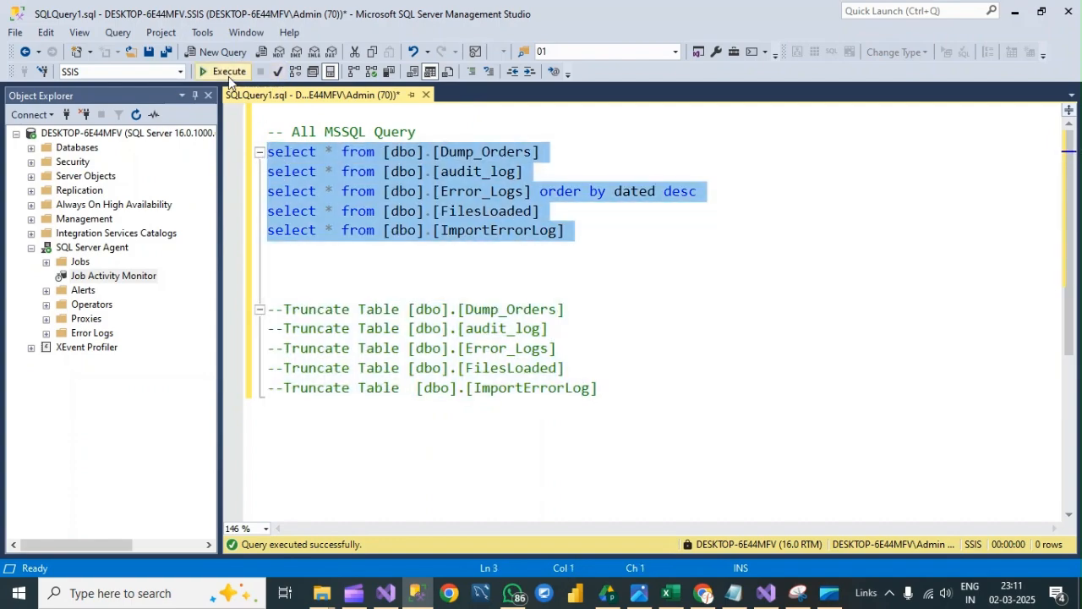
click(228, 72)
click(471, 257)
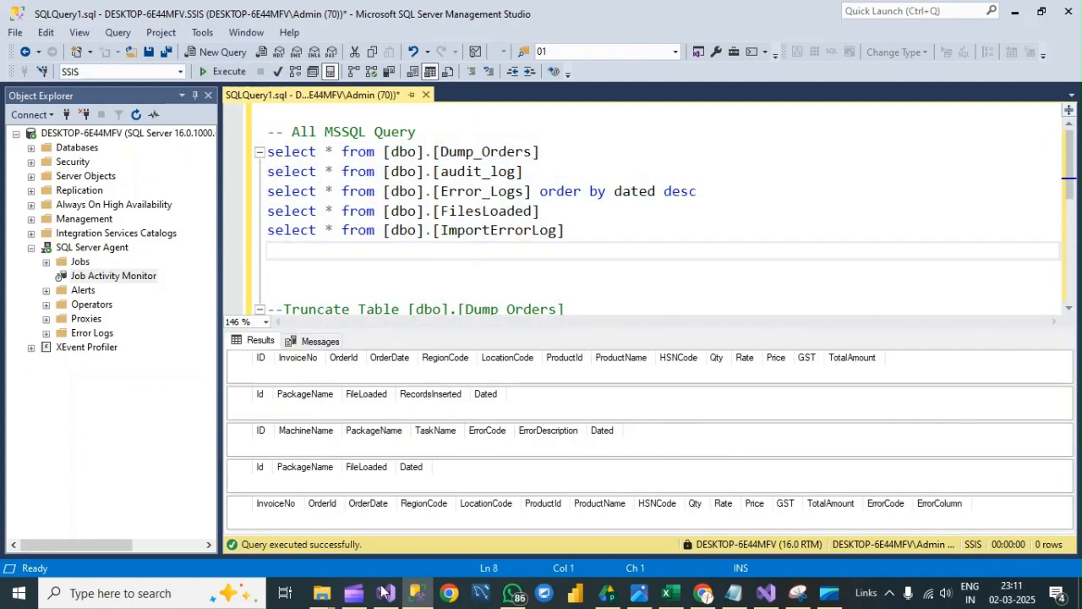
- Switch to File Explorer and review the Input folder's files and its parent Project folder
click(316, 601)
click(430, 492)
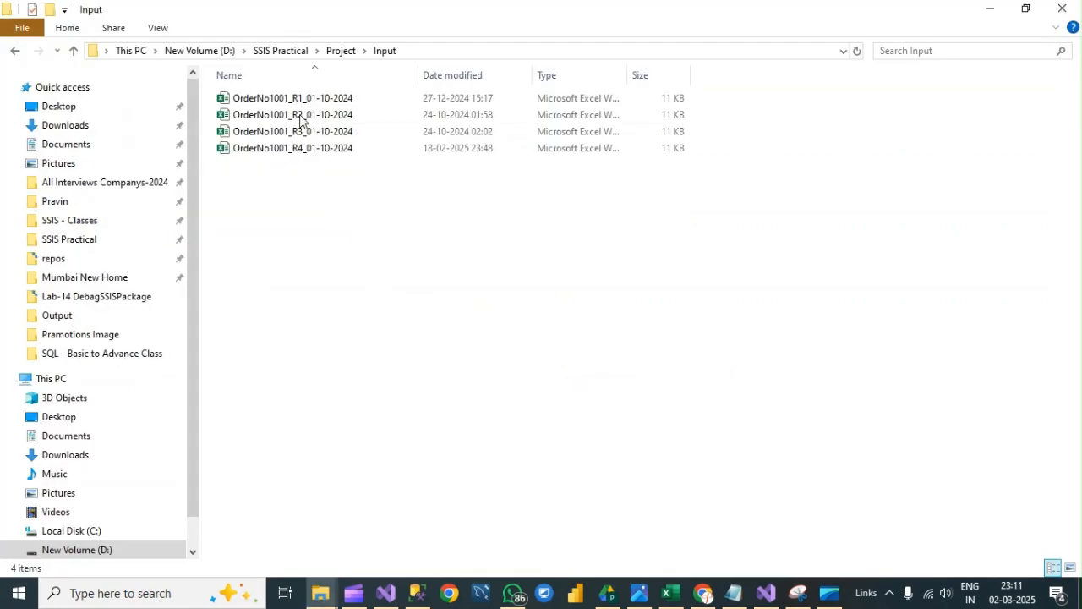
click(343, 51)
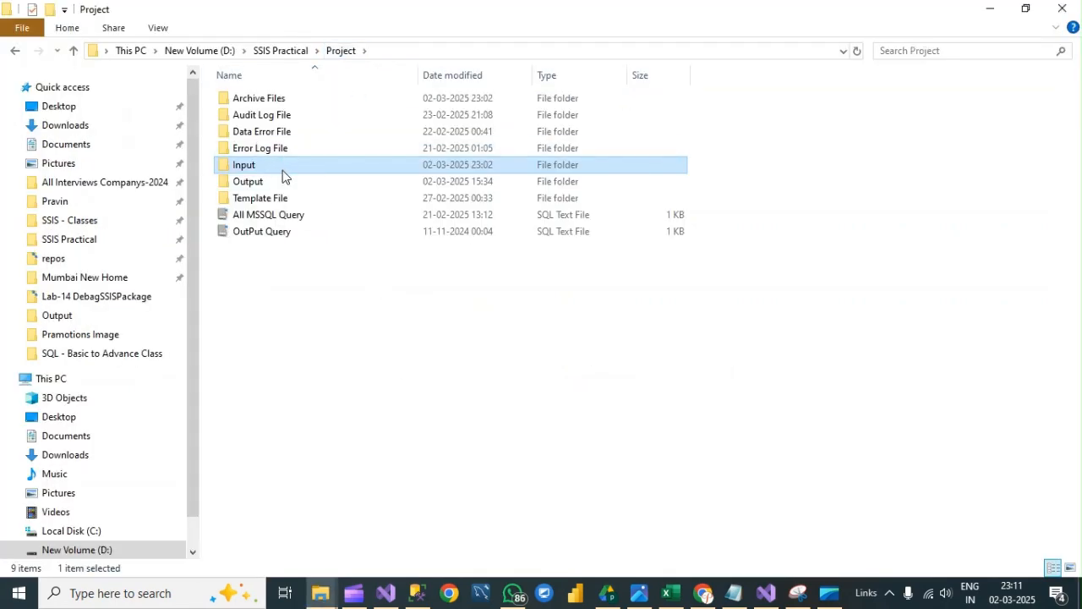
click(343, 309)
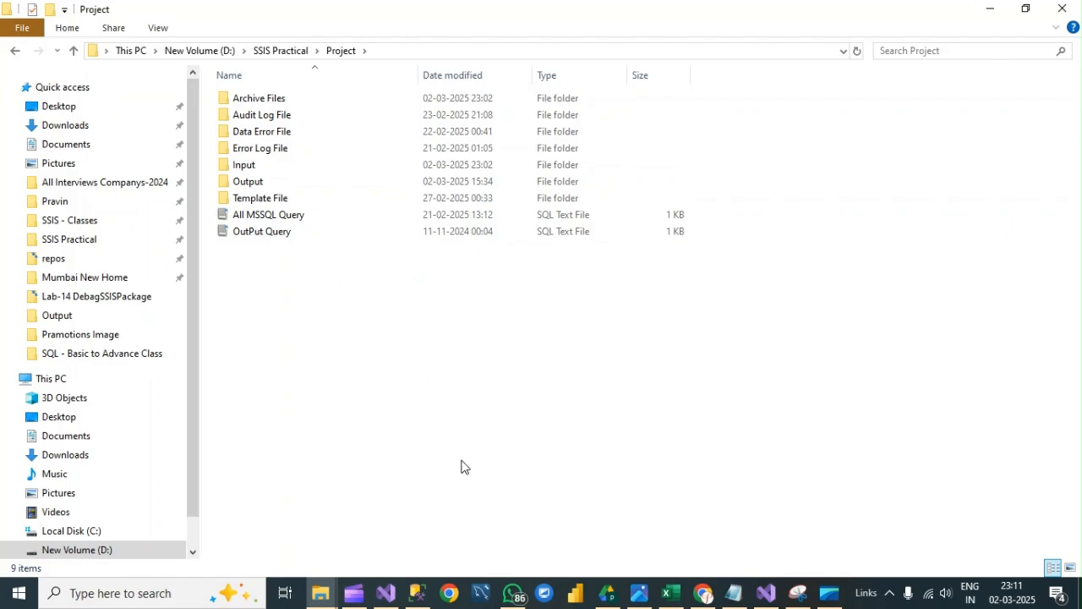
- Switch back to Visual Studio and save the SSIS package
click(385, 592)
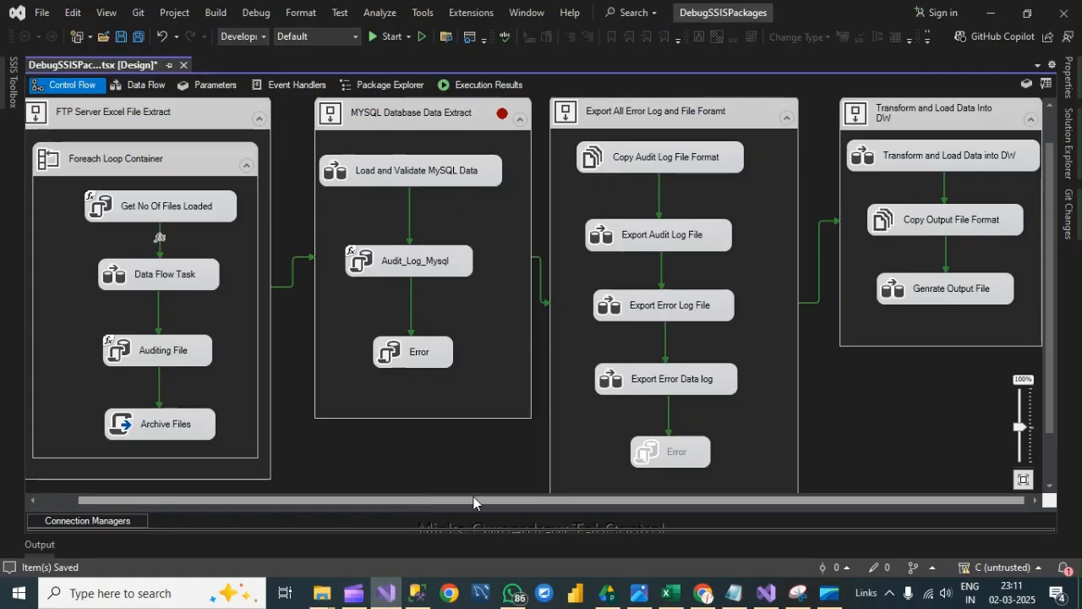
key(ctrl+s)
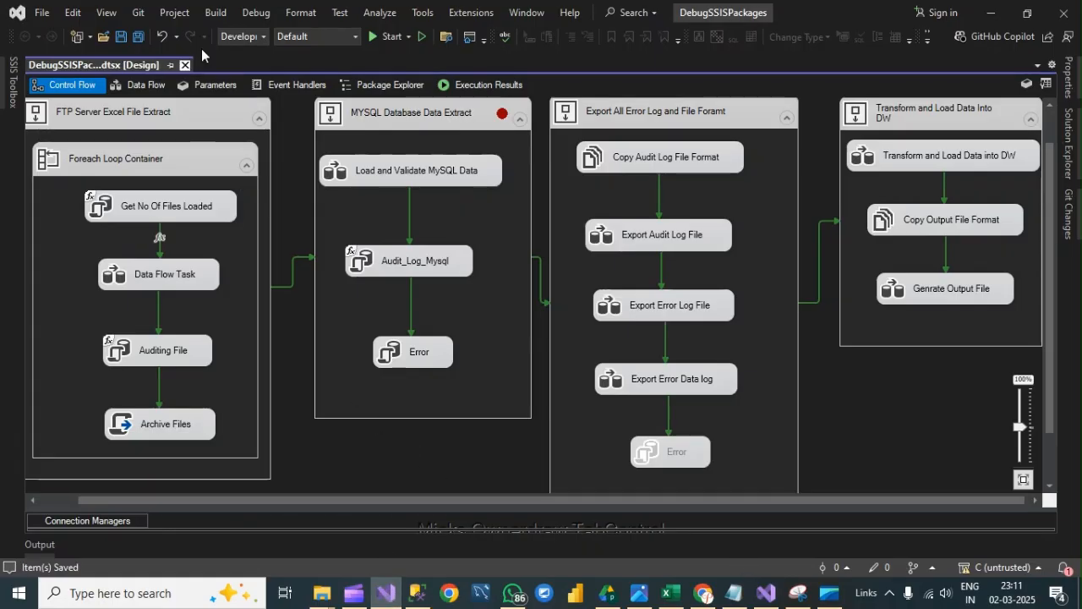
- Clear the OnPreExecute and OnPostExecute breakpoints on the MYSQL Database Data Extract container
click(501, 110)
right_click(502, 113)
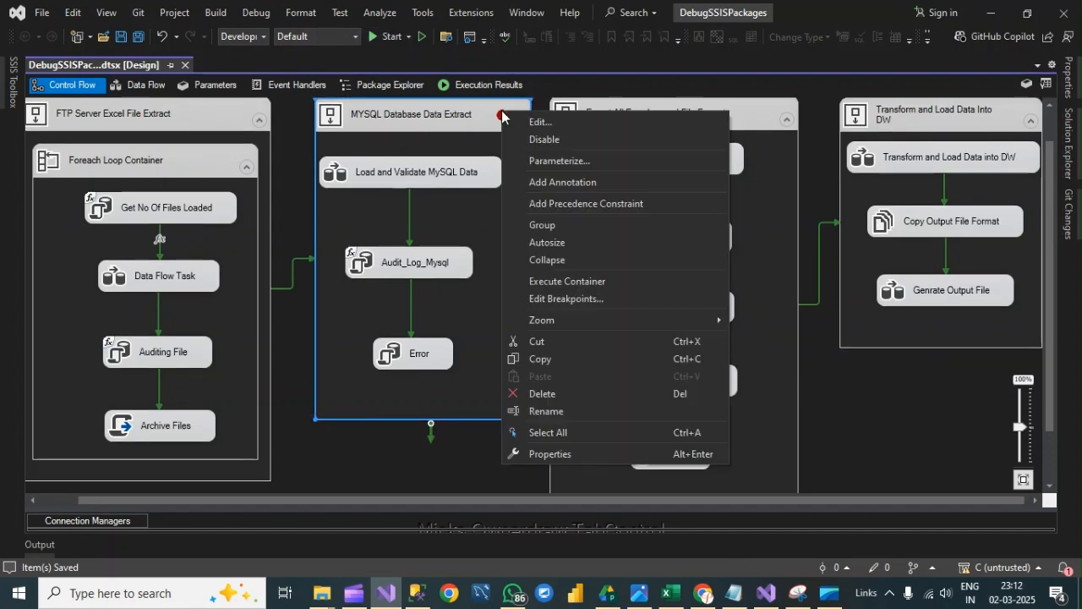
click(553, 298)
click(318, 216)
click(318, 234)
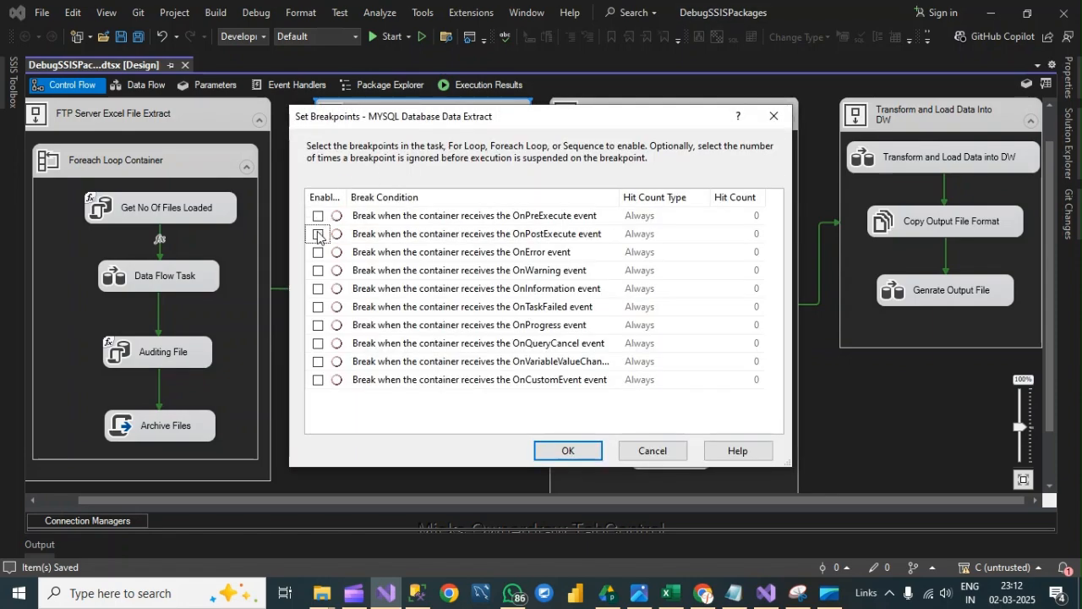
click(568, 451)
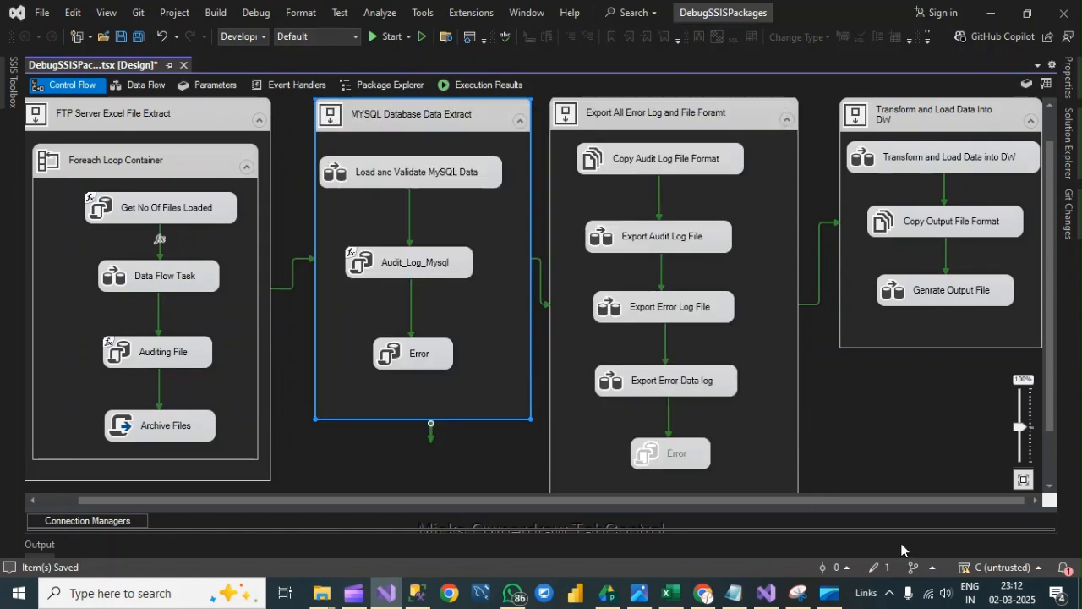
- Start executing the DebugSSISPackages package in debug mode
click(909, 463)
scroll(543, 224, up, 1)
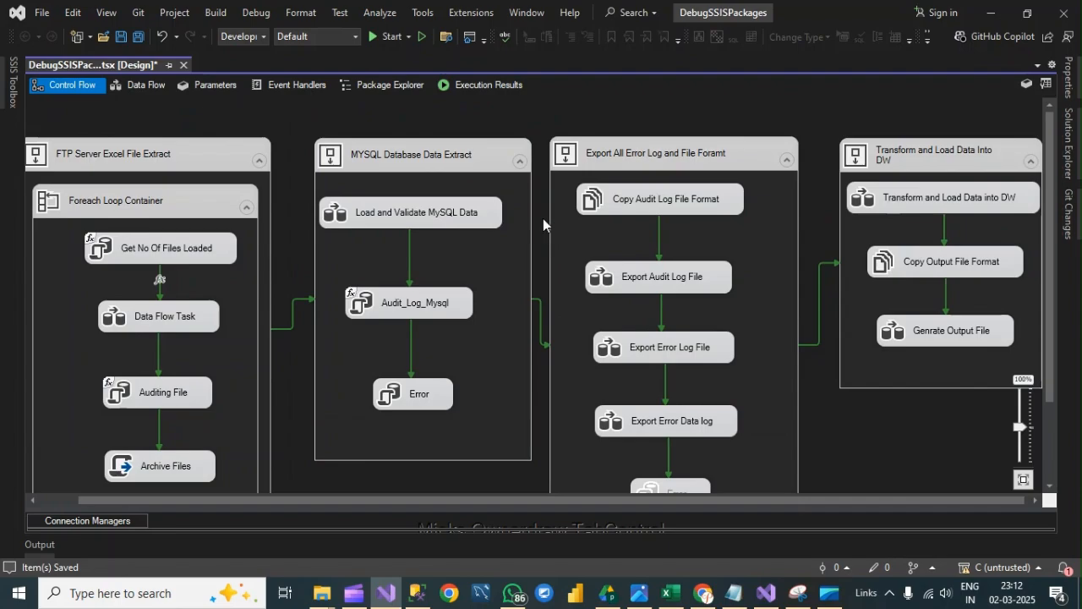
click(387, 36)
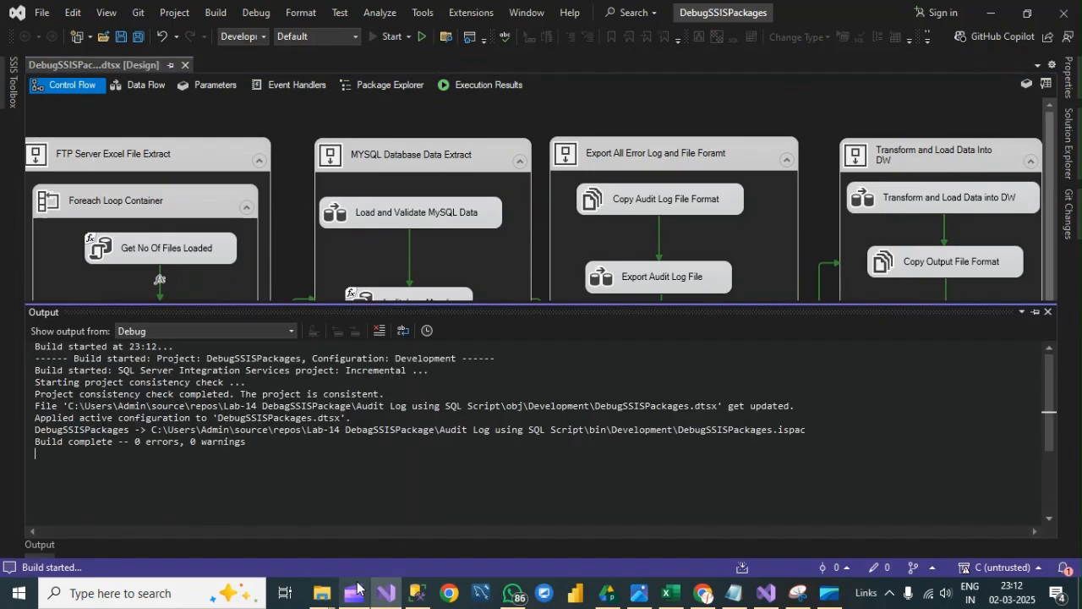
click(353, 593)
click(353, 593)
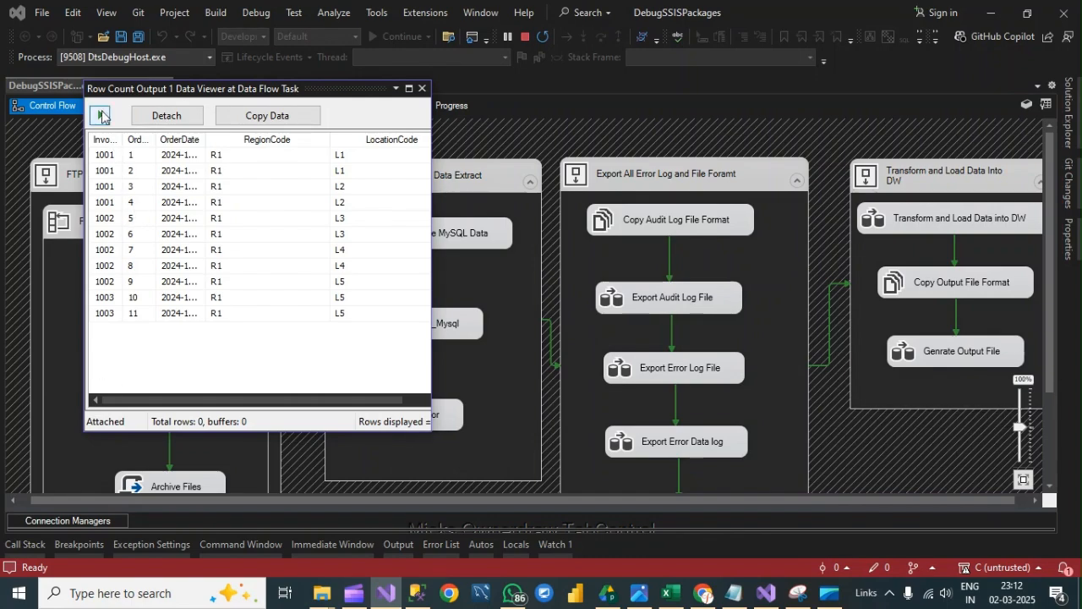
- Continue the data flow through each data viewer pause, and close the Row Count Output 1 data viewer
click(100, 115)
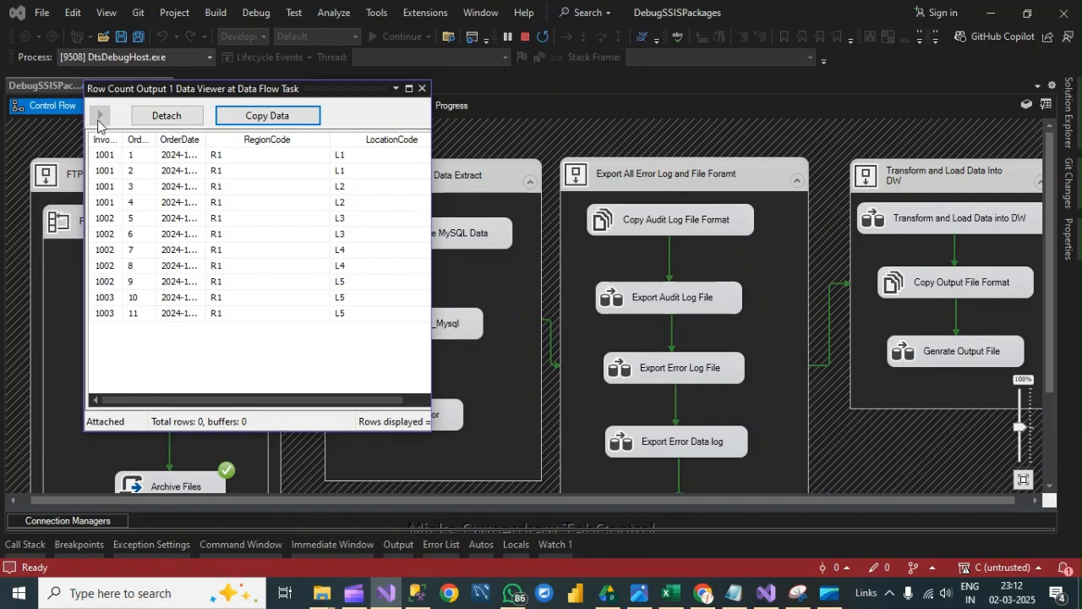
click(101, 115)
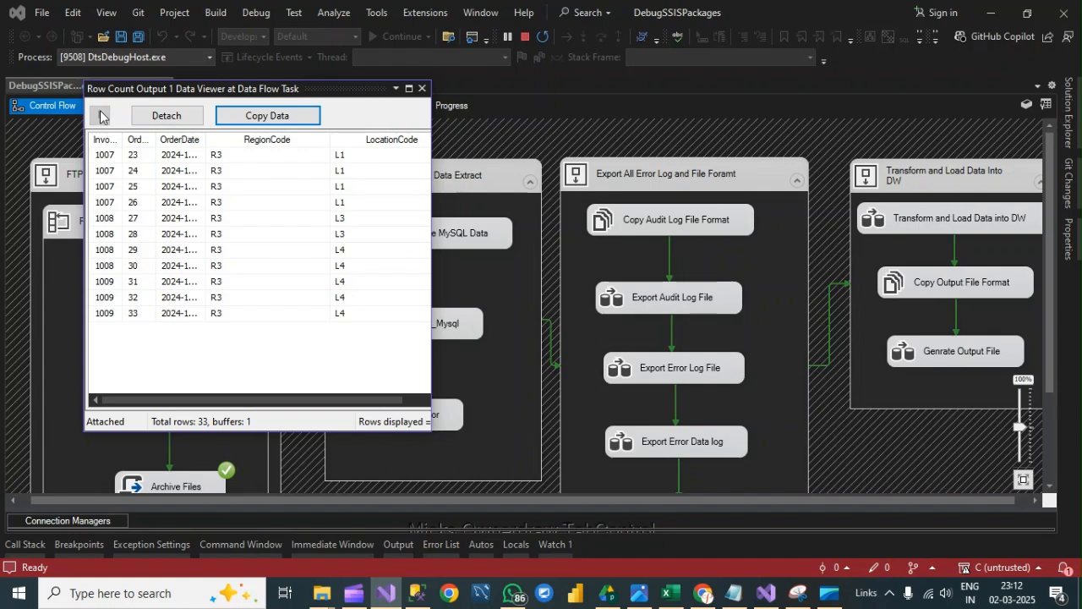
click(101, 116)
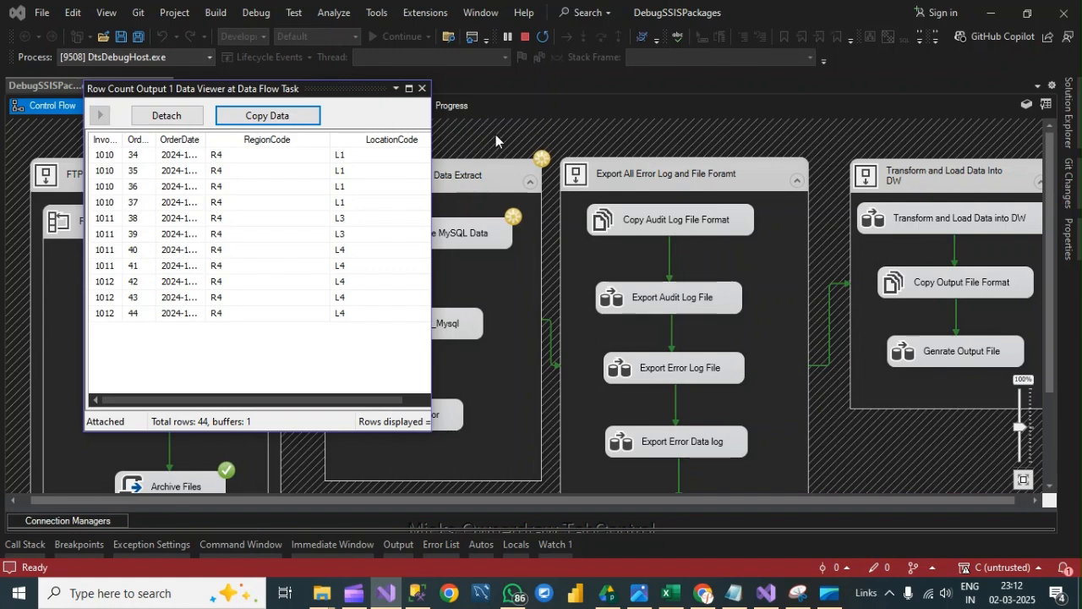
click(422, 88)
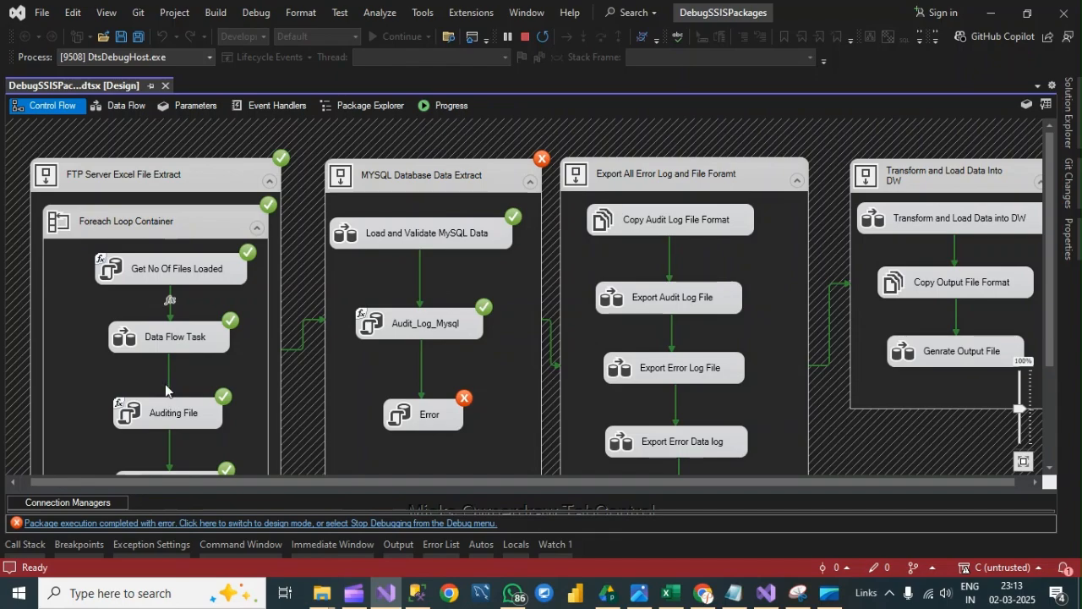
- Examine the task statuses on the control flow and read through the execution progress log to its last entries
scroll(189, 281, down, 1)
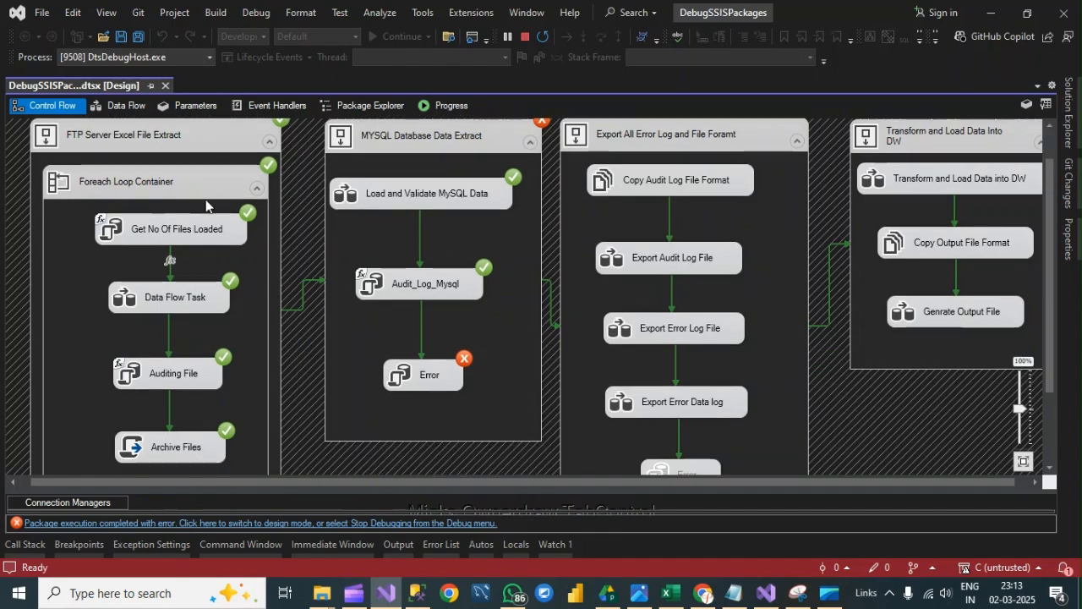
scroll(198, 227, down, 2)
scroll(197, 227, up, 3)
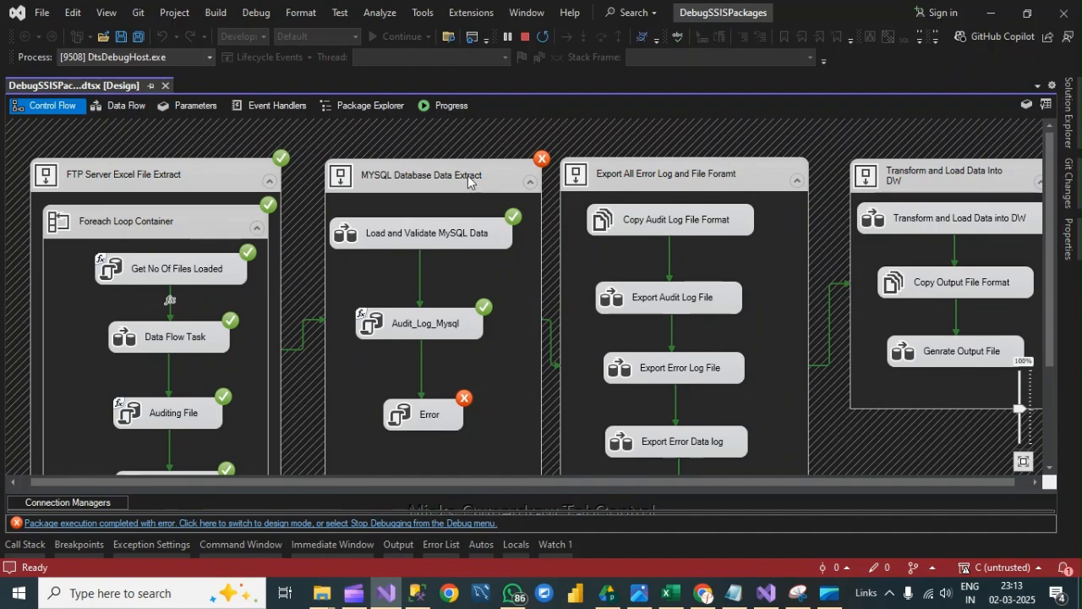
click(430, 106)
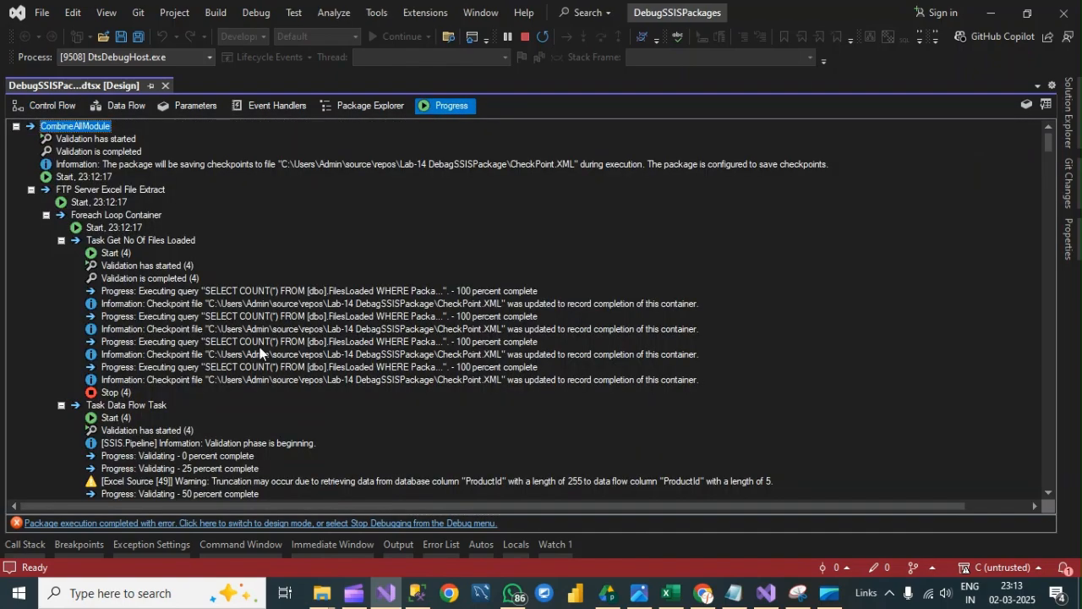
scroll(260, 353, down, 15)
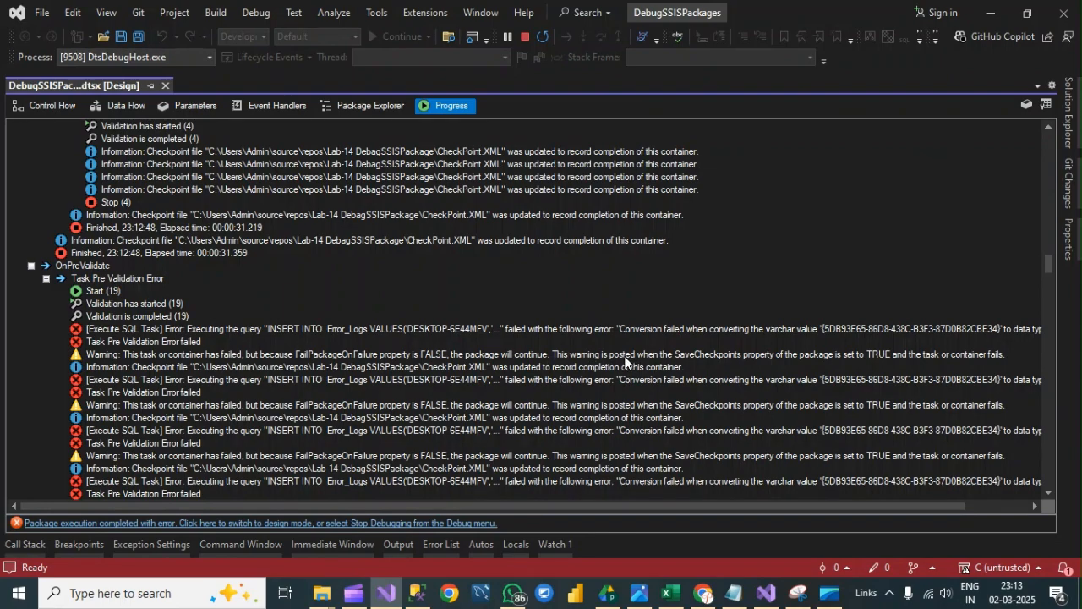
scroll(626, 362, down, 5)
scroll(625, 362, down, 15)
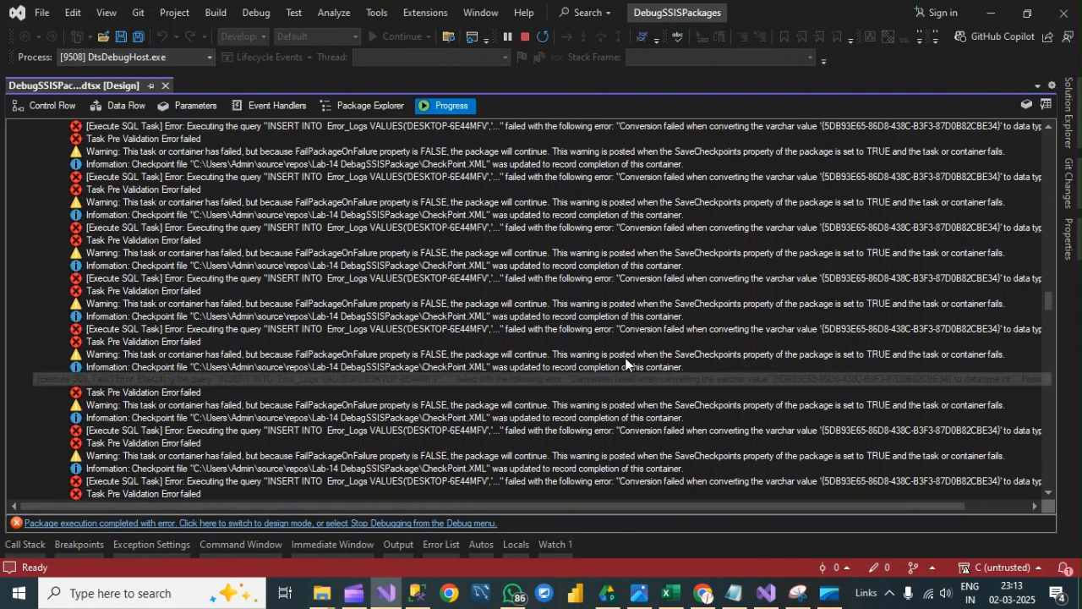
scroll(626, 363, down, 15)
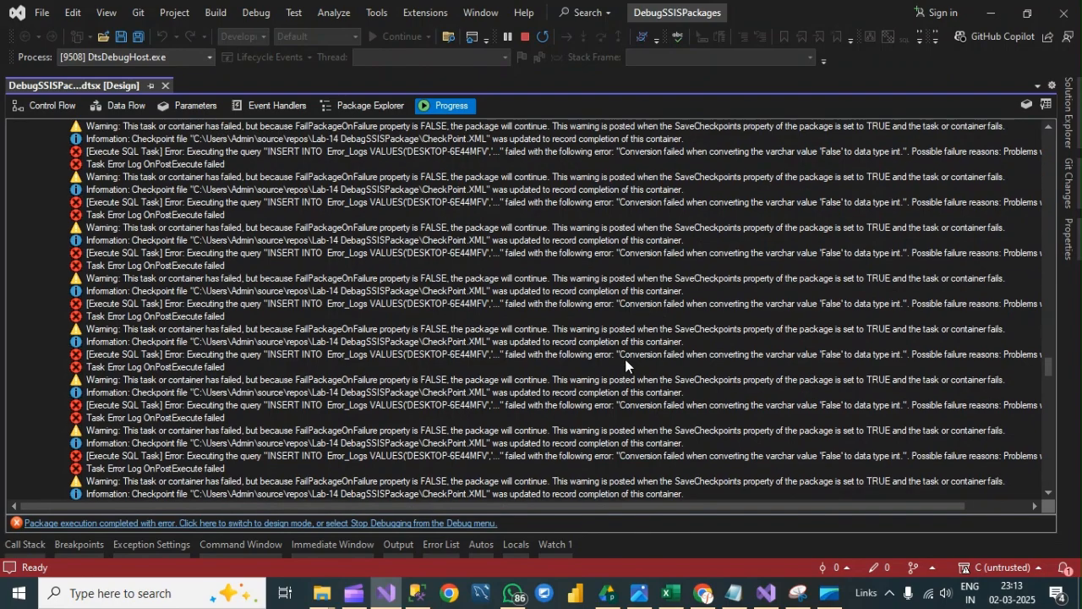
scroll(625, 365, down, 10)
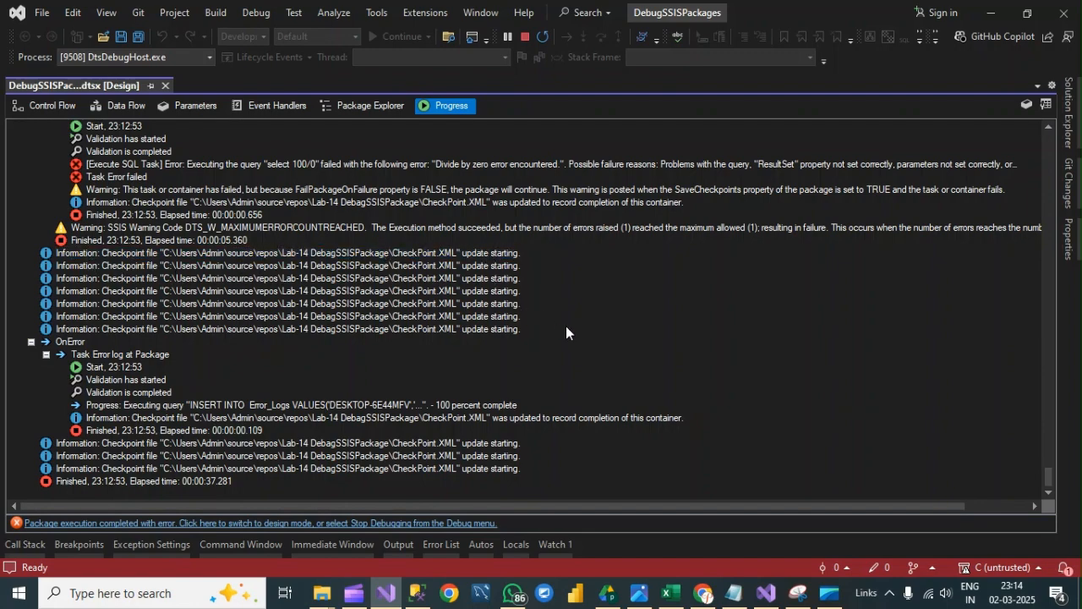
click(56, 105)
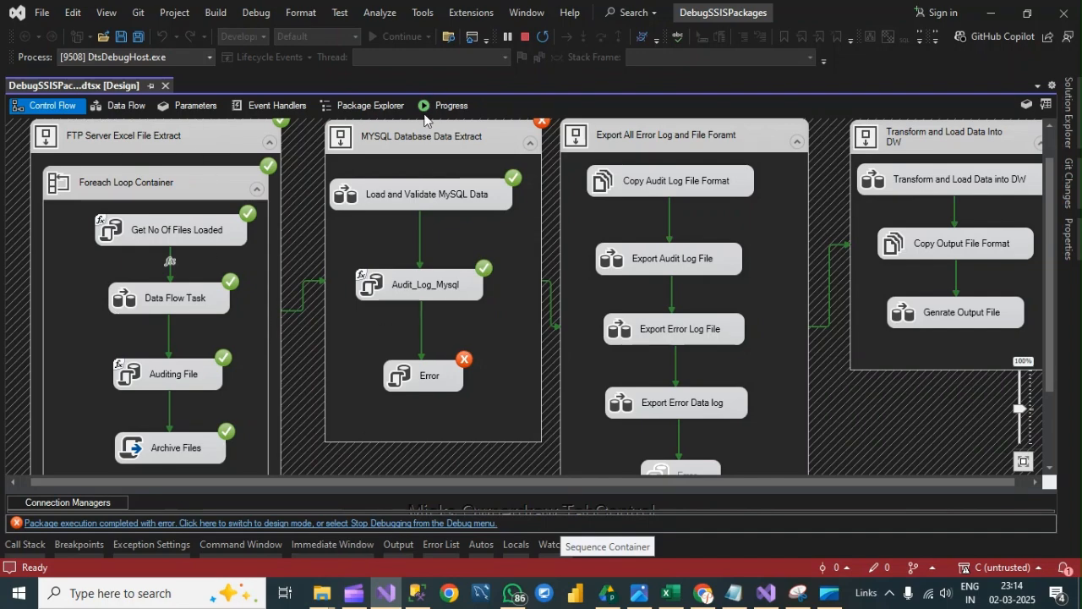
scroll(478, 186, up, 1)
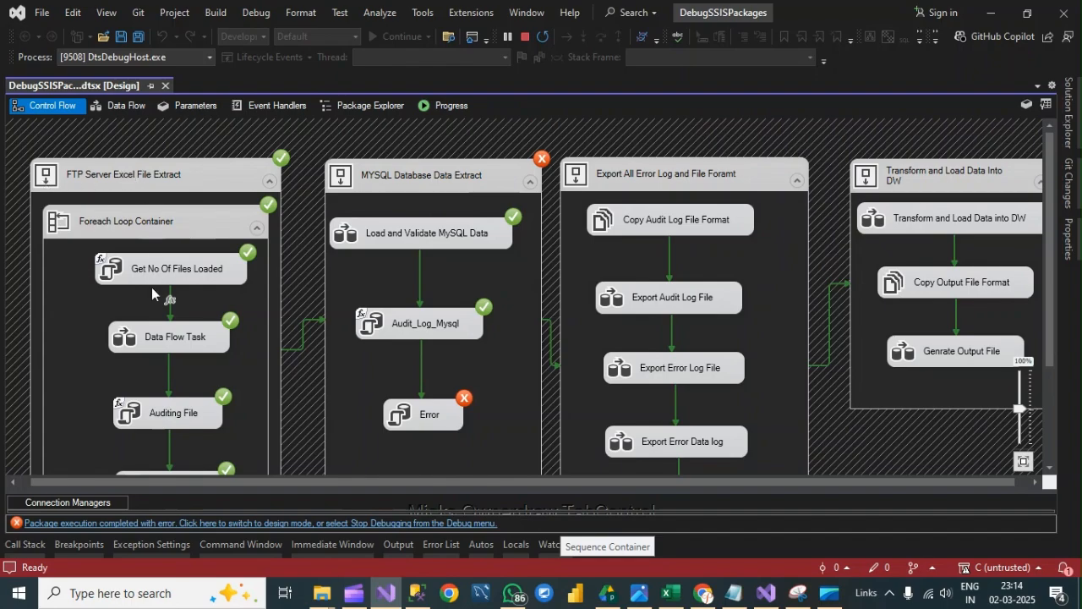
- Switch to SQL Server Management Studio, run only the Dump_Orders select query, and look through the returned rows
click(413, 595)
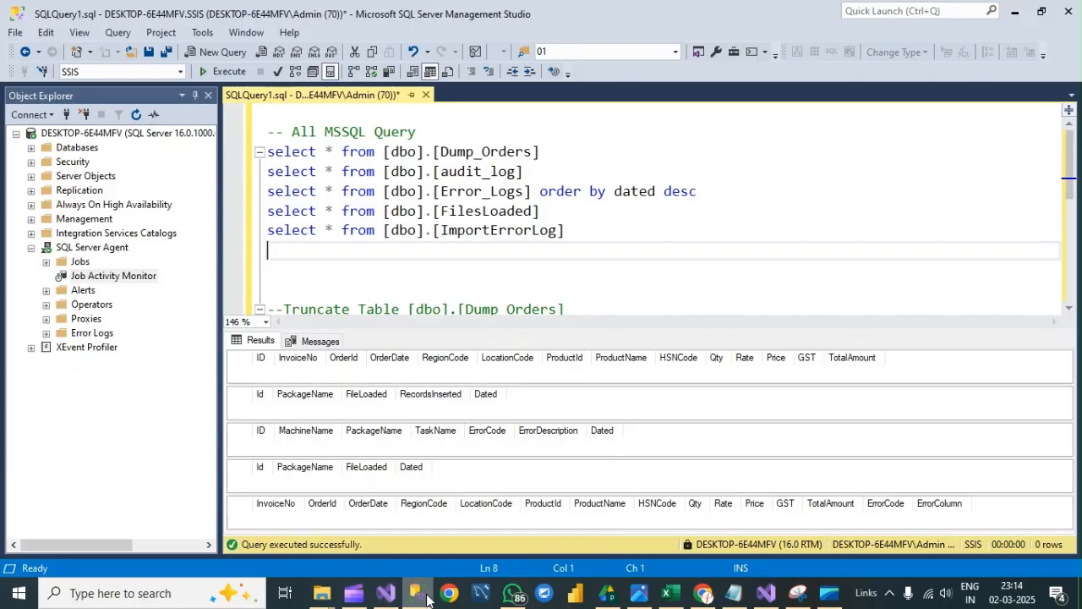
drag(548, 153, 235, 153)
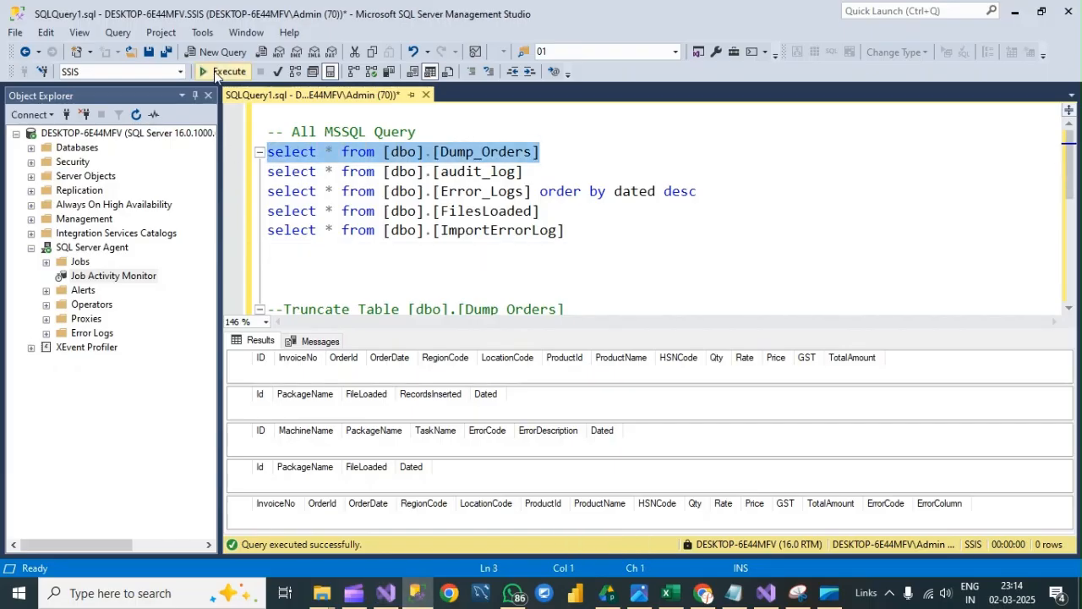
click(224, 71)
scroll(321, 395, down, 20)
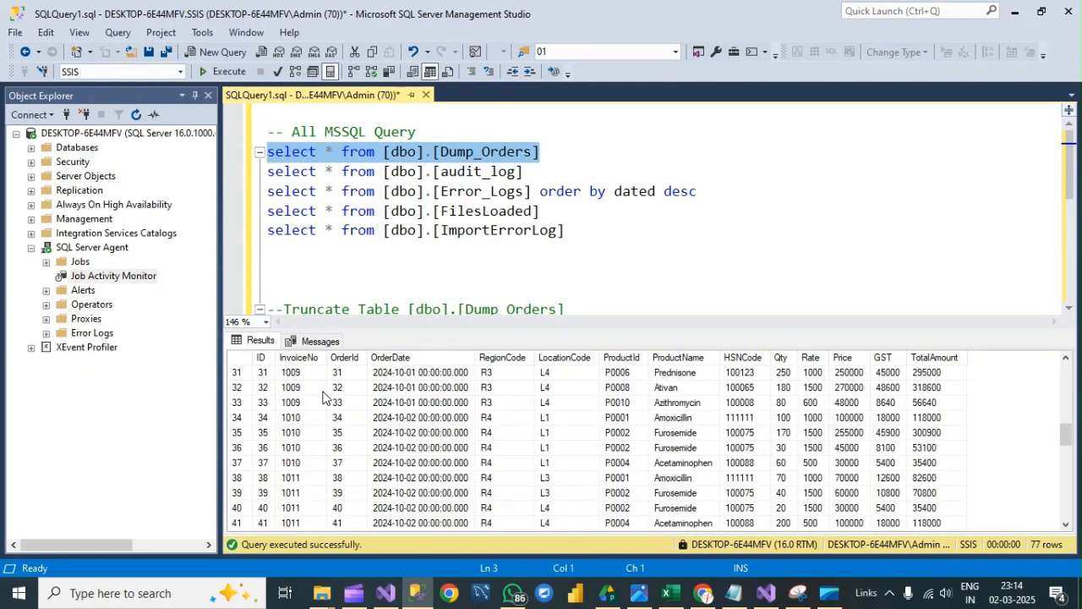
scroll(328, 396, up, 20)
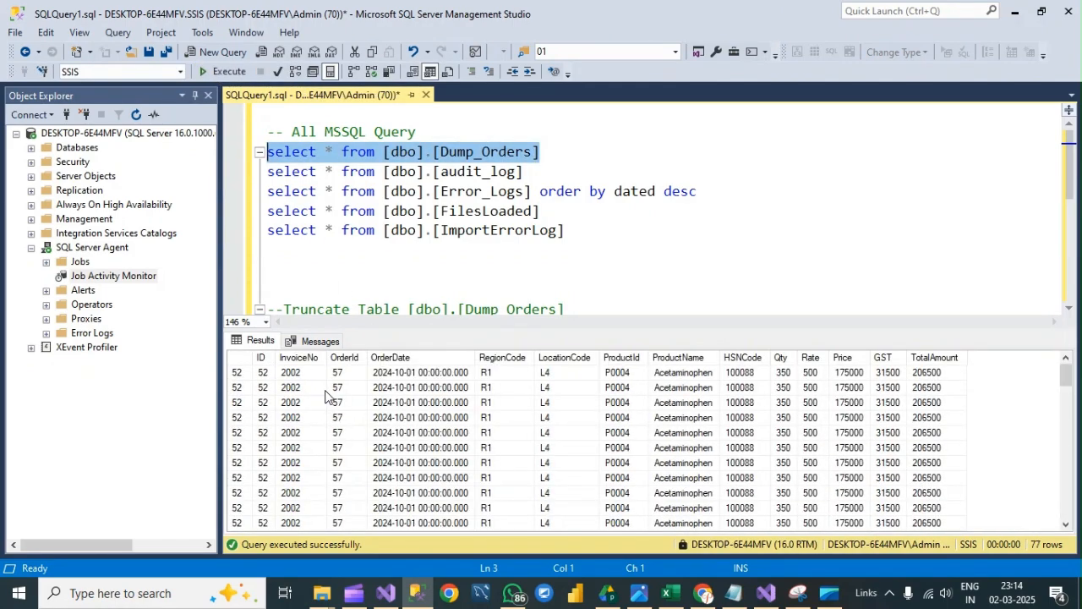
- Switch back to Visual Studio and stop debugging, and bring up the Project folder in File Explorer
click(394, 598)
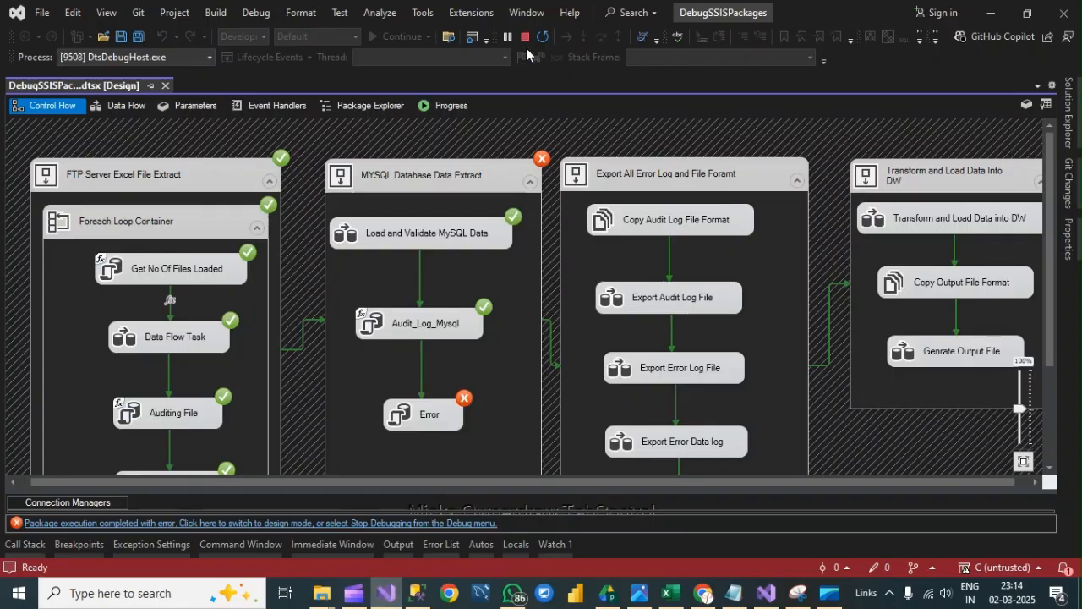
click(526, 38)
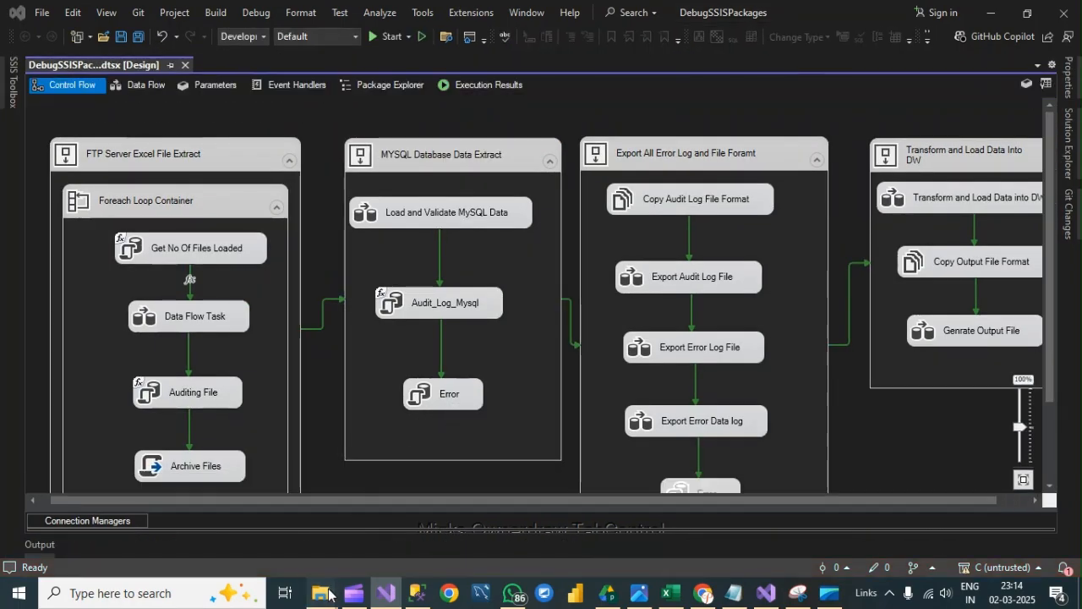
mouse_move(323, 593)
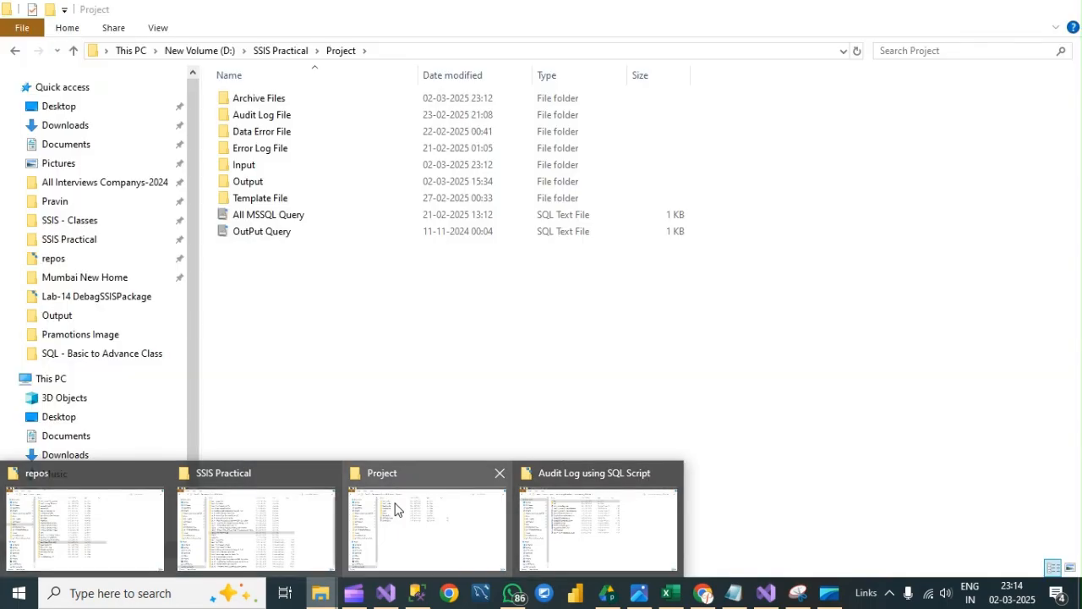
click(396, 510)
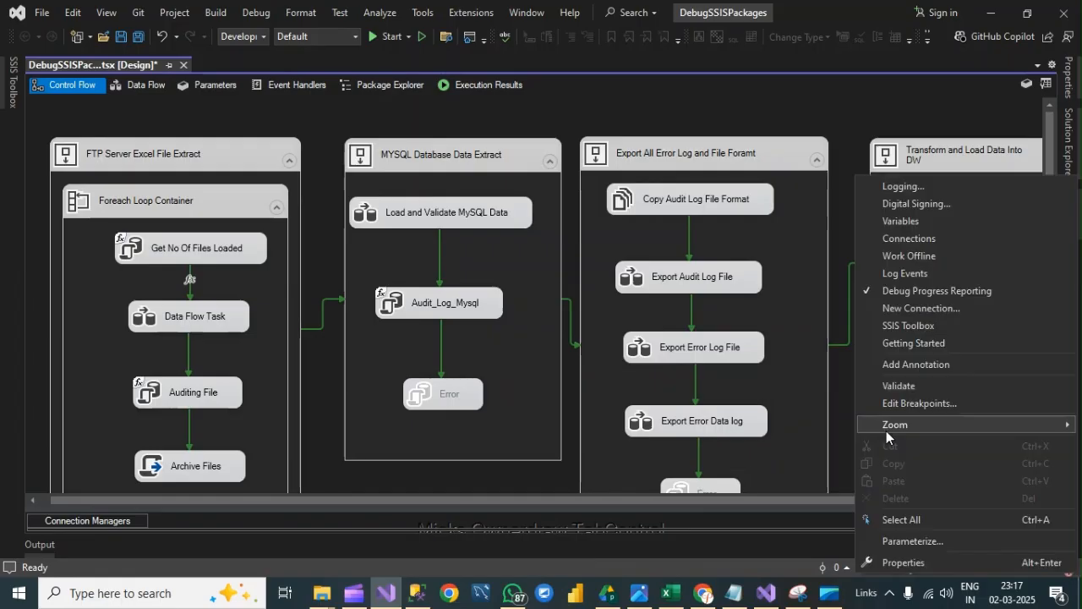
- Check the package's CheckpointFileName property, and switch to the Lab-14 DebagSSISPackage folder in File Explorer
click(906, 563)
click(980, 123)
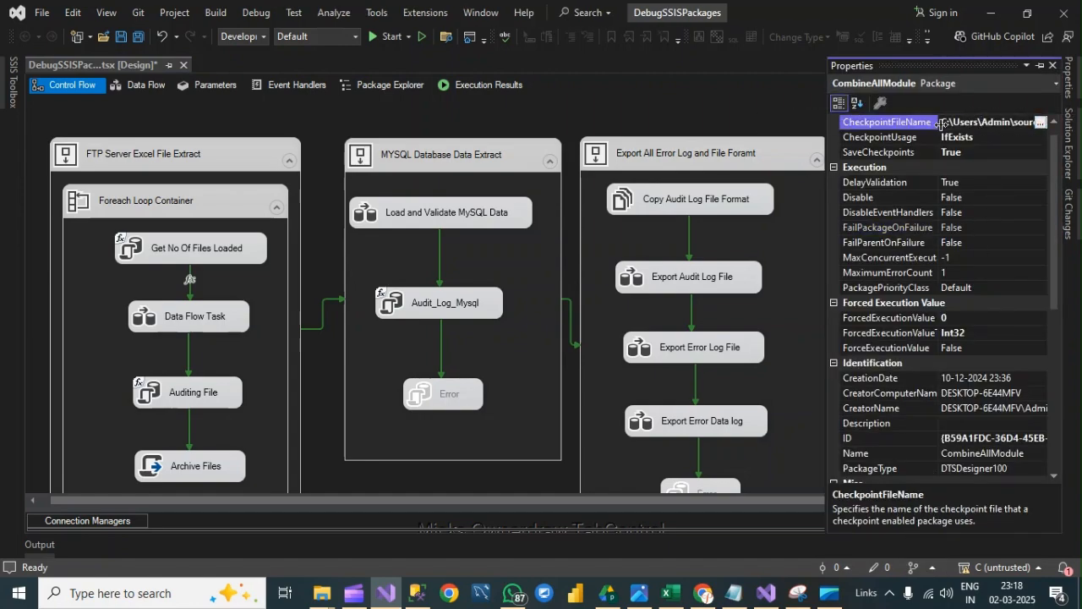
click(321, 593)
mouse_move(130, 520)
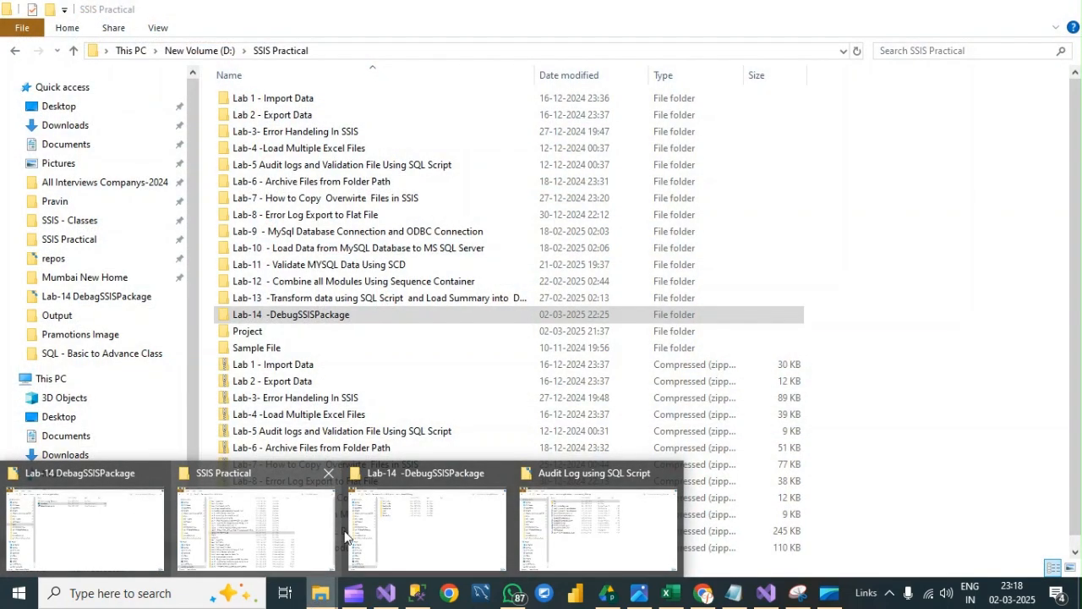
mouse_move(536, 535)
mouse_move(392, 529)
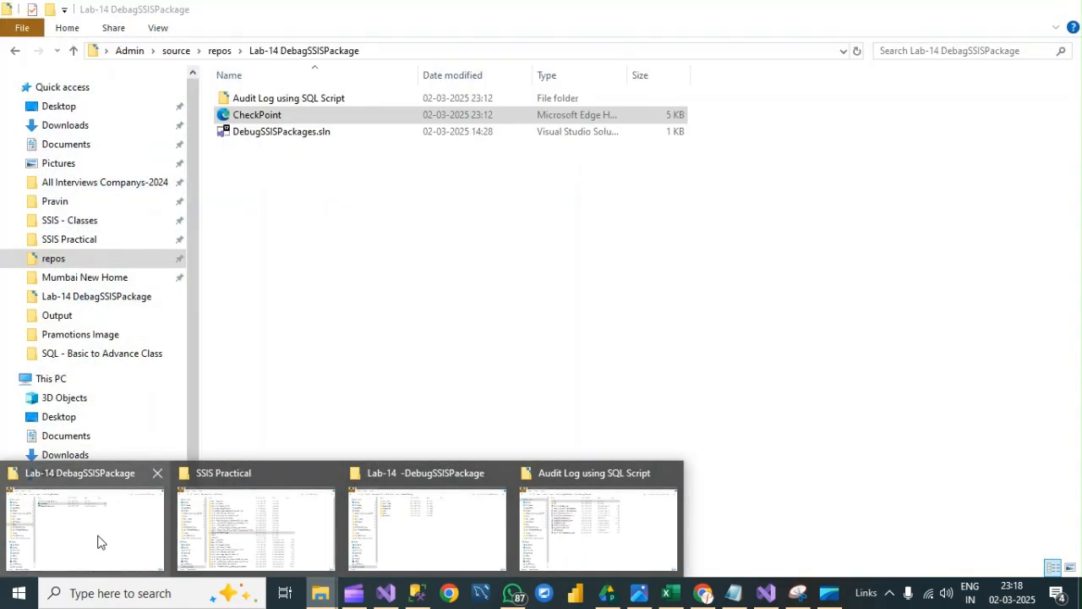
click(97, 541)
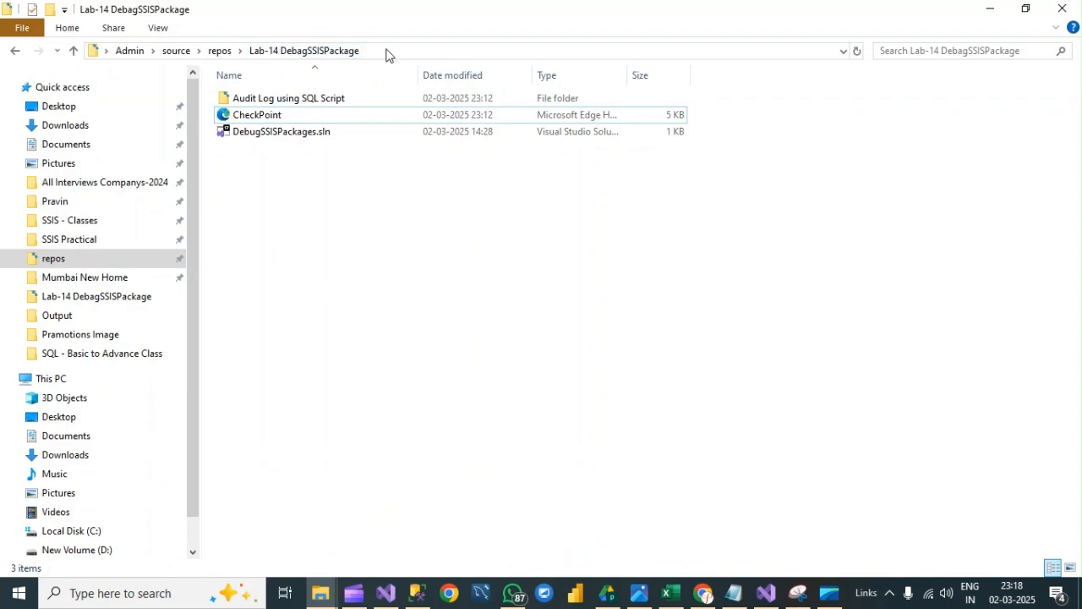
- Open the CheckPoint XML file in the browser and examine its DTS:Checkpoint element and PackageID value
right_click(271, 118)
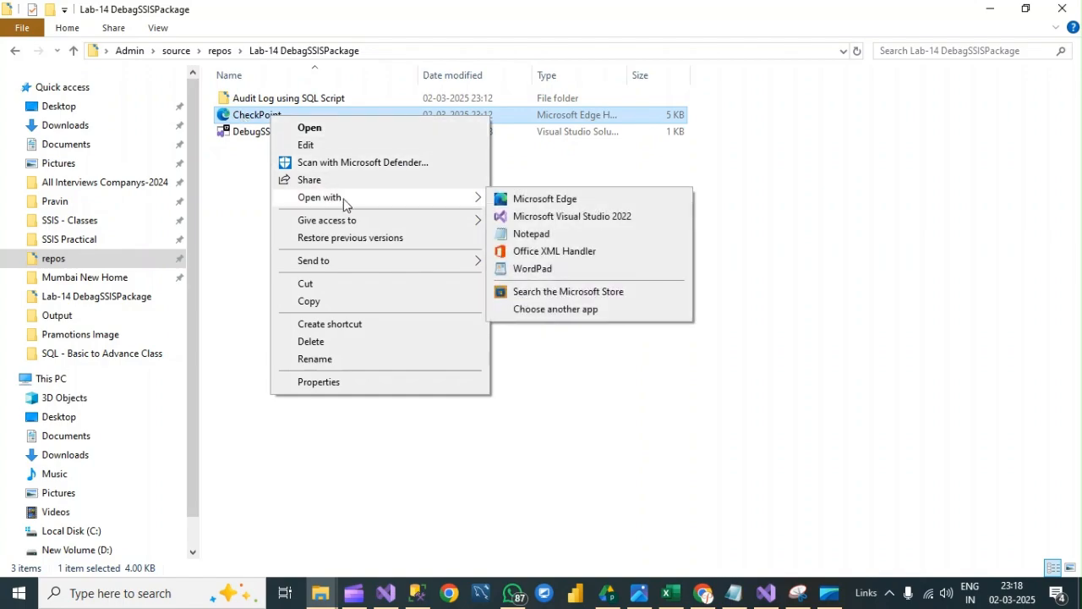
click(243, 118)
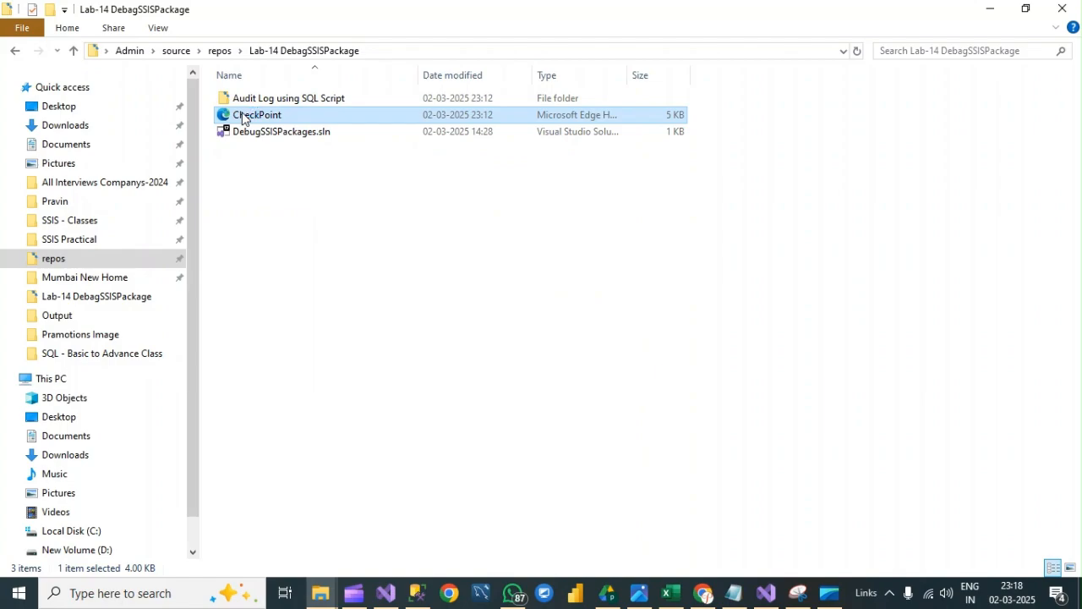
double_click(242, 119)
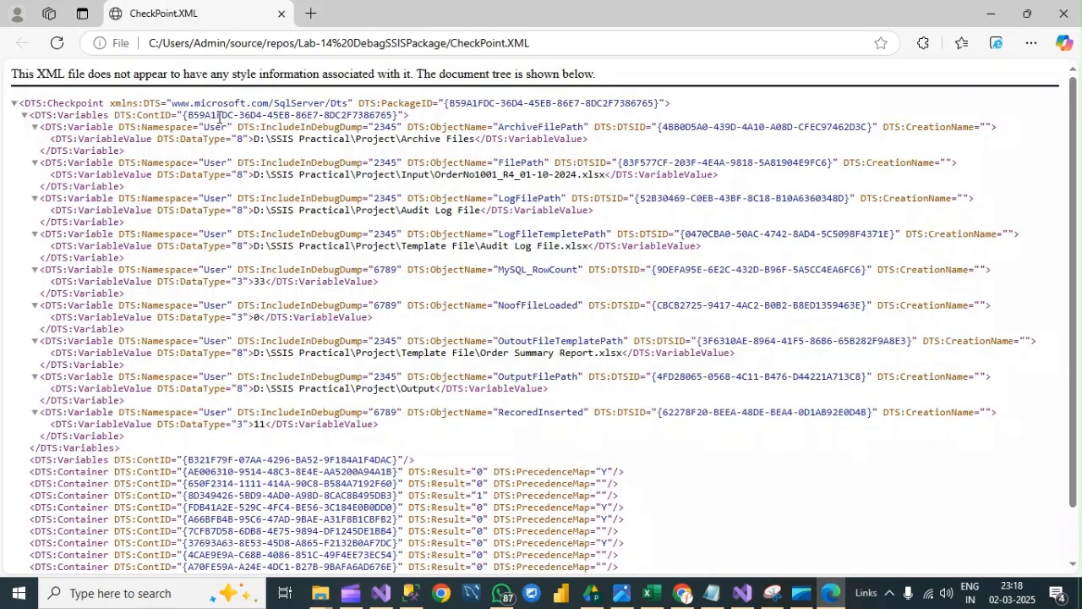
drag(21, 102, 125, 110)
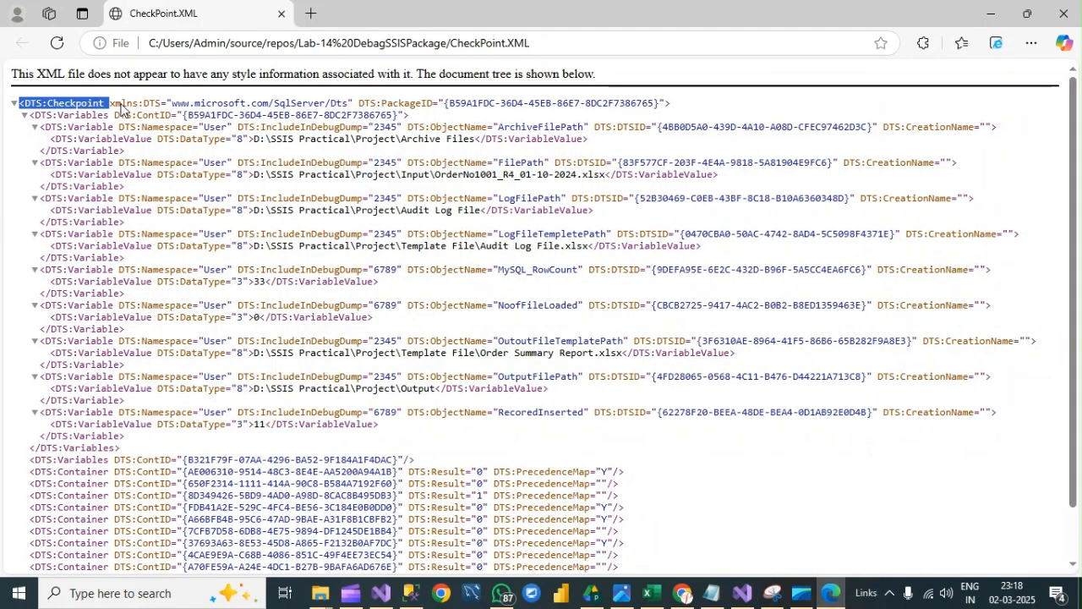
click(439, 98)
drag(458, 103, 655, 102)
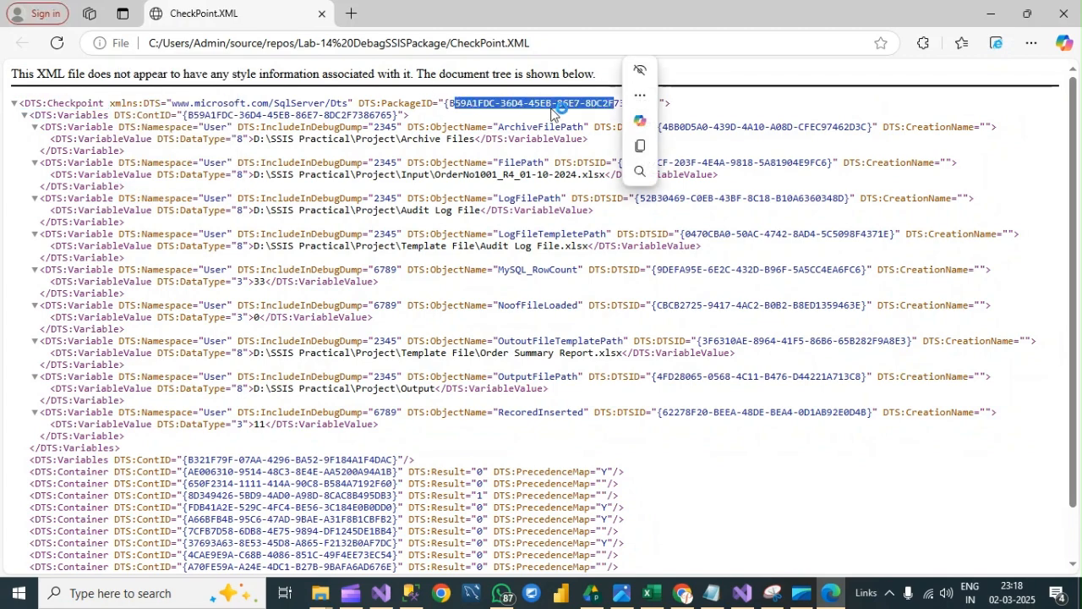
- Examine the variables' ContID values, the stored variables and the container results in the CheckPoint XML file
drag(187, 115, 362, 114)
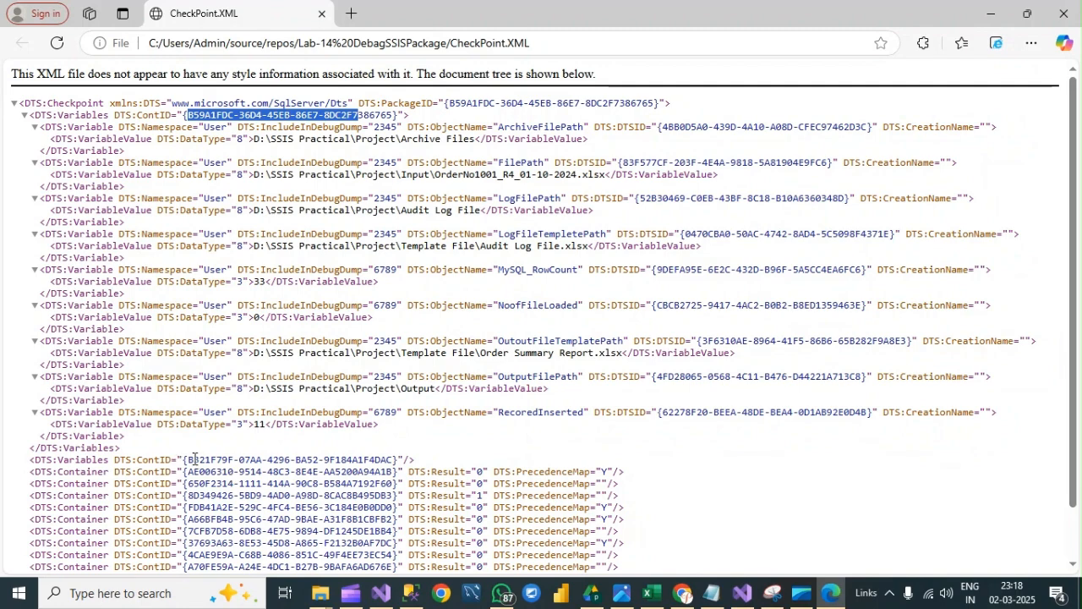
drag(194, 458, 337, 460)
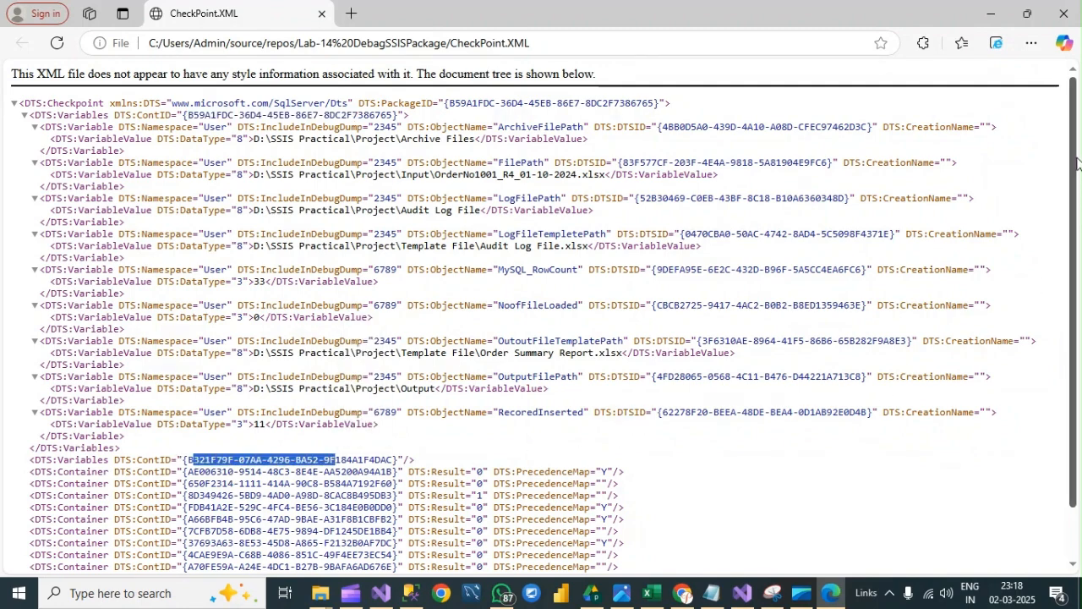
drag(1078, 152, 1081, 230)
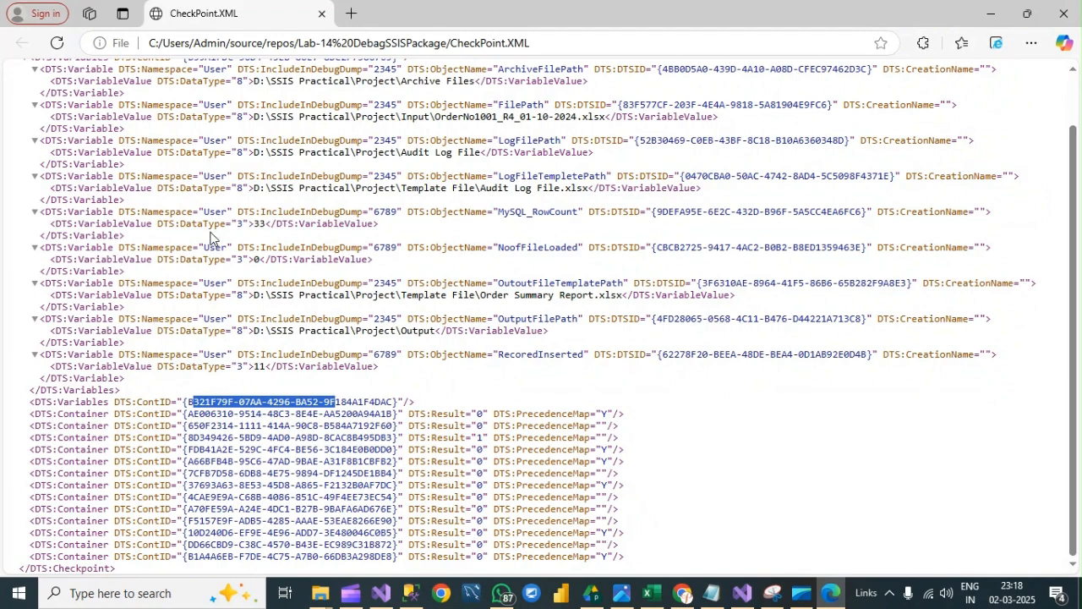
scroll(211, 241, up, 2)
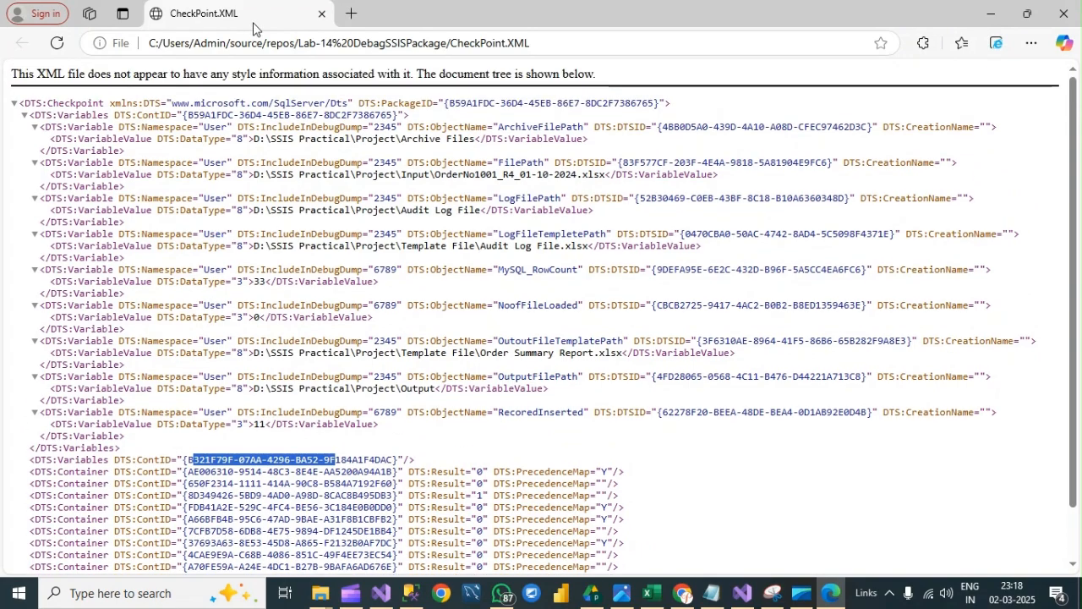
- Switch back to Visual Studio and start debugging the package again from its checkpoint
click(361, 597)
click(382, 593)
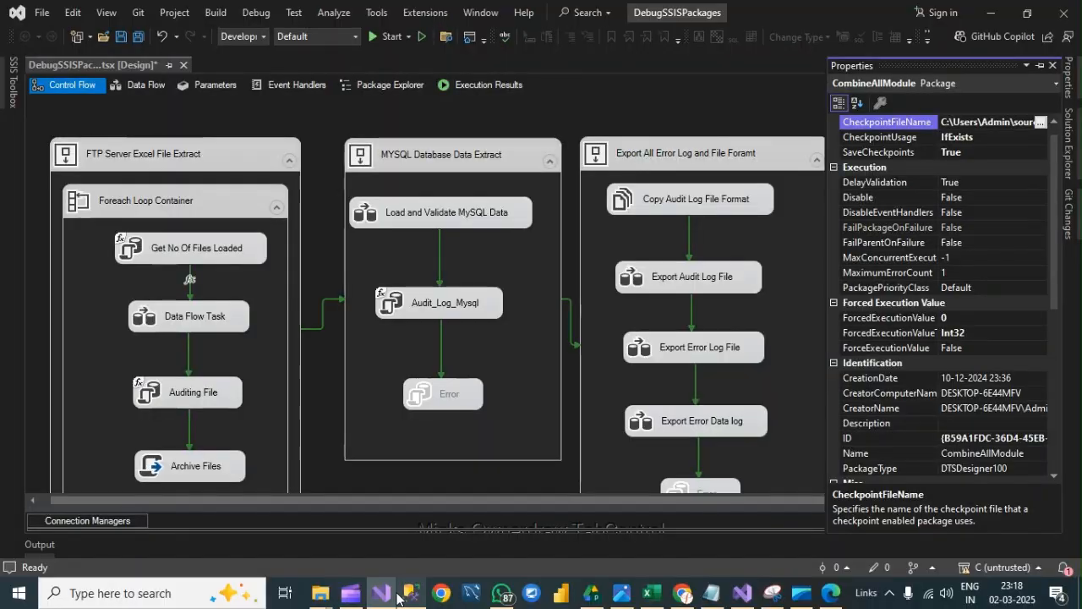
click(729, 98)
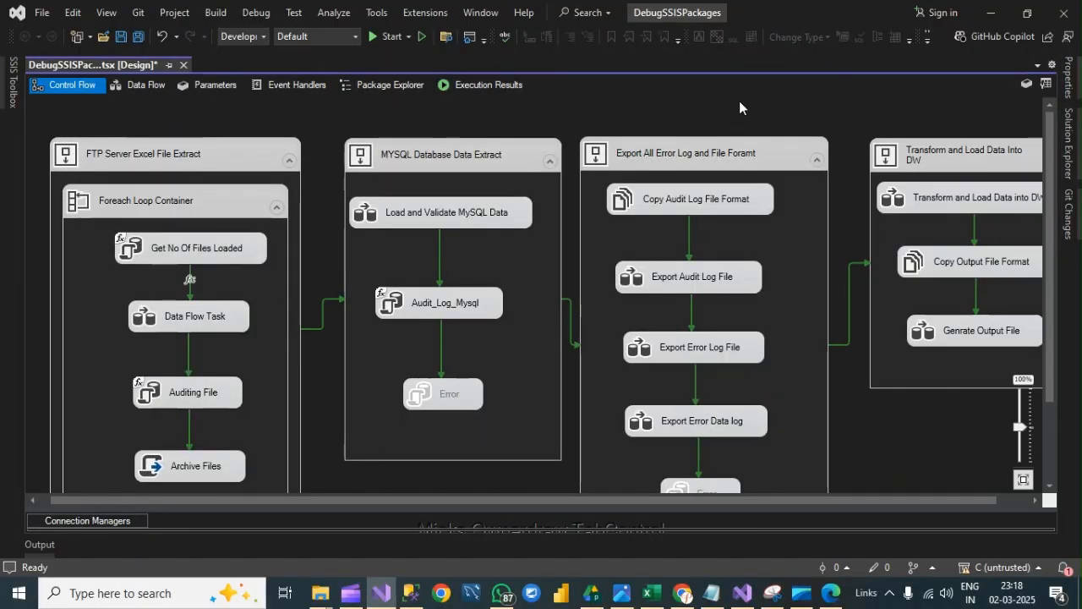
click(385, 35)
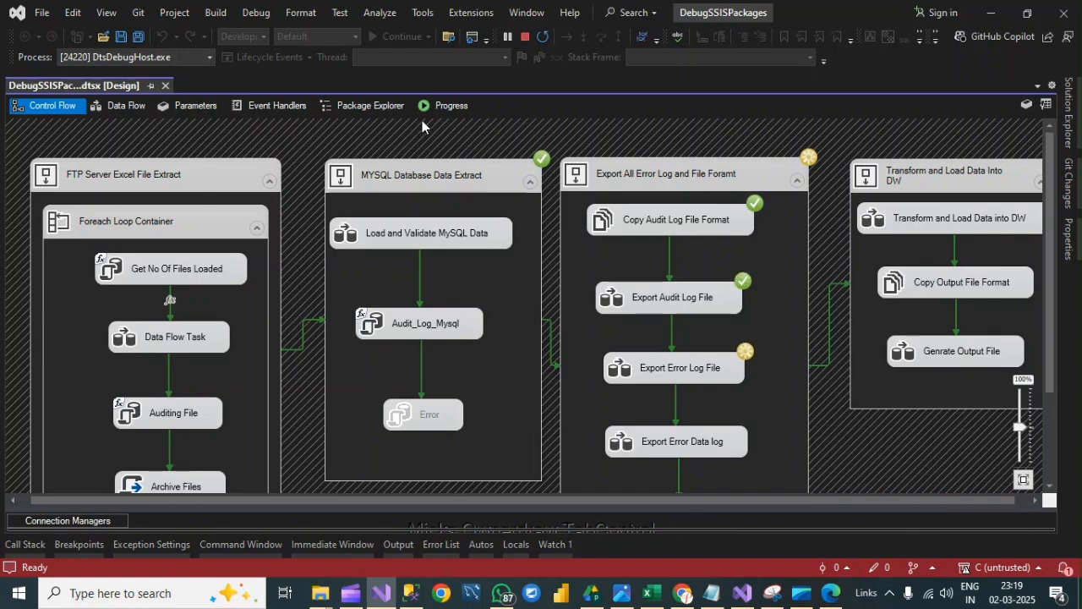
- Examine the execution status of the tasks in all the sequence containers, including both disabled Error tasks
click(383, 184)
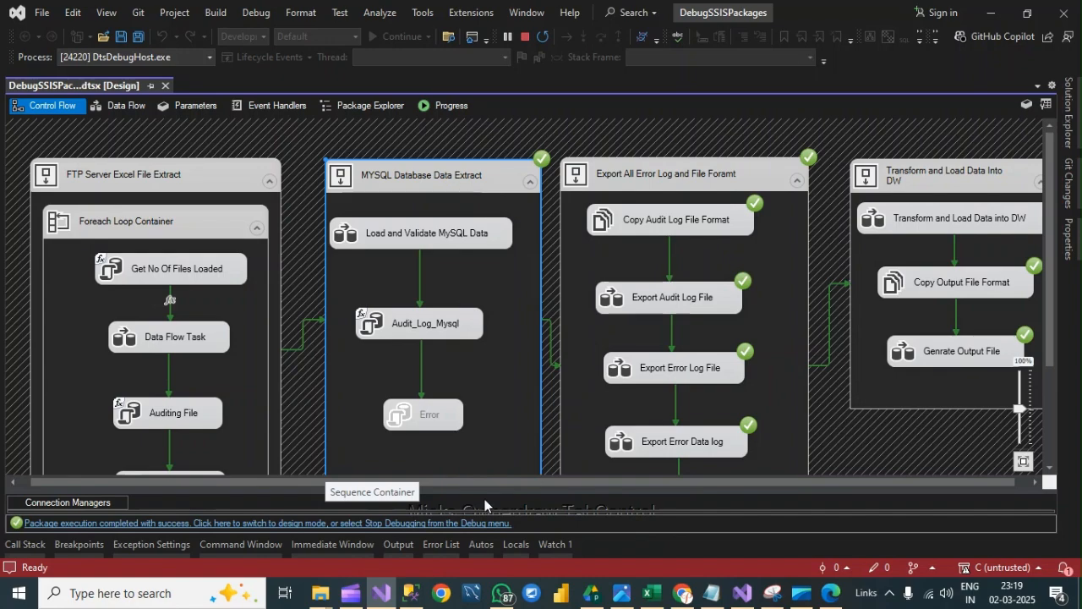
drag(441, 488, 639, 485)
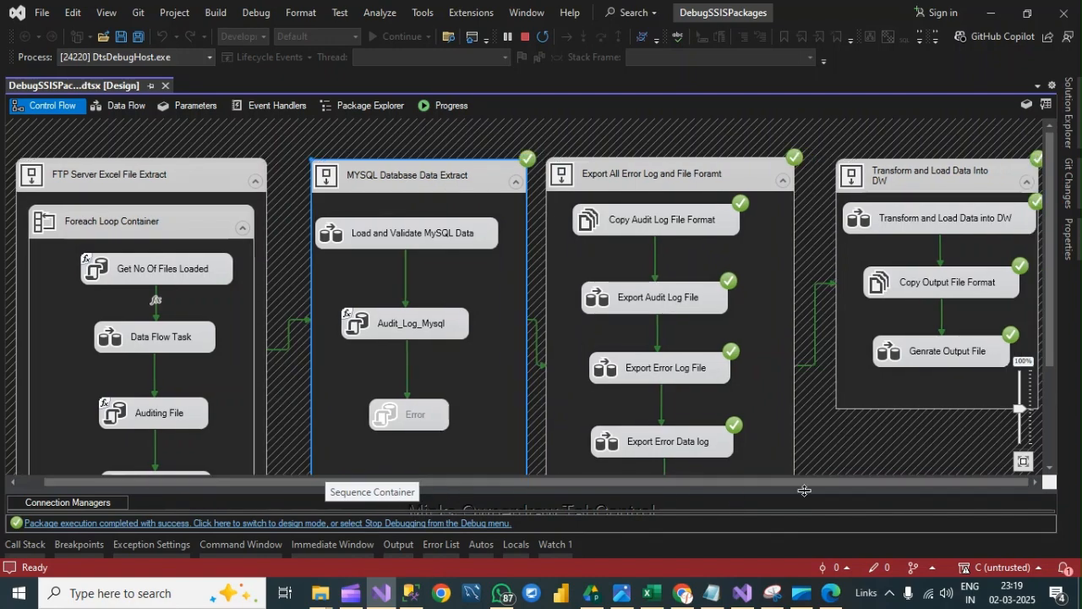
drag(804, 491, 768, 506)
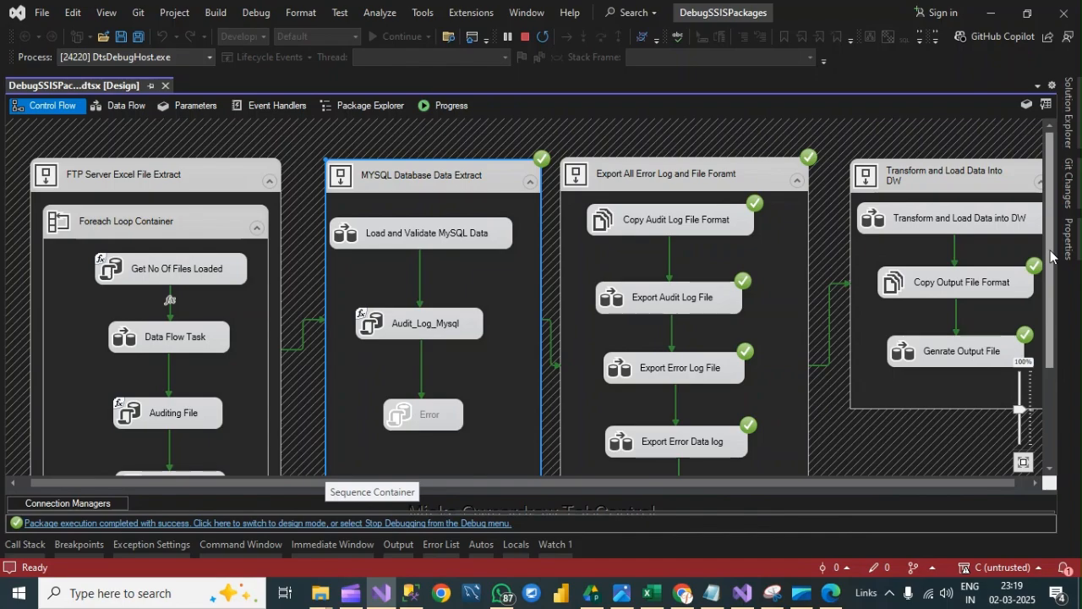
drag(1053, 256, 1053, 349)
drag(564, 484, 817, 496)
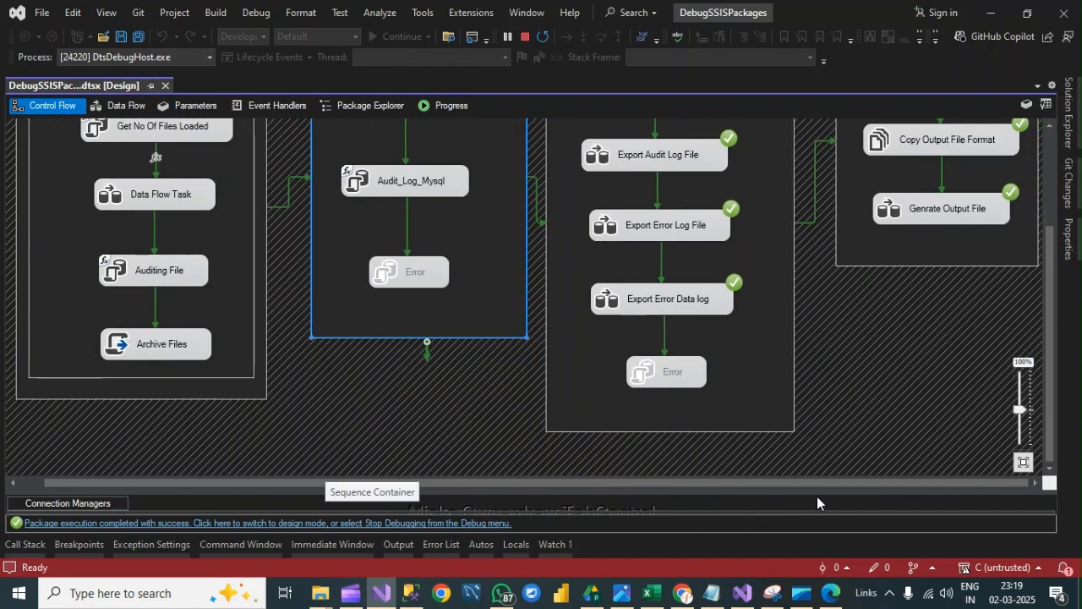
drag(1051, 348, 1050, 256)
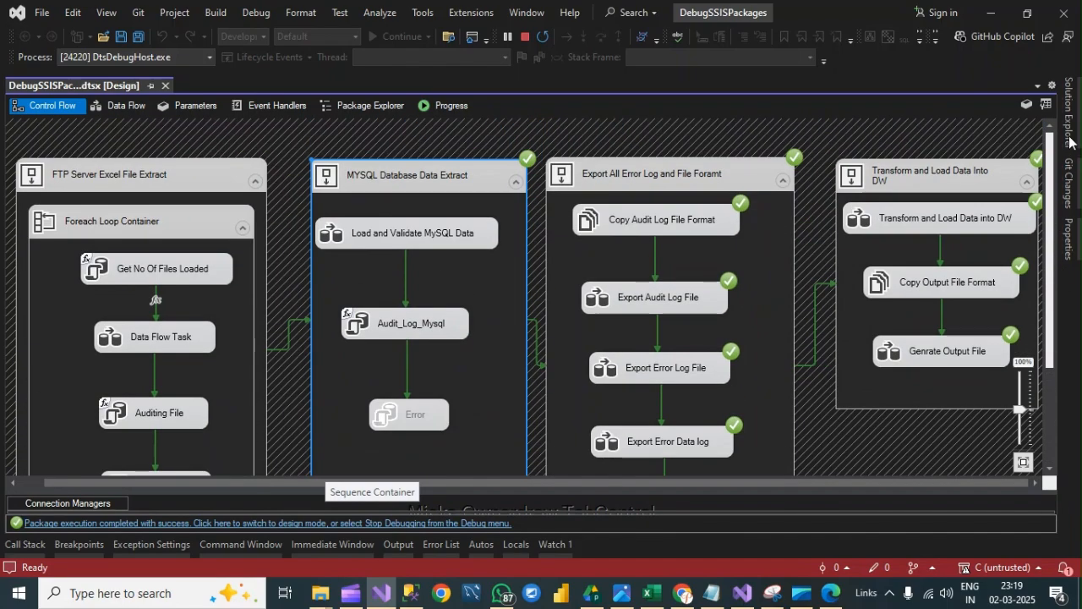
- Stop debugging and check the Lab-14 DebagSSISPackage folder in File Explorer for the CheckPoint file
click(525, 38)
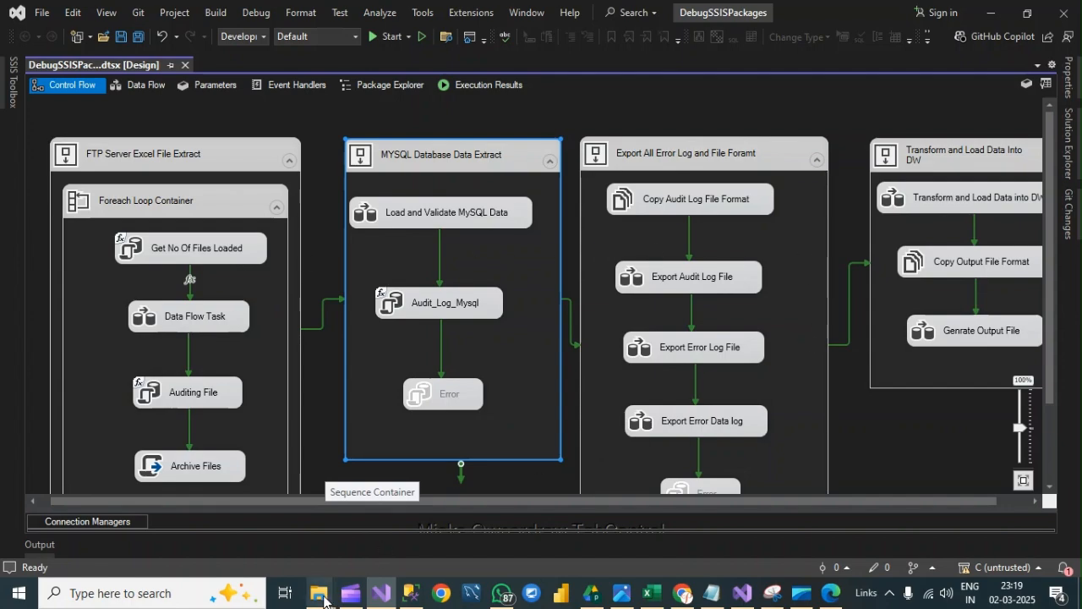
mouse_move(322, 596)
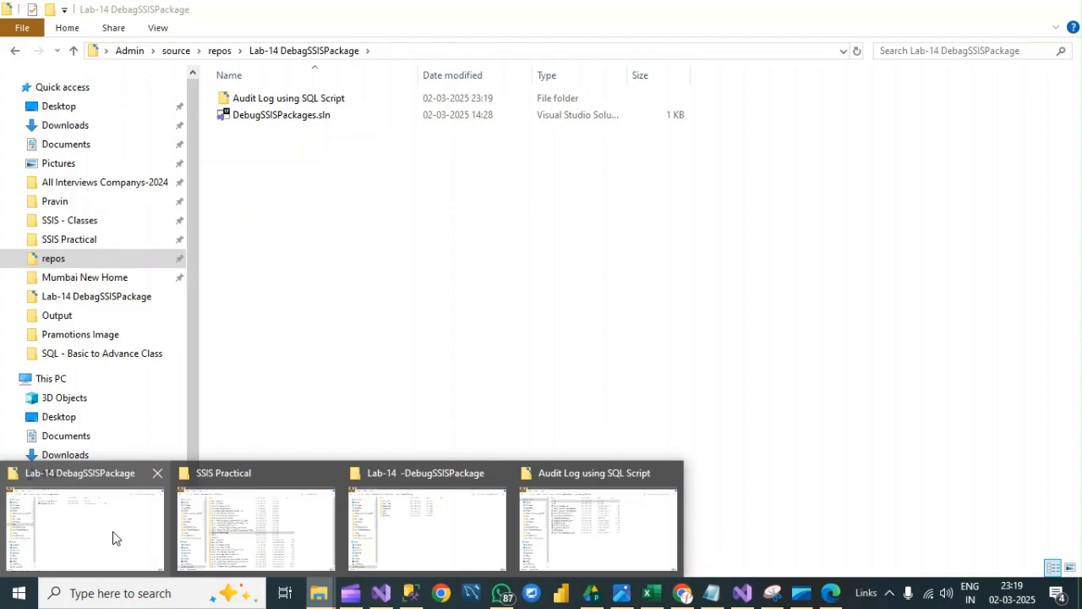
click(115, 534)
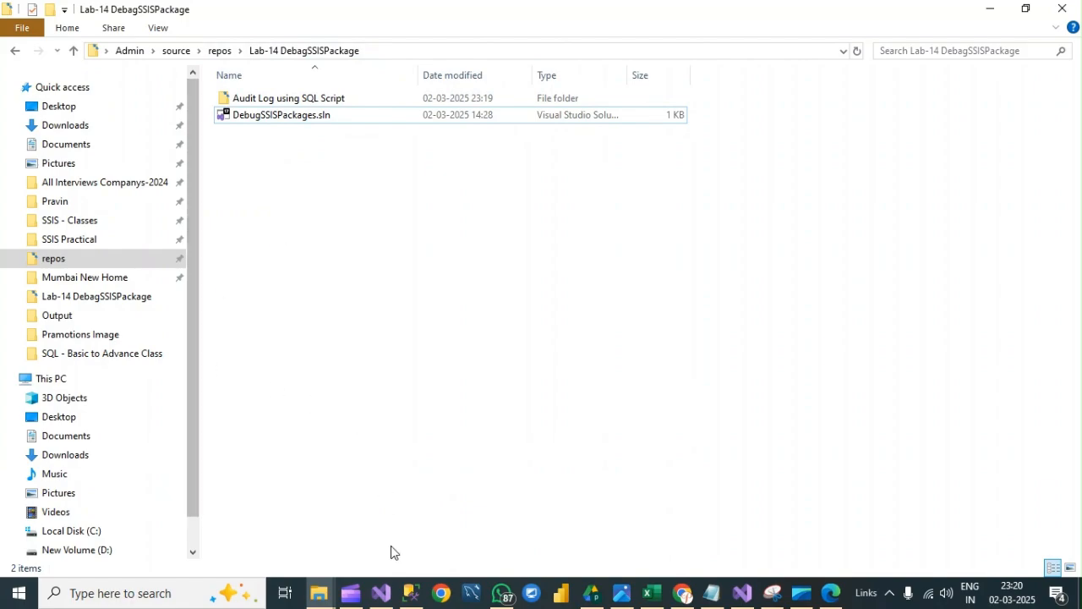
- In Visual Studio, enable the Error task in the Export All Error Log and File Foramt container
click(382, 593)
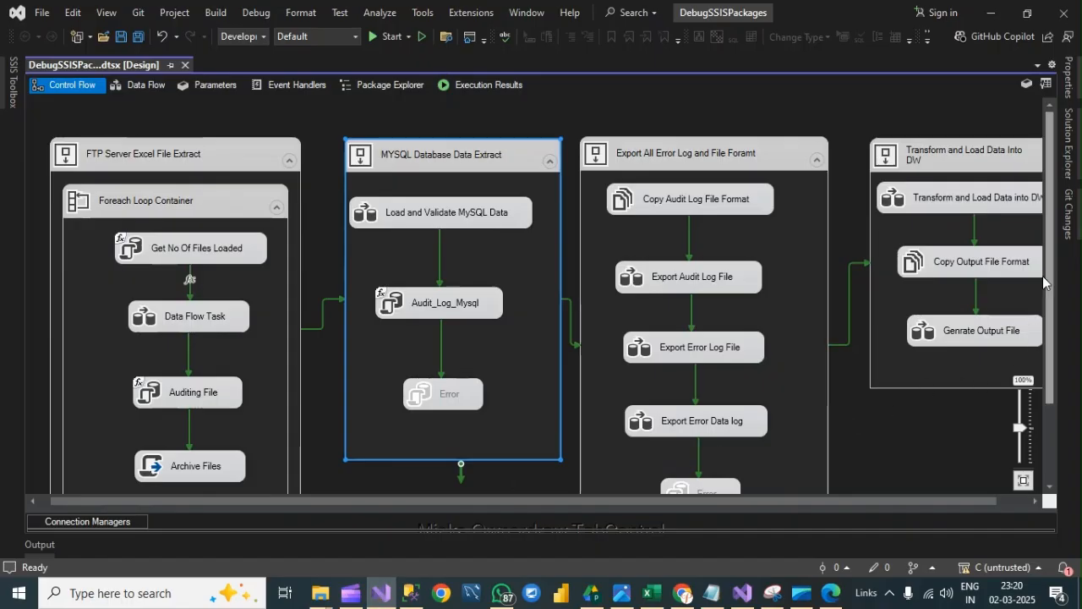
drag(1052, 327, 1052, 397)
right_click(709, 391)
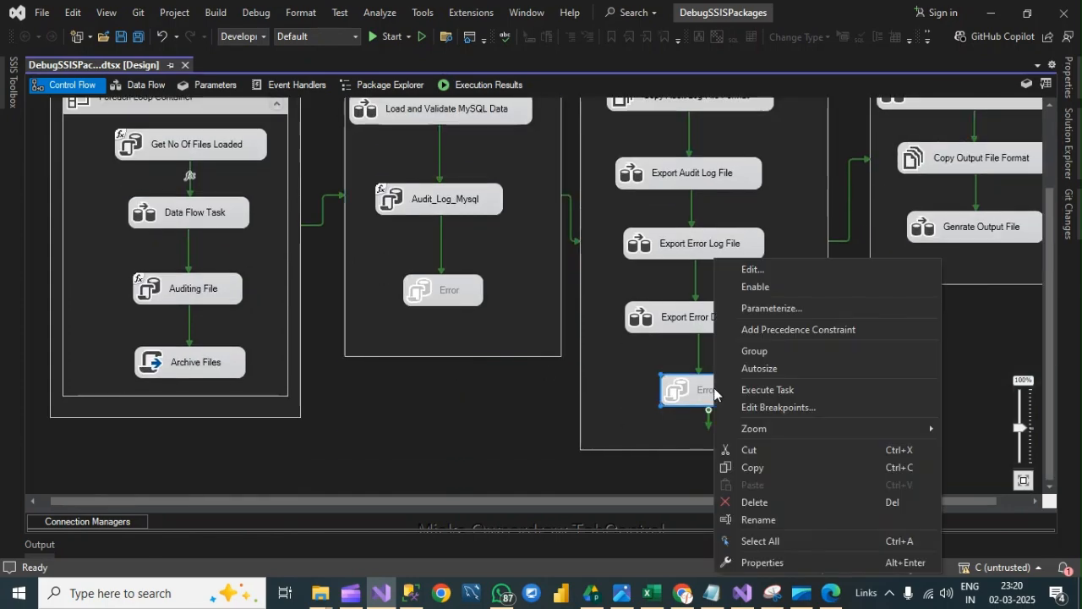
click(795, 291)
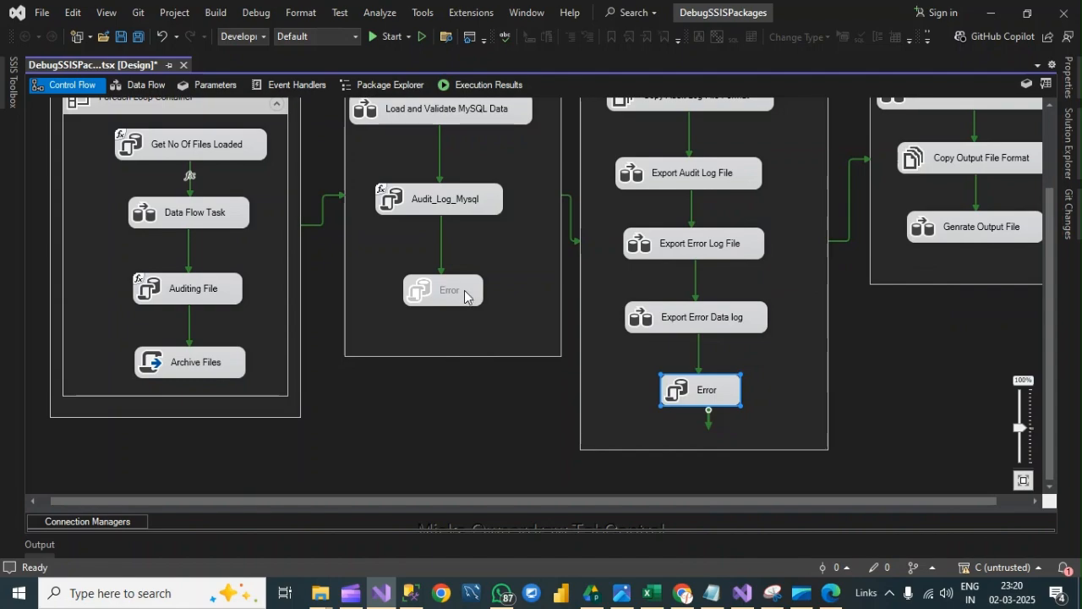
- Open the Project folder under SSIS Practical in File Explorer and check its Input folder
click(330, 597)
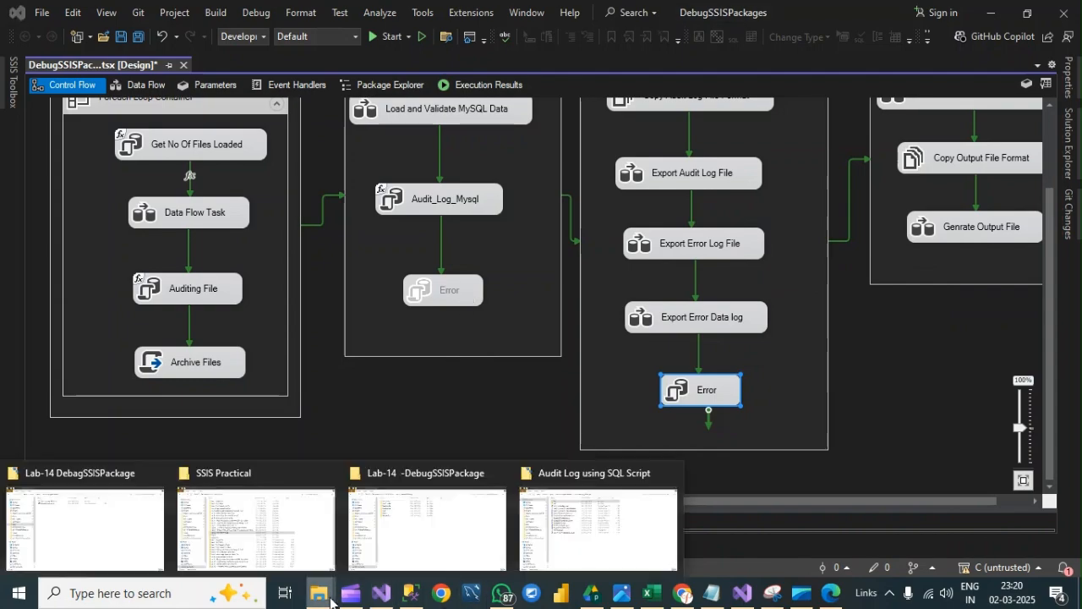
click(271, 524)
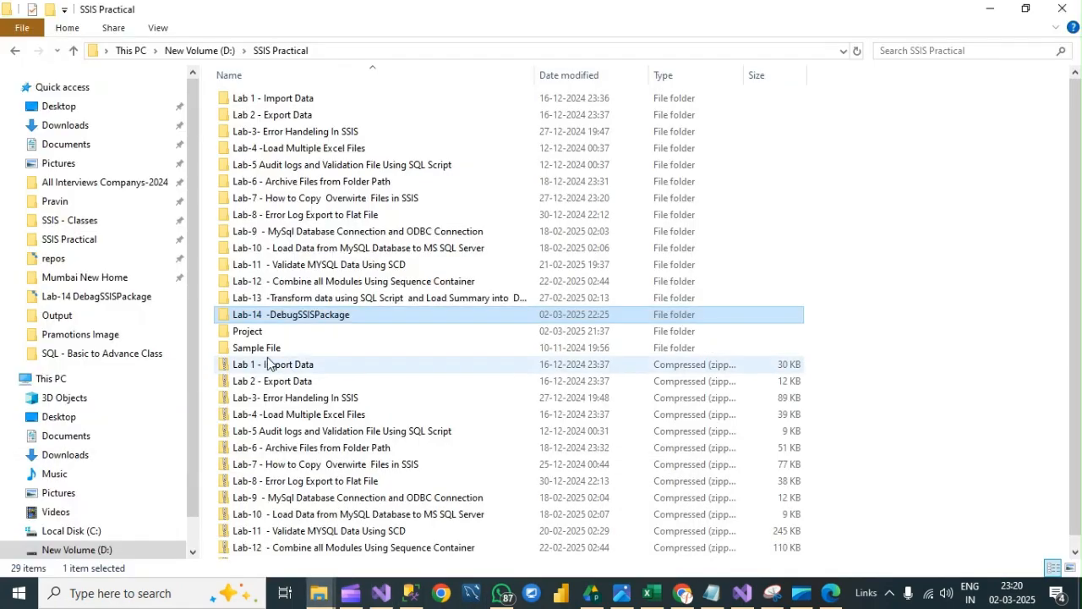
click(268, 332)
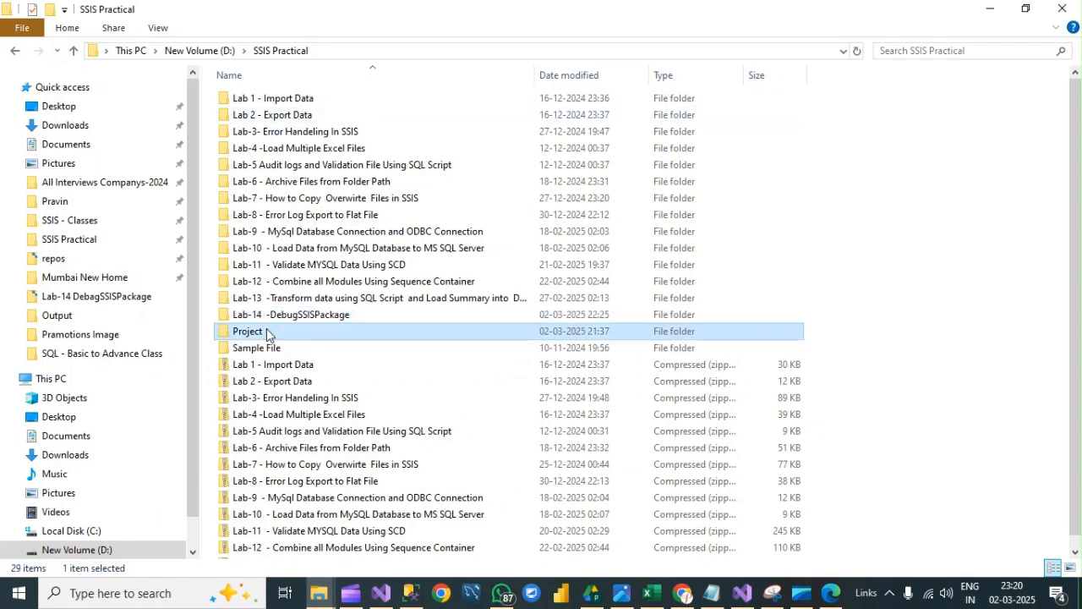
double_click(267, 332)
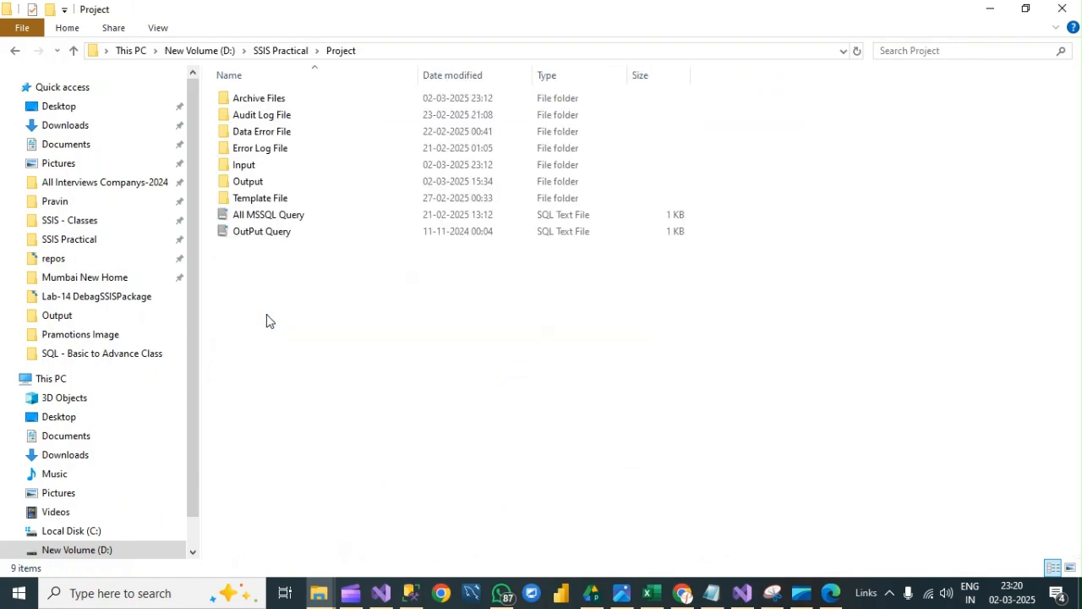
double_click(261, 166)
click(343, 51)
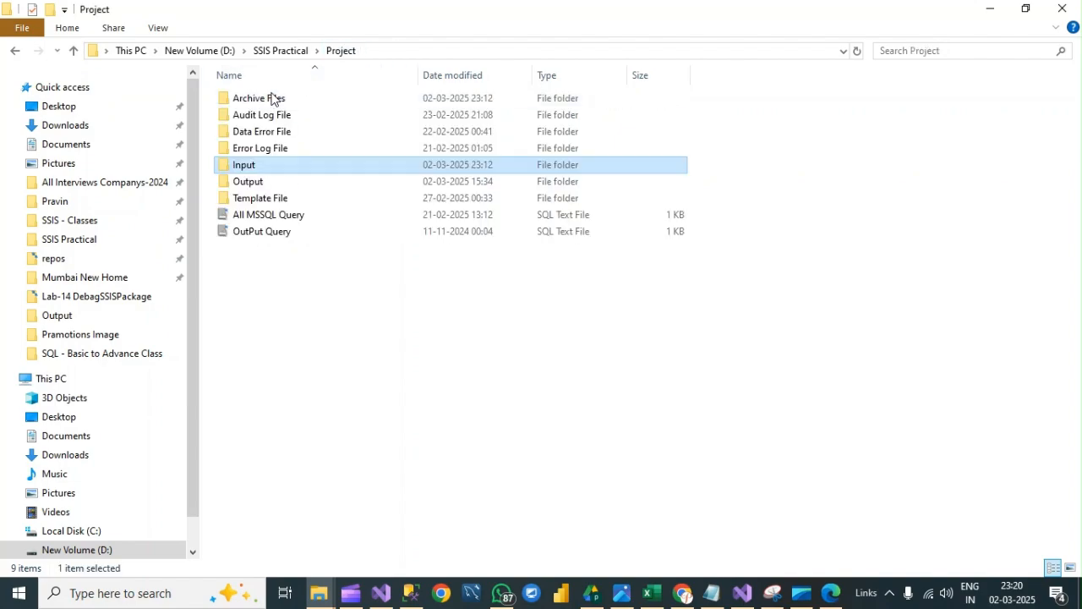
- Bring the four OrderNo1001 workbooks, R1 to R4, from the Archive Files folder back into the Input folder
click(270, 98)
double_click(271, 99)
drag(292, 204, 273, 99)
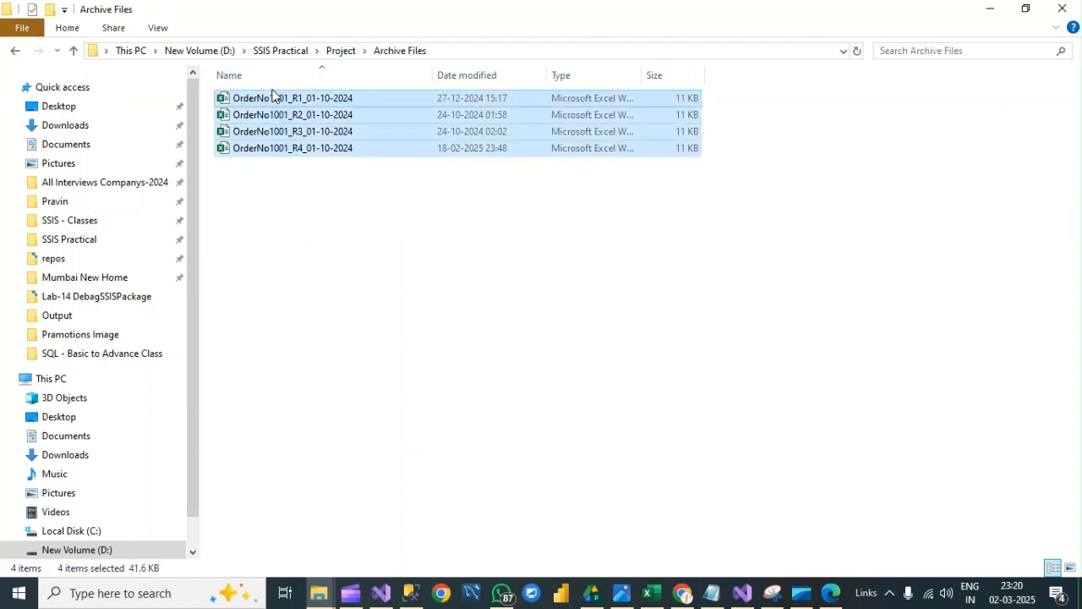
click(345, 52)
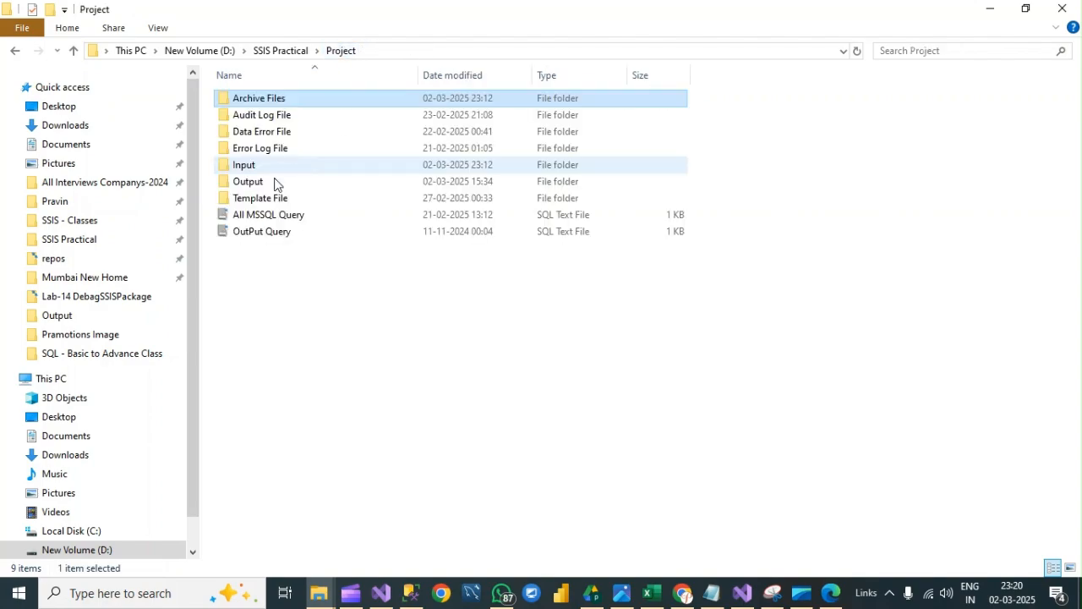
double_click(261, 183)
click(340, 53)
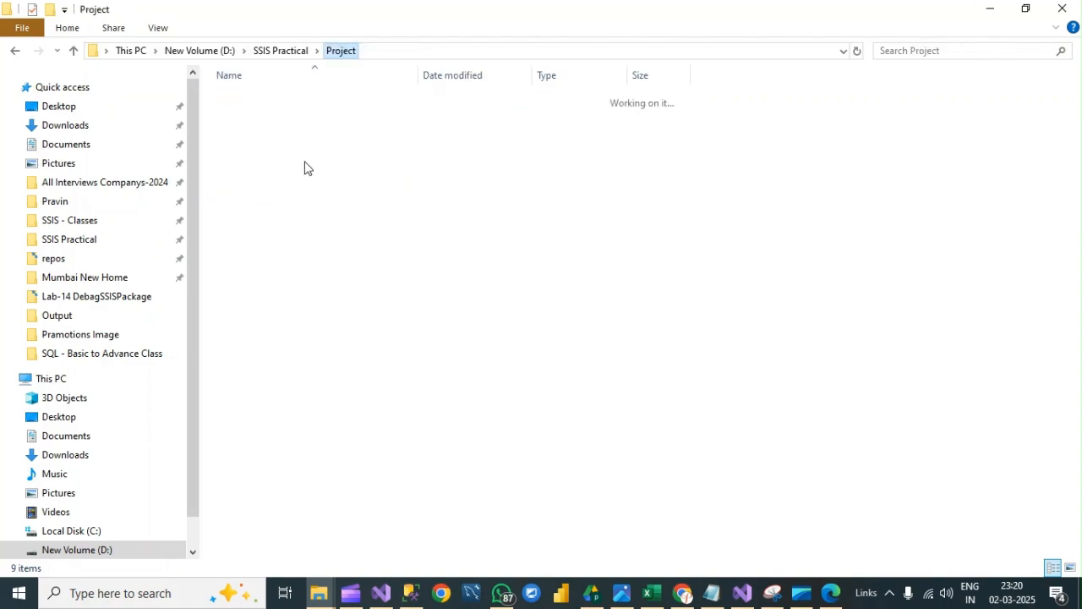
double_click(262, 166)
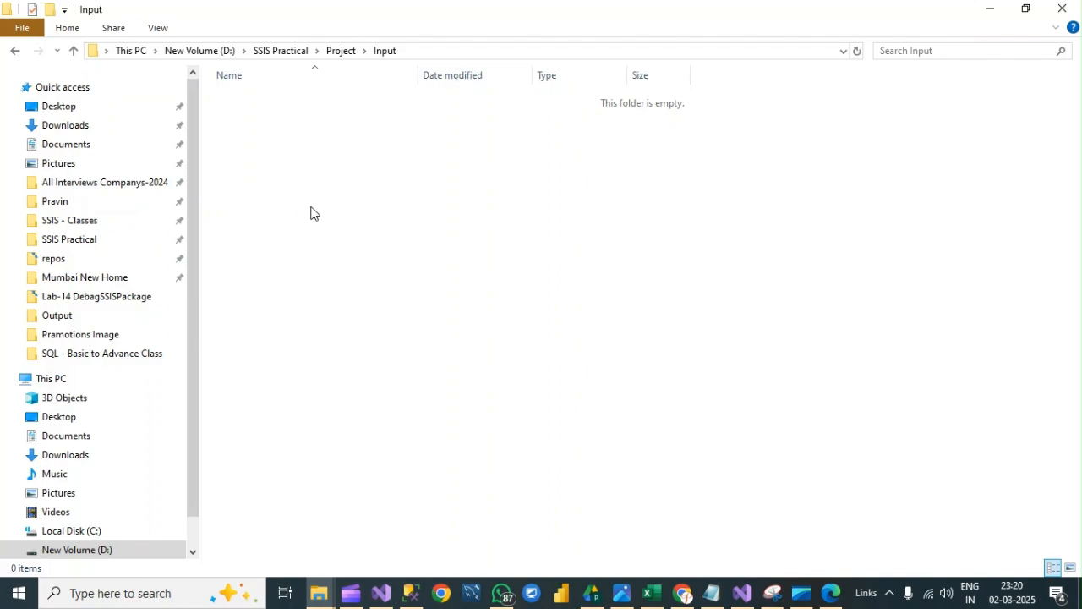
key(ctrl+v)
click(316, 467)
- Switch to SQL Server Management Studio and run the five select queries on the Dump_Orders, audit_log, Error_Logs, FilesLoaded and ImportErrorLog tables
click(412, 593)
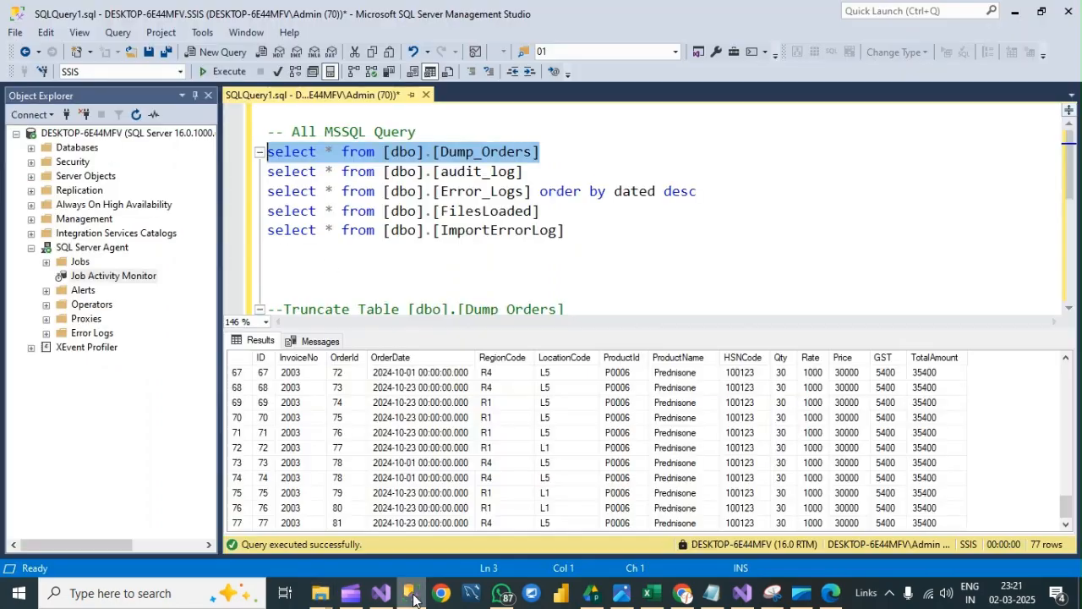
click(393, 283)
key(ctrl+r)
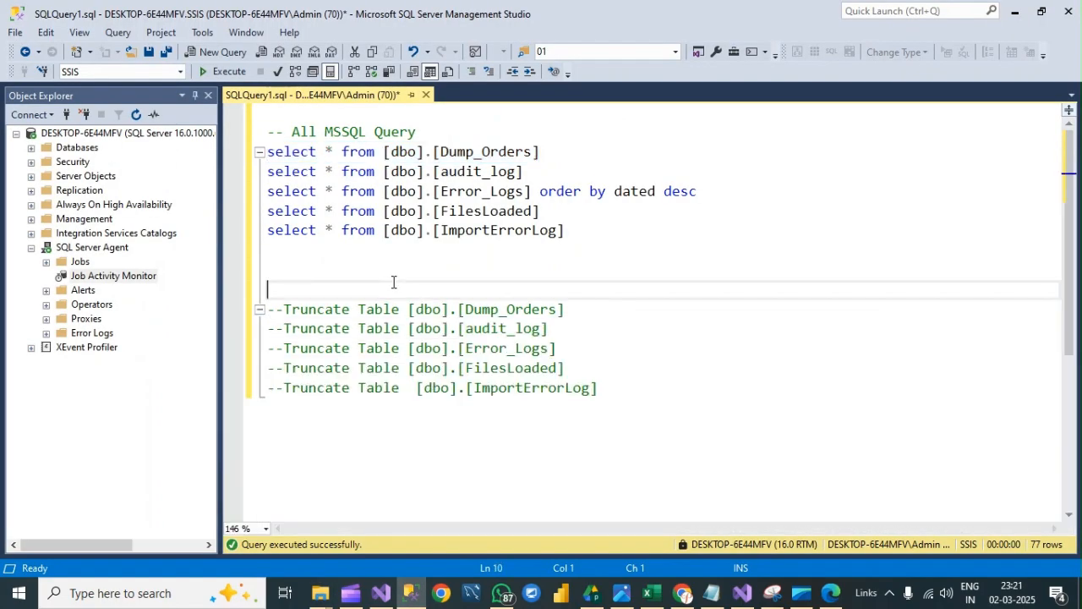
drag(564, 230, 265, 153)
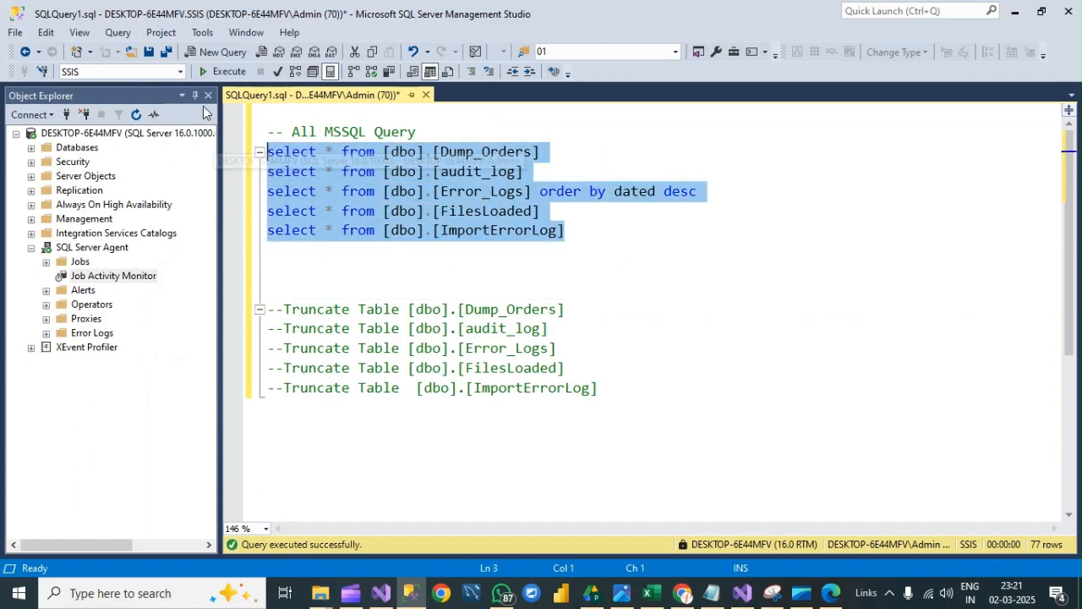
click(216, 73)
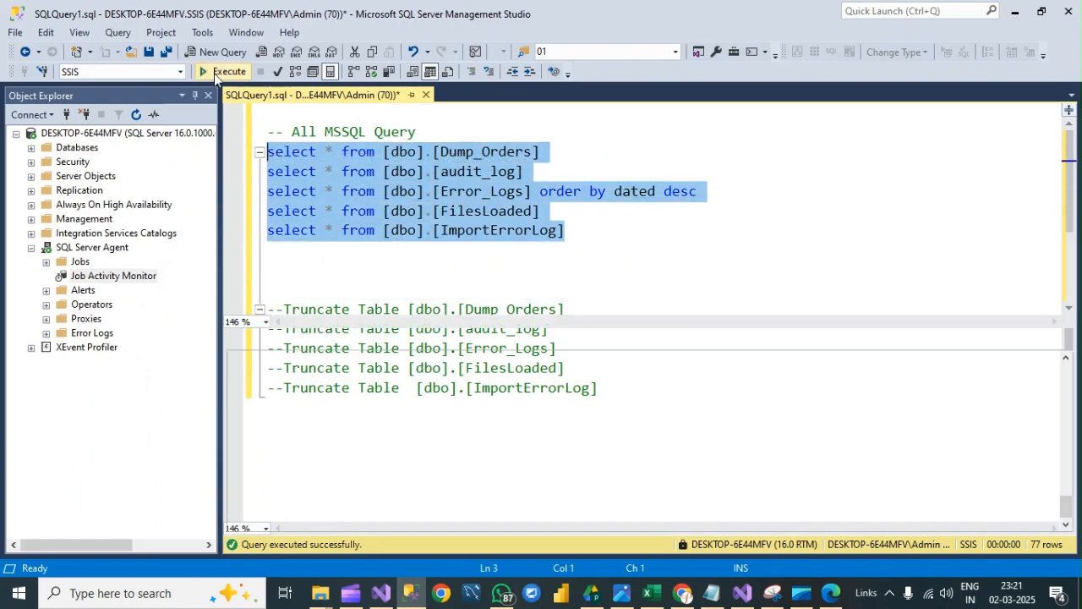
- Uncomment the five Truncate Table statements and run them to empty the order, audit, error, loaded-files and import-error tables
click(396, 260)
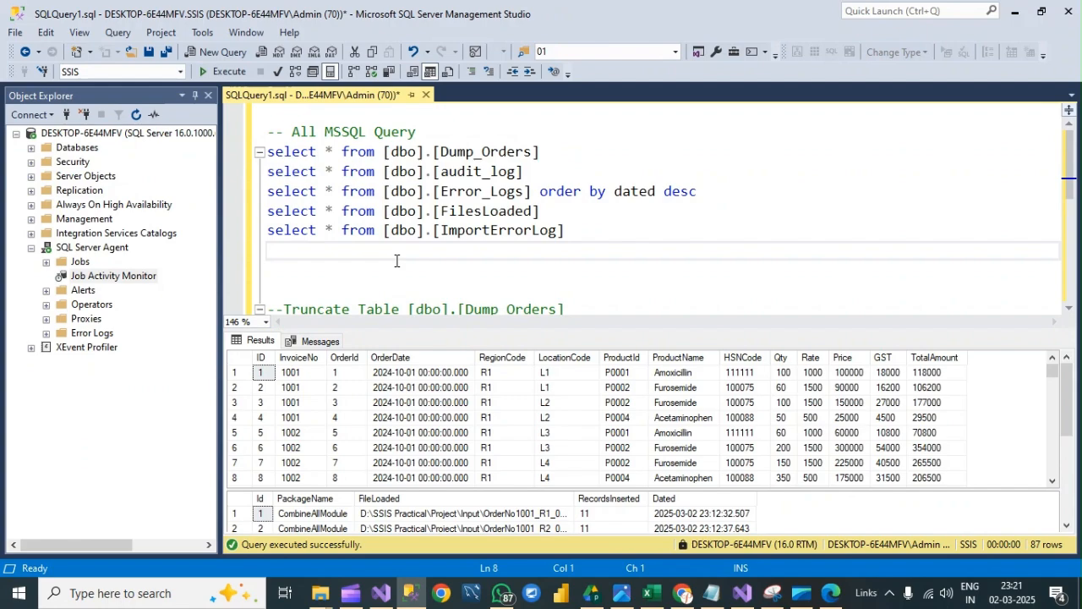
key(ctrl+r)
drag(609, 389, 267, 290)
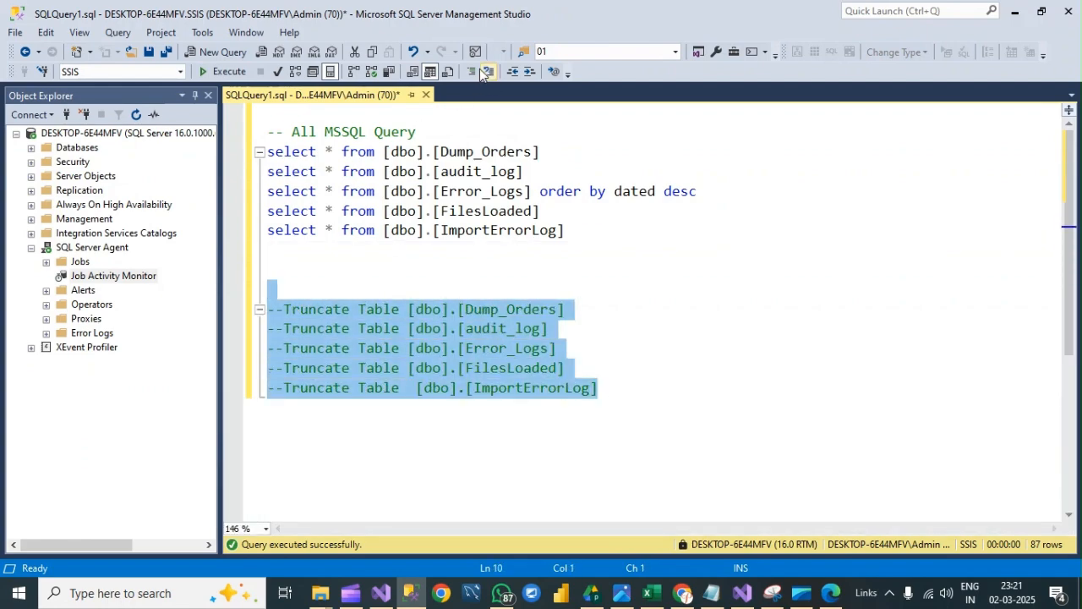
click(477, 72)
click(488, 73)
click(488, 73)
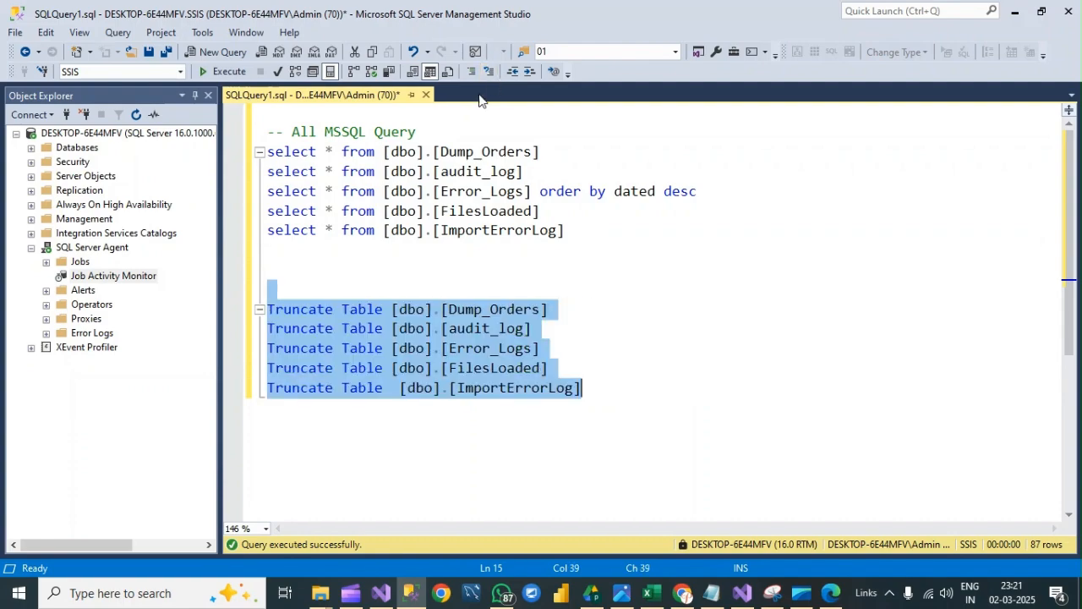
click(229, 72)
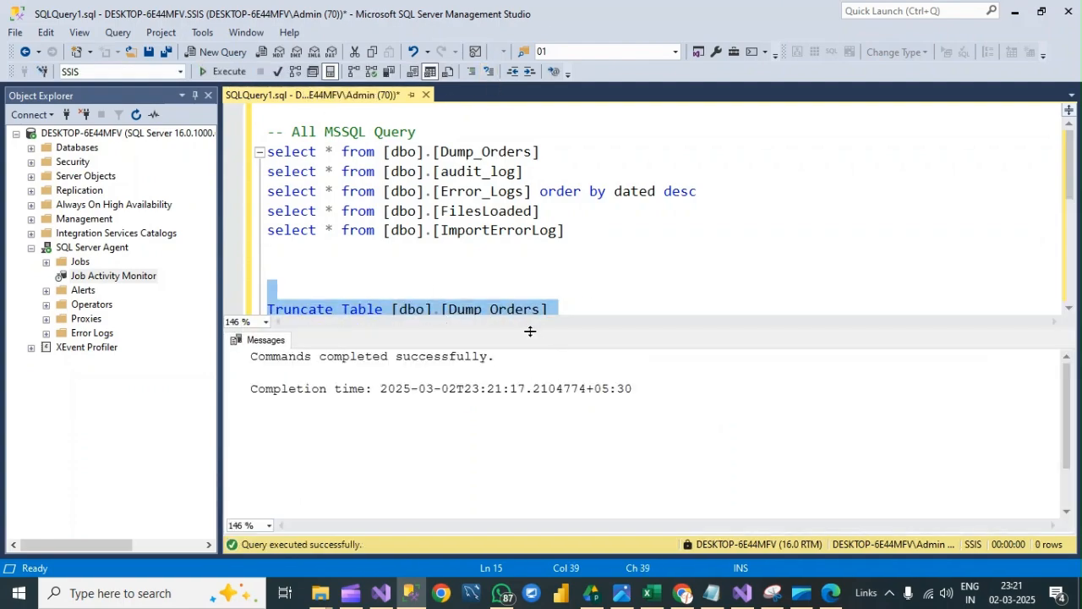
- Comment out the five Truncate Table statements again
key(ctrl+r)
drag(614, 408, 229, 307)
click(473, 72)
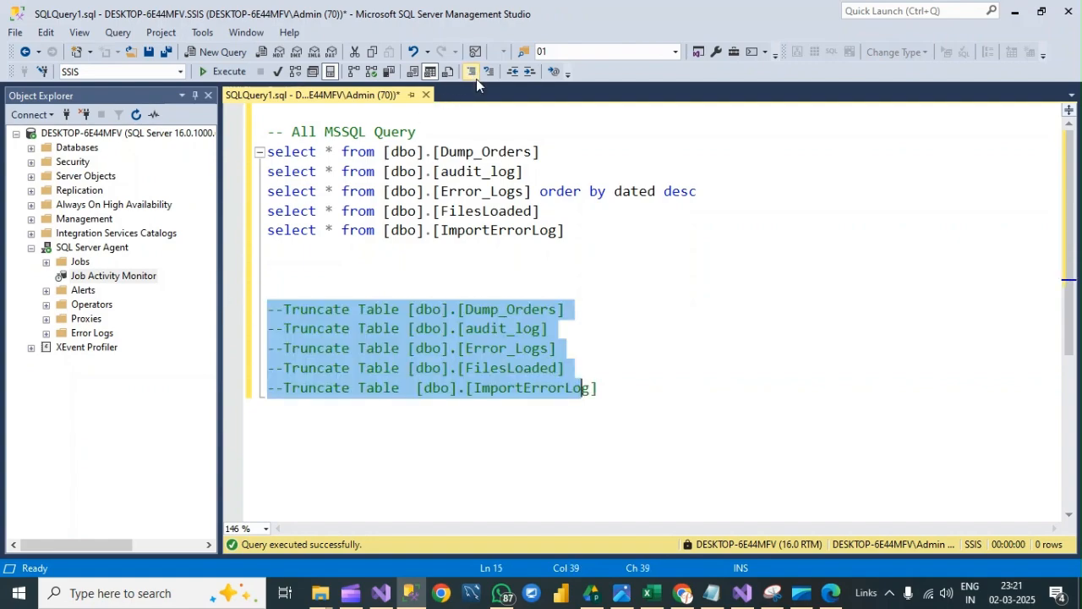
click(597, 334)
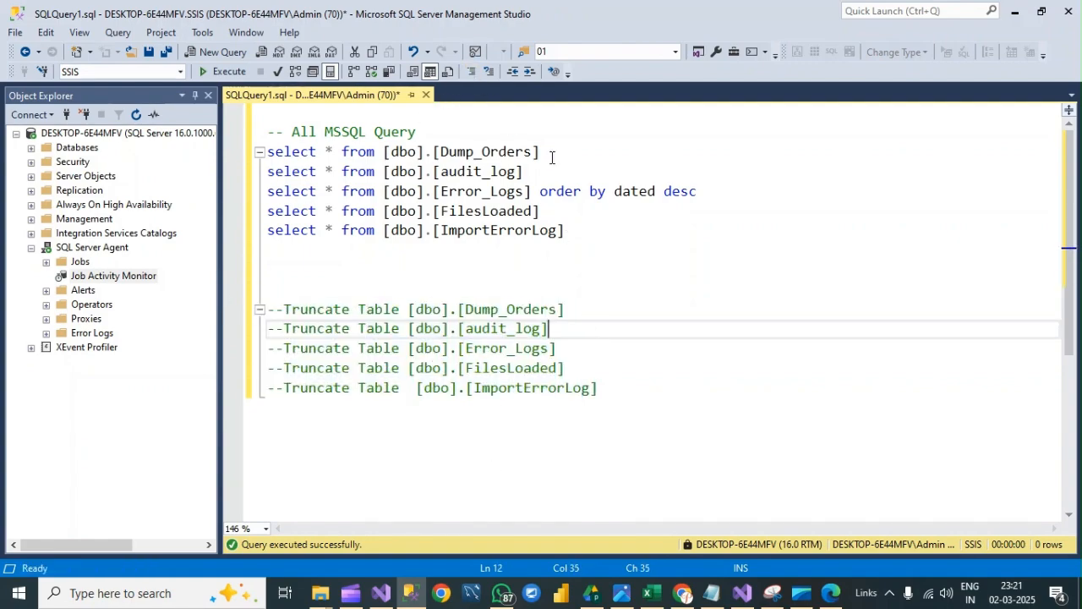
- Run the select queries on Dump_Orders, audit_log, Error_Logs and FilesLoaded to check the tables, and hide the results
click(571, 217)
drag(571, 220, 259, 154)
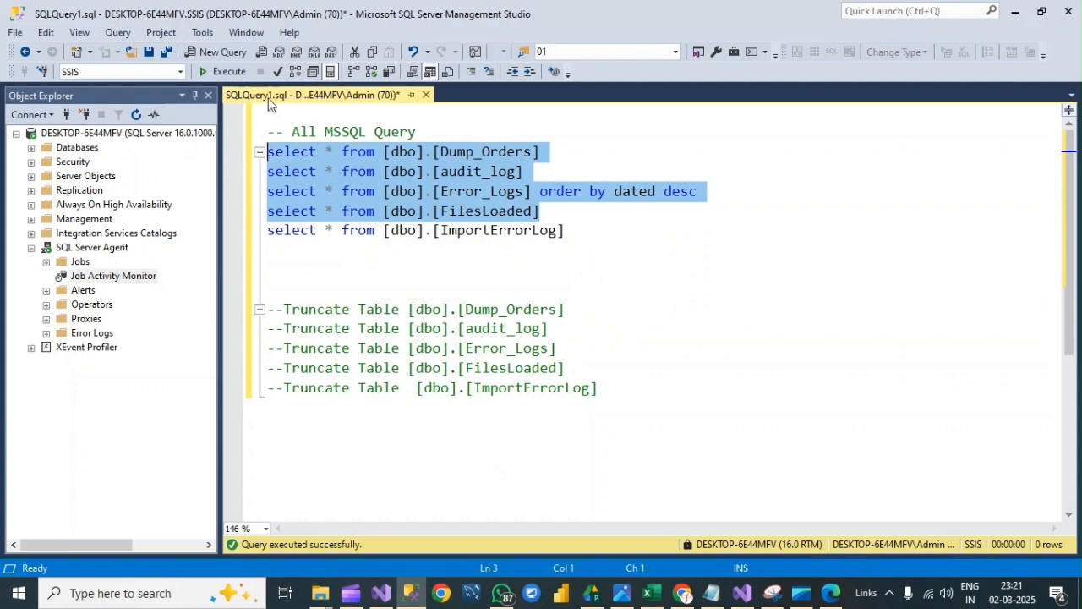
click(227, 72)
click(567, 264)
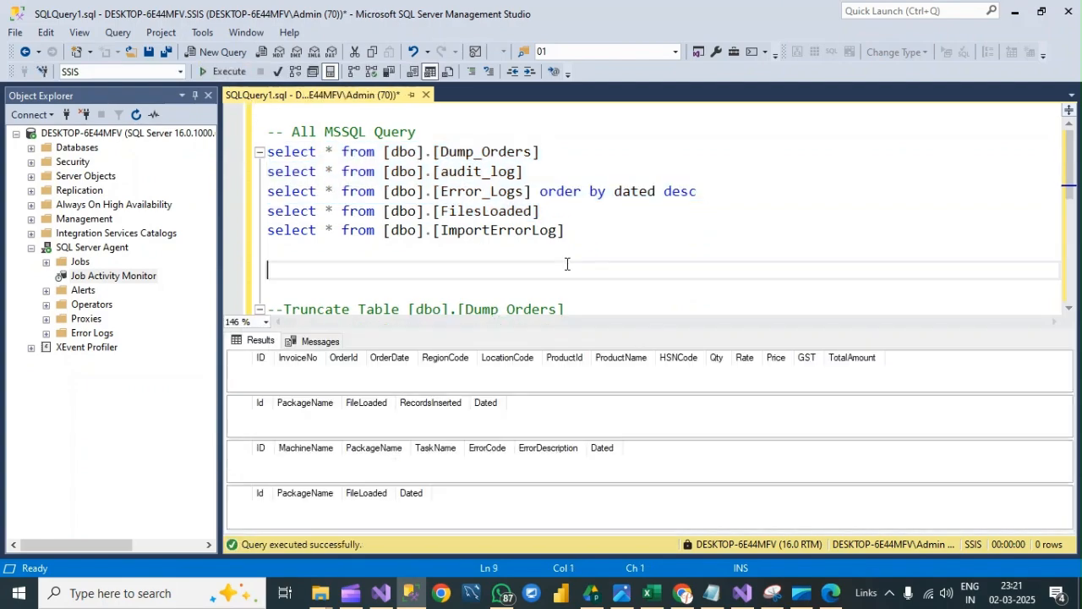
key(ctrl+r)
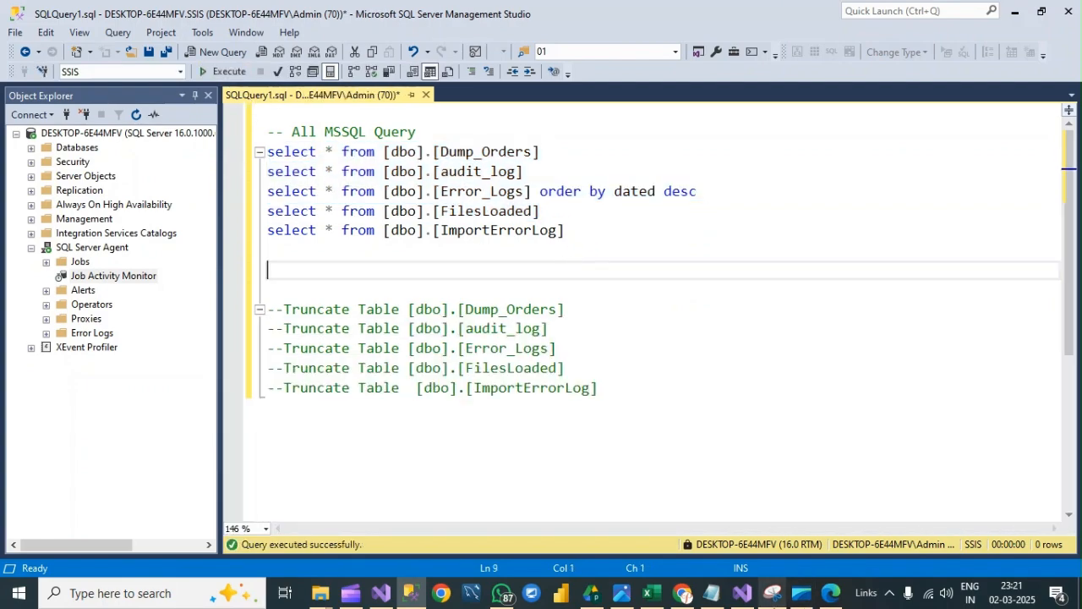
- Switch to Visual Studio and start debugging the package with the Error task in the Export All Error Log container enabled
click(381, 597)
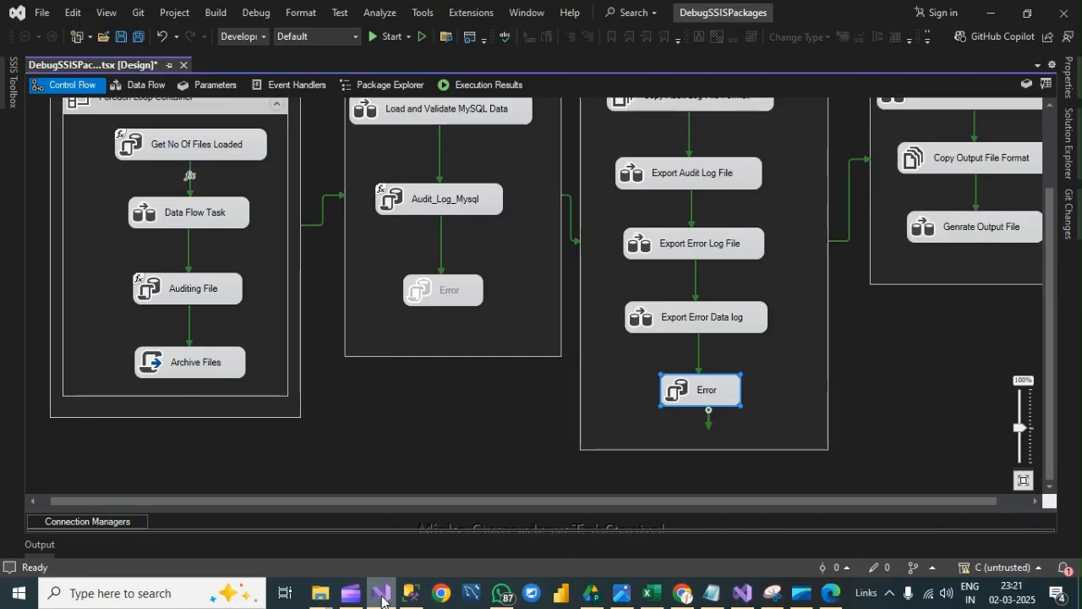
mouse_move(740, 598)
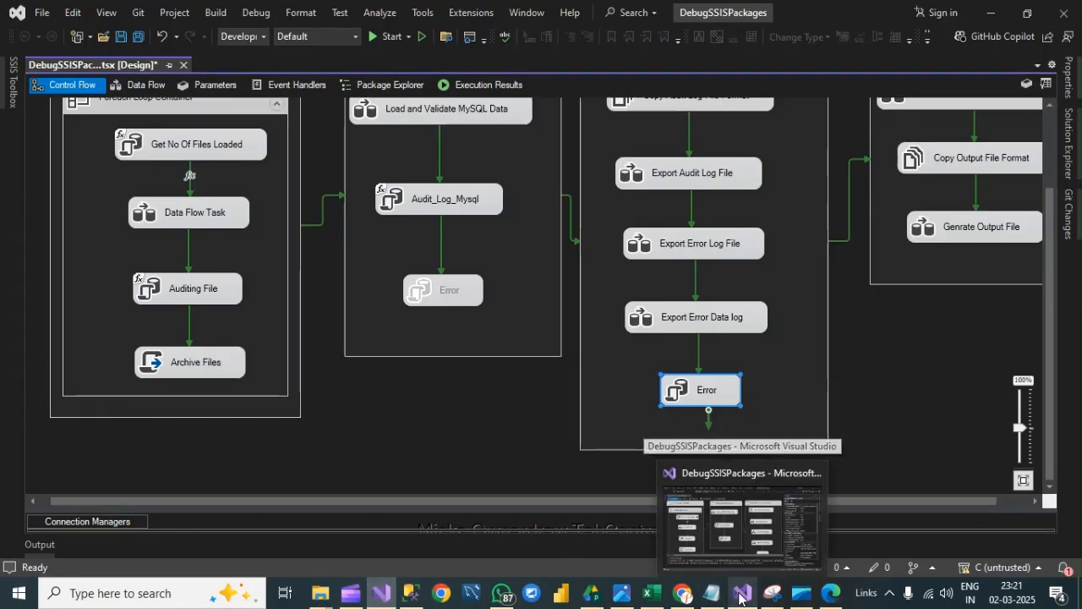
click(411, 594)
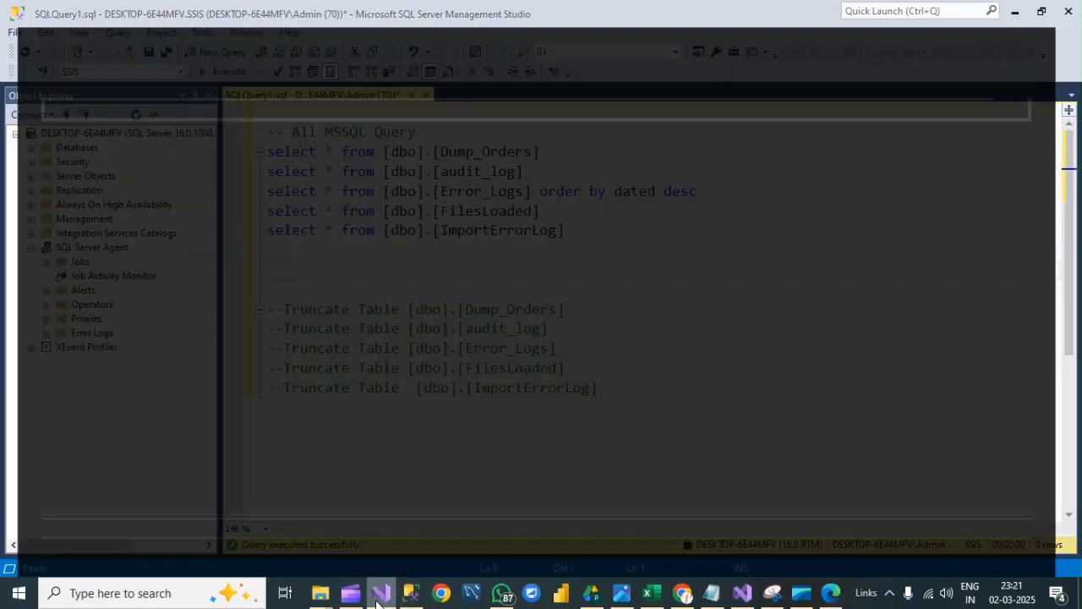
click(379, 594)
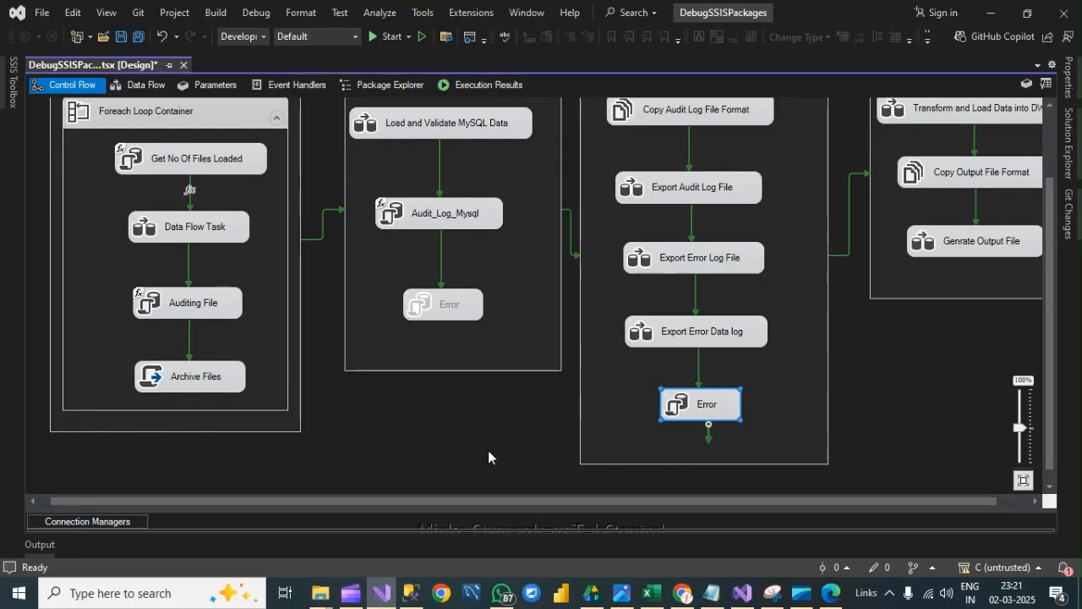
scroll(402, 454, up, 2)
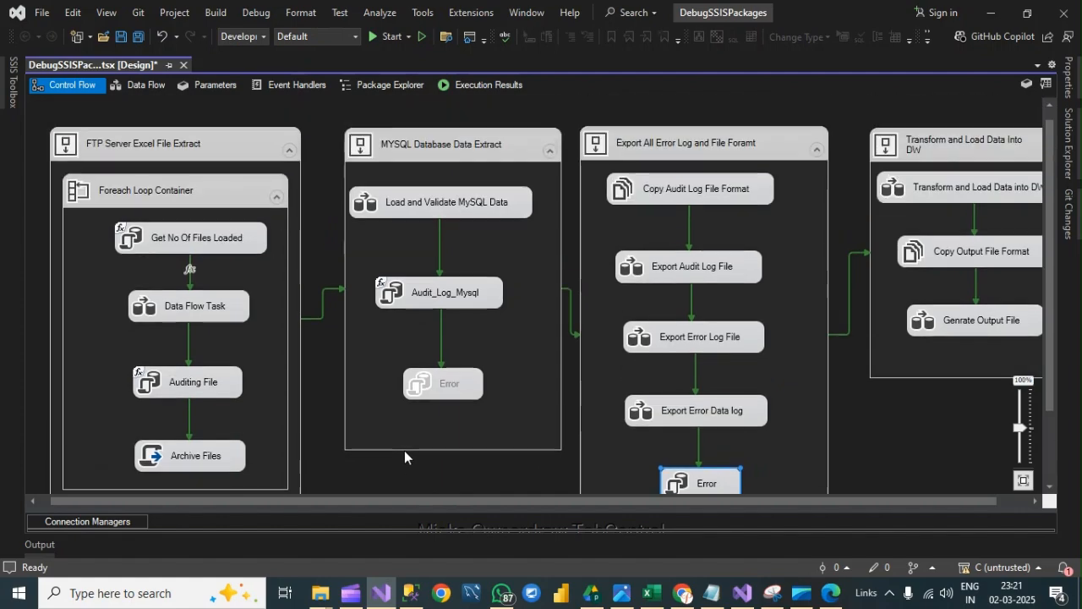
click(386, 36)
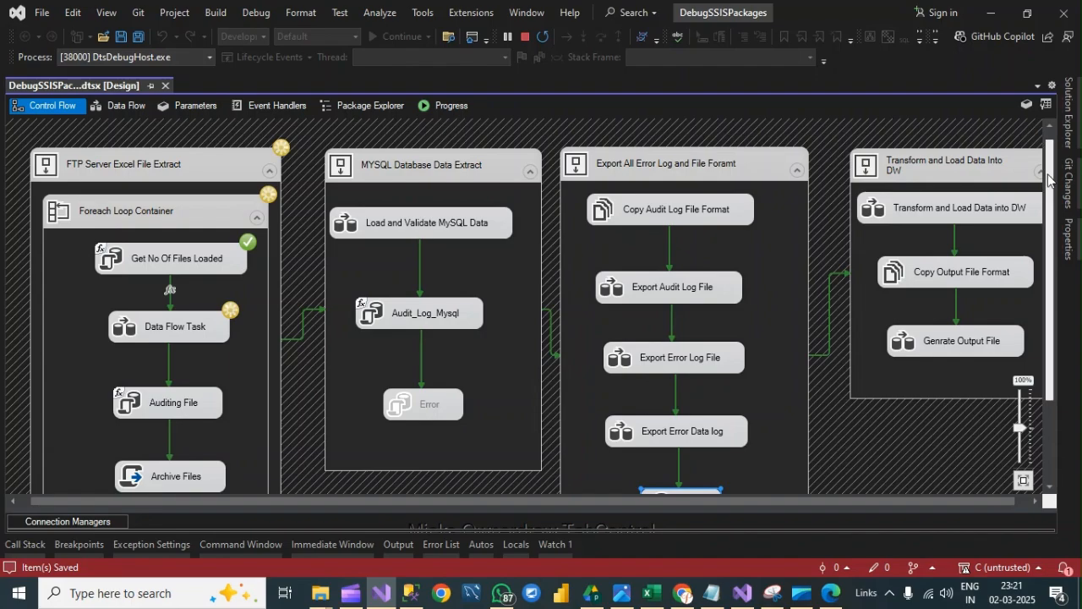
drag(1048, 178, 1049, 243)
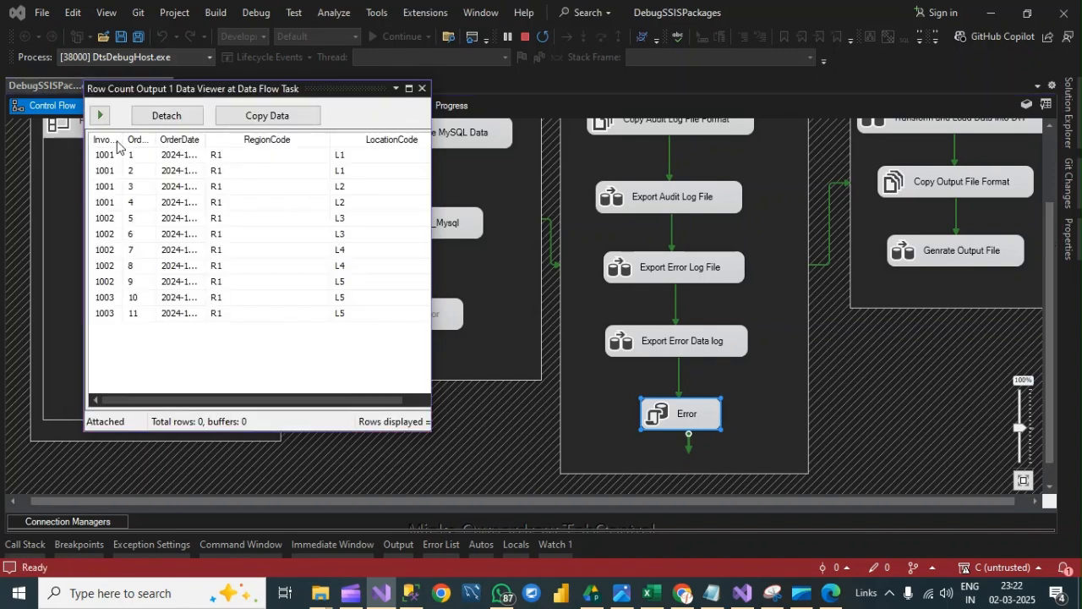
- Let the R1 to R4 order rows pass through the Data Flow Task's data viewer, and close the viewer
click(100, 116)
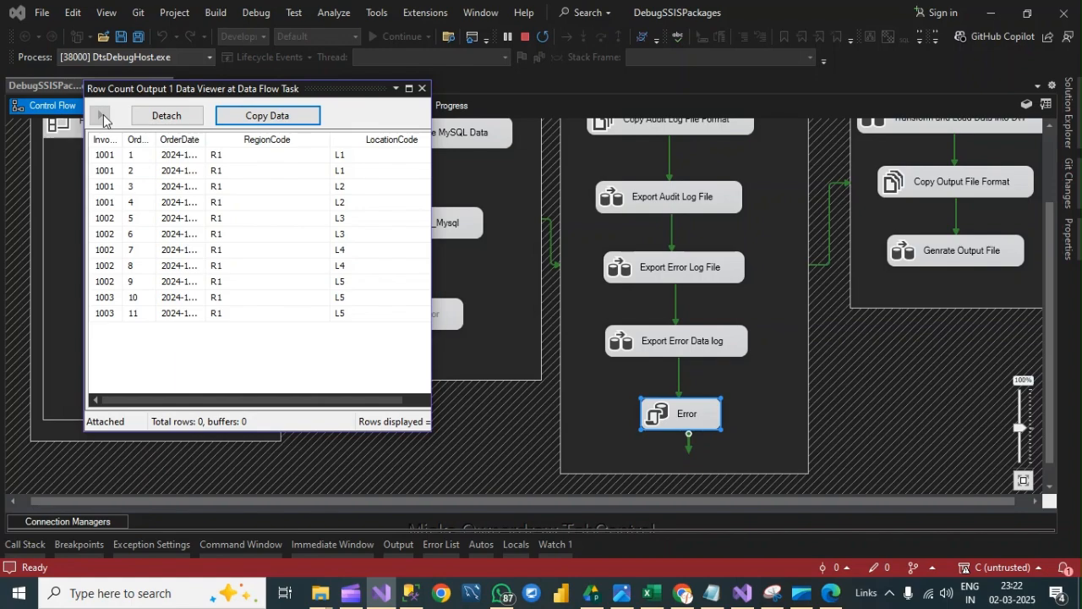
click(101, 115)
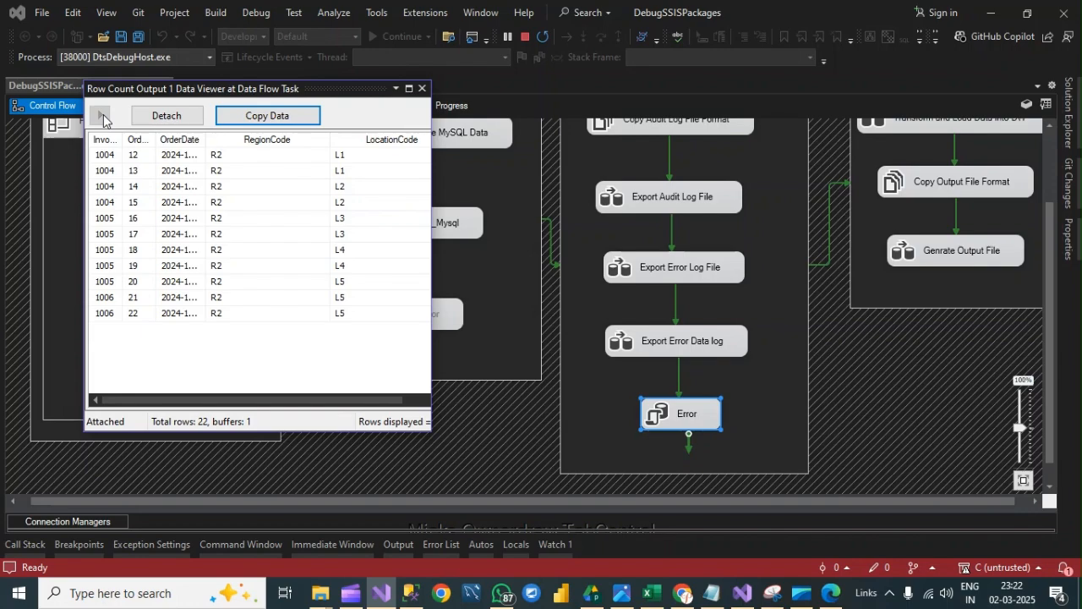
click(101, 116)
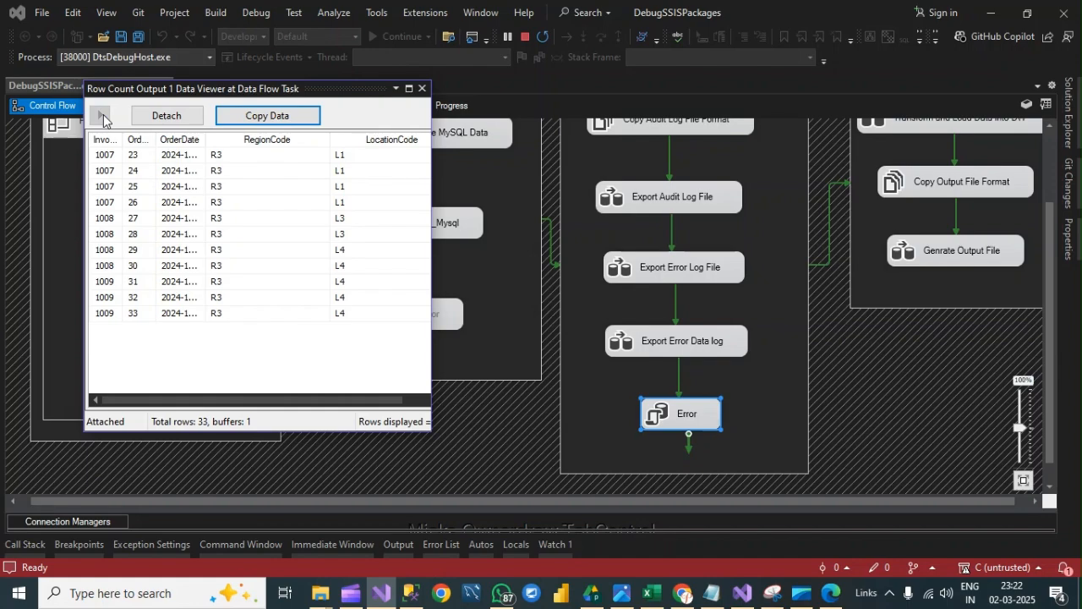
click(100, 116)
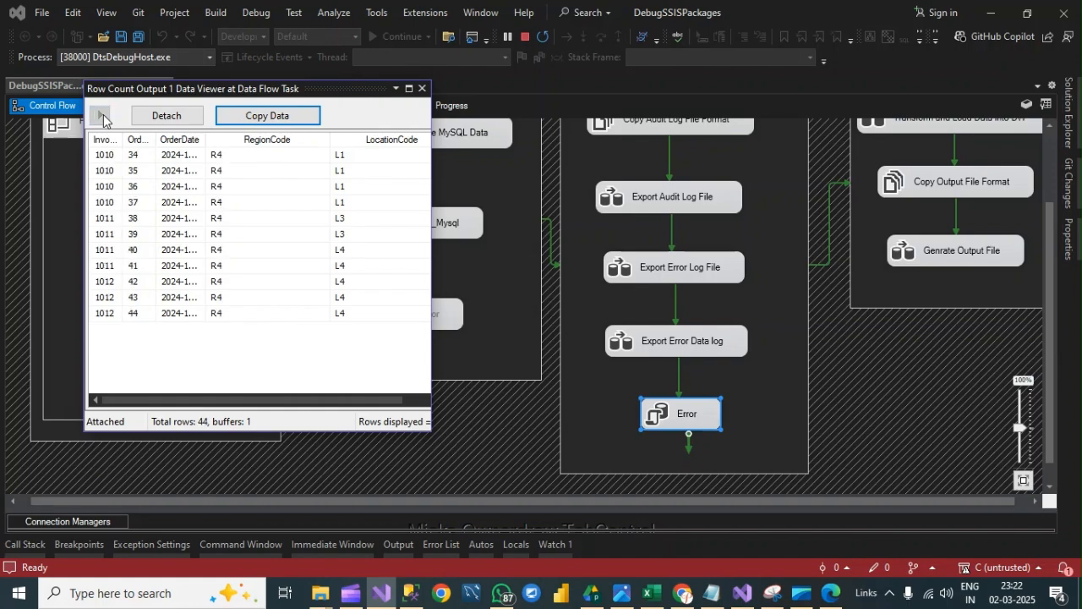
click(423, 89)
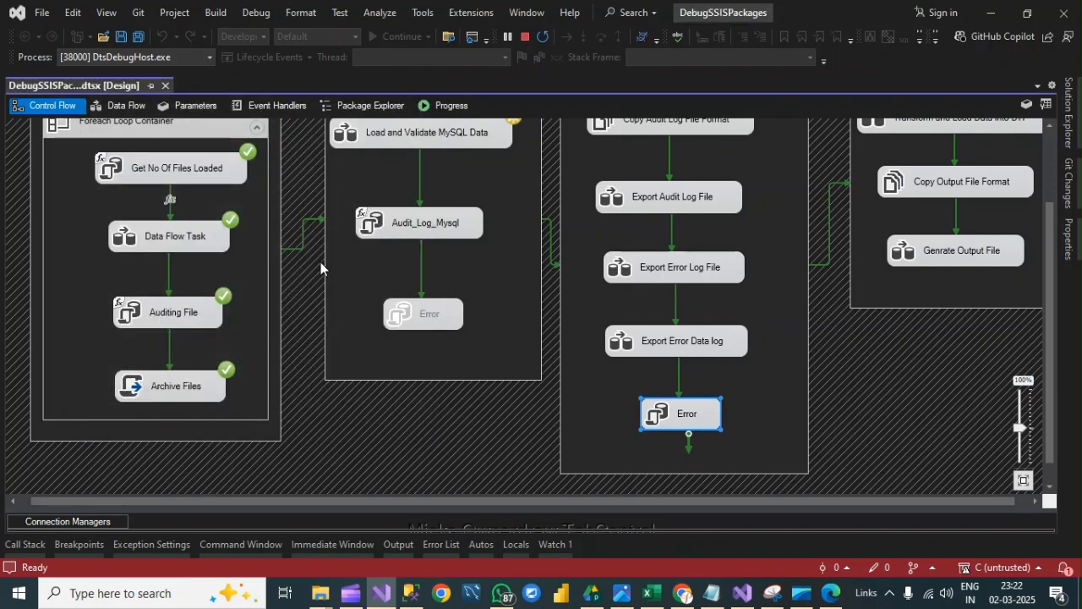
- Follow the package run through the MySQL and error-log export containers to the Error task, and stop debugging
scroll(497, 281, up, 1)
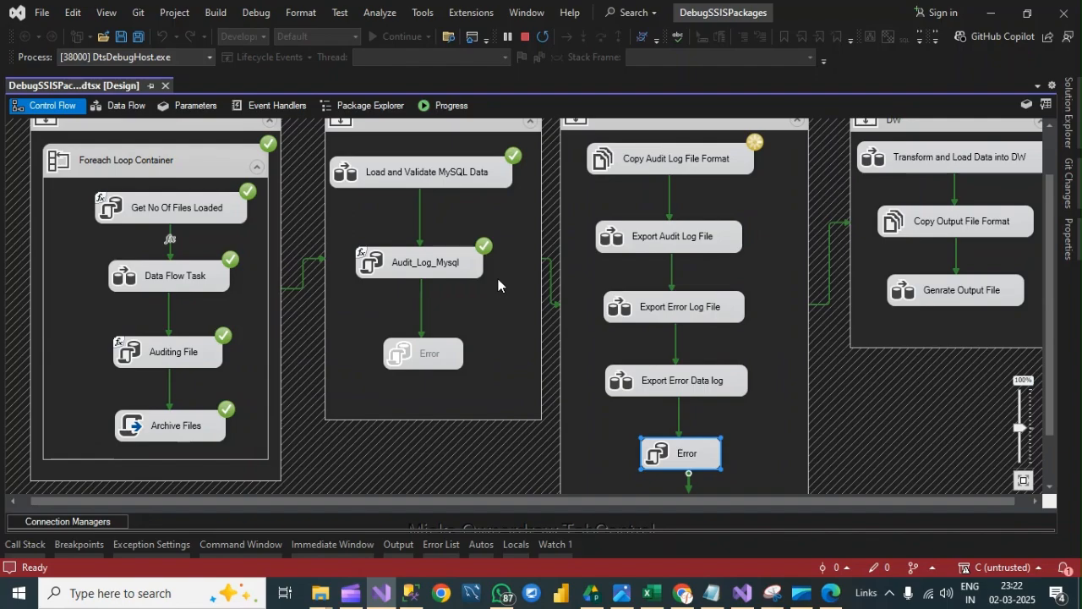
scroll(499, 279, down, 1)
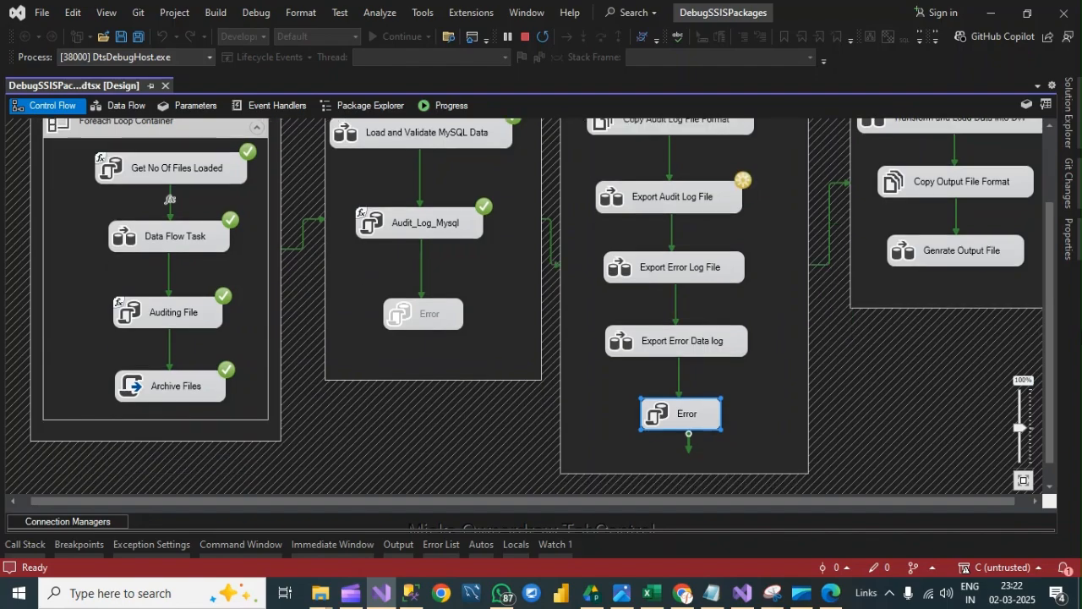
scroll(1059, 248, up, 1)
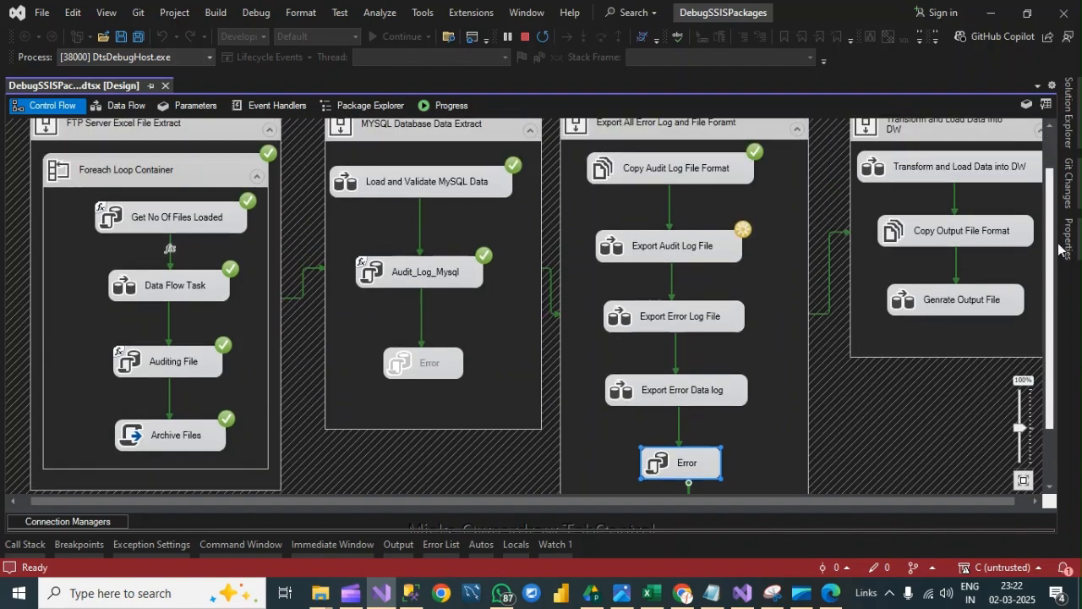
scroll(1059, 247, down, 1)
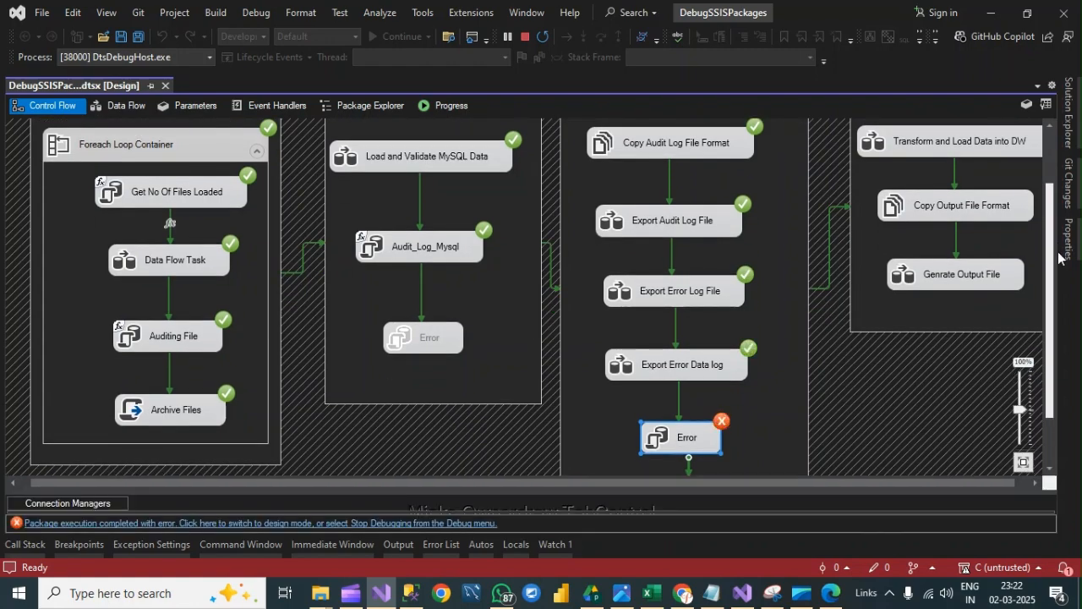
scroll(1059, 258, up, 3)
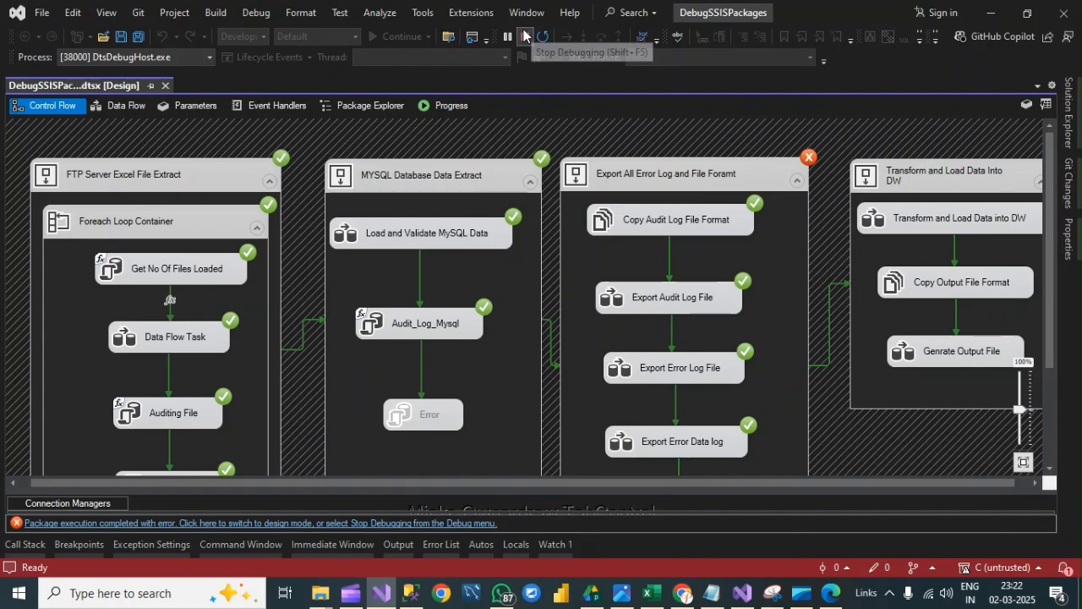
click(525, 37)
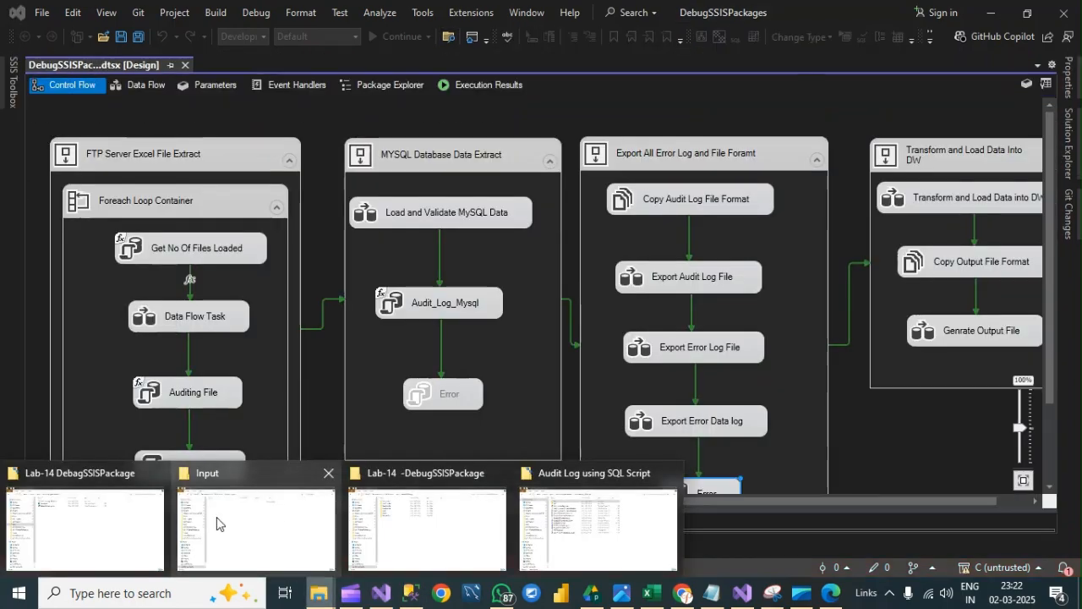
- Open the CheckPoint file from the Lab-14 DebagSSISPackage folder and examine its saved variables and container results
click(79, 516)
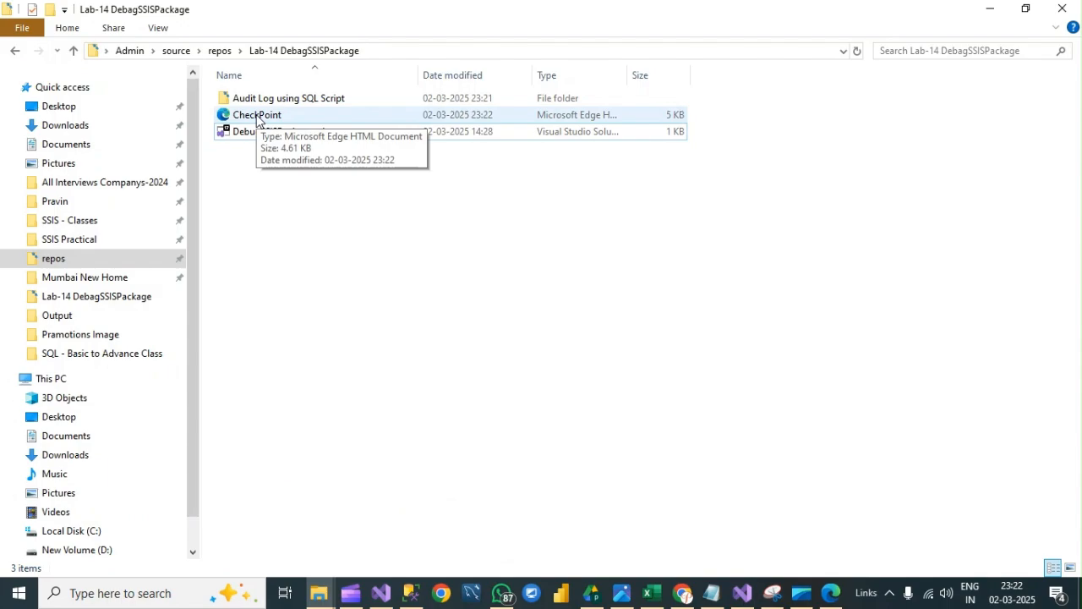
right_click(257, 119)
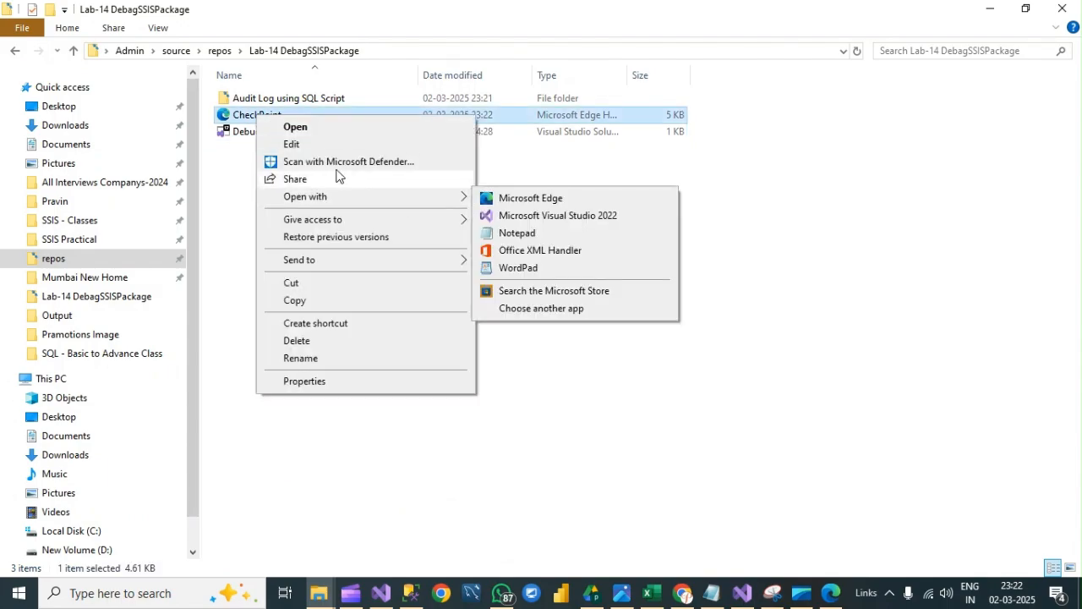
click(295, 127)
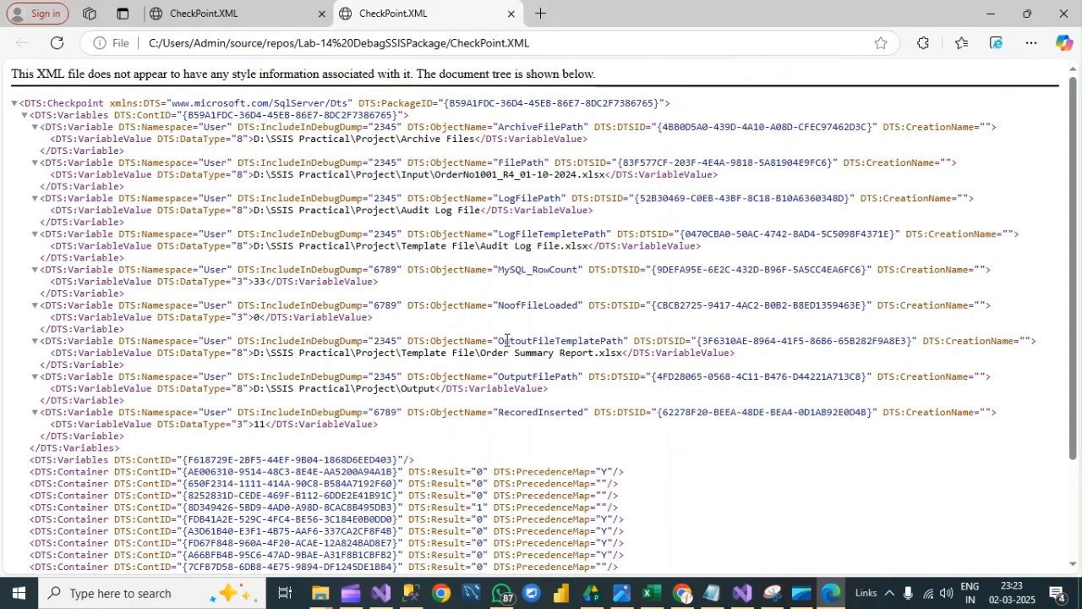
drag(507, 340, 640, 340)
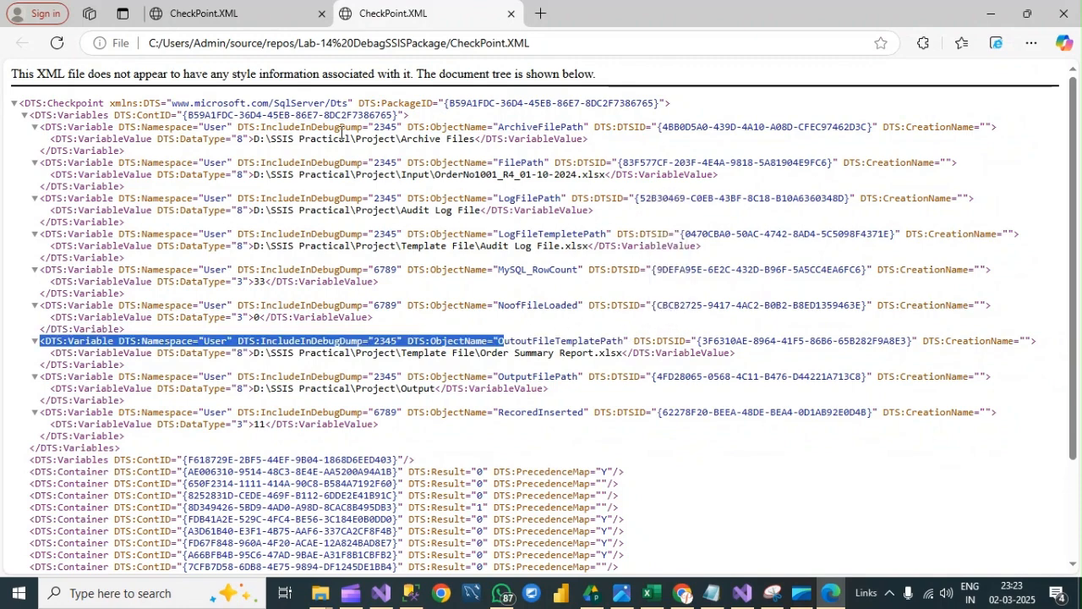
drag(455, 102, 413, 116)
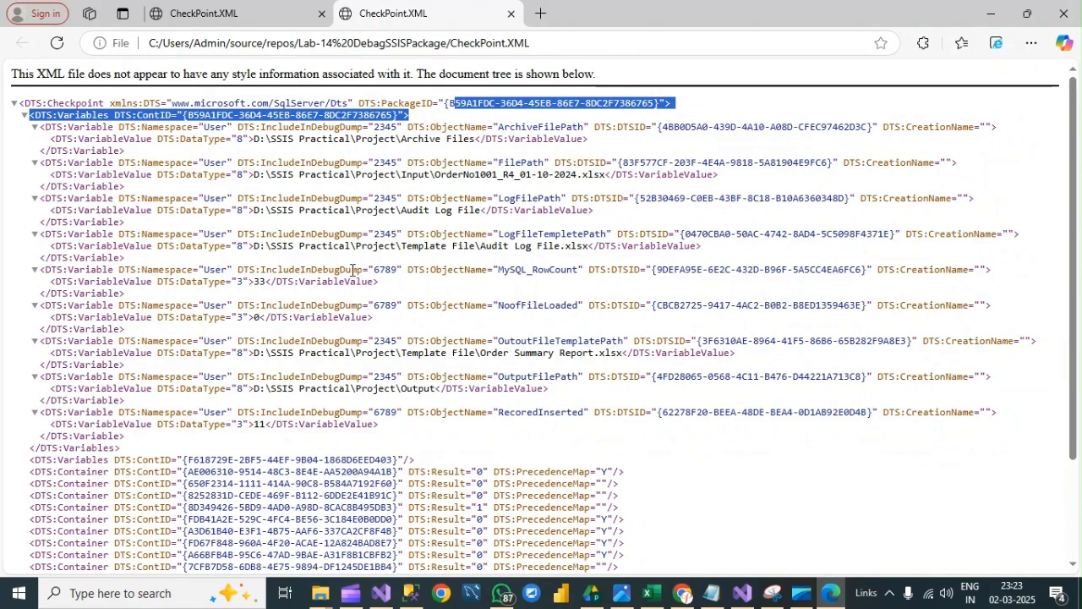
scroll(353, 269, down, 3)
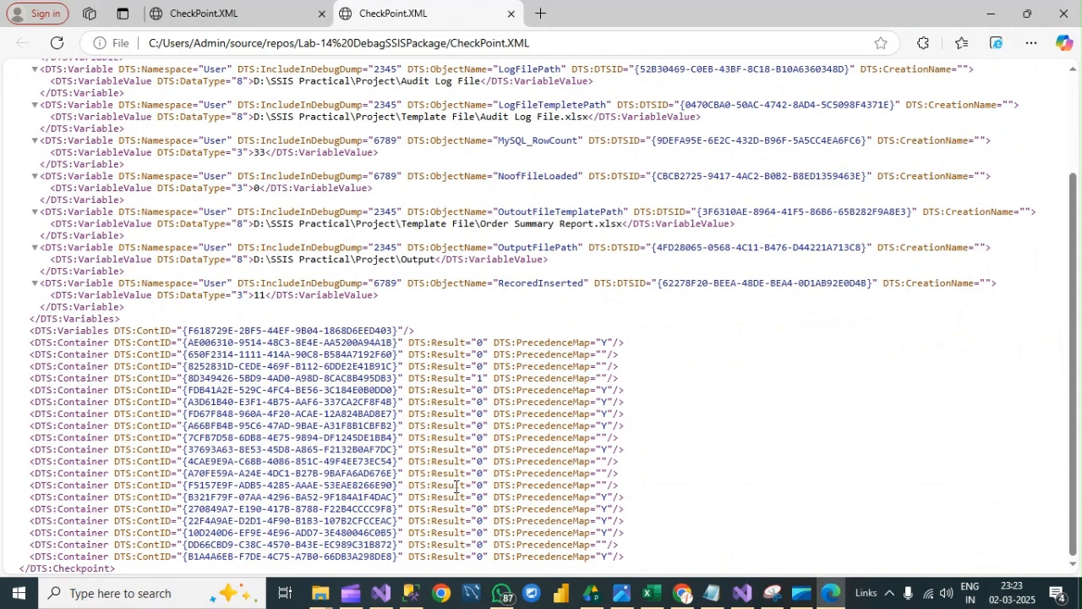
- Return to Visual Studio and disable the Error task below Export Error Data log
click(381, 593)
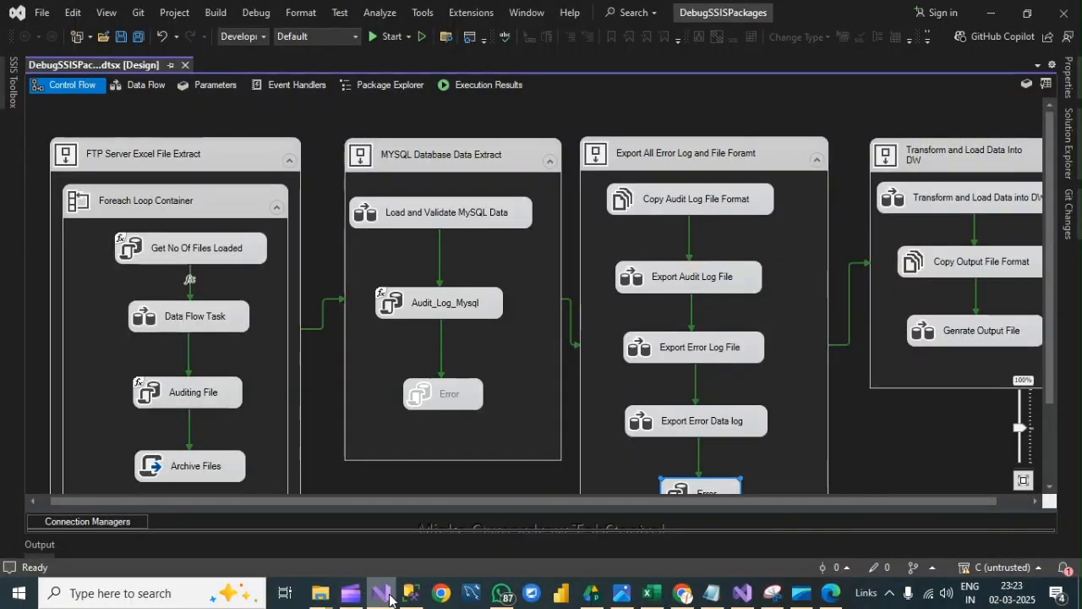
scroll(720, 457, down, 1)
right_click(717, 453)
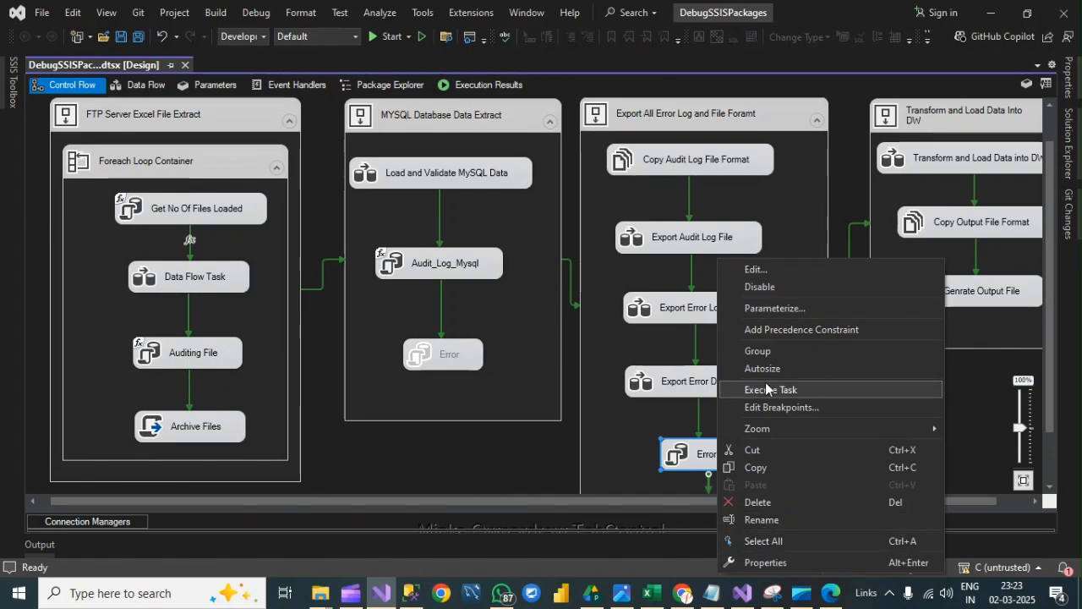
click(757, 287)
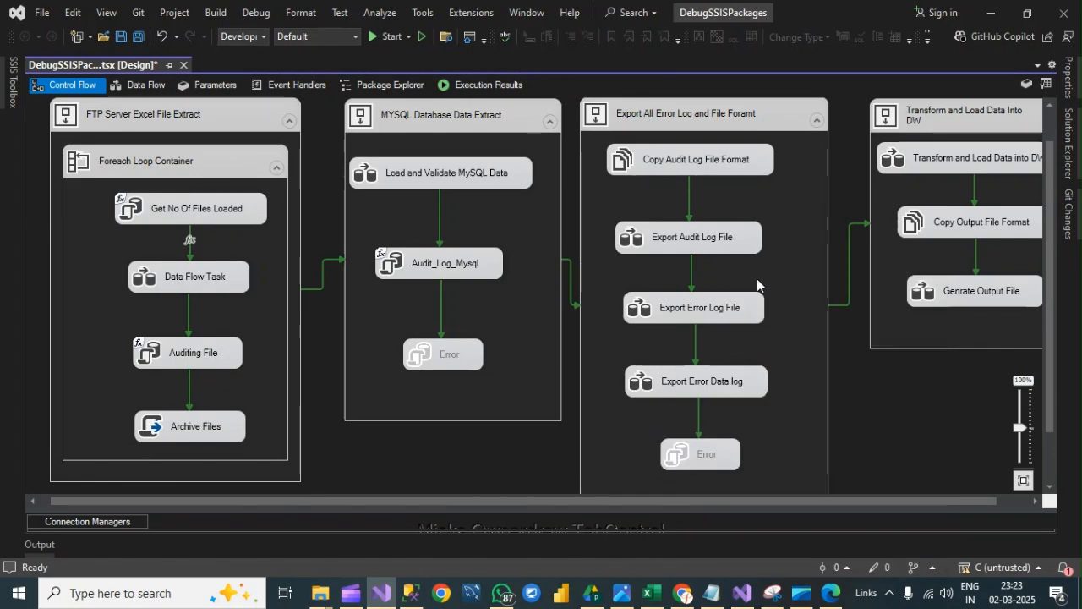
- Run the package again from its checkpoint and check the tasks in the Transform and Load Data Into DW container
scroll(723, 269, up, 1)
click(391, 38)
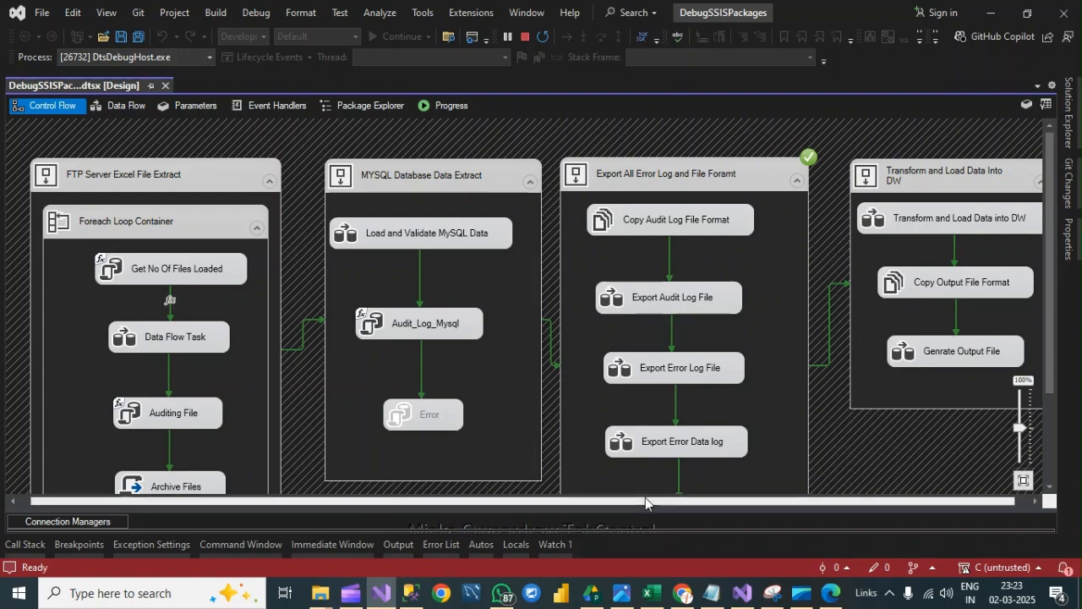
drag(649, 501, 824, 500)
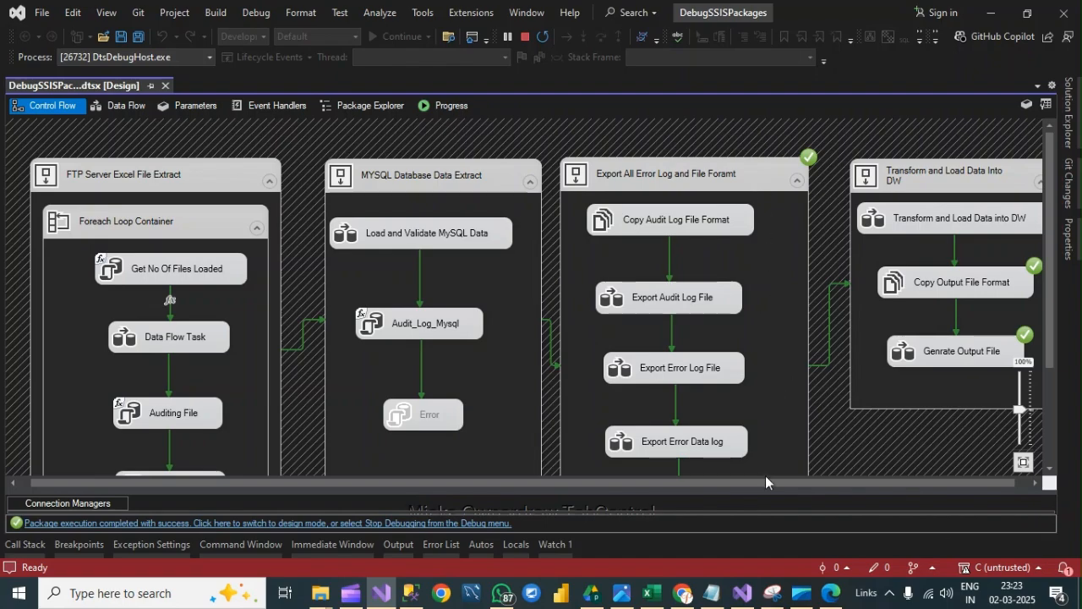
drag(729, 483, 820, 483)
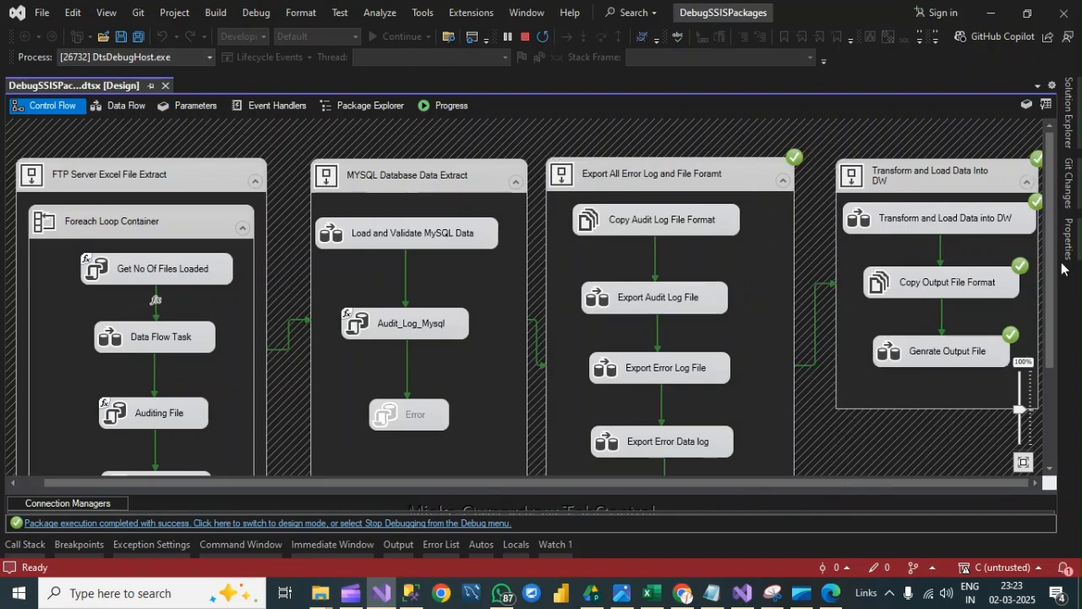
- Check the task results across the control flow containers and stop debugging the package
scroll(1050, 279, down, 3)
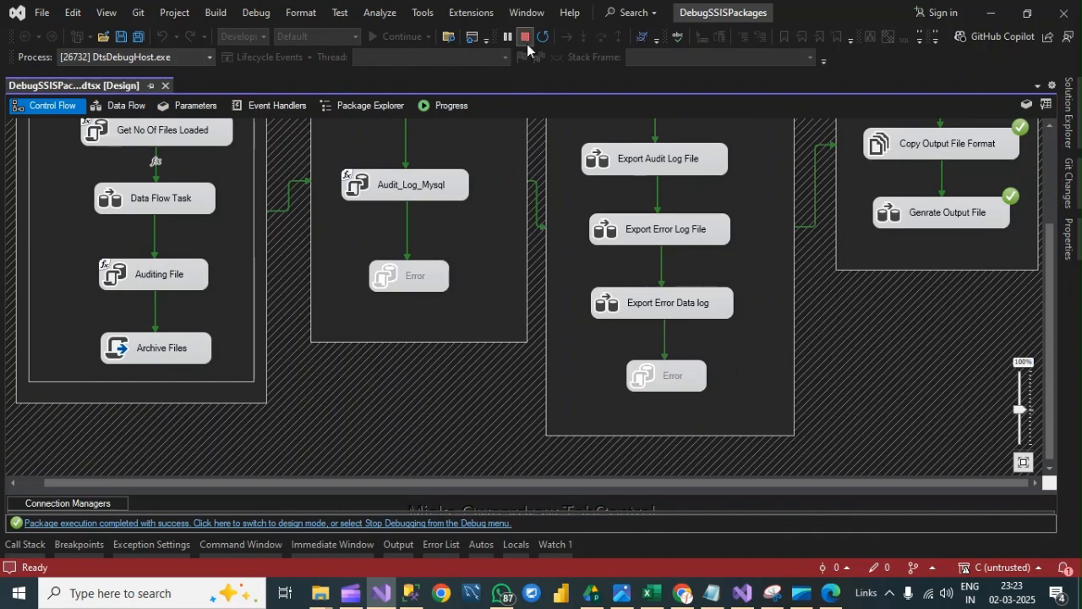
scroll(833, 258, up, 3)
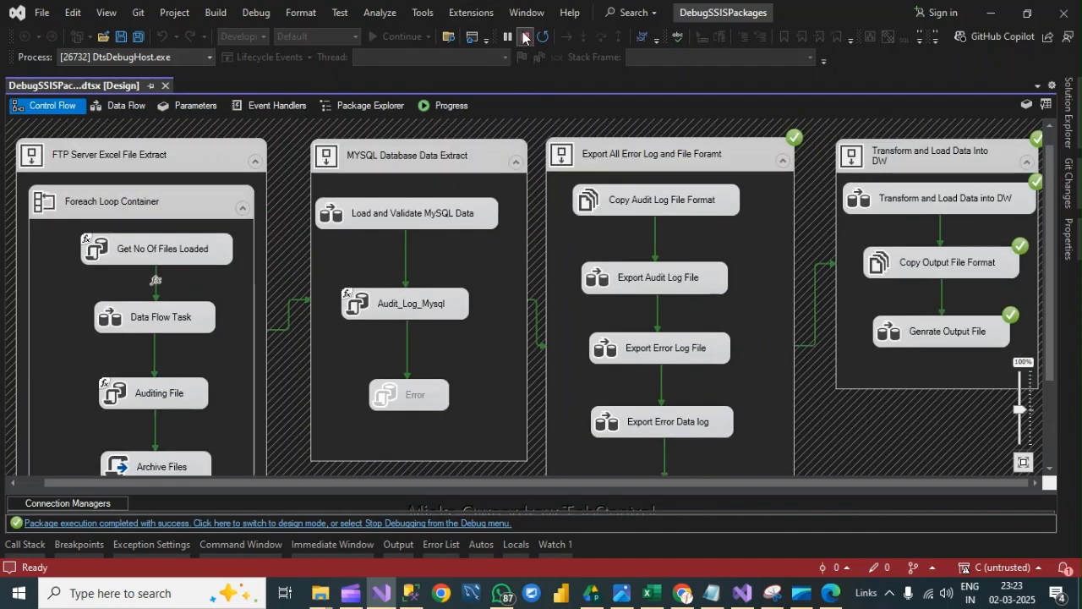
click(526, 36)
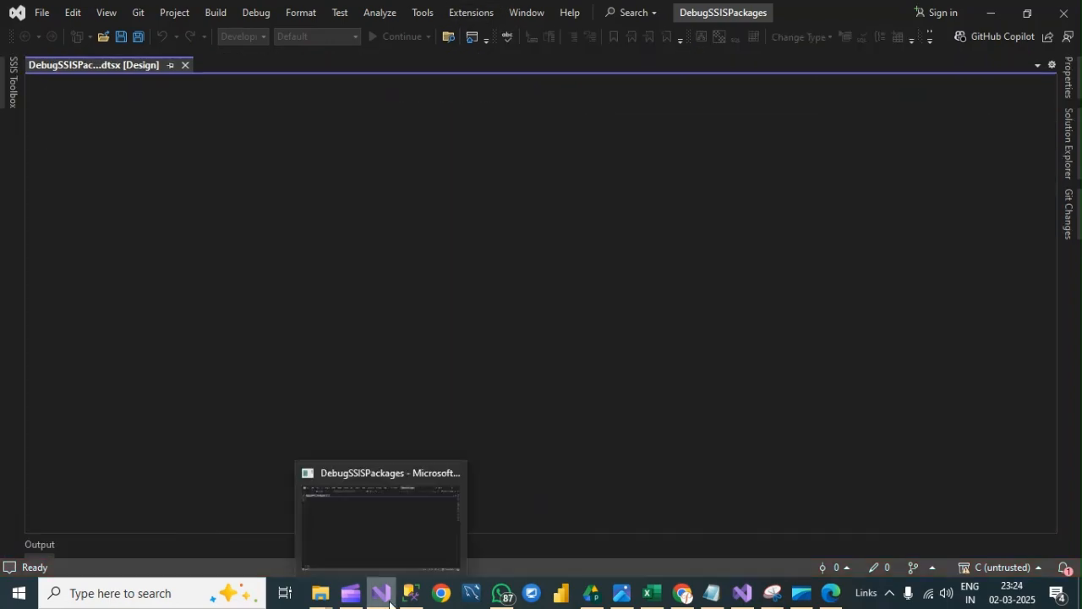
- Switch to SQL Server Management Studio and query the Dump_Orders table, then the FilesLoaded and ImportErrorLog tables together
click(411, 593)
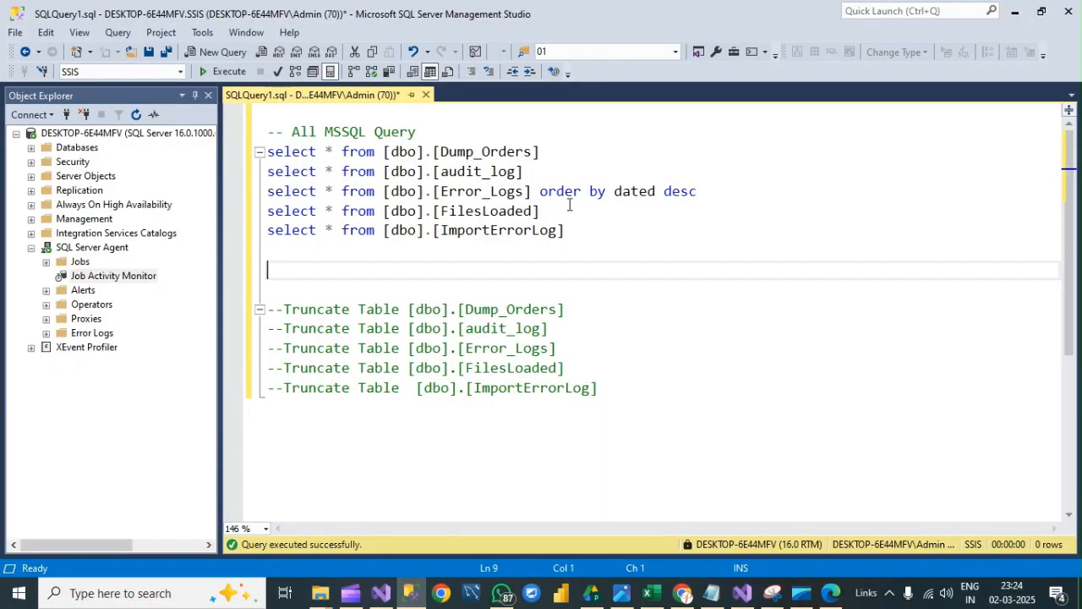
drag(543, 152, 266, 151)
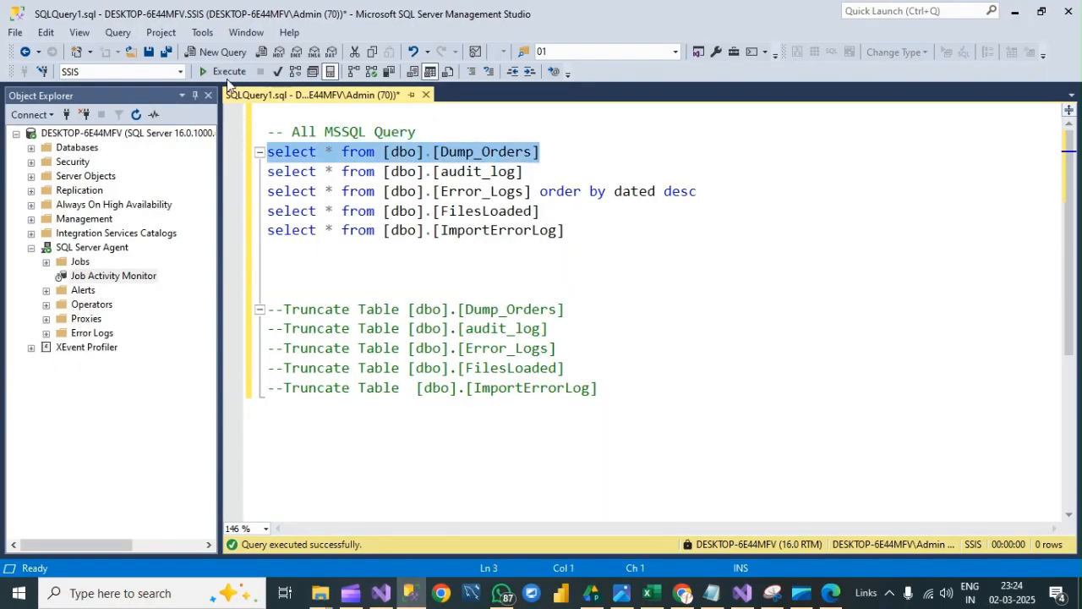
click(225, 73)
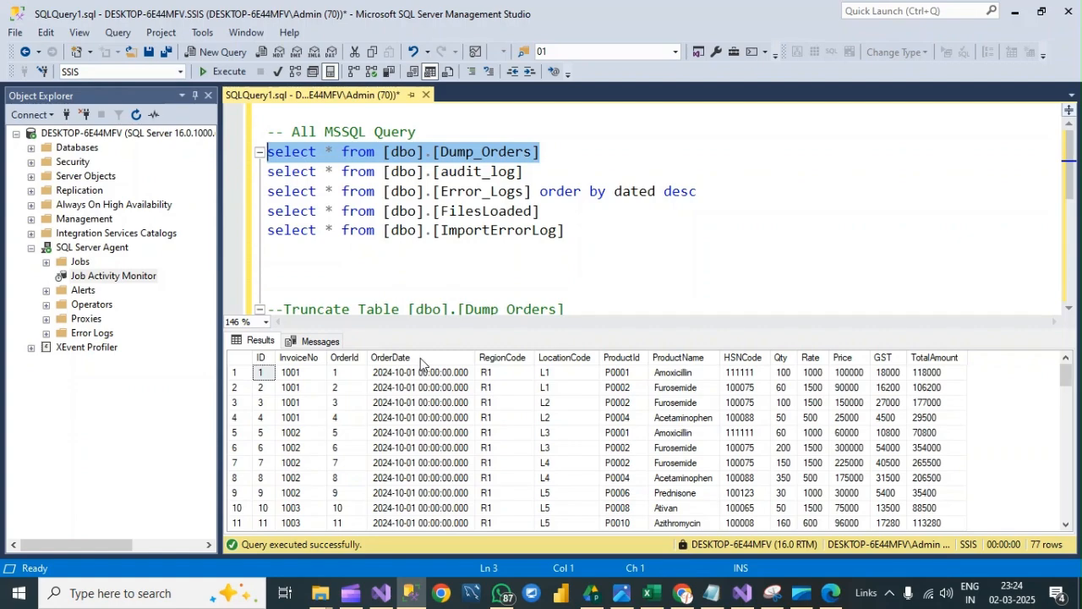
drag(587, 230, 266, 211)
click(213, 71)
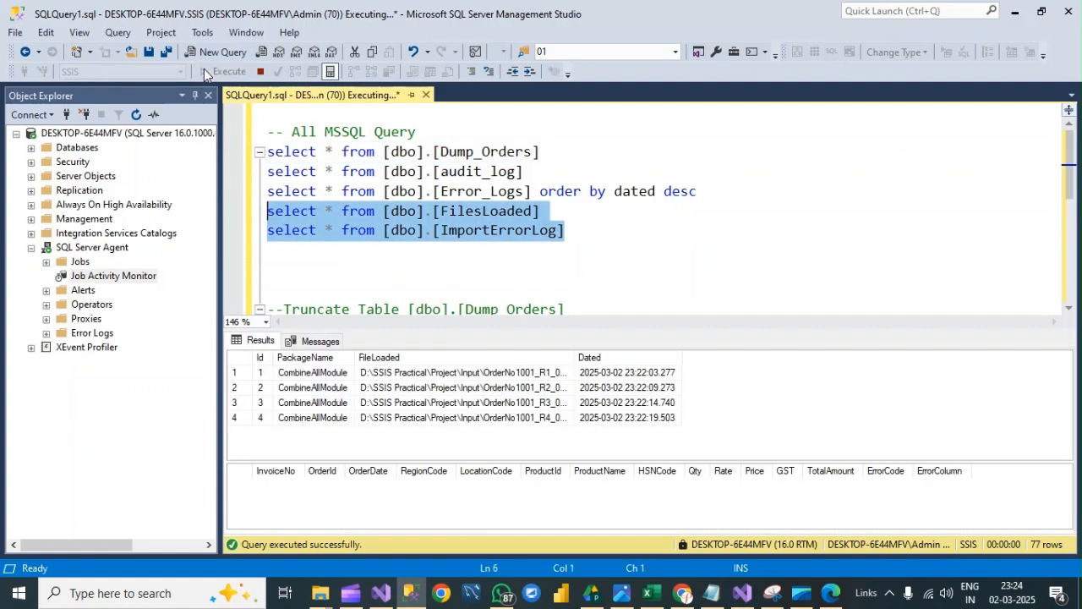
click(423, 448)
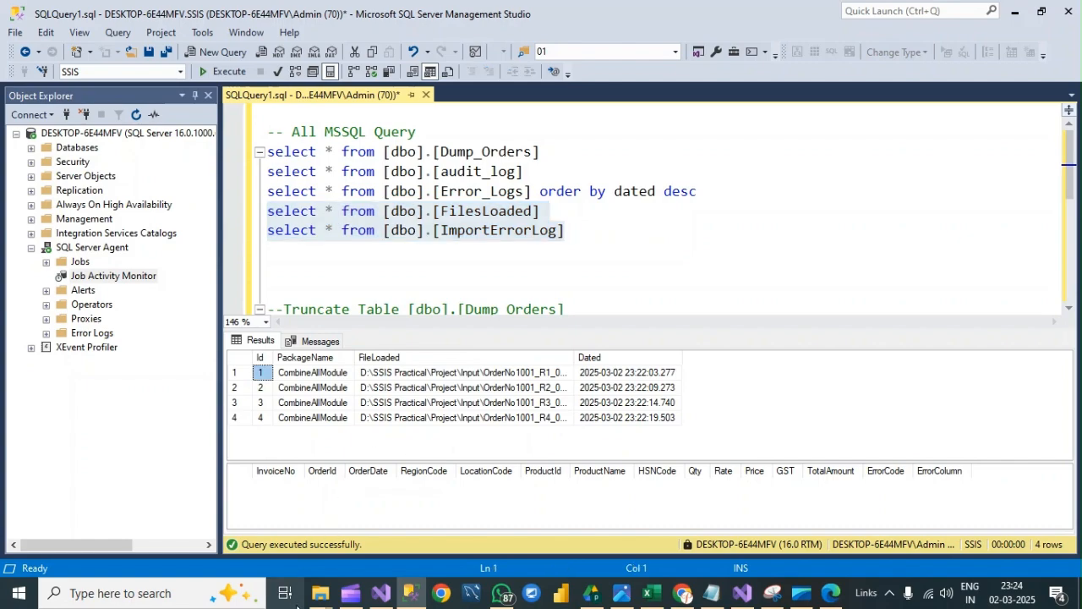
- Open the Order Summary Report workbook from the SSIS Practical project's Output folder and examine its order rows
mouse_move(319, 593)
click(251, 517)
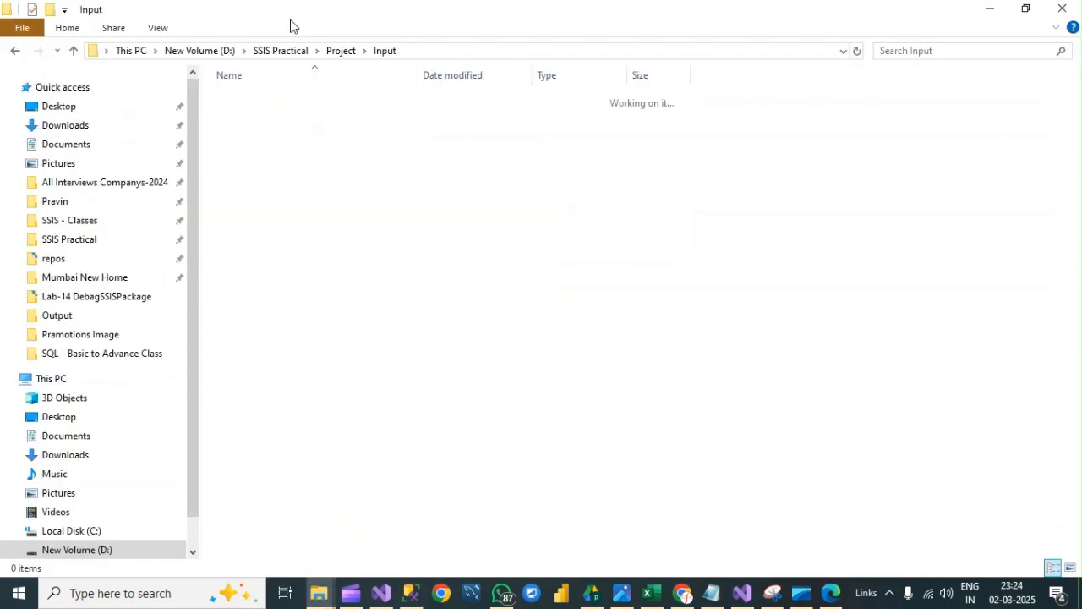
click(329, 52)
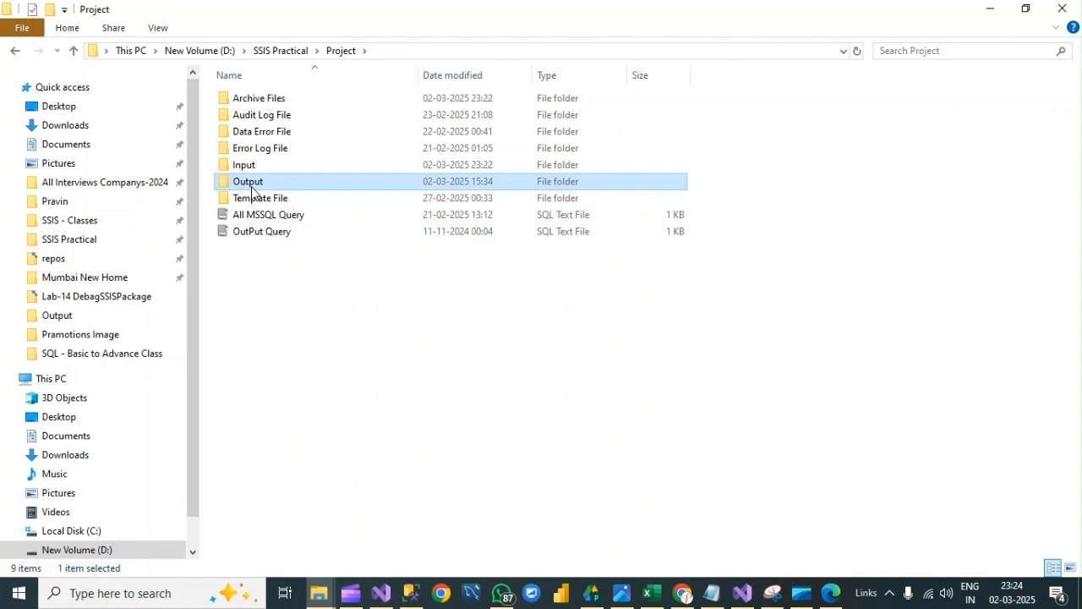
double_click(253, 180)
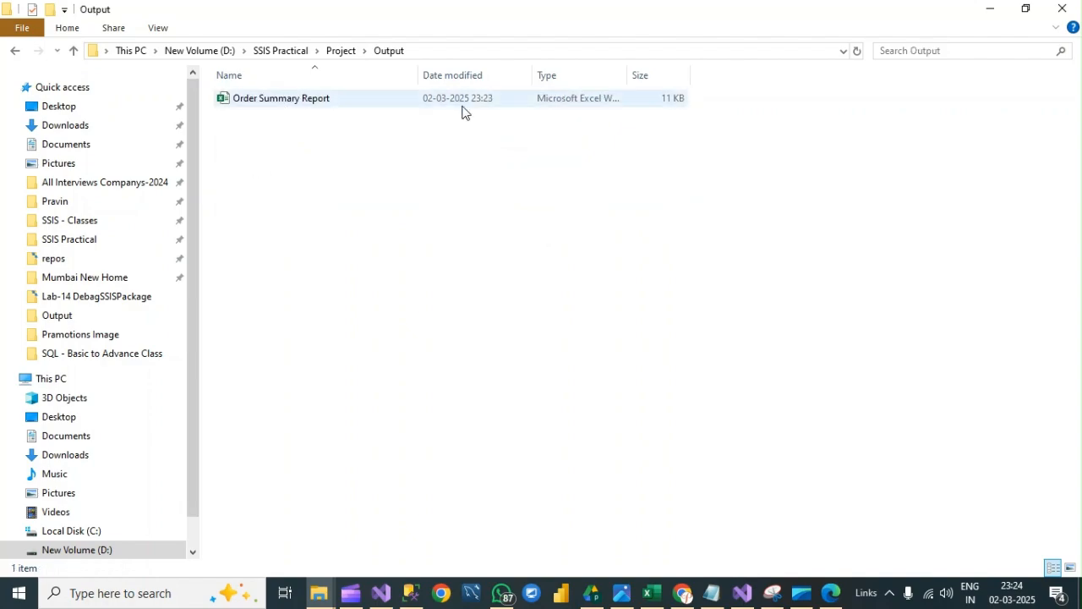
double_click(300, 102)
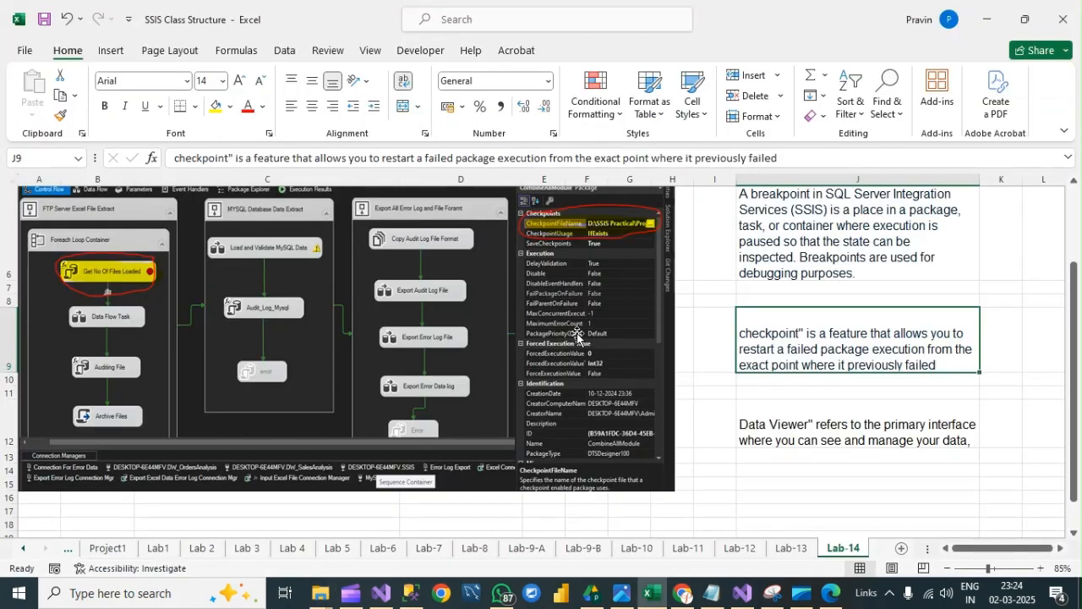
click(729, 337)
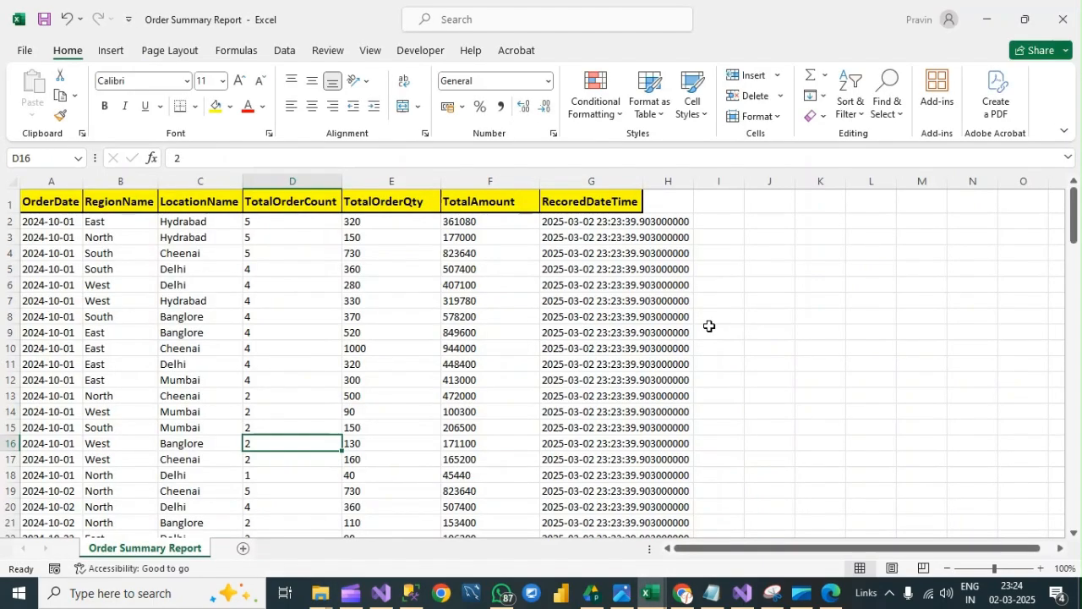
click(100, 302)
scroll(110, 285, down, 15)
scroll(110, 284, up, 15)
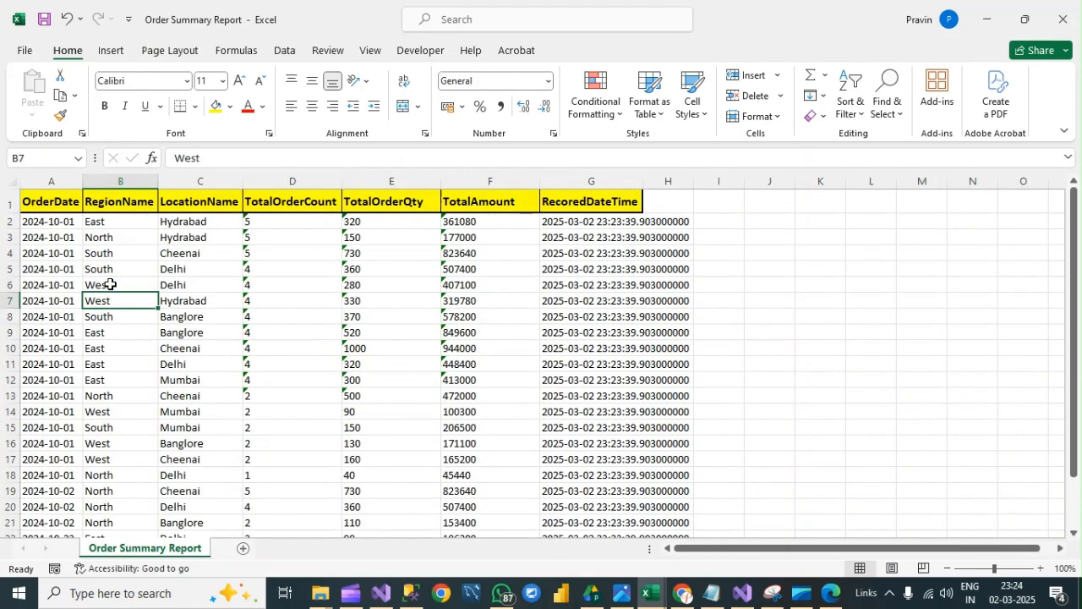
- Return to the SSIS Class Structure workbook and view the start of the Lab-14 sheet
mouse_move(651, 593)
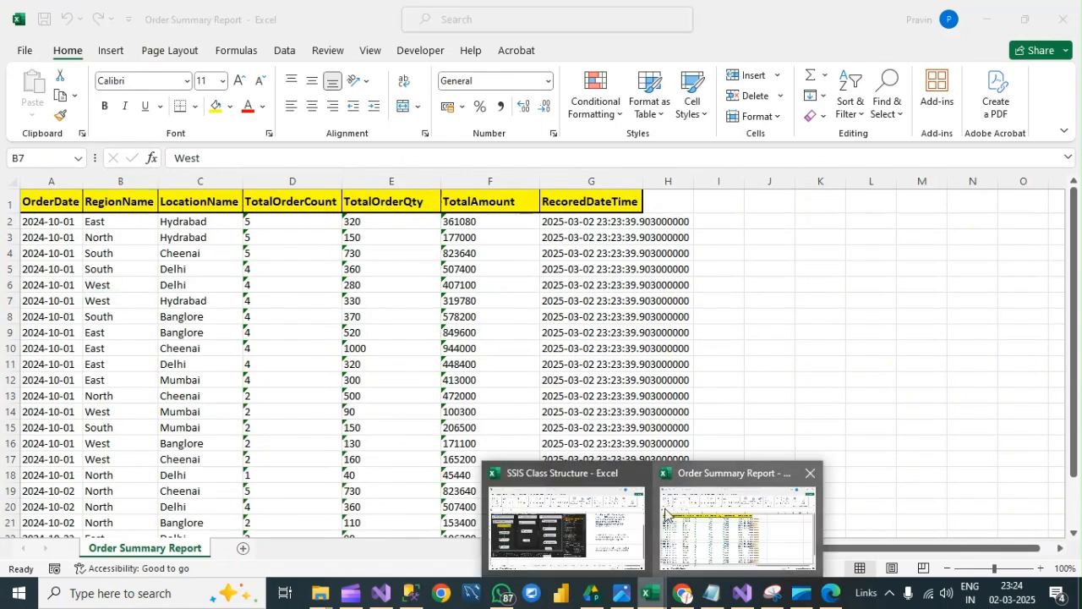
click(566, 528)
scroll(139, 263, up, 1)
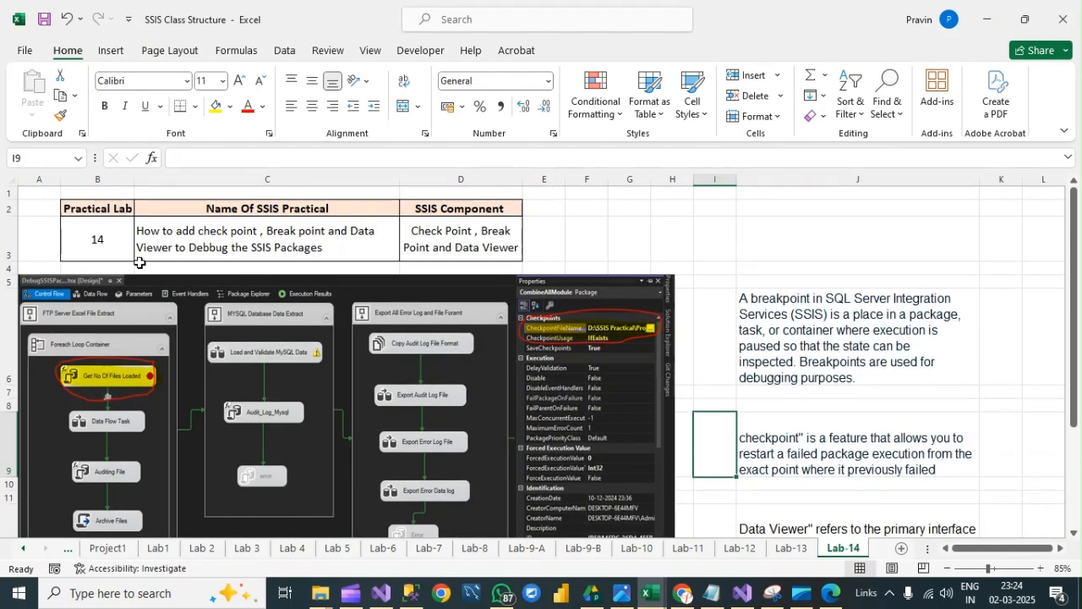